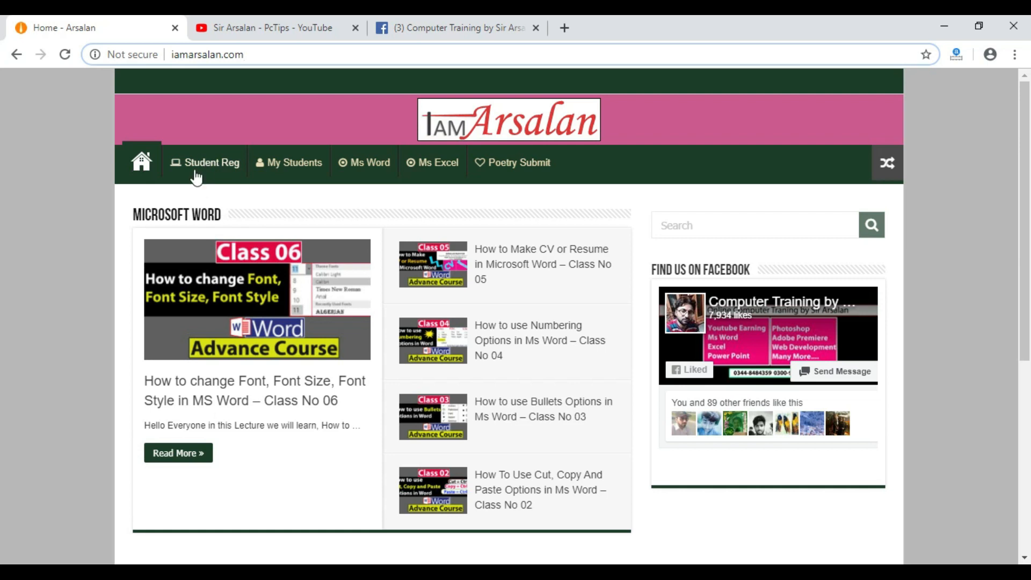
Open the student registration page on iamarsalan.com and examine the form's First Name and Last Name fields.
click(226, 174)
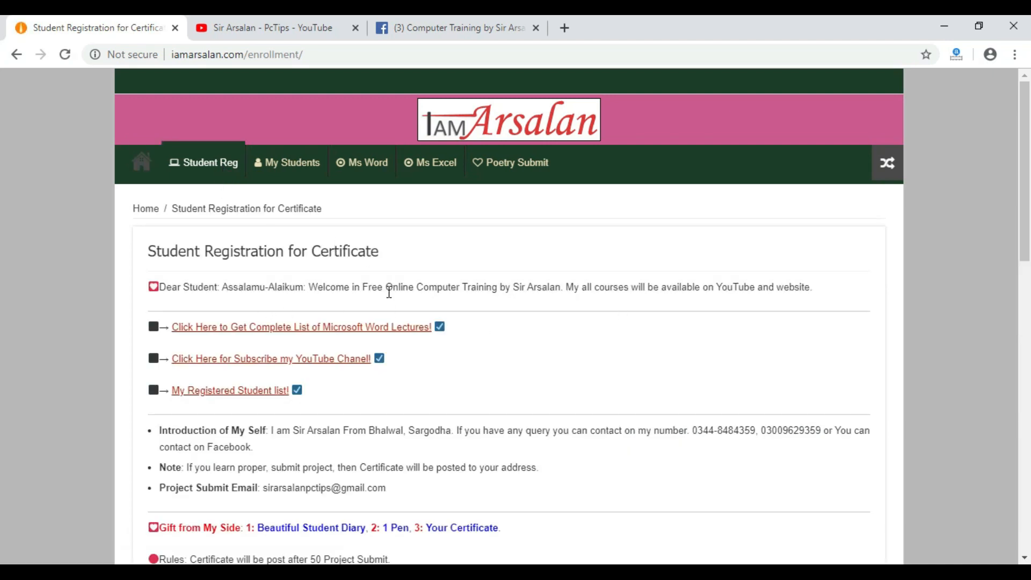
scroll(380, 292, down, 8)
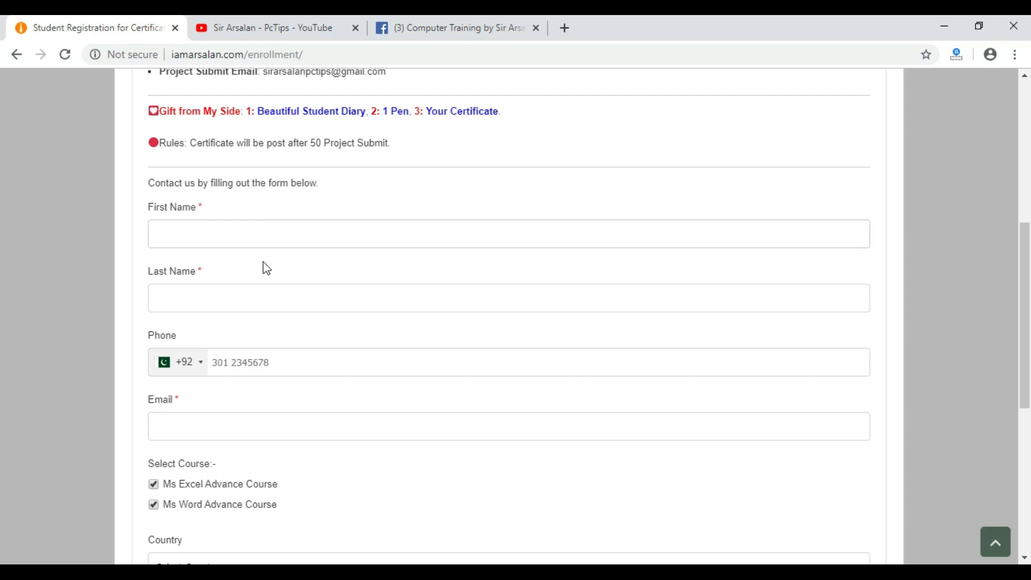
click(233, 230)
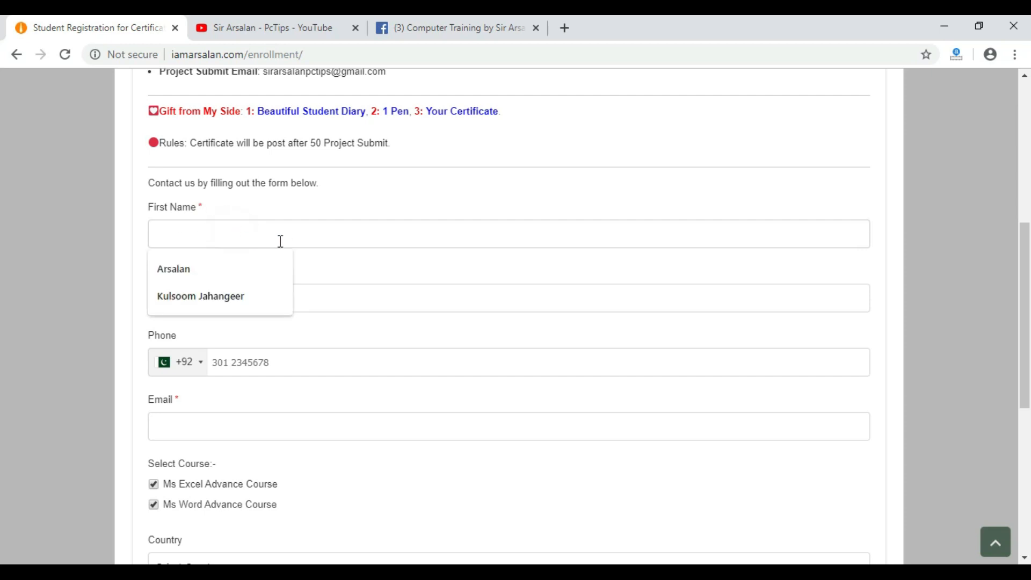
click(344, 265)
click(345, 297)
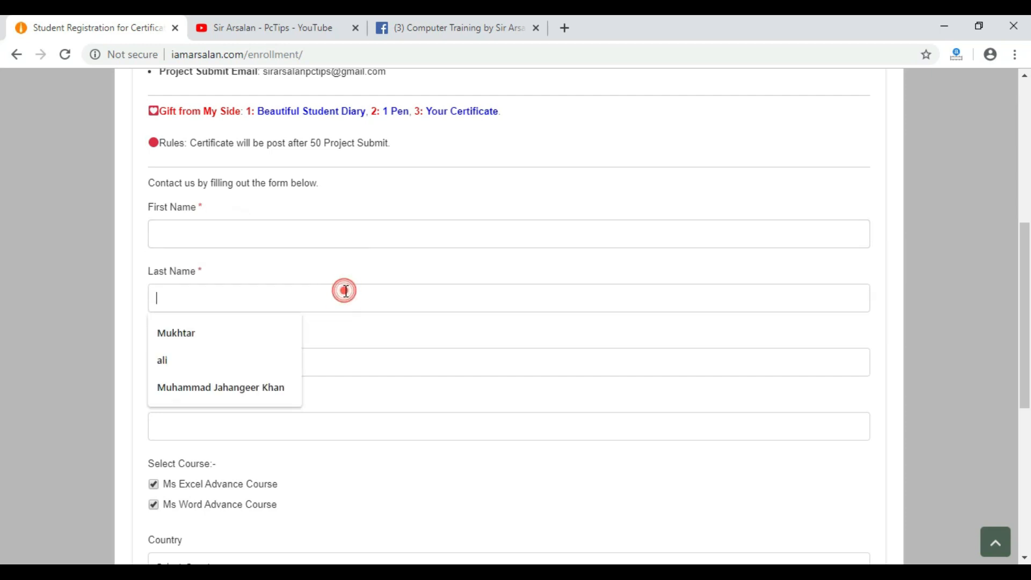
click(411, 336)
Examine the registration form's Phone and Email fields and the Ms Excel and Ms Word course options.
scroll(295, 233, down, 3)
click(302, 217)
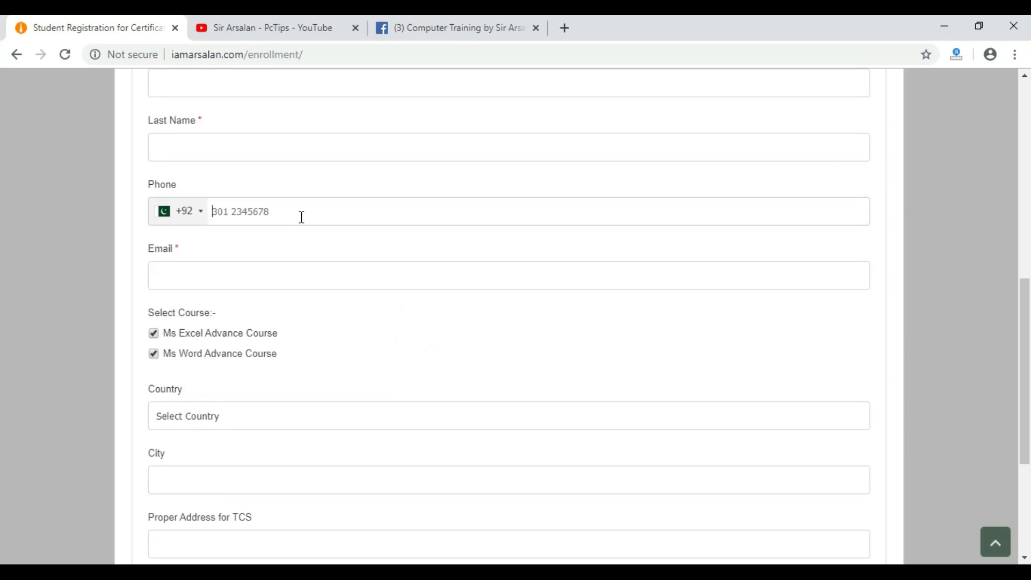
click(301, 216)
click(296, 273)
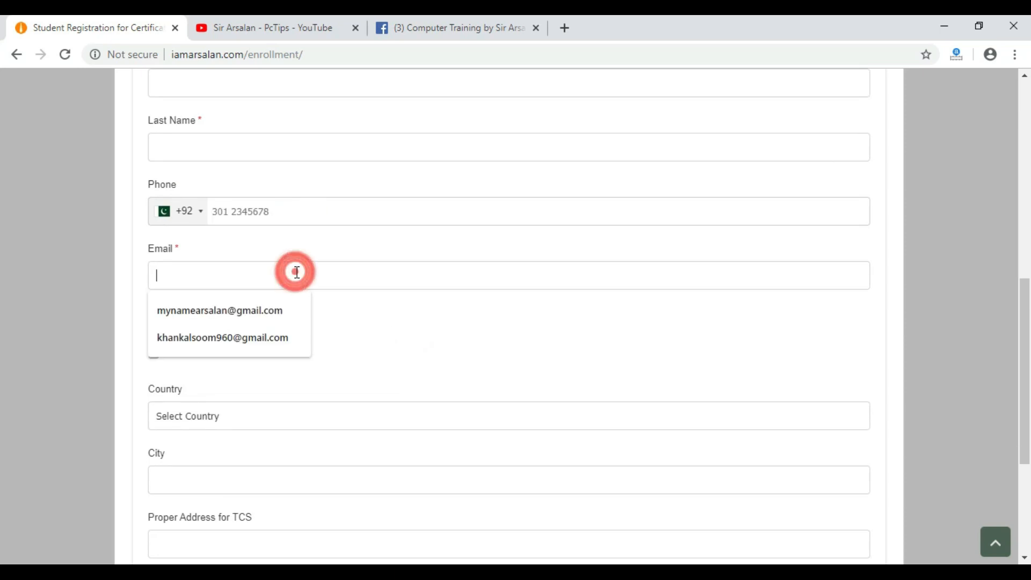
click(369, 346)
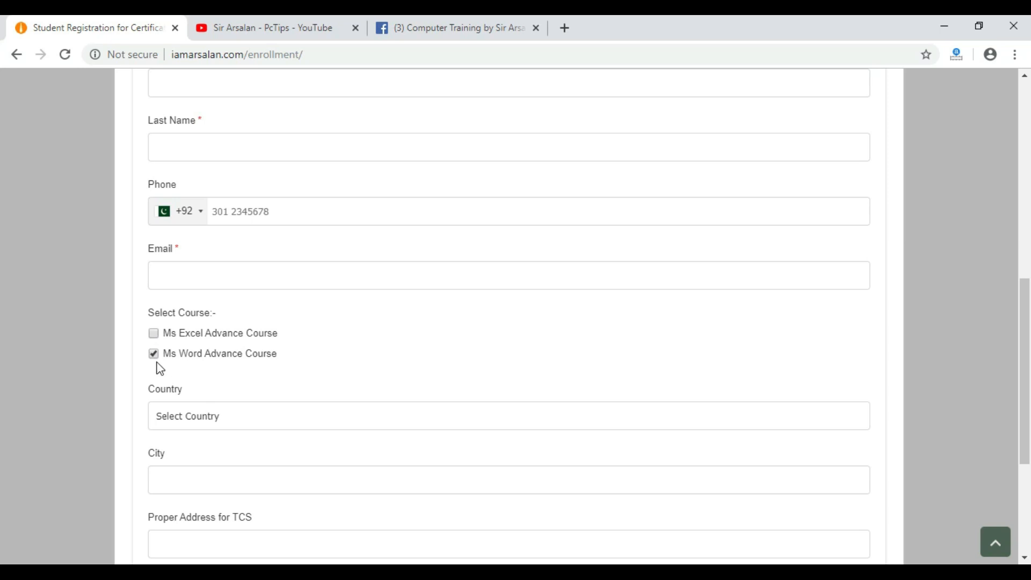
click(154, 334)
Examine the registration form's Country, City and Proper Address for TCS fields, down to the submission control.
scroll(154, 336, down, 3)
click(273, 265)
click(272, 266)
click(261, 332)
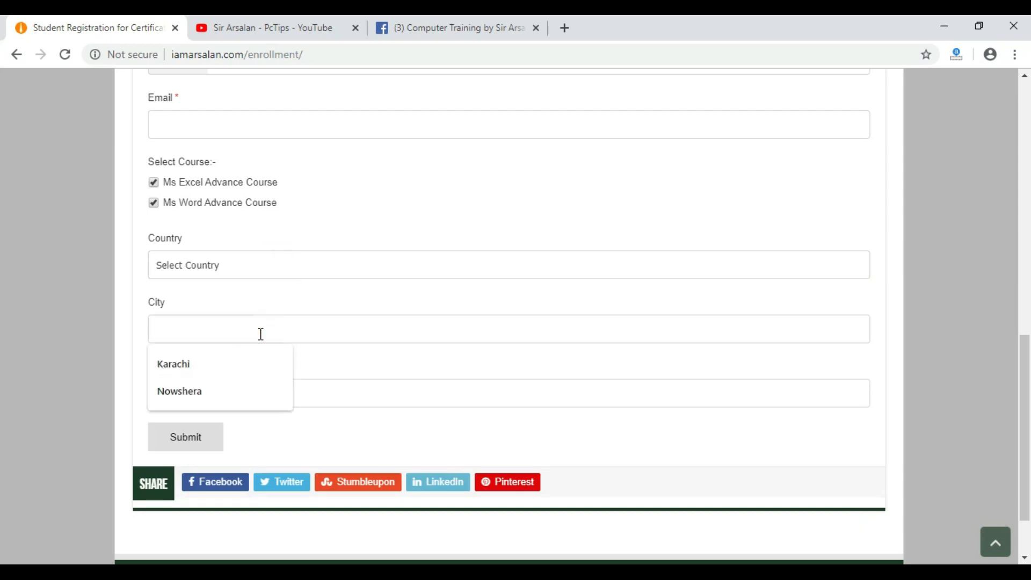
click(260, 333)
click(359, 395)
click(573, 436)
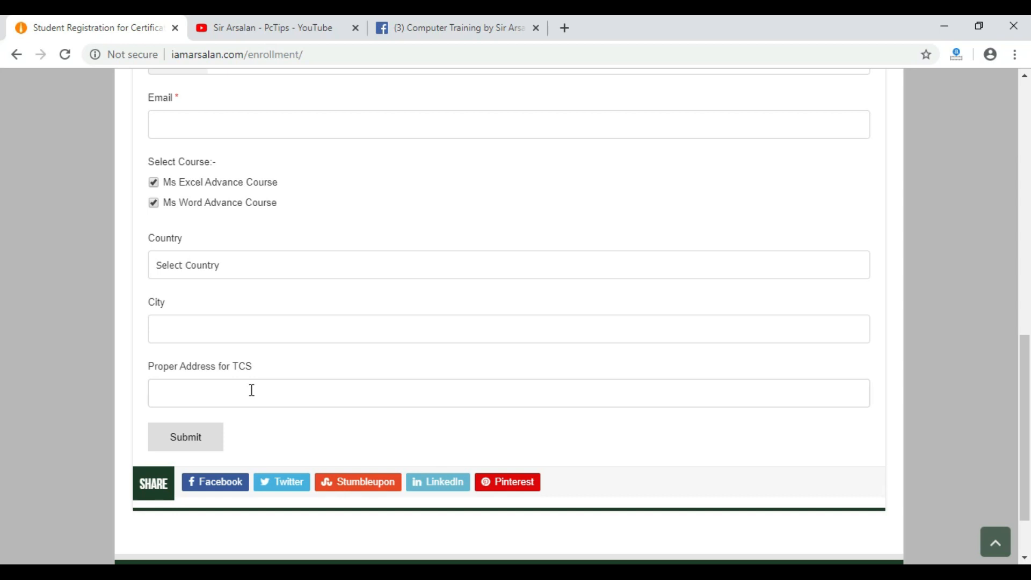
click(173, 444)
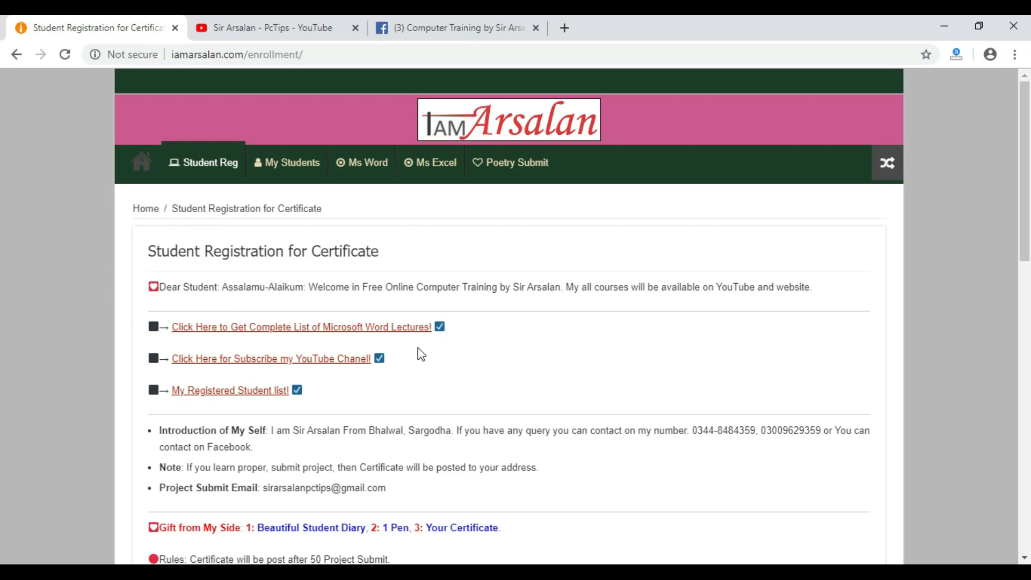
Open the site's My Students page and look through the list of enrolled students.
click(298, 170)
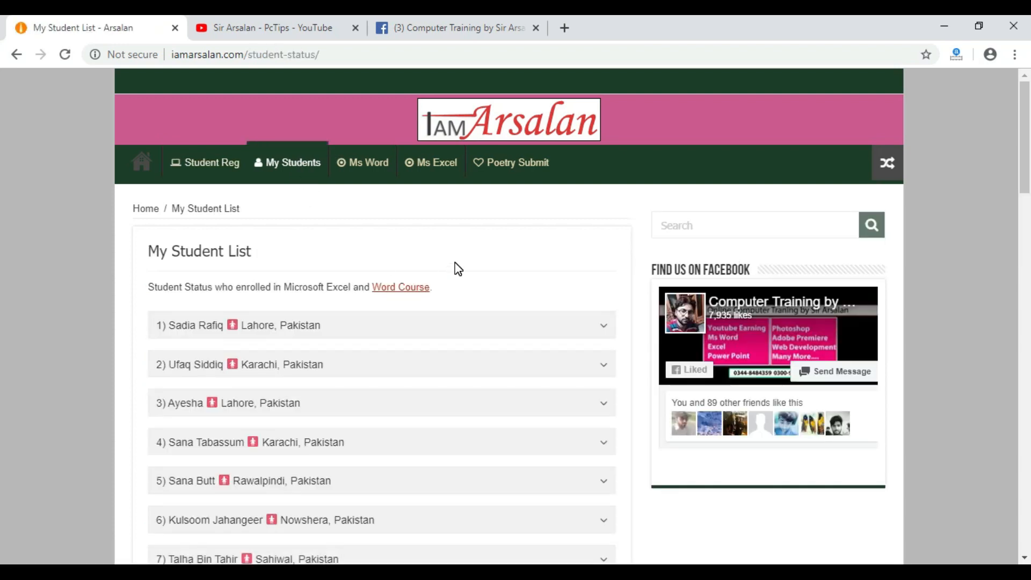
scroll(457, 269, down, 5)
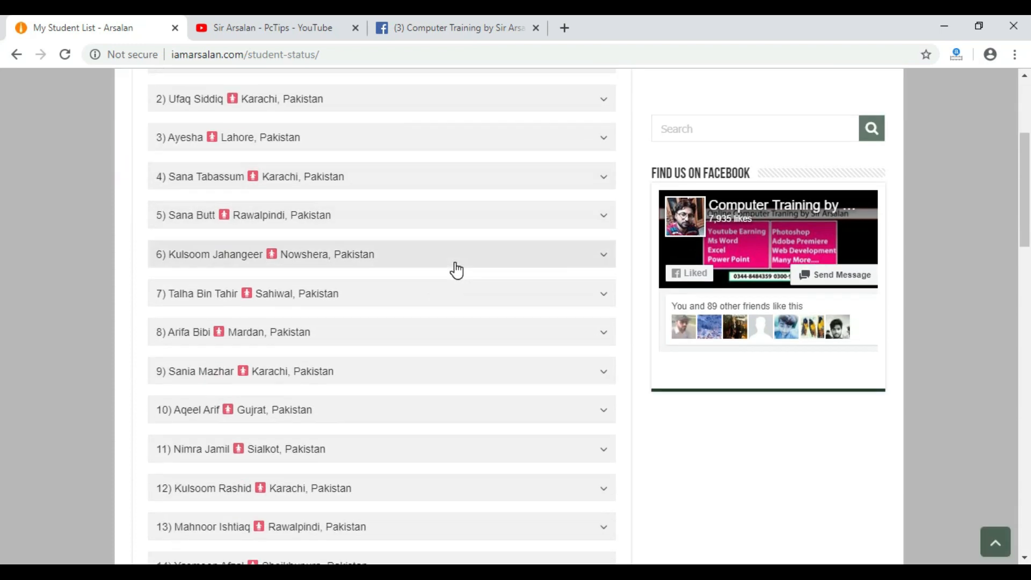
scroll(457, 270, down, 8)
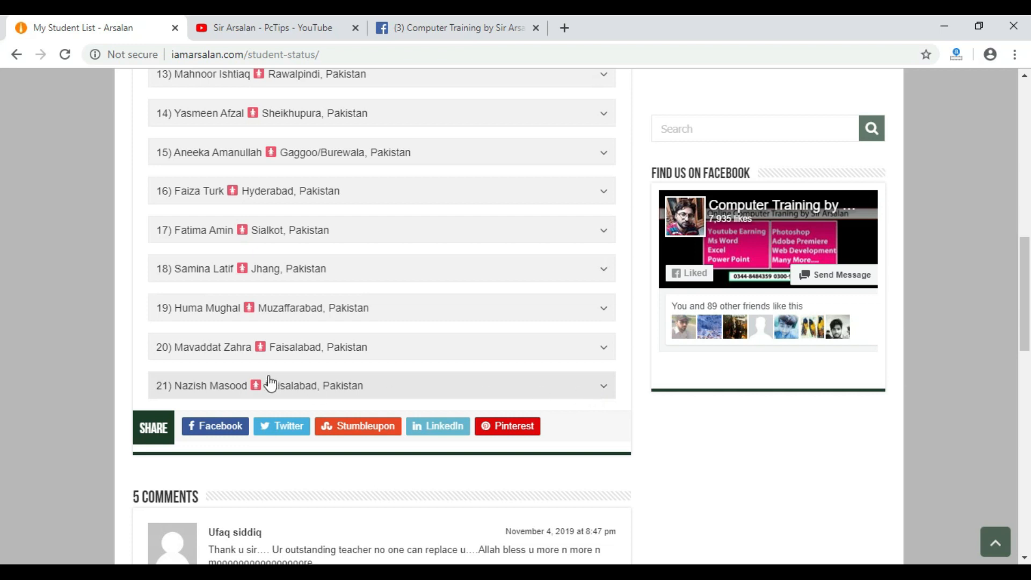
scroll(364, 396, up, 12)
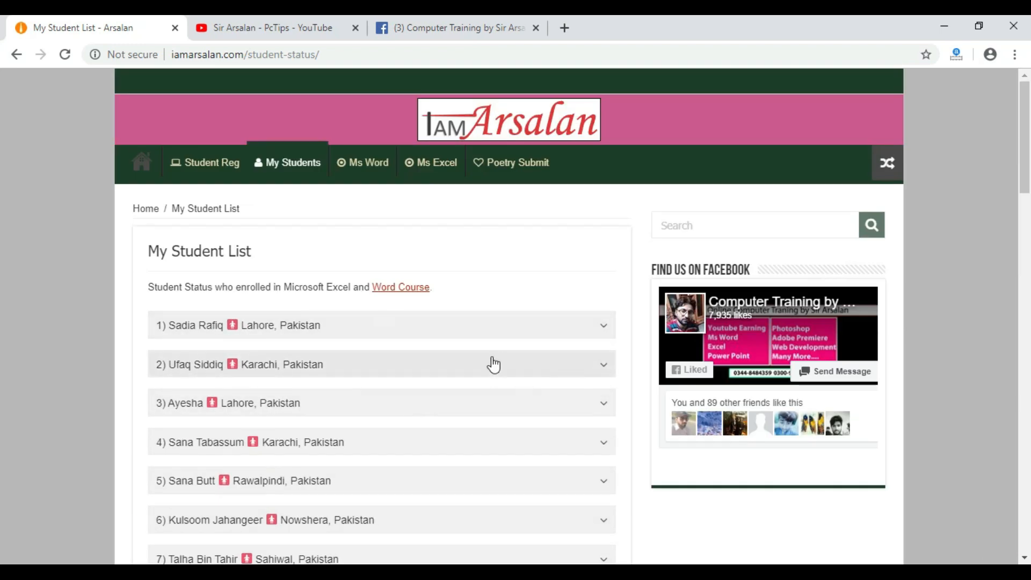
Examine the first student's Excel and Word qualified project counts, collapse the record and look through the rest of the list.
click(605, 330)
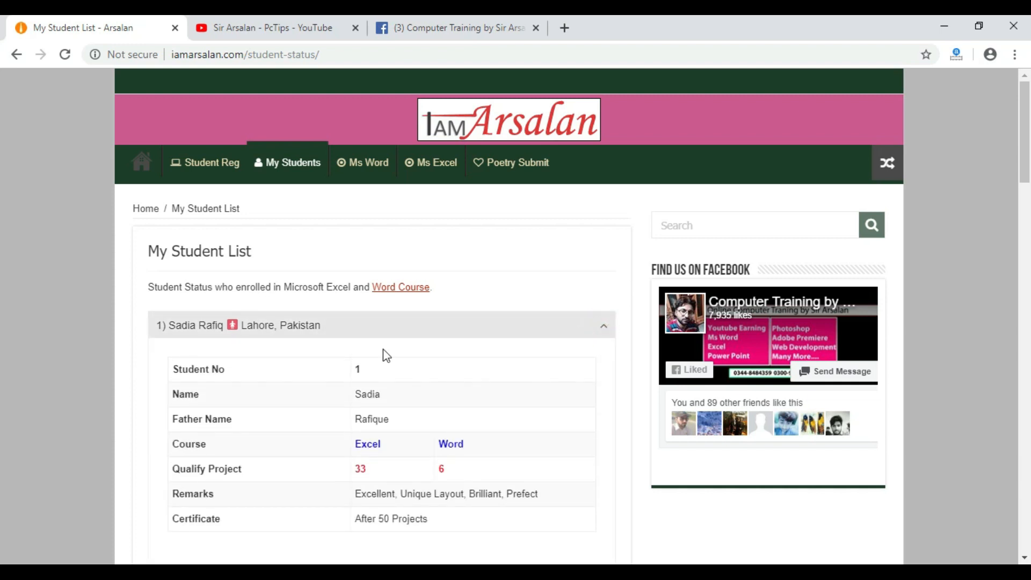
double_click(376, 444)
double_click(360, 468)
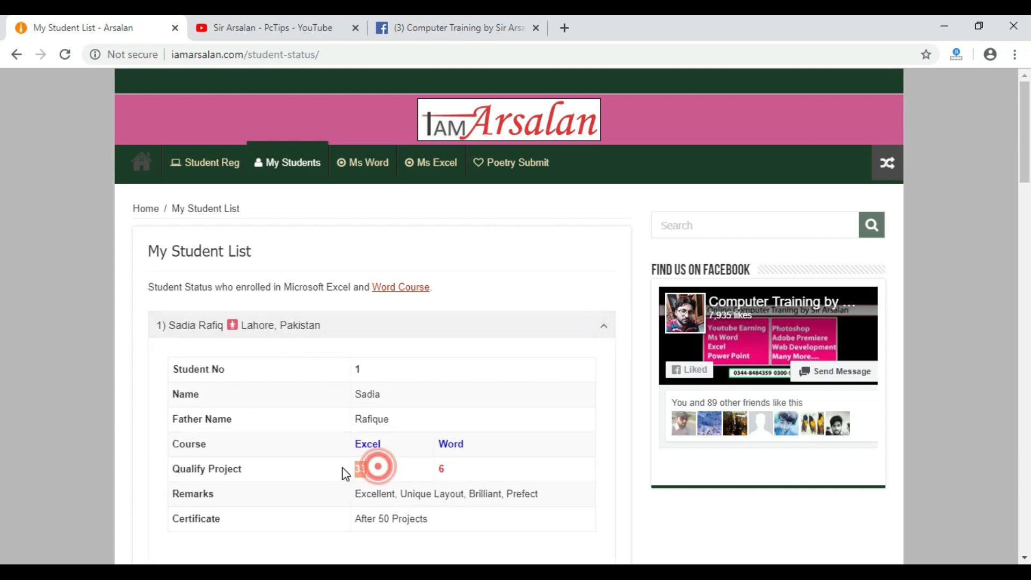
double_click(455, 467)
click(515, 466)
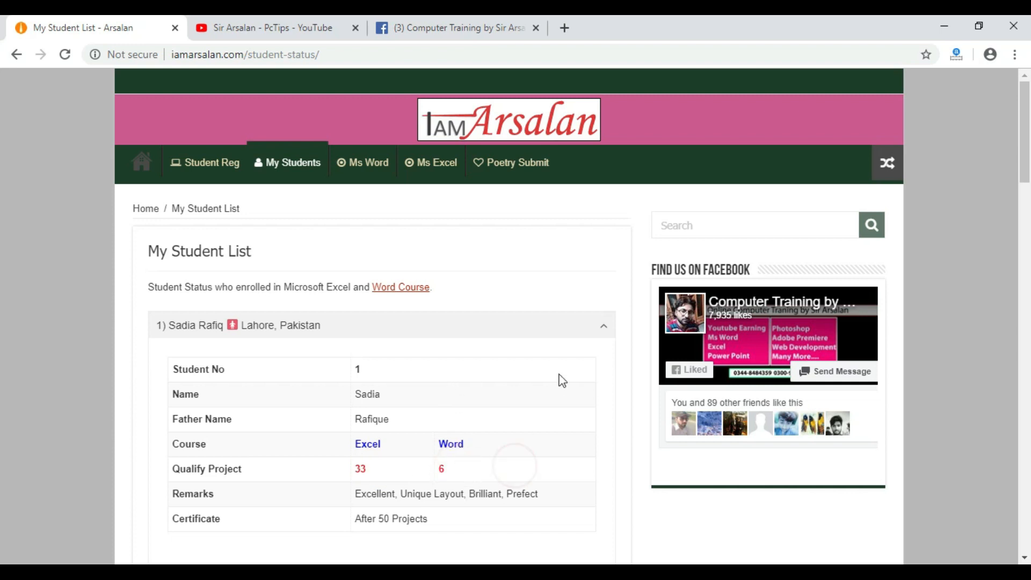
click(599, 326)
scroll(263, 398, down, 6)
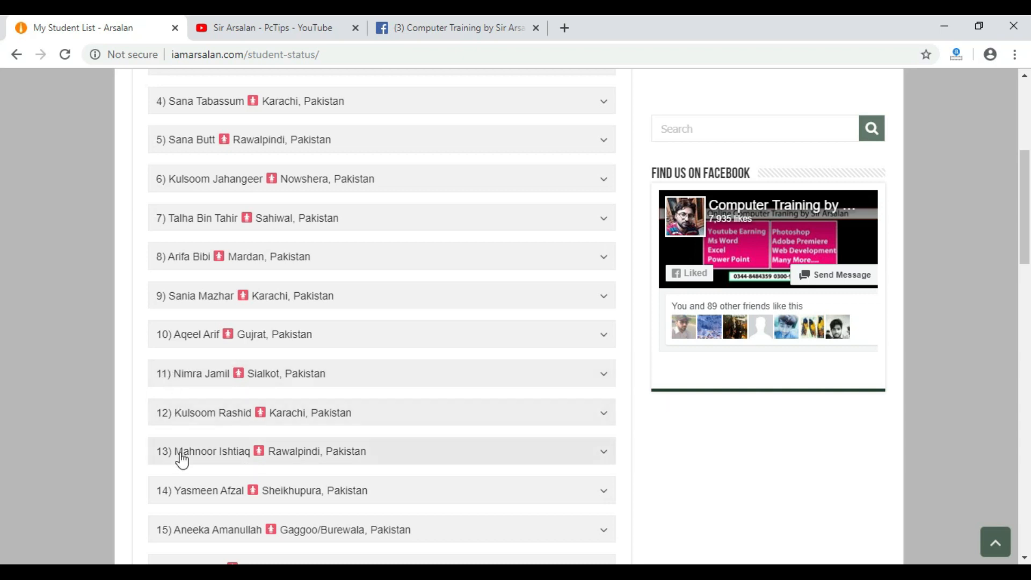
scroll(185, 458, down, 7)
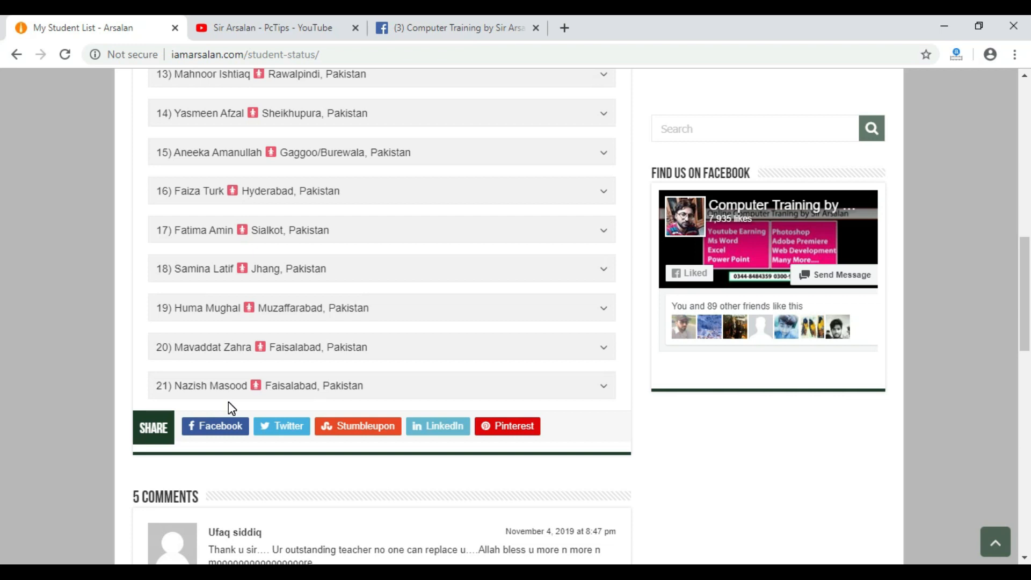
scroll(274, 329, up, 7)
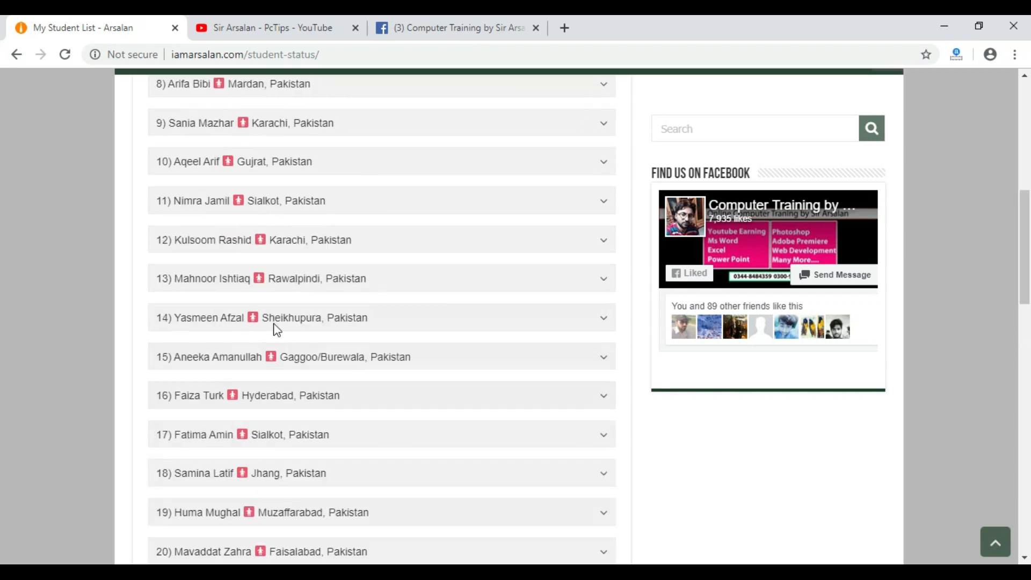
Look at the trainer's YouTube channel and the Computer Training Facebook page, revisiting the student list page in between.
click(289, 24)
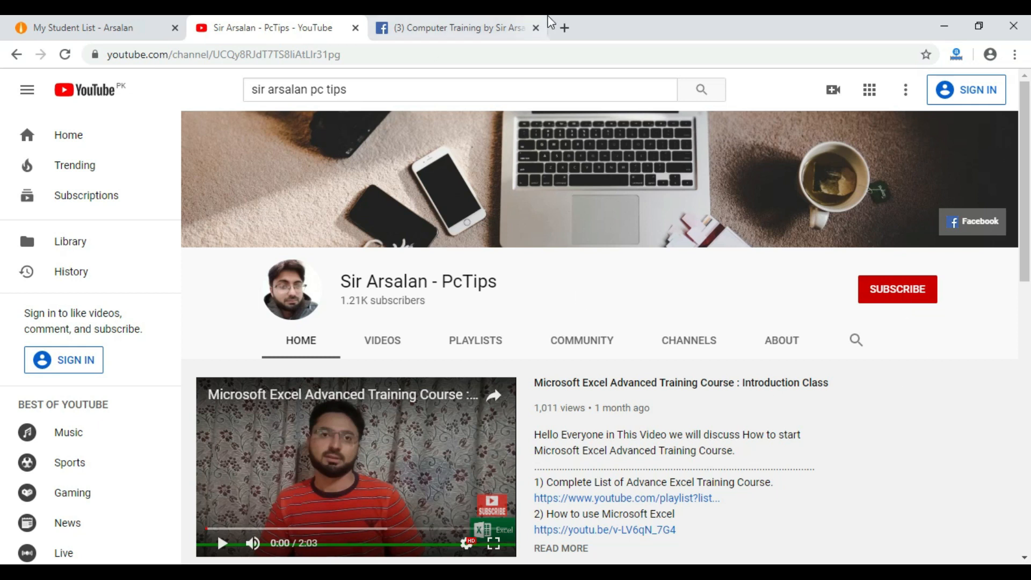
click(485, 27)
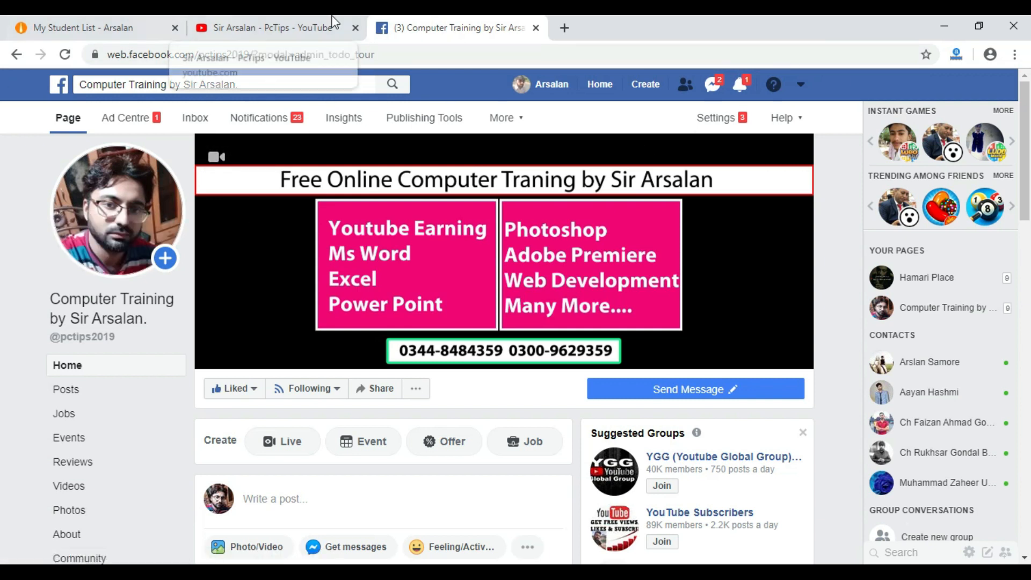
click(92, 31)
scroll(322, 340, up, 6)
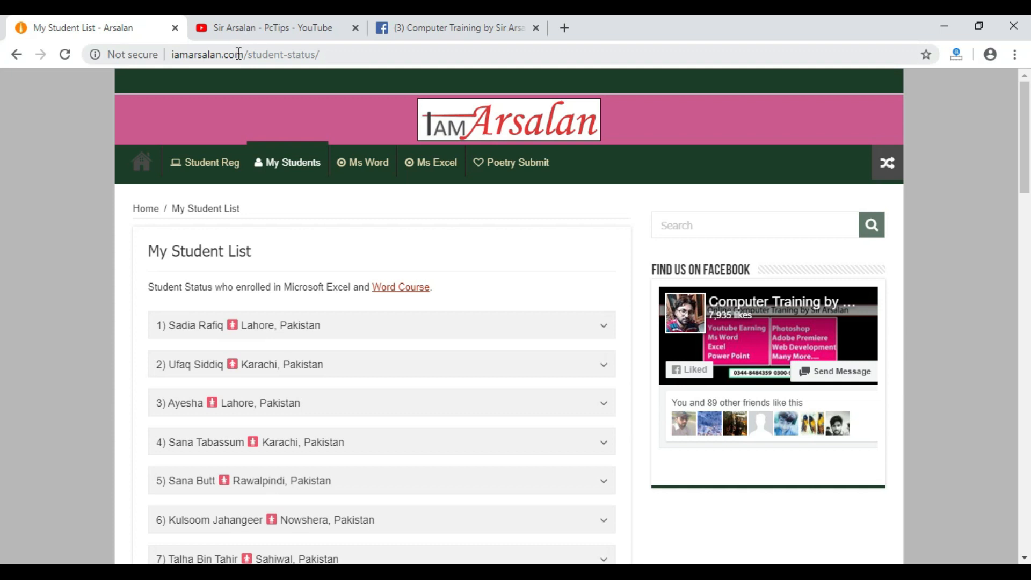
click(267, 29)
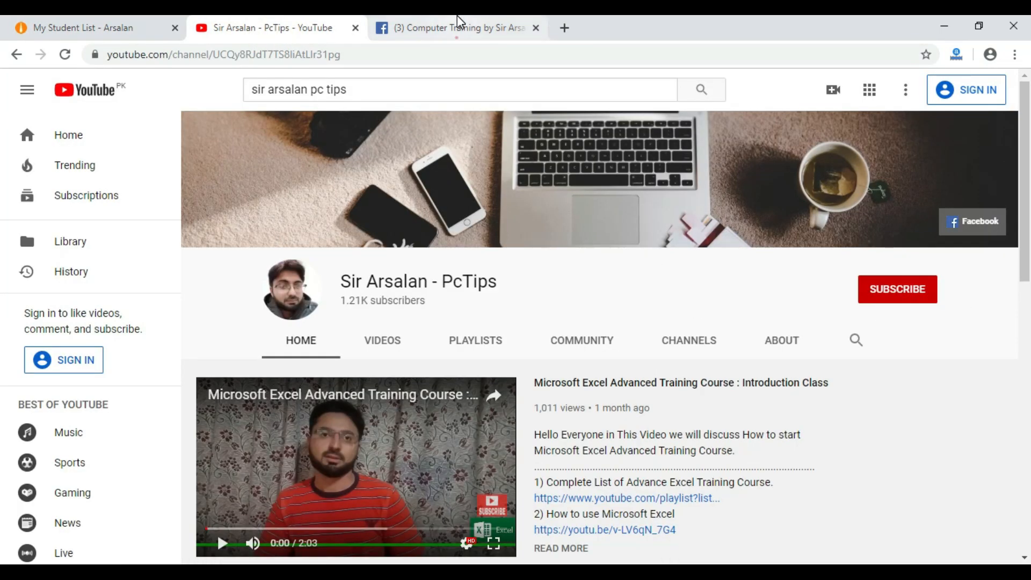
click(451, 28)
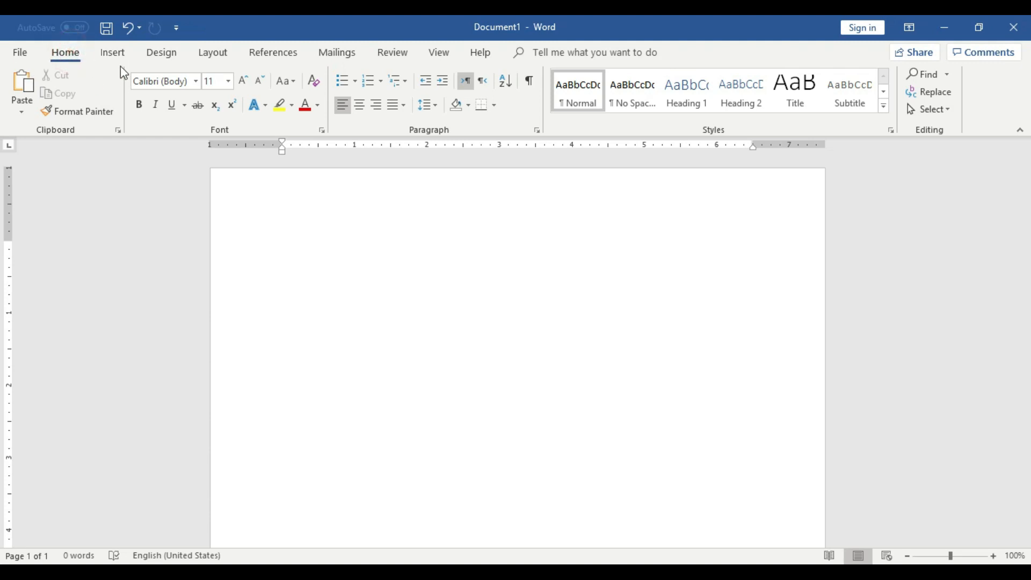
Switch to Word and preview different table sizes, such as 2x7, on the blank document without inserting one.
click(114, 52)
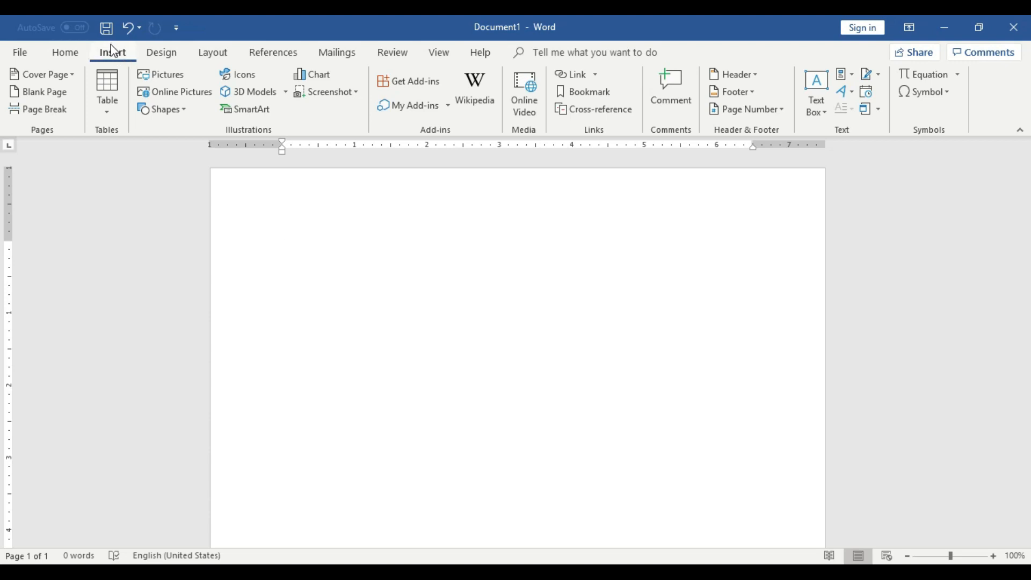
click(111, 93)
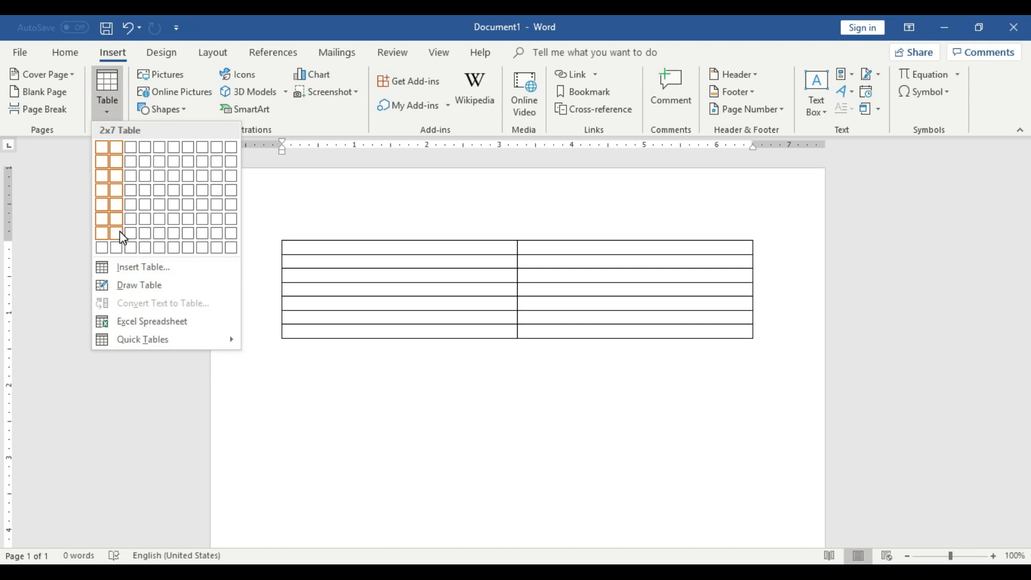
click(396, 361)
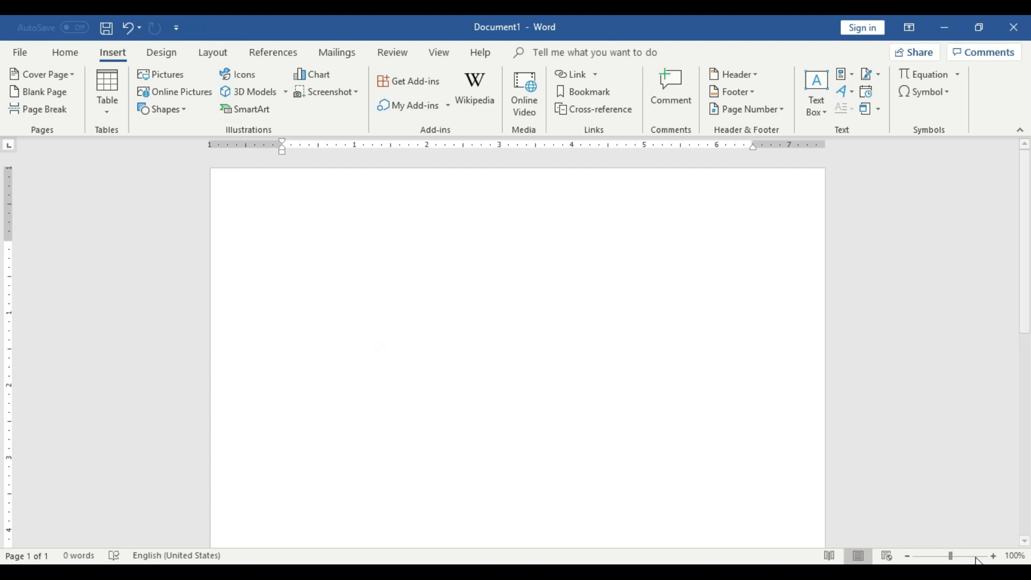
Insert a table with four columns and four rows at the start of the blank document.
click(994, 556)
click(993, 556)
click(993, 556)
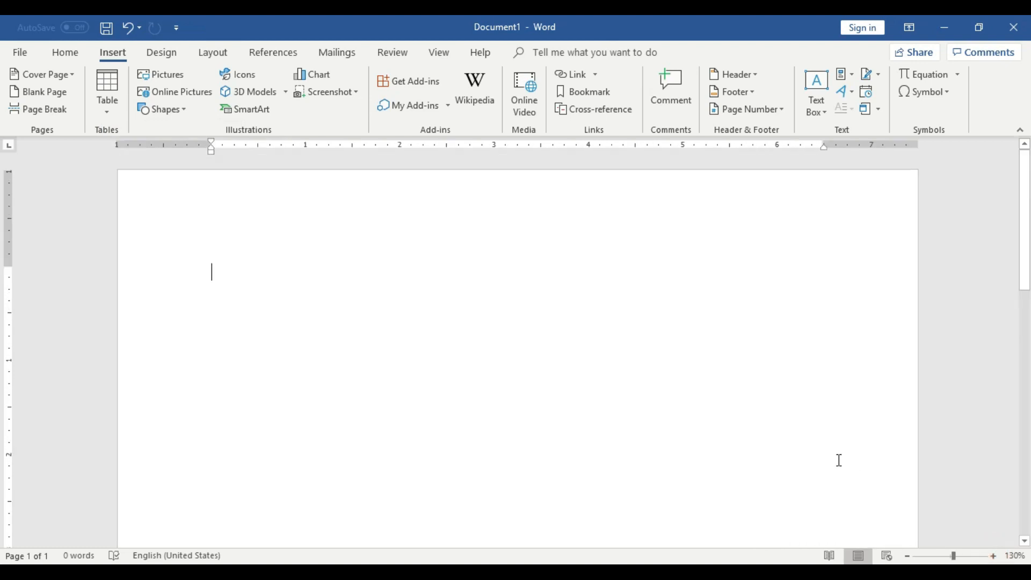
click(74, 58)
click(115, 56)
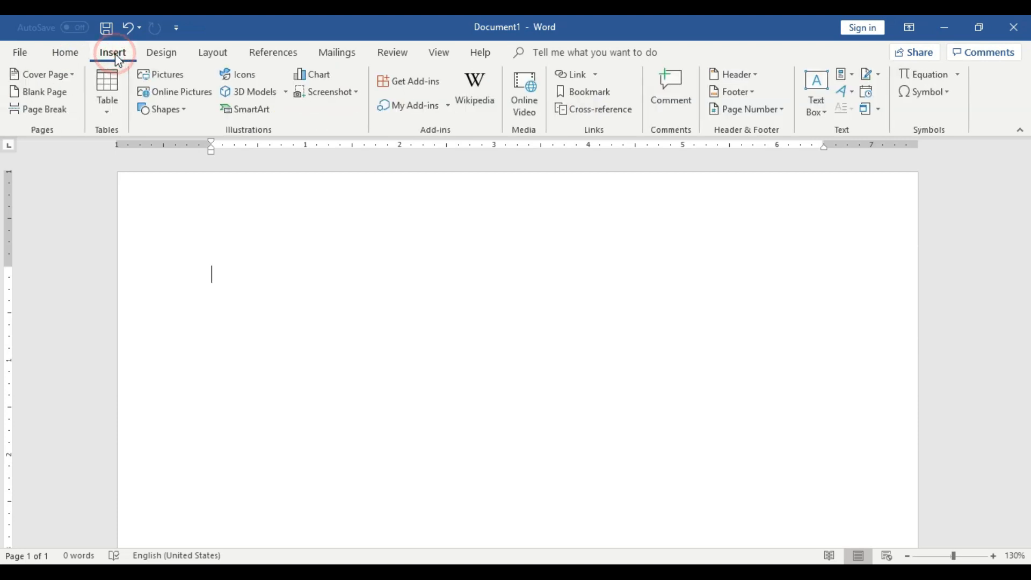
click(115, 88)
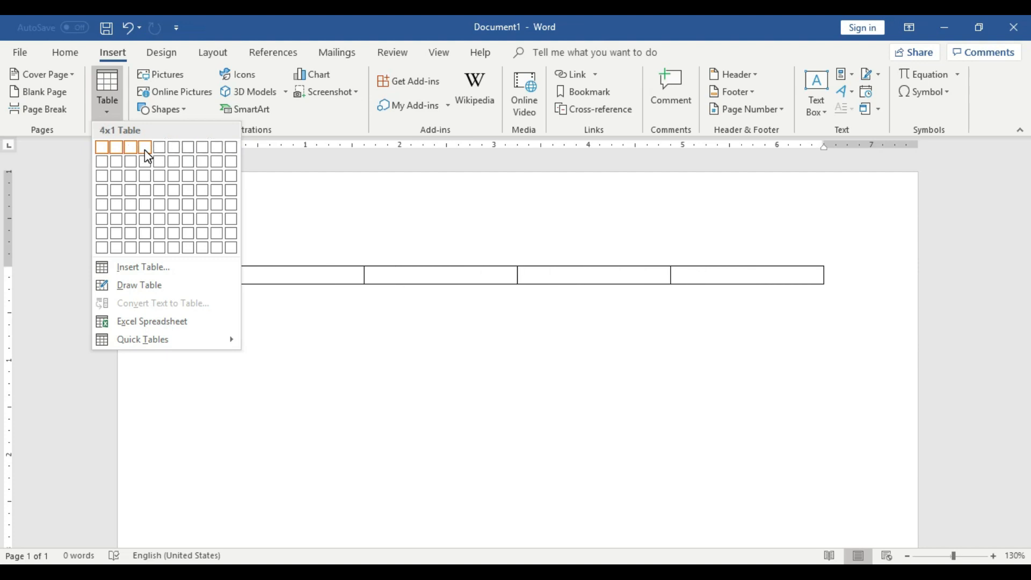
click(153, 200)
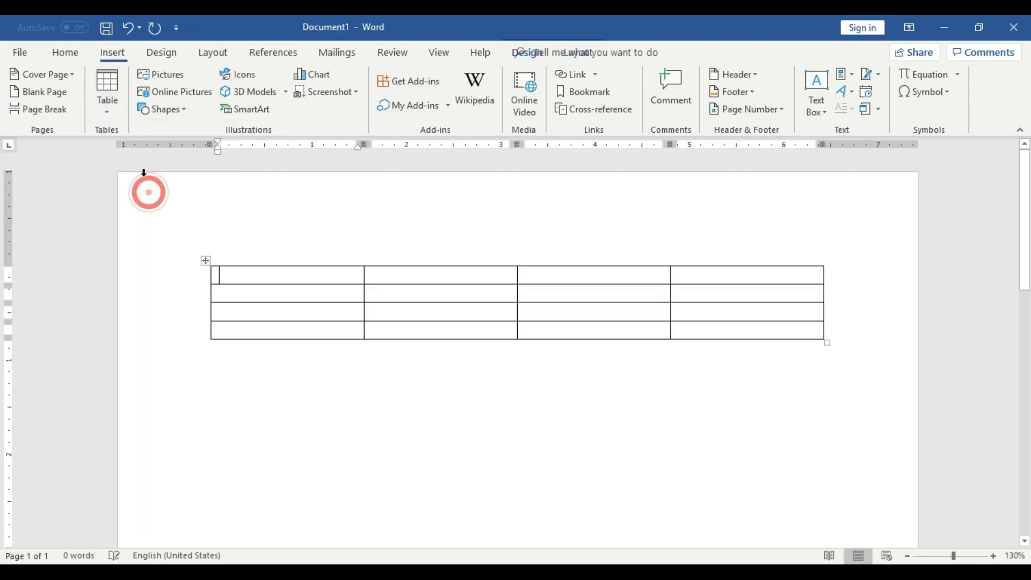
Insert a second table with two columns and two rows below the first table.
click(485, 419)
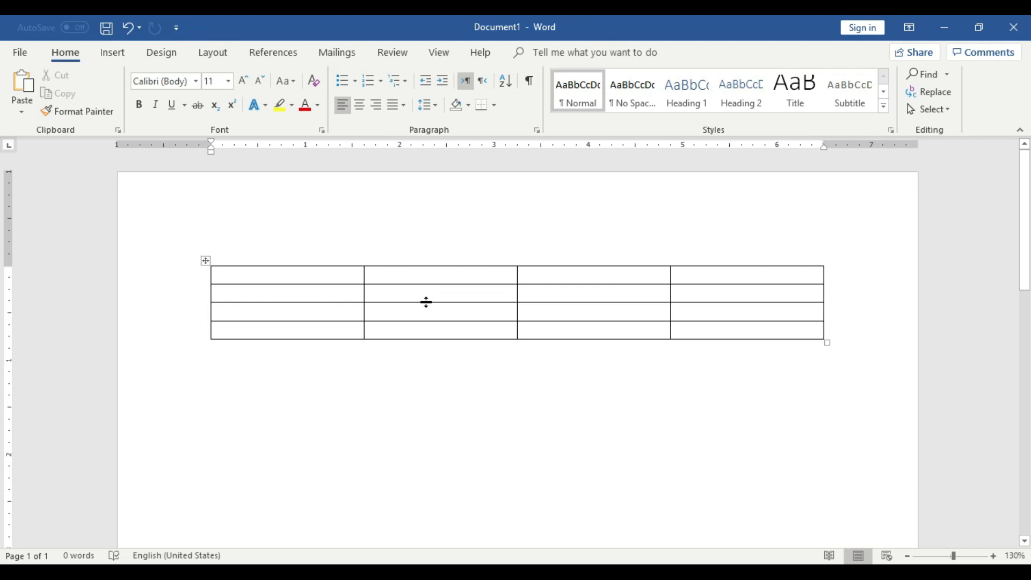
click(113, 52)
click(115, 96)
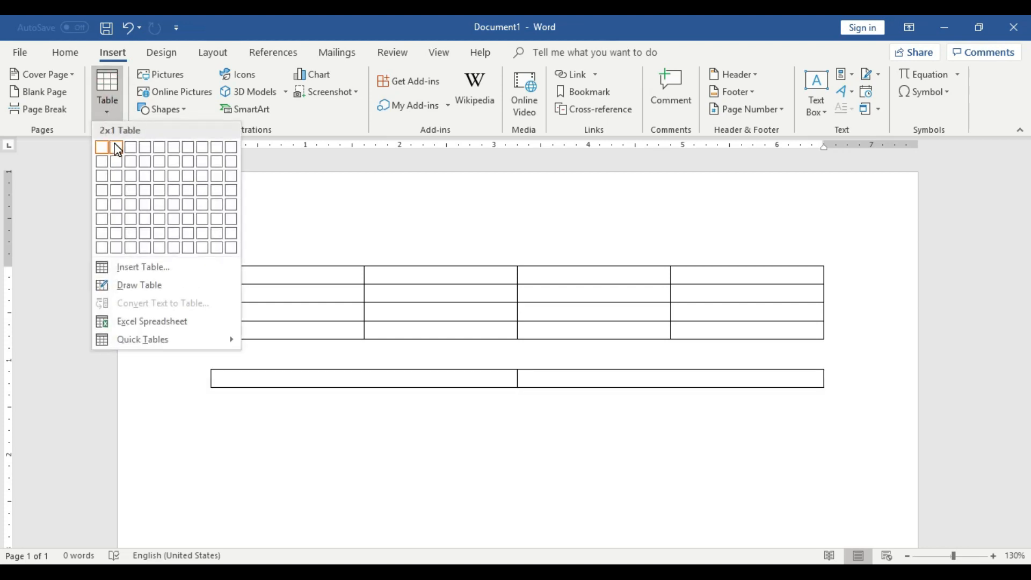
click(117, 164)
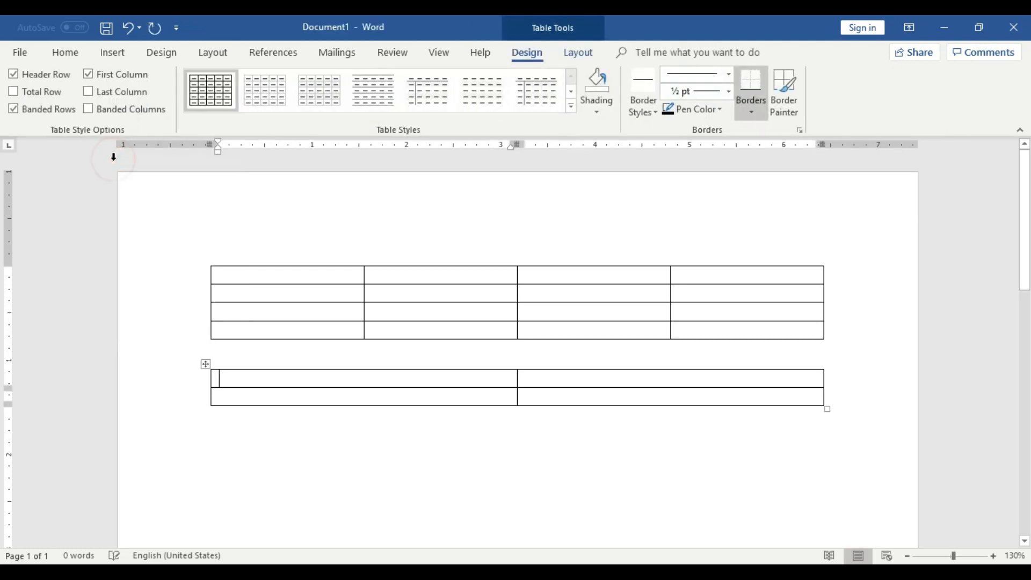
Add an empty line below the two-column table.
scroll(450, 406, down, 2)
click(488, 340)
key(Return)
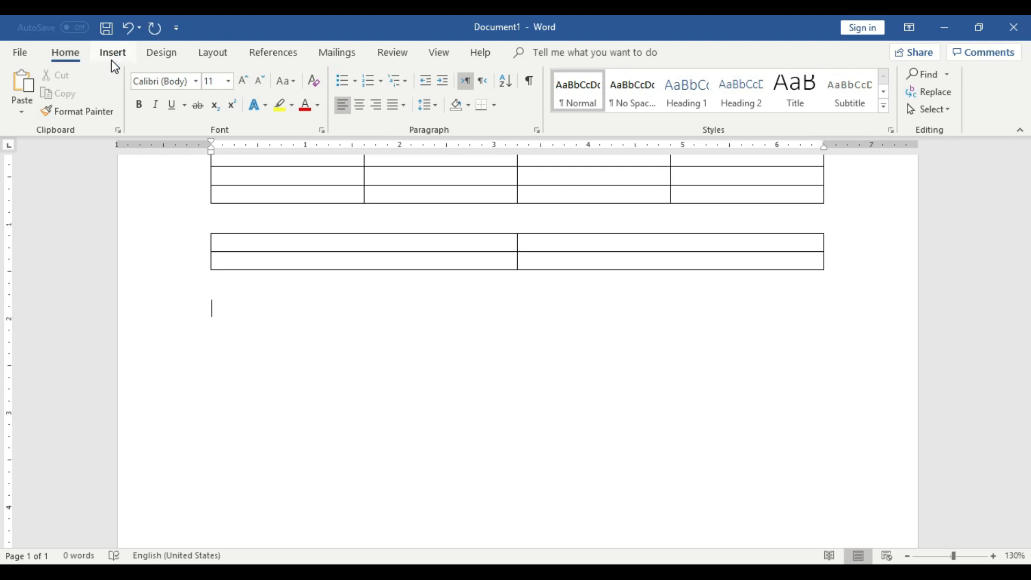
Select each of the four columns of the first table in turn to show what a column is.
scroll(542, 293, up, 2)
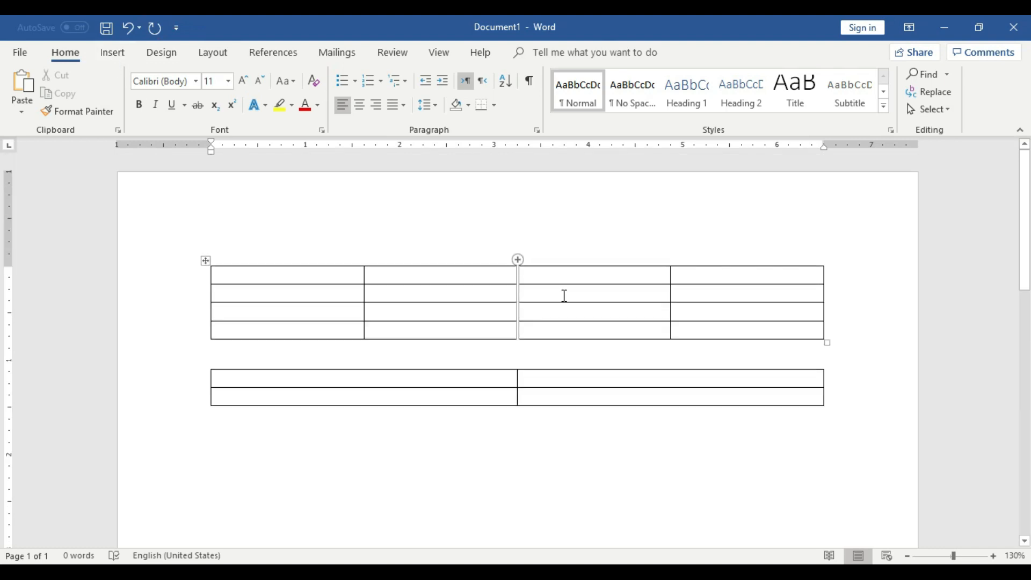
drag(334, 277, 340, 325)
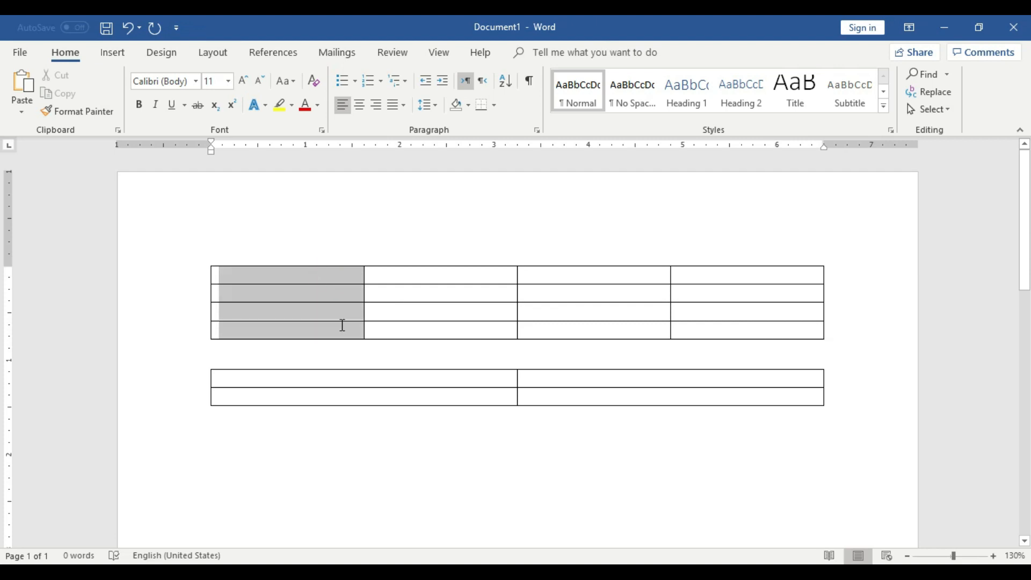
click(462, 358)
drag(458, 275, 460, 340)
drag(596, 272, 606, 333)
drag(719, 281, 727, 329)
Try to apply a text highlight colour to the empty cells in the first column of the four-column table.
drag(258, 329, 258, 203)
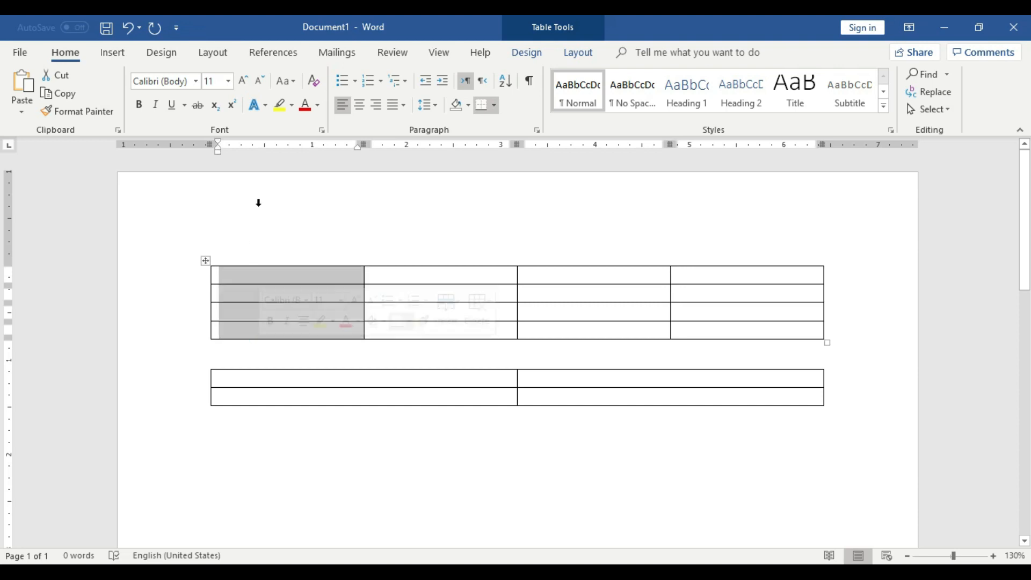
click(281, 108)
click(292, 105)
click(272, 131)
click(391, 325)
Point out the columns of the four-column table and the two-column table by selecting their cells.
drag(307, 276, 317, 326)
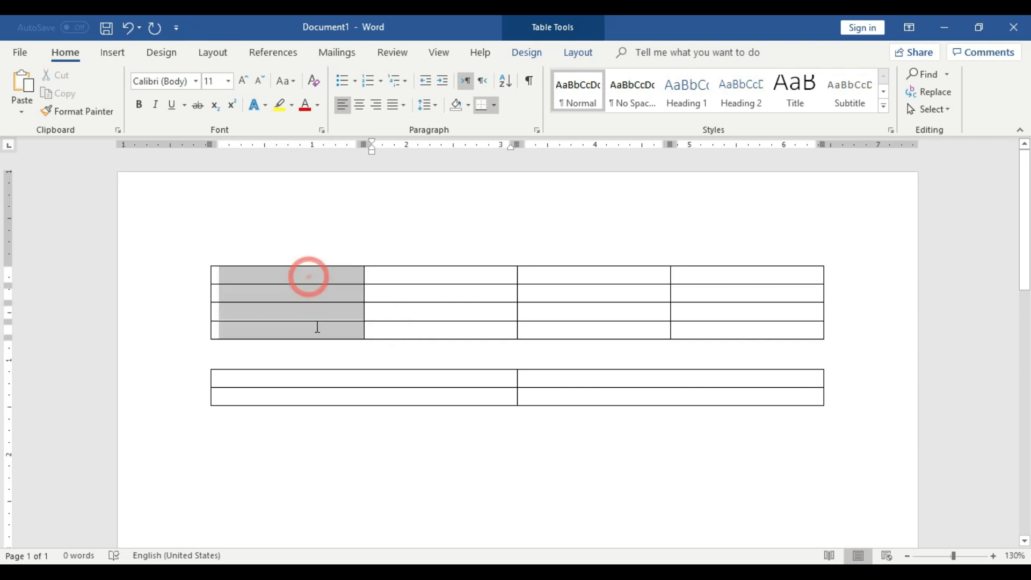
click(485, 320)
click(745, 315)
drag(684, 378, 686, 399)
drag(433, 378, 433, 397)
Insert a third table with one column and six rows below the two-column table.
click(502, 445)
click(392, 440)
scroll(417, 440, down, 1)
click(483, 393)
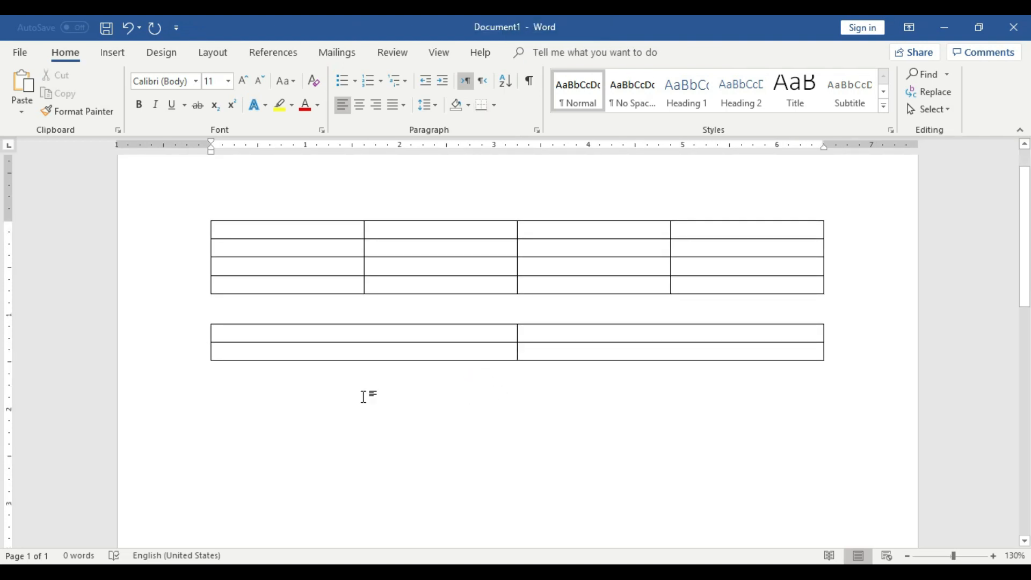
click(114, 58)
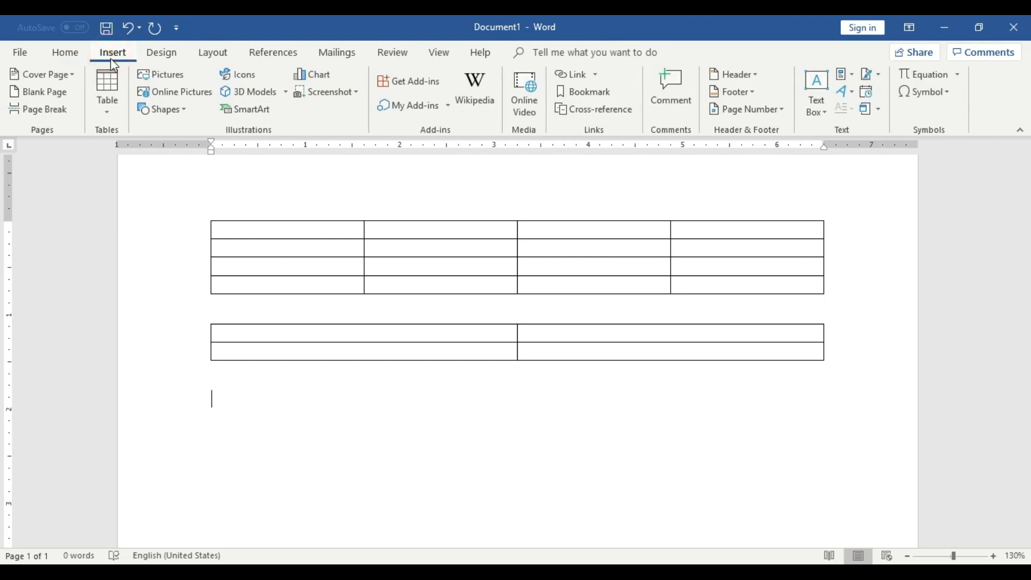
click(111, 85)
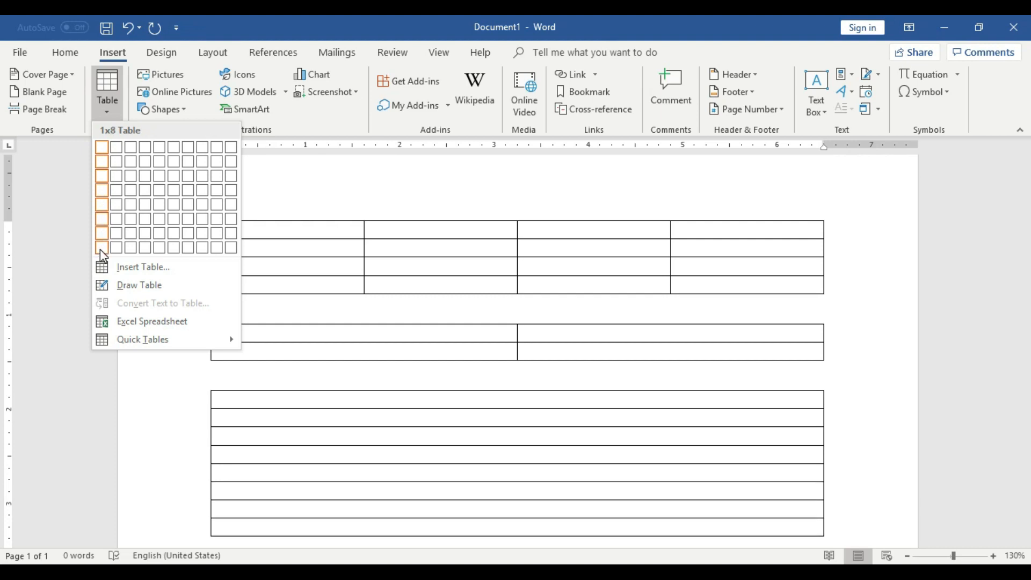
click(100, 219)
click(740, 429)
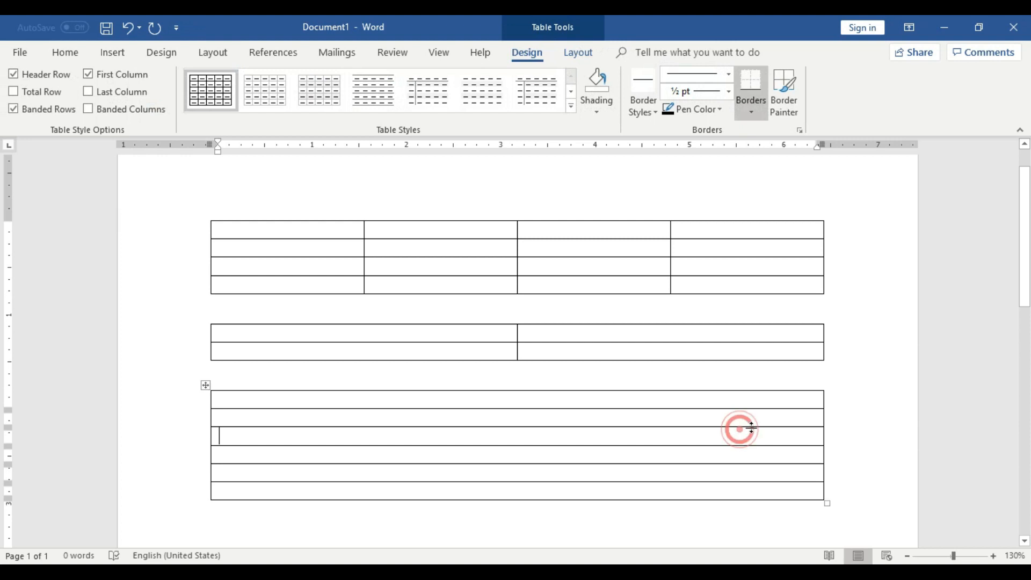
click(855, 389)
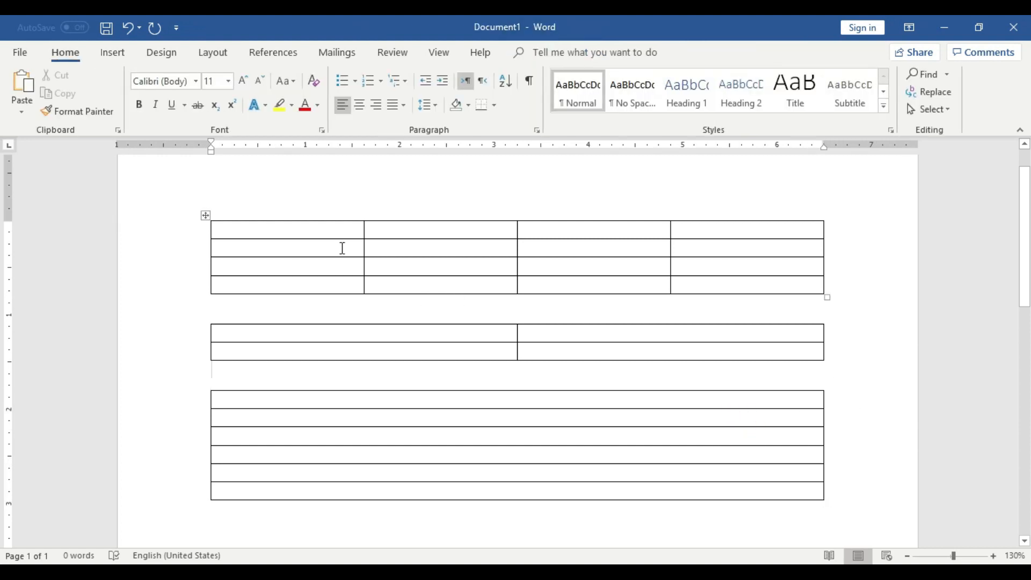
Enter a person's first and last name in the first two cells of the four-column table's top row.
click(314, 234)
text(d)
key(BackSpace)
text(Arsalan)
click(495, 233)
text(Mukhtar)
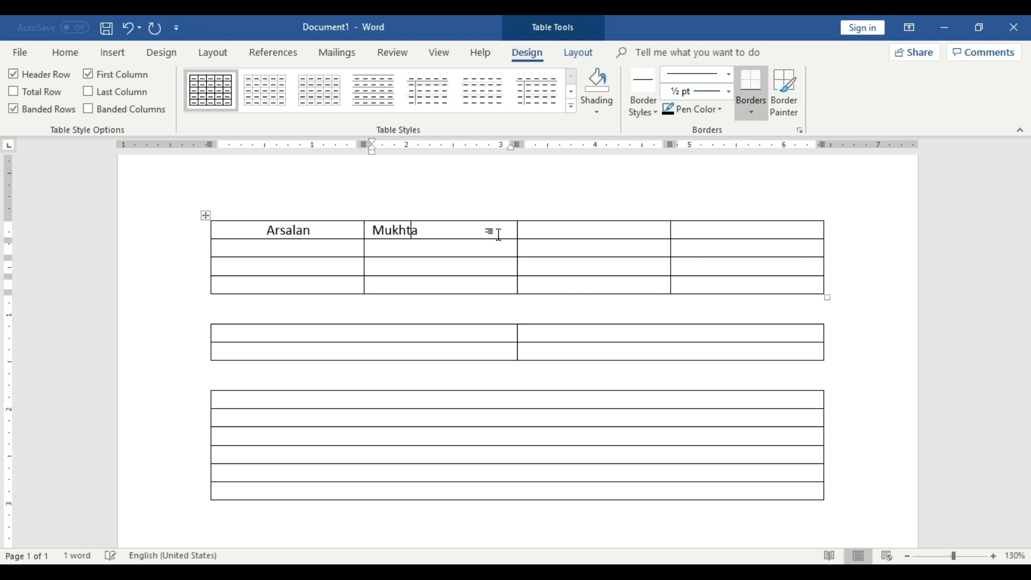
Enter "Cell Info" in the four-column table's third top-row cell and "Address" in the first row of the one-column table.
click(567, 234)
text(C)
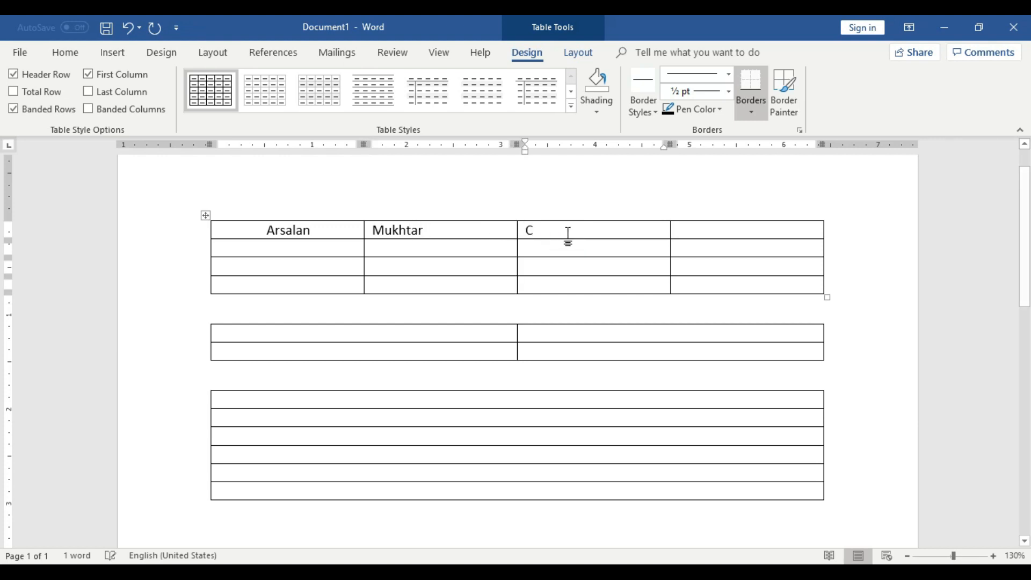
text(ell Info)
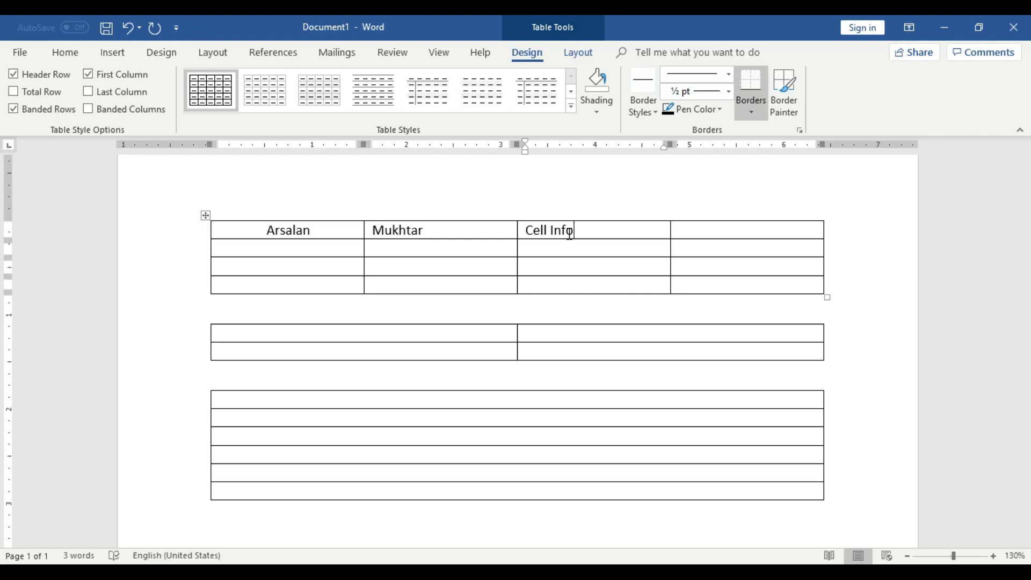
click(699, 225)
click(308, 397)
text(Address)
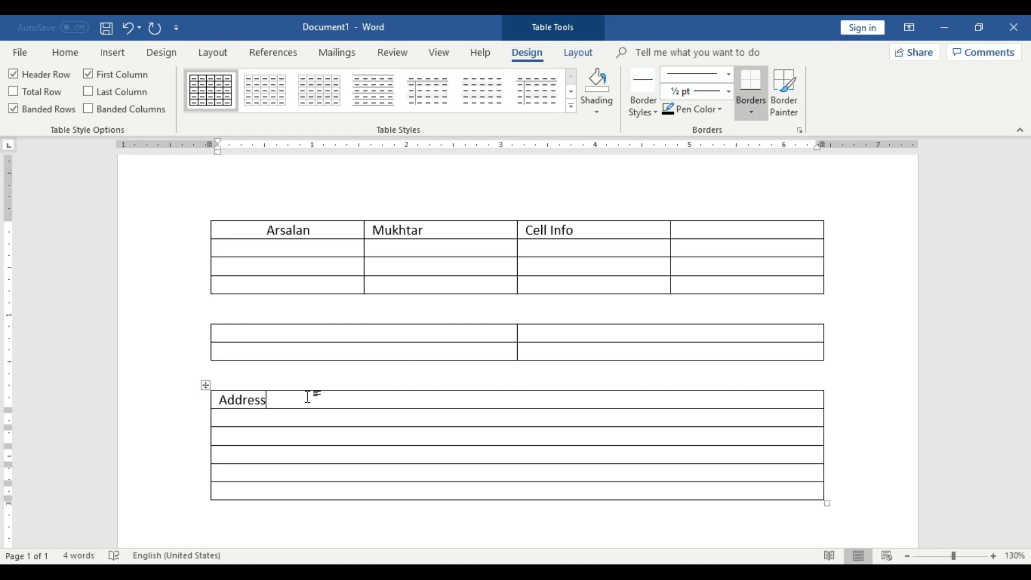
Undo the text entries made in the tables.
key(ctrl+z)
key(ctrl+z)
key(ctrl+z)
key(ctrl+z)
key(ctrl+z)
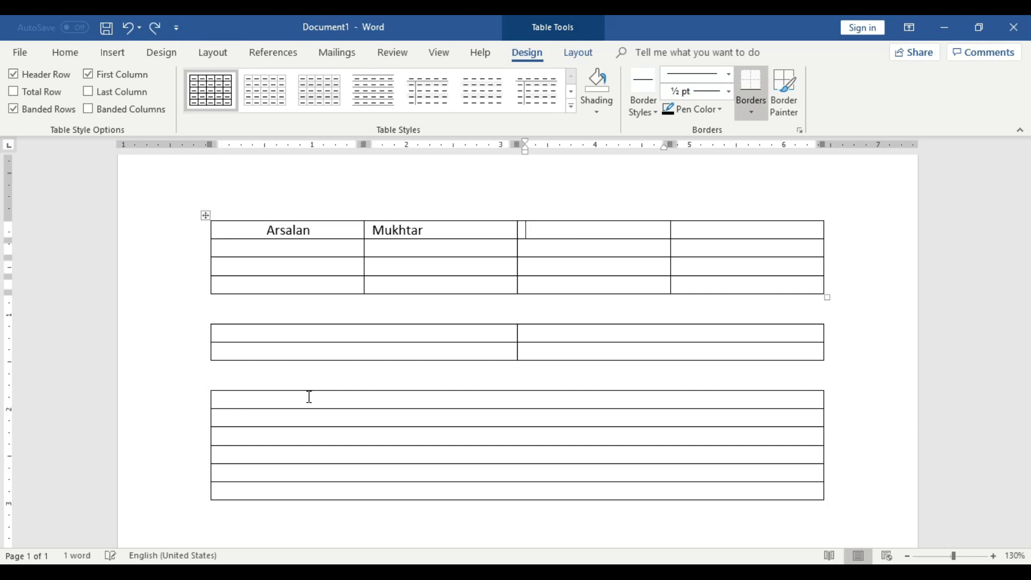
Preview nested table sizes up to 10x8 in the first cell of the four-column table without inserting one.
click(127, 56)
click(115, 101)
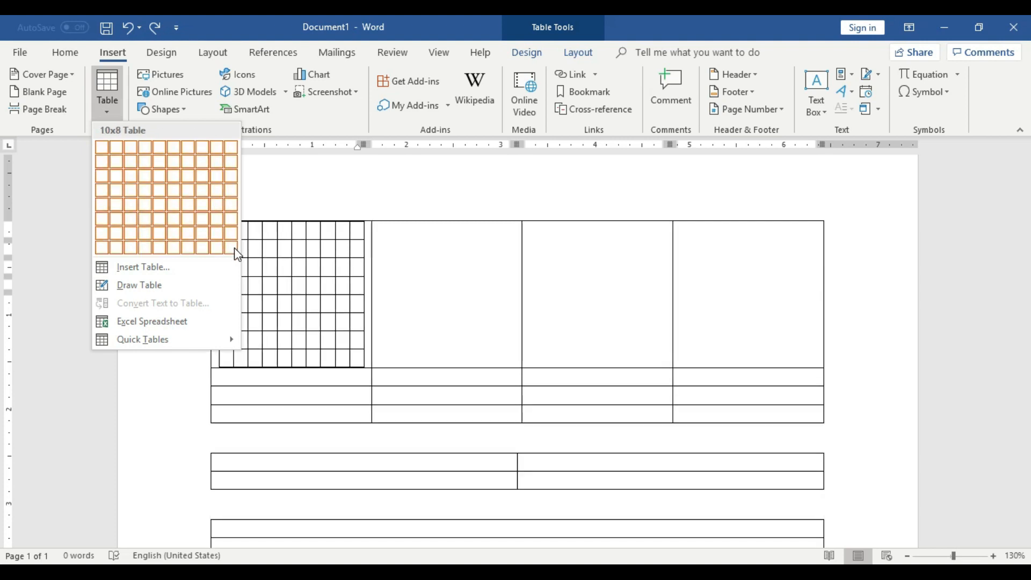
click(417, 335)
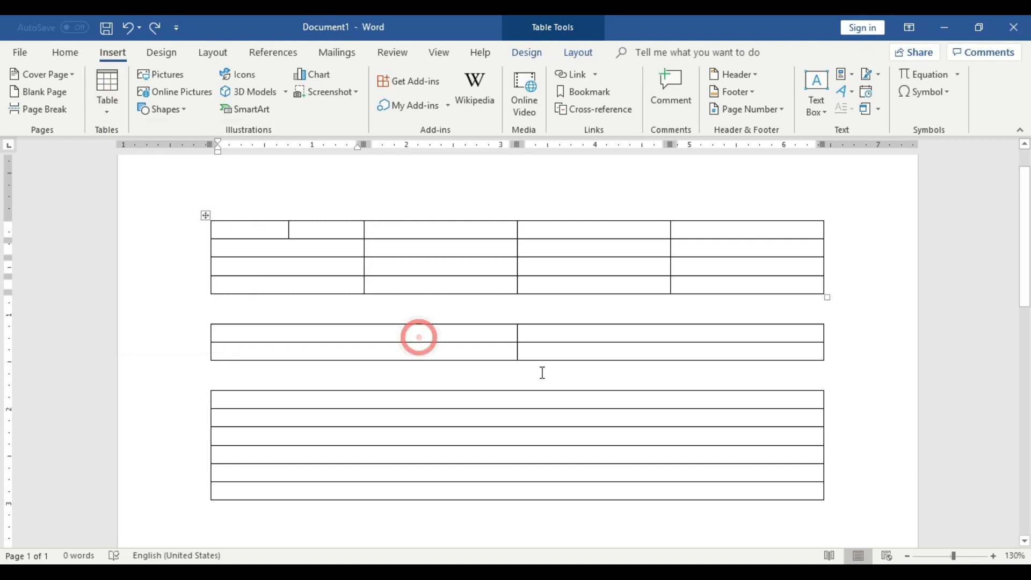
click(431, 364)
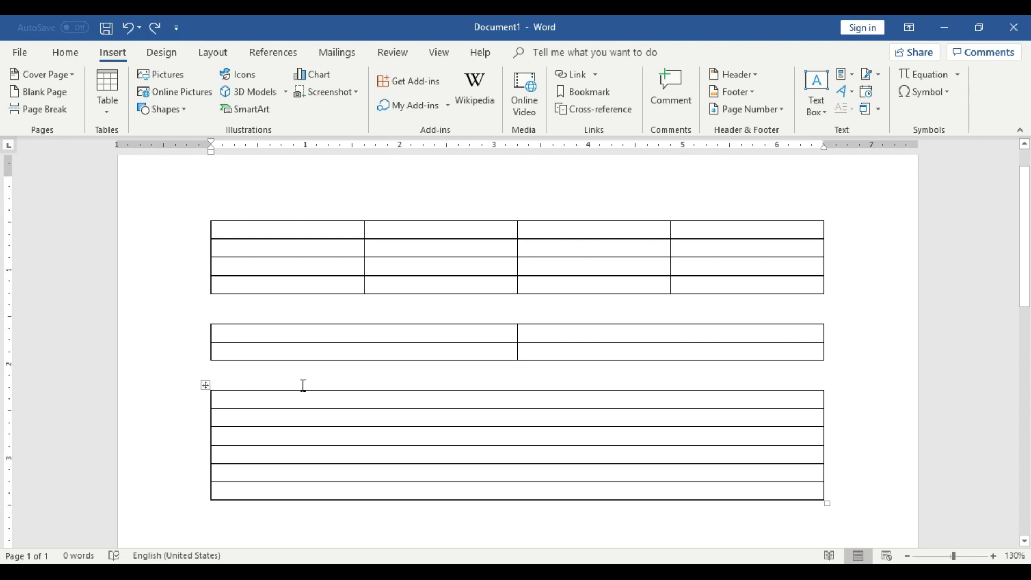
Insert a fourth table with three columns and three rows on a new line below the one-column table.
scroll(373, 391, down, 8)
click(407, 265)
key(Return)
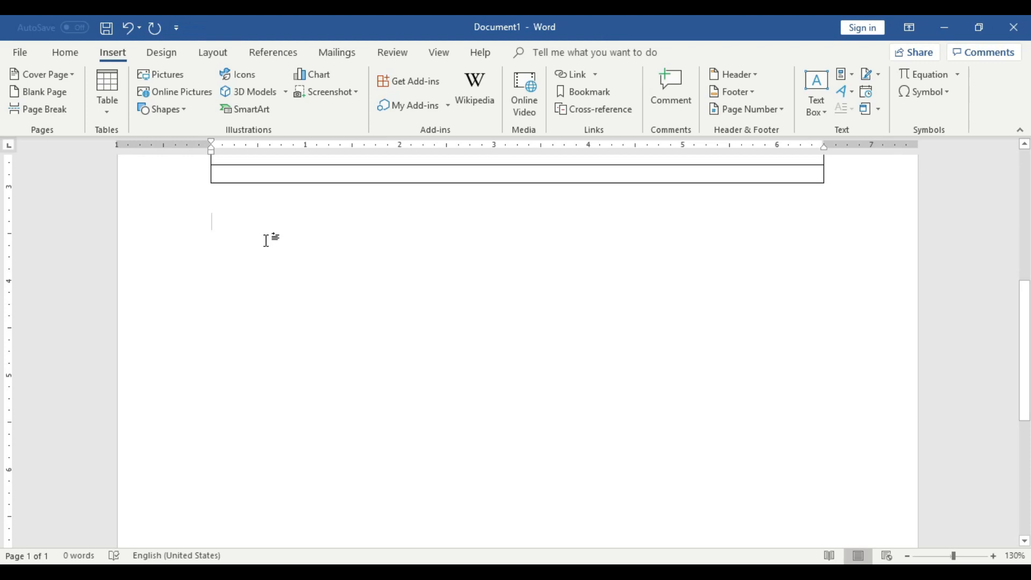
click(106, 106)
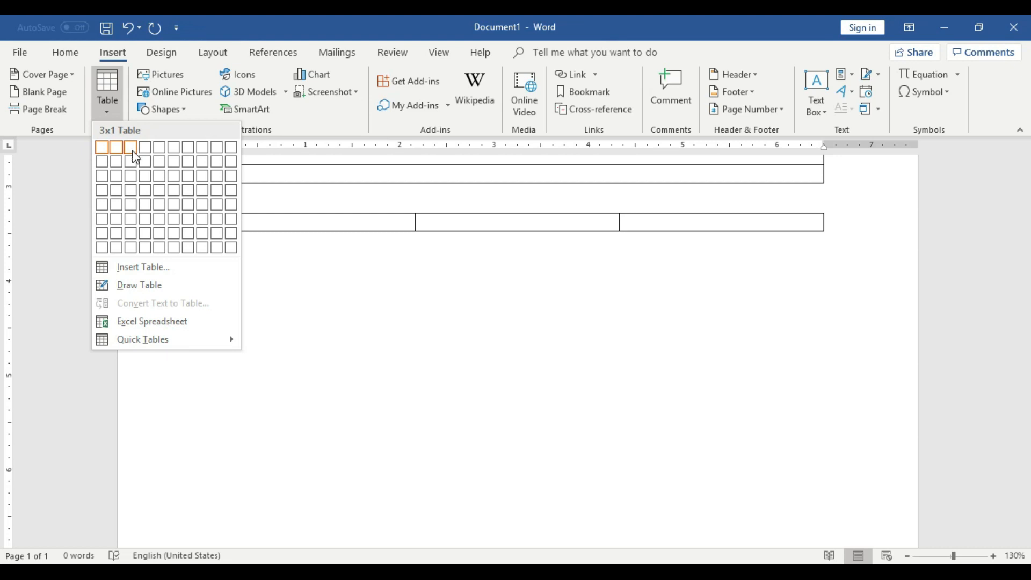
click(136, 186)
click(327, 354)
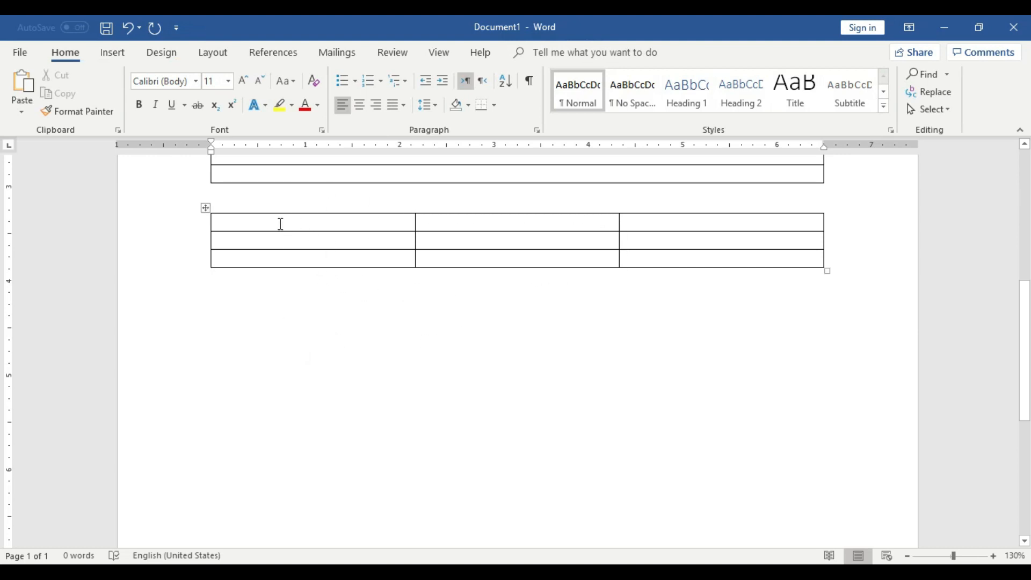
Nest a table with four columns and three rows inside the first cell of the three-by-three table.
click(304, 221)
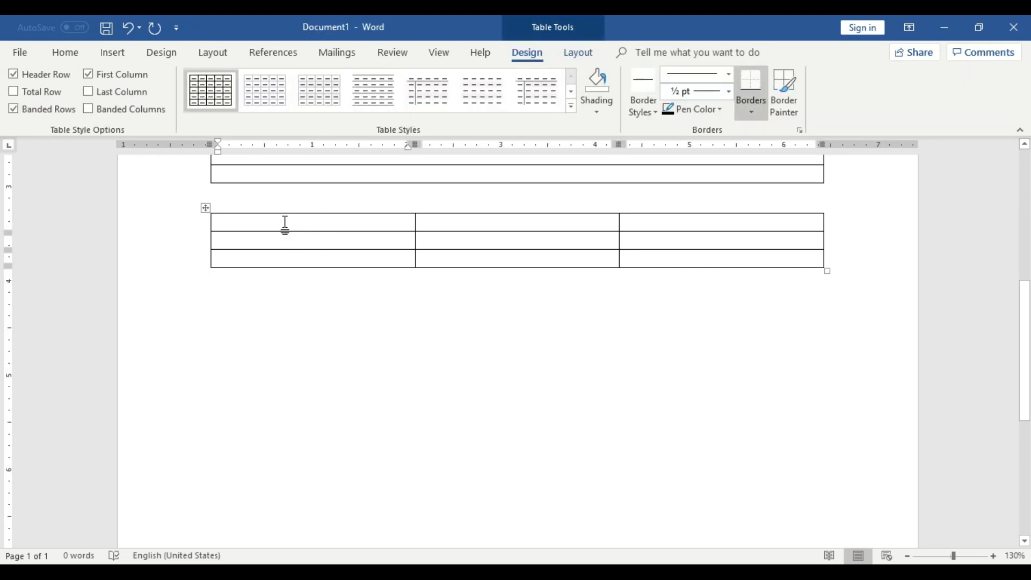
click(117, 54)
click(117, 86)
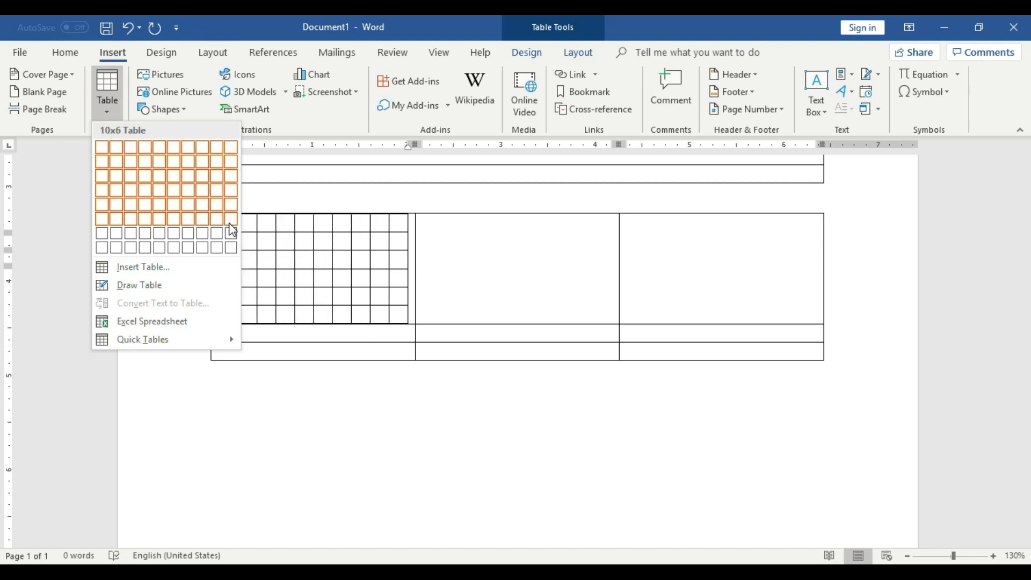
click(146, 176)
click(353, 350)
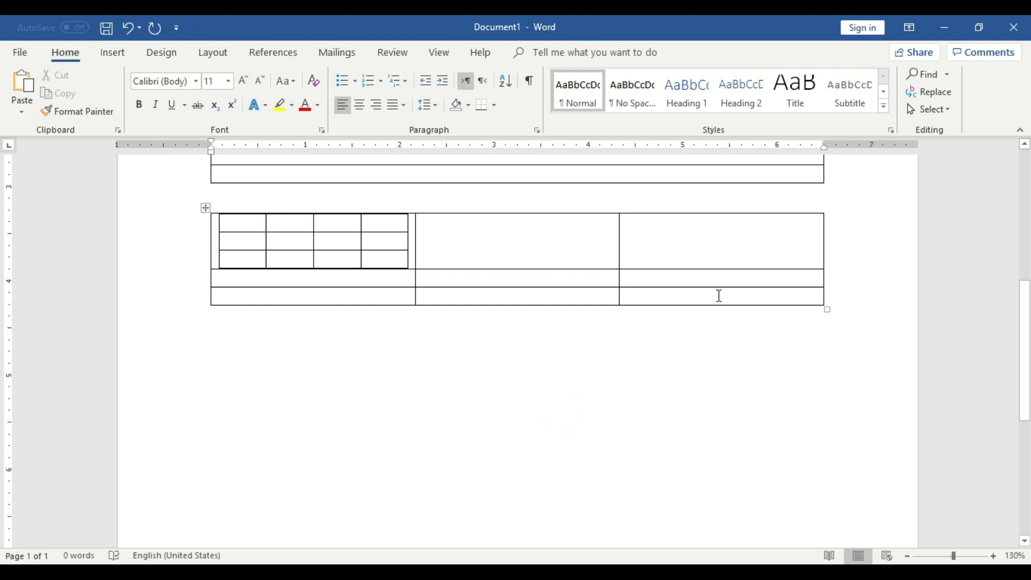
Nest a table with two columns and six rows in the last cell of the three-by-three table and dismiss the browser notification.
click(717, 296)
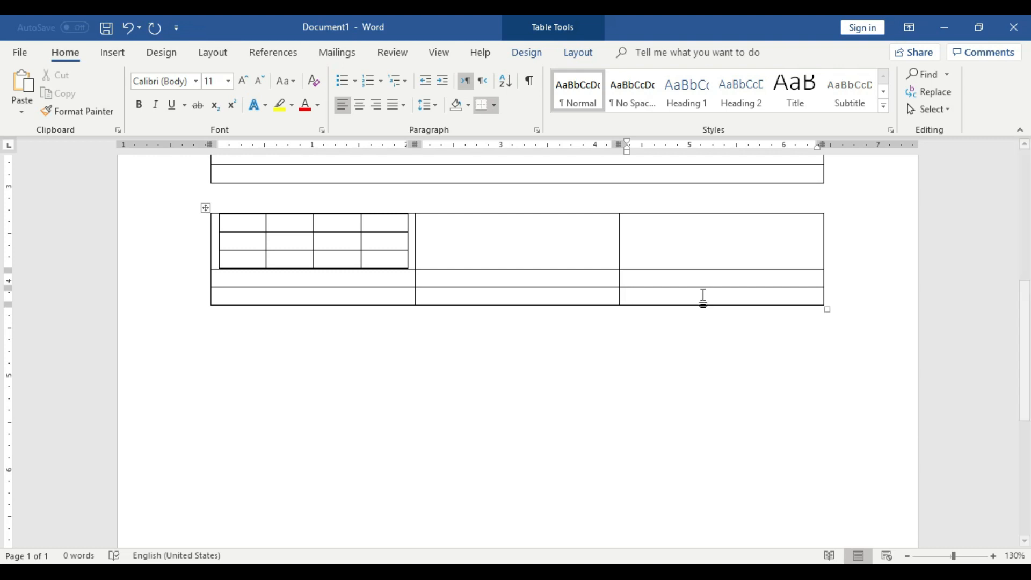
click(702, 296)
click(112, 53)
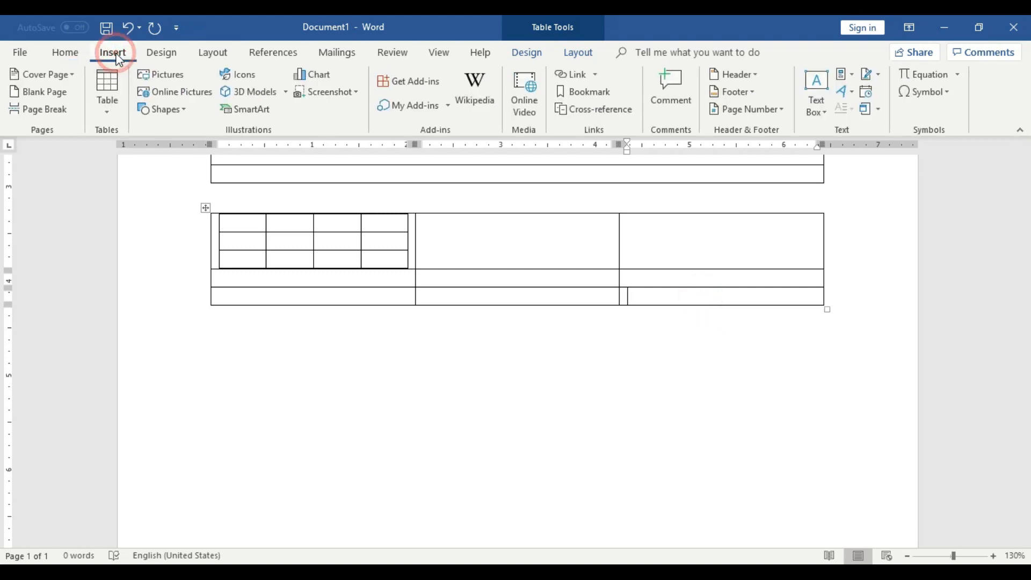
click(107, 92)
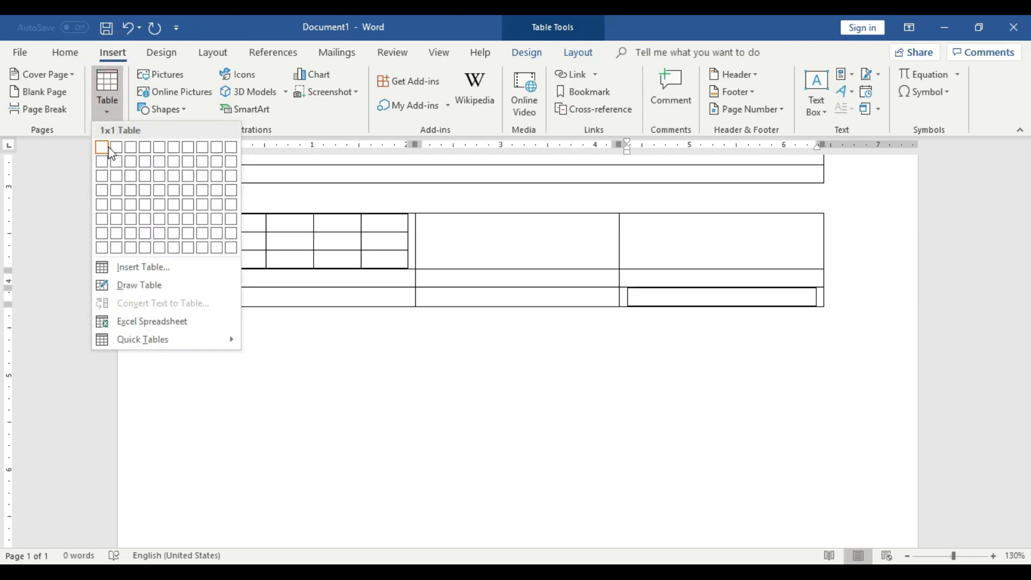
click(115, 219)
click(879, 322)
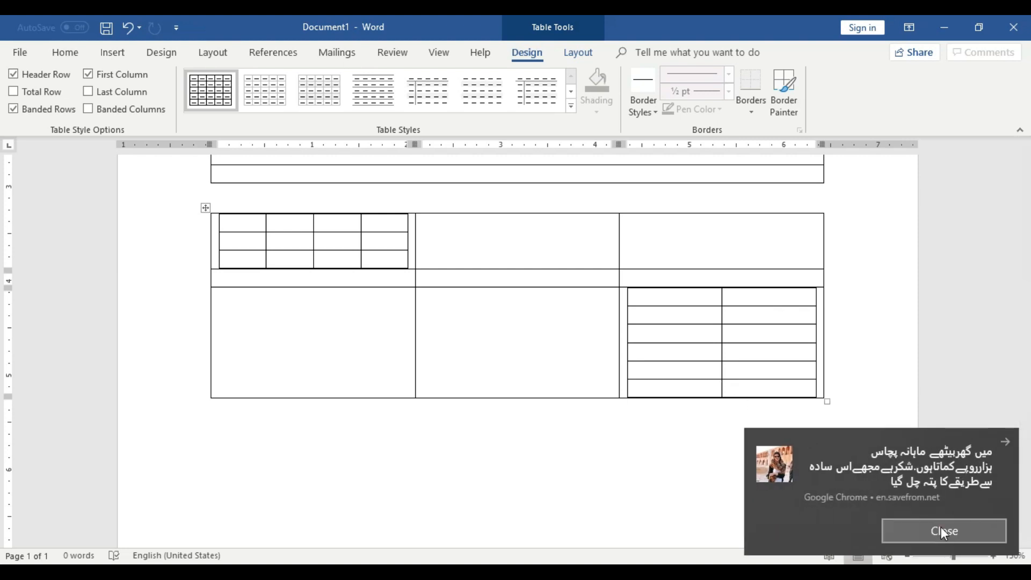
click(944, 532)
Add empty lines below the table that holds the nested tables.
scroll(729, 408, down, 3)
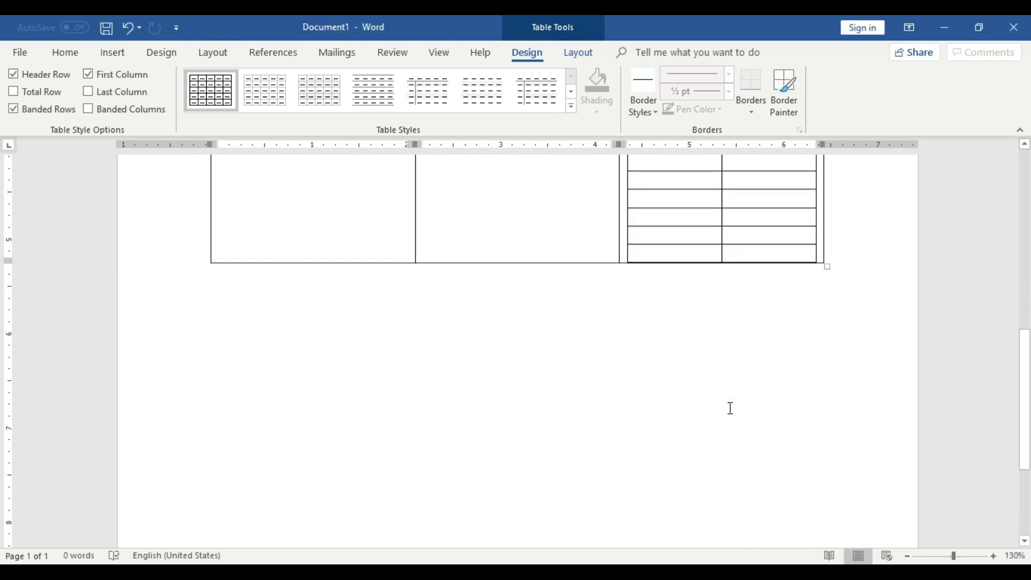
click(585, 315)
key(Return)
key(Return)
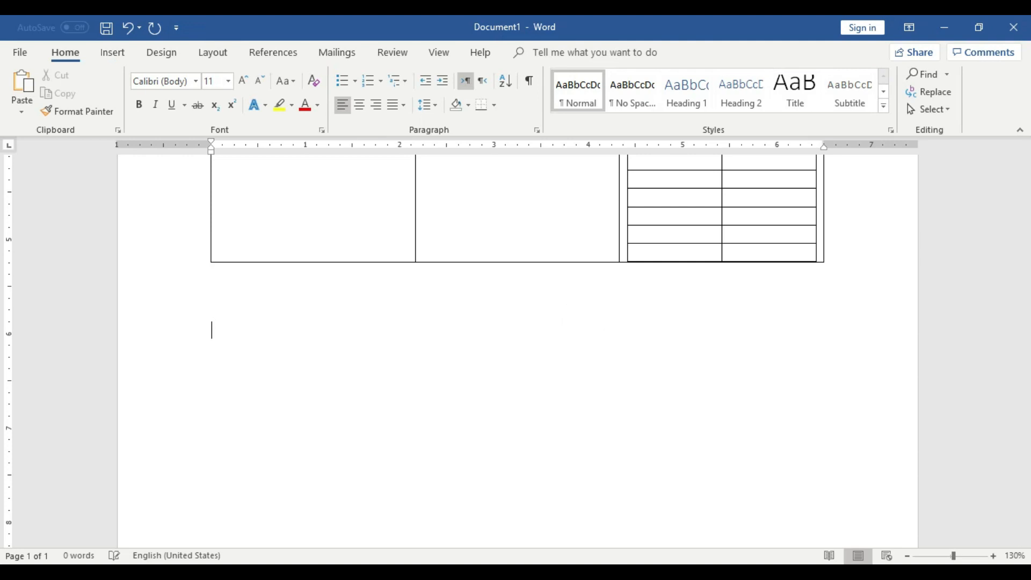
scroll(587, 317, down, 1)
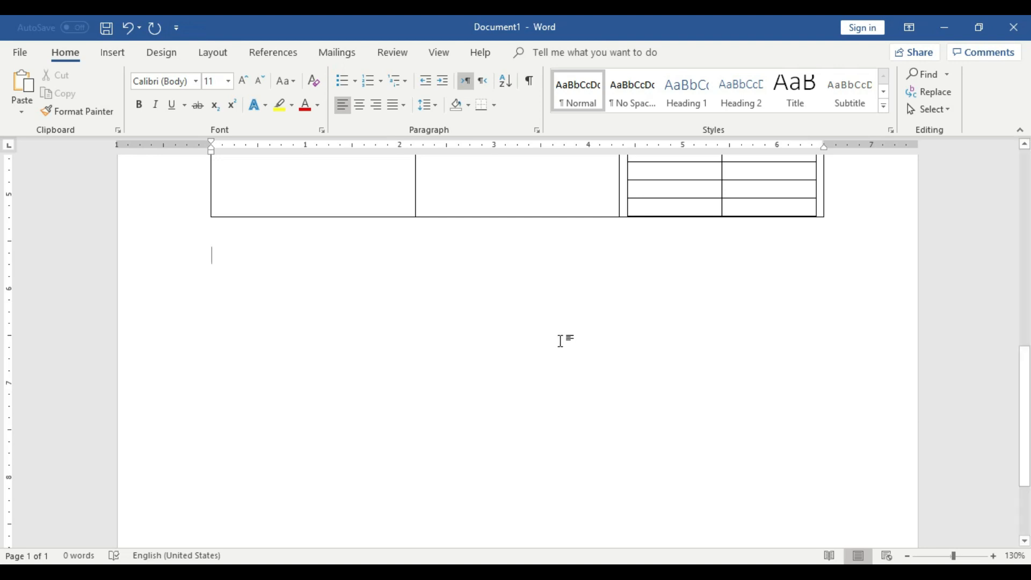
click(123, 53)
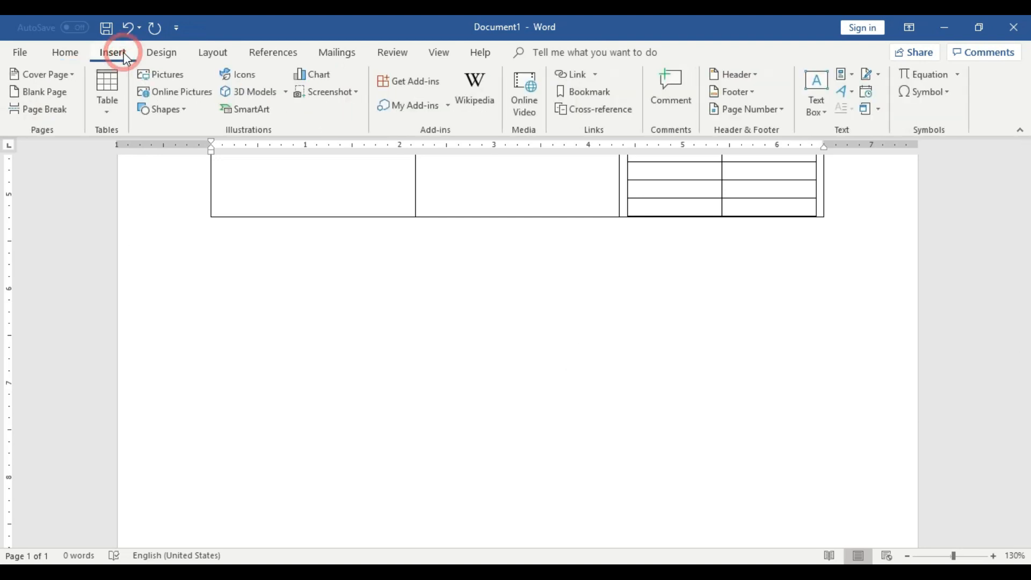
click(117, 100)
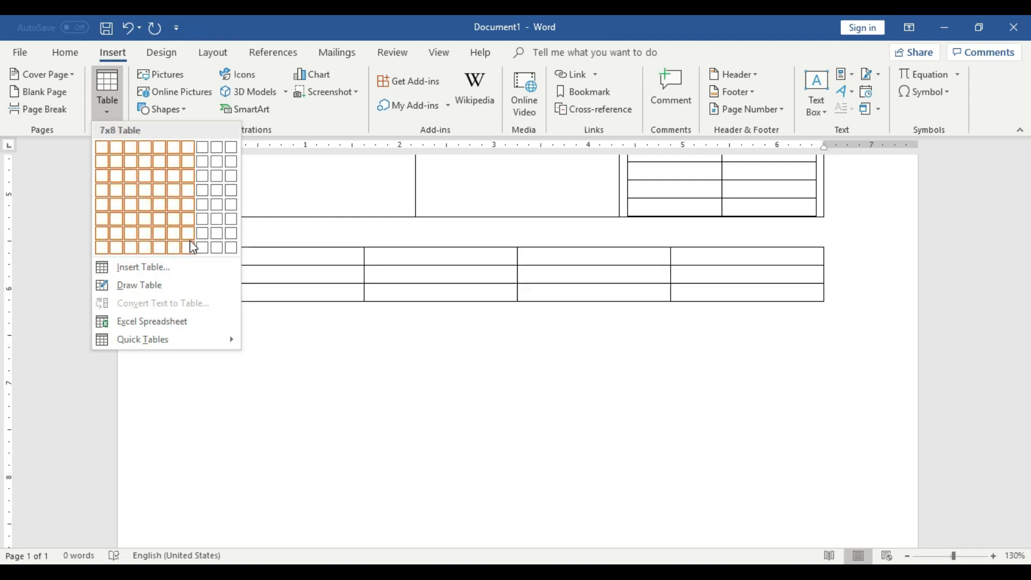
click(138, 270)
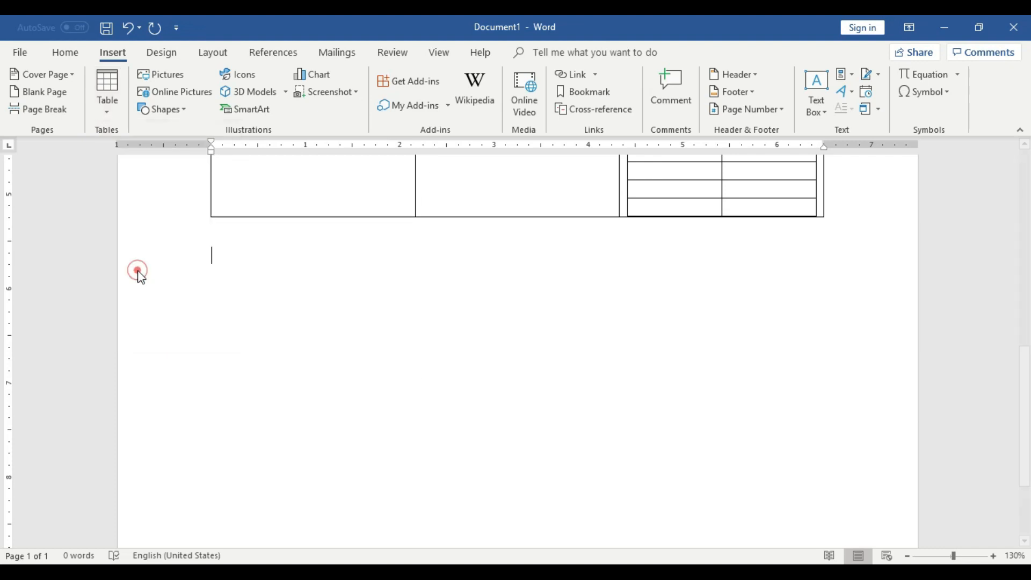
drag(513, 189, 485, 286)
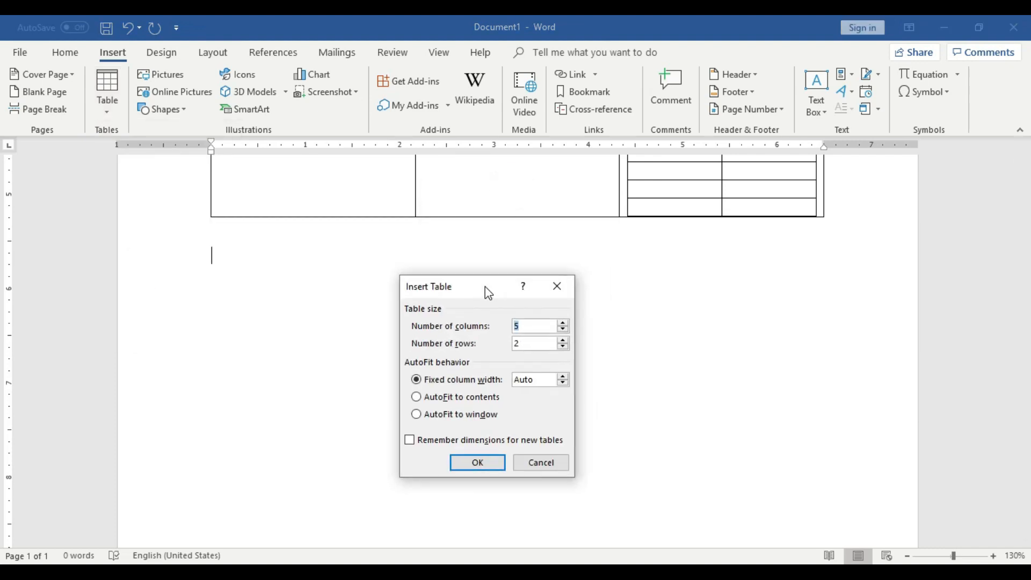
click(541, 324)
click(543, 341)
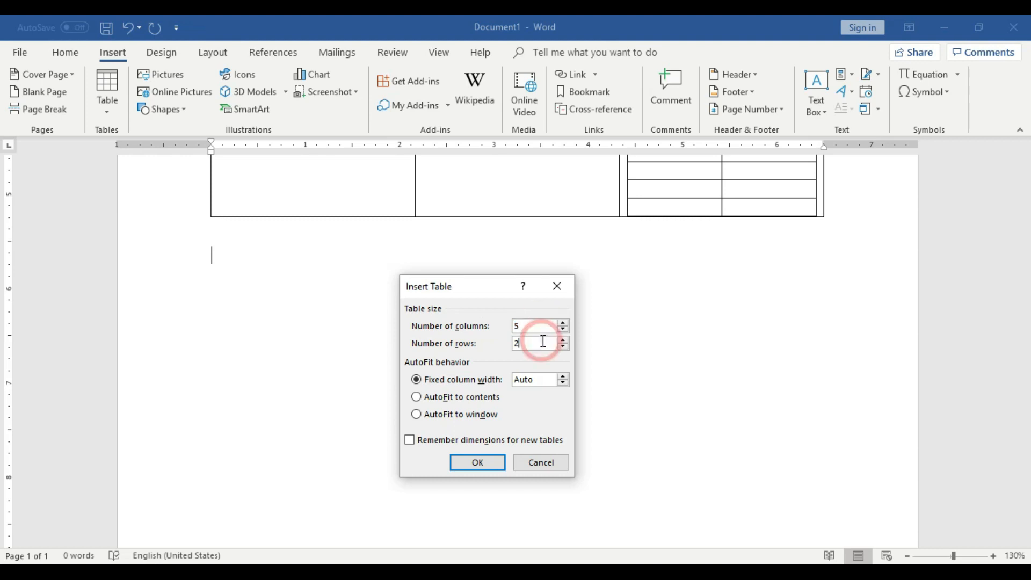
click(539, 463)
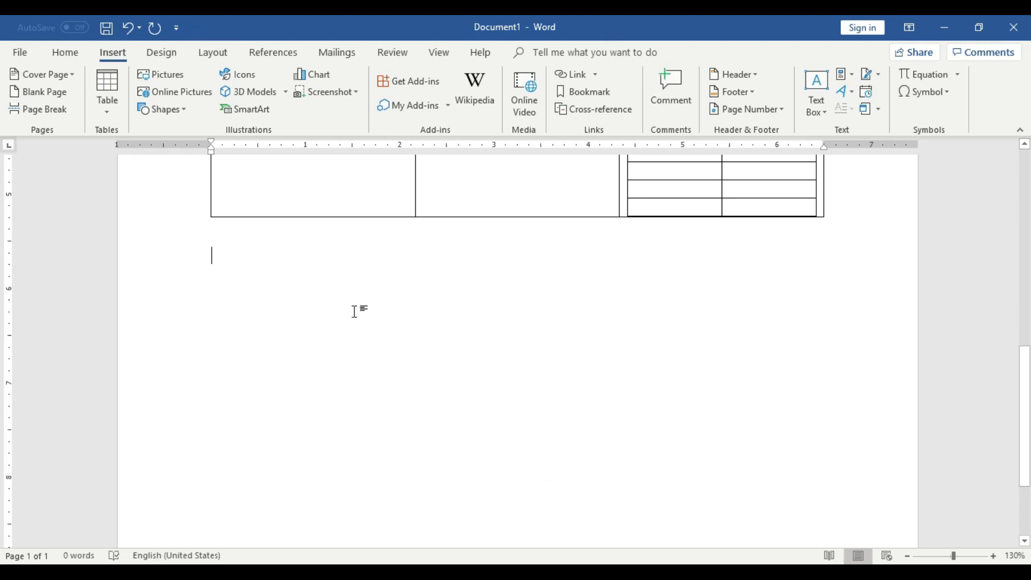
Insert a table with ten columns and eight rows on the empty line below the table that holds the nested tables.
click(107, 101)
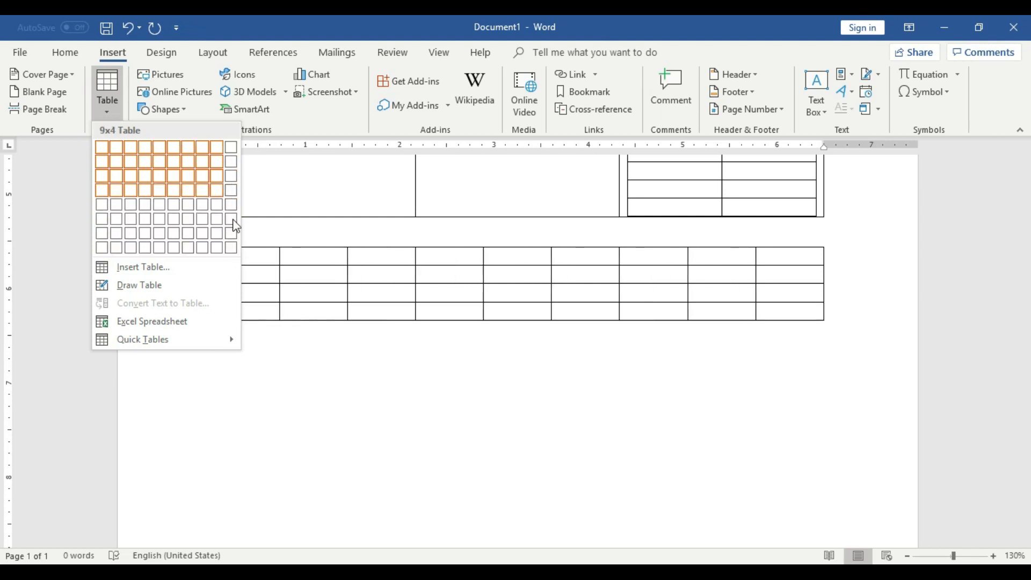
click(233, 250)
Go through the rows of the first column and the columns of the top row to check the table's grid size.
click(250, 290)
click(247, 305)
click(246, 327)
click(244, 345)
click(247, 368)
click(245, 383)
click(247, 251)
click(308, 251)
click(356, 257)
click(423, 254)
click(485, 260)
click(539, 252)
click(600, 256)
click(671, 250)
click(729, 262)
click(779, 262)
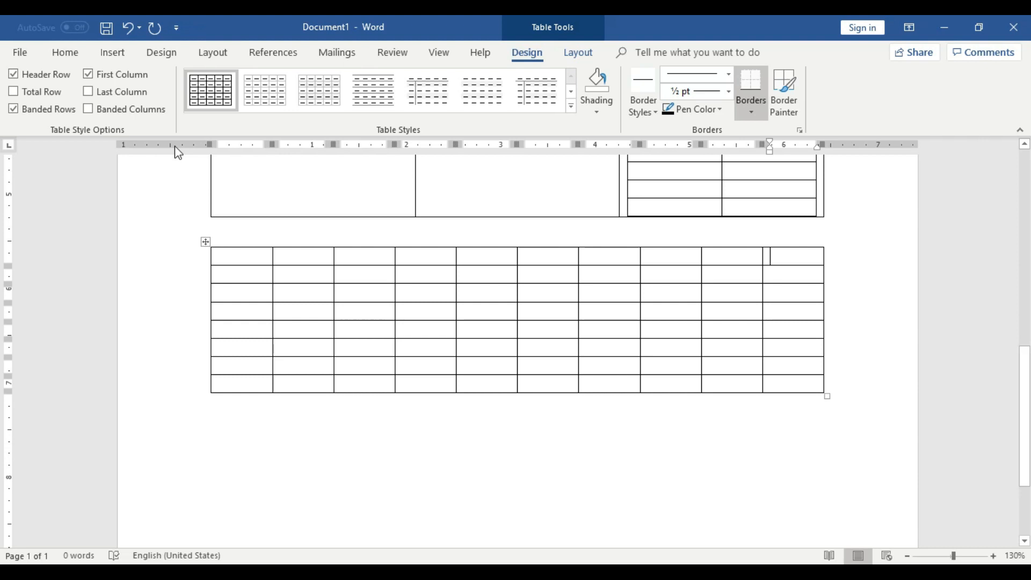
Select the whole table with ten columns and eight rows and cut it from the document.
click(109, 54)
click(112, 94)
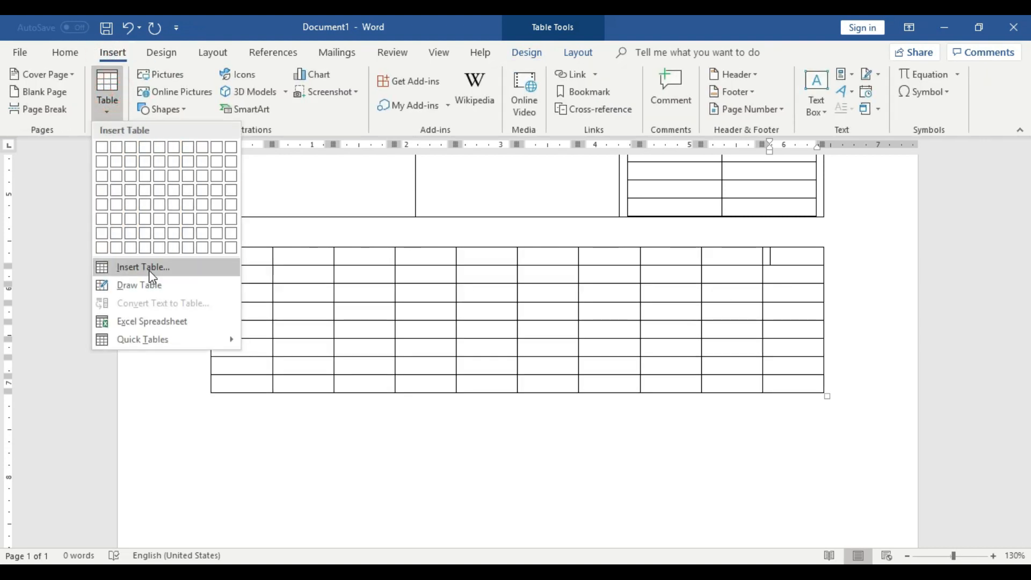
click(279, 407)
click(207, 242)
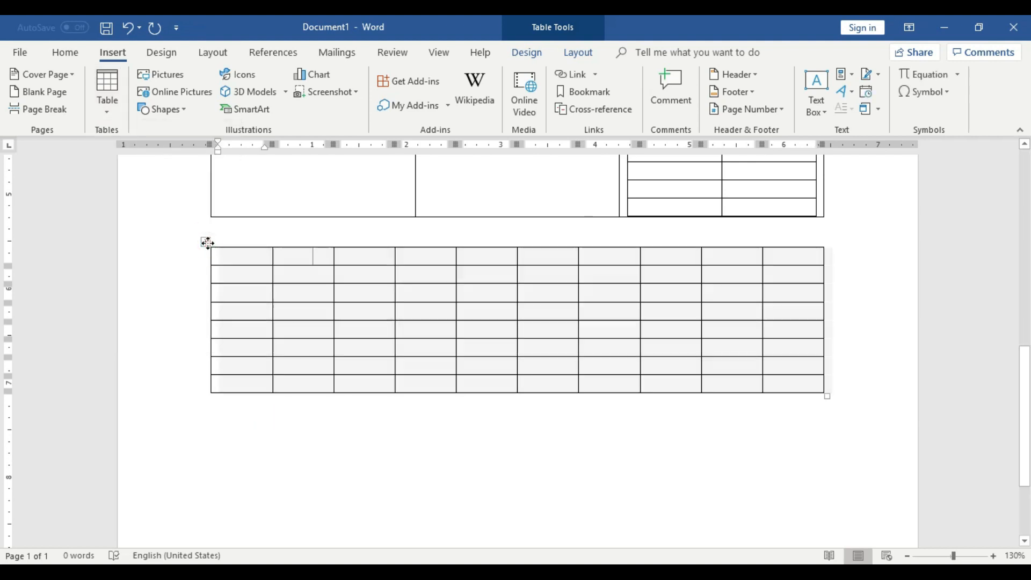
right_click(206, 242)
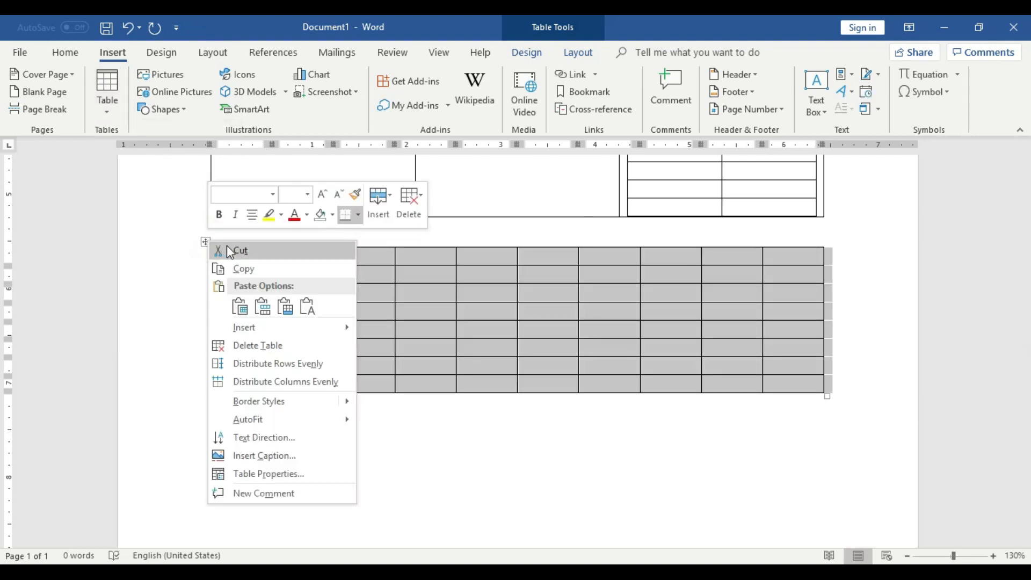
click(226, 246)
click(253, 272)
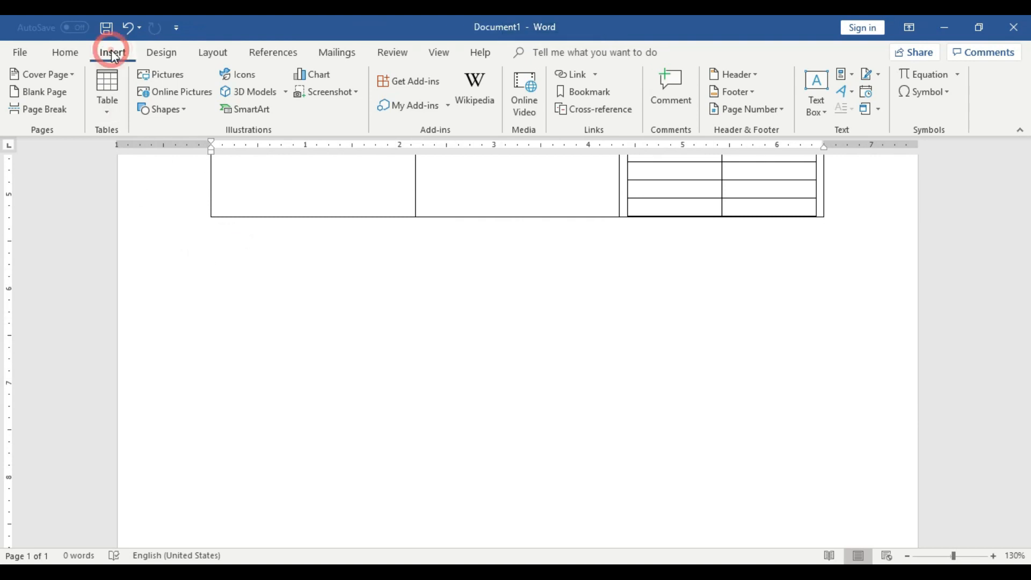
Insert a table with 10 columns and 3 rows by entering its dimensions with the Insert Table command.
click(112, 97)
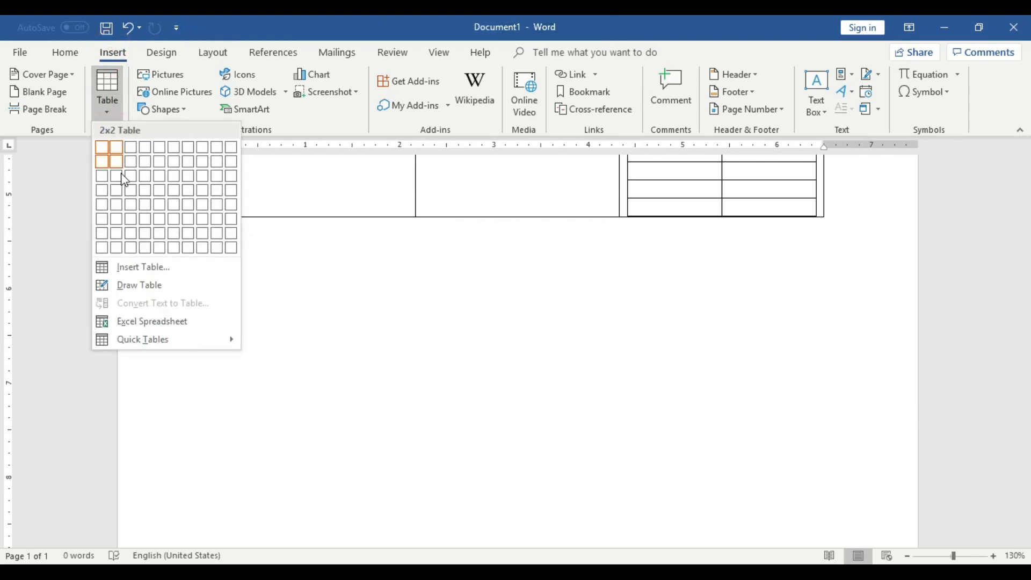
click(158, 267)
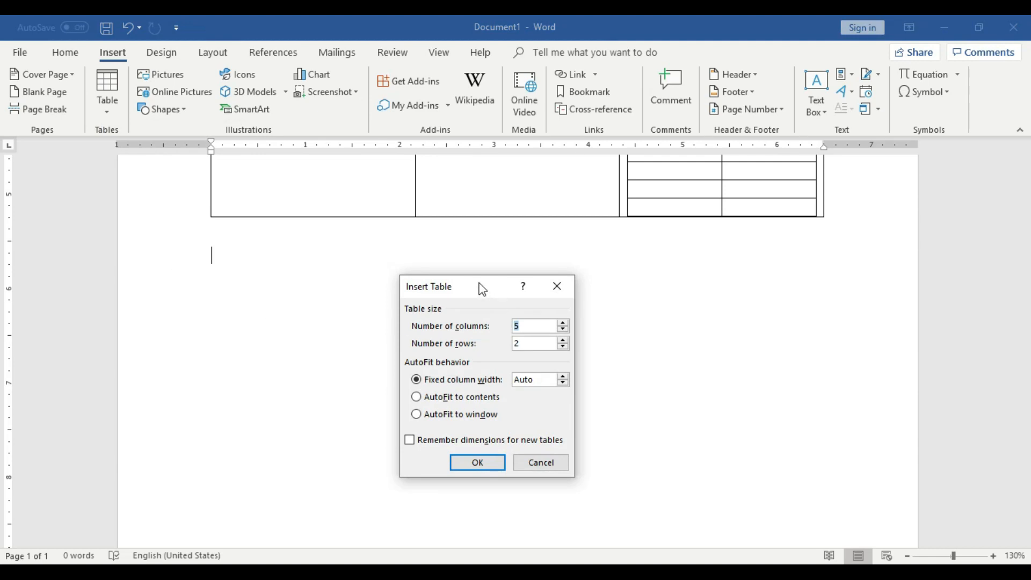
drag(465, 286, 499, 231)
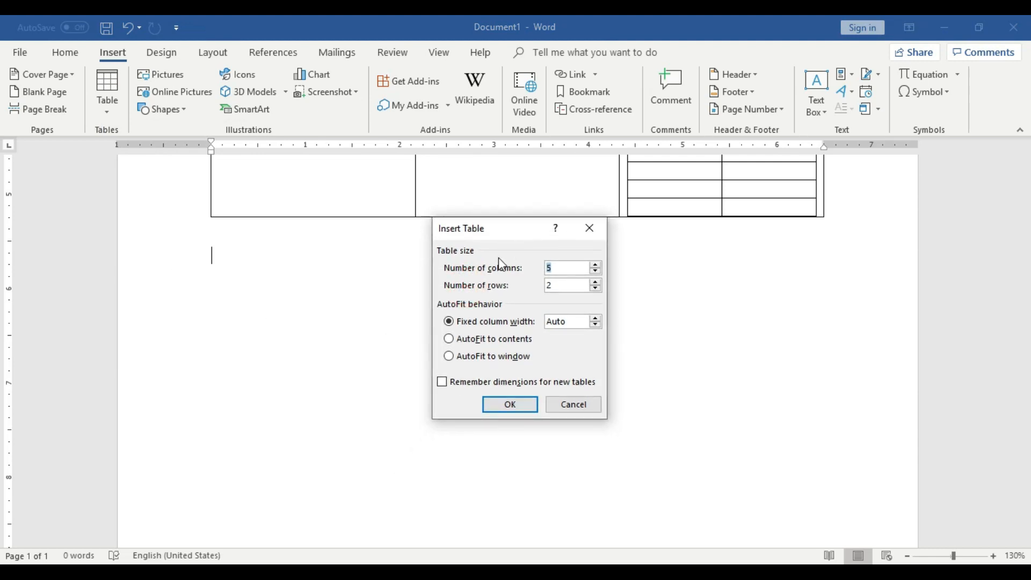
drag(499, 230, 506, 279)
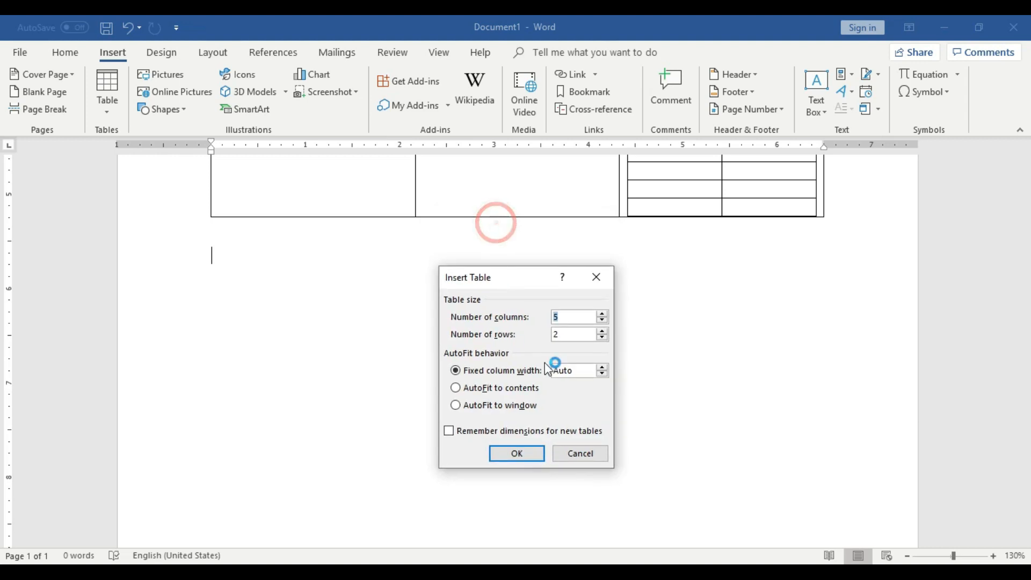
click(571, 313)
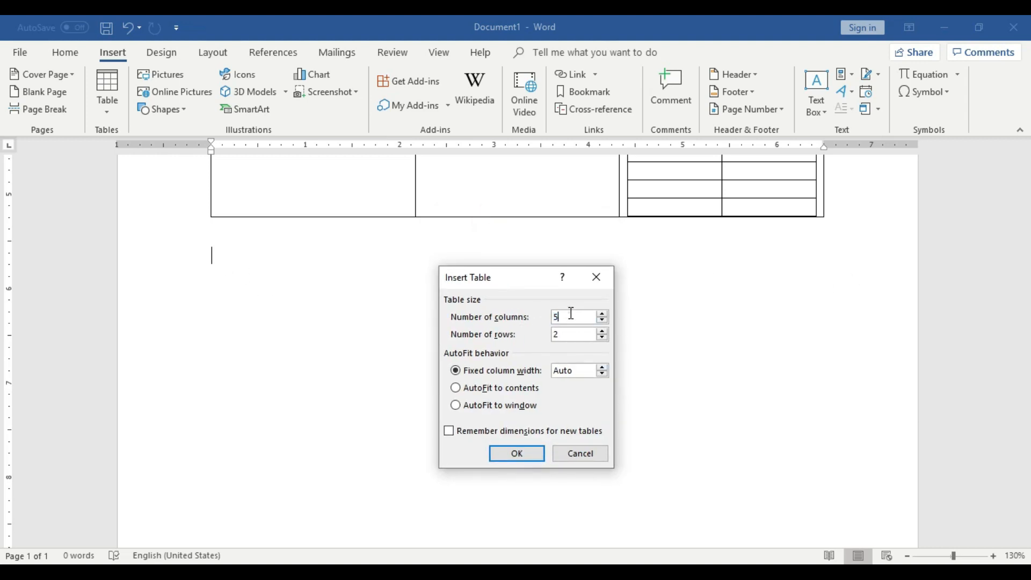
key(BackSpace)
text(1)
click(575, 337)
key(BackSpace)
text(3)
click(532, 454)
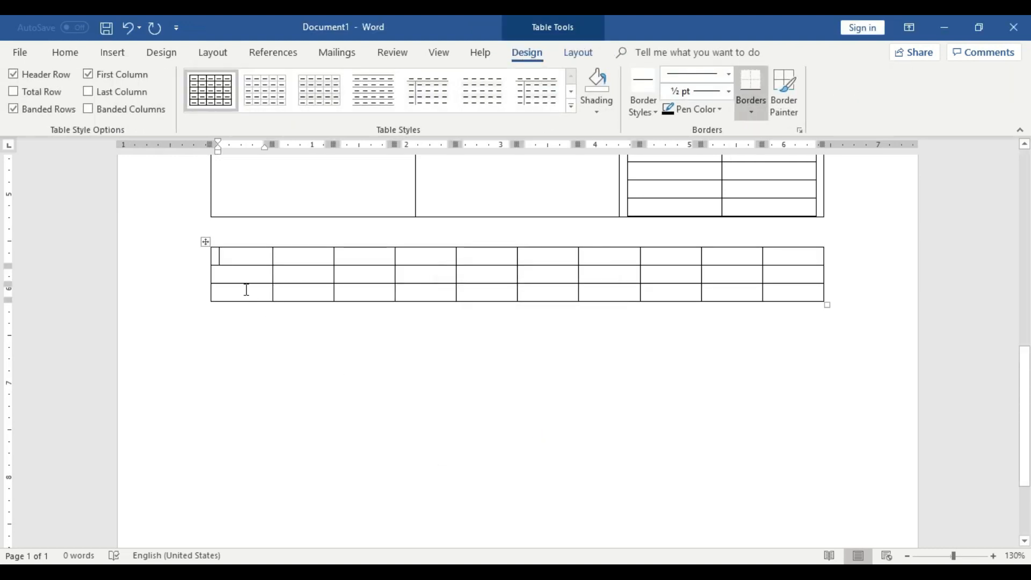
Go across the first row of the three-row table cell by cell to check its number of columns.
click(320, 258)
click(367, 256)
click(436, 256)
click(491, 256)
click(537, 256)
click(593, 256)
click(655, 256)
click(727, 262)
click(794, 264)
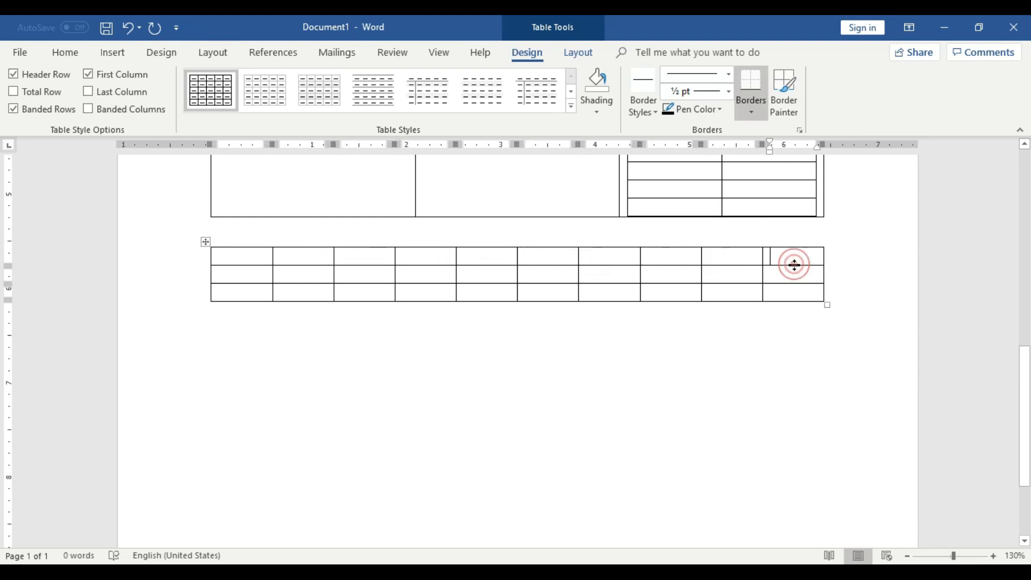
Select the whole table with ten columns and three rows and cut it from the document.
click(205, 238)
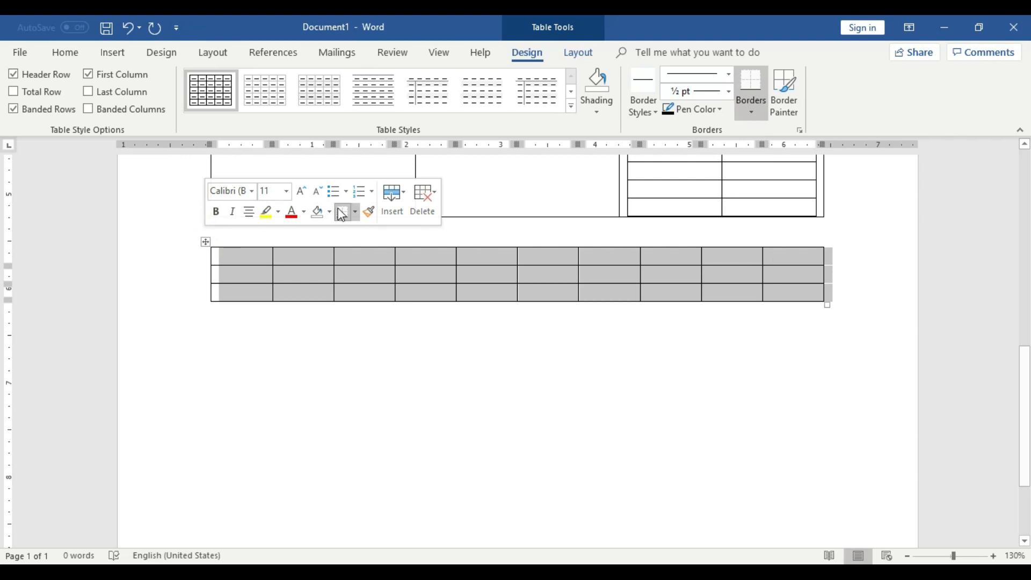
click(430, 198)
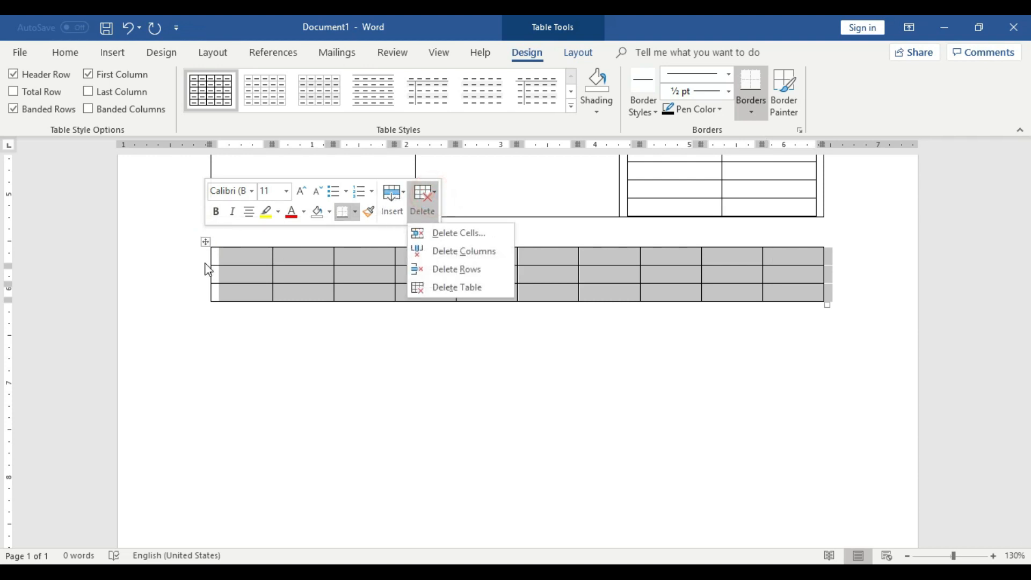
click(214, 302)
click(202, 242)
click(197, 245)
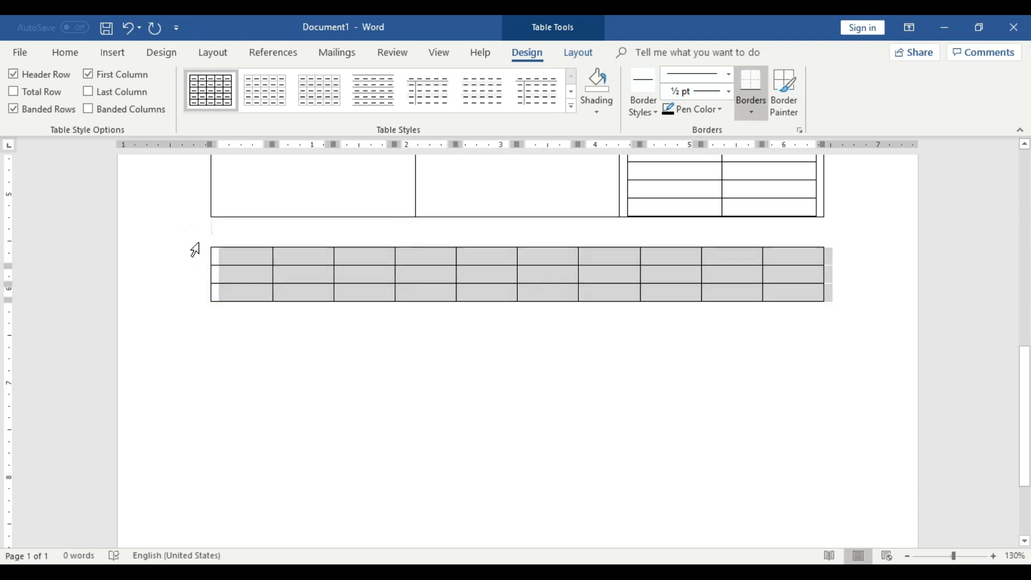
click(242, 258)
click(208, 242)
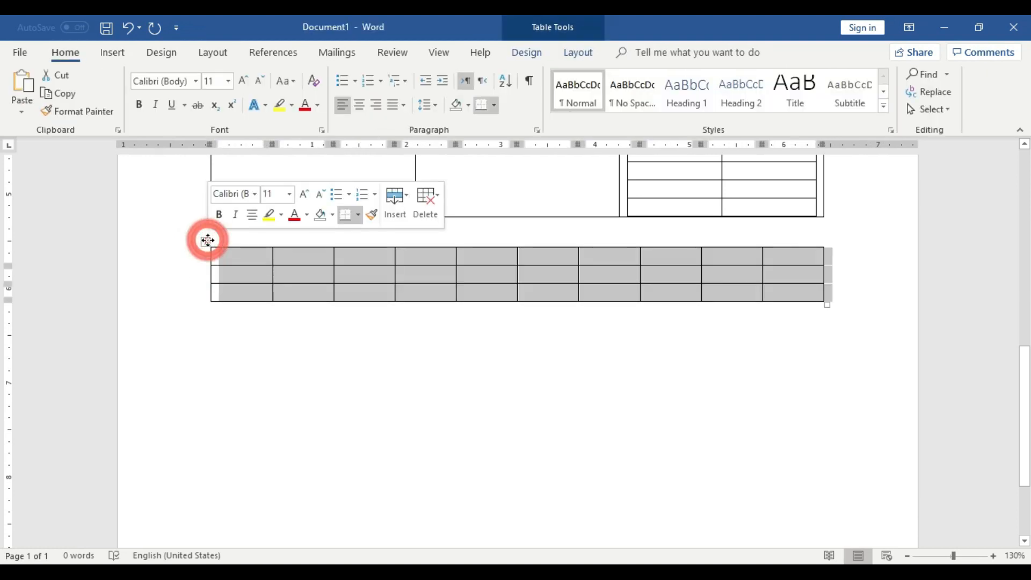
click(207, 242)
click(207, 241)
right_click(208, 241)
click(232, 250)
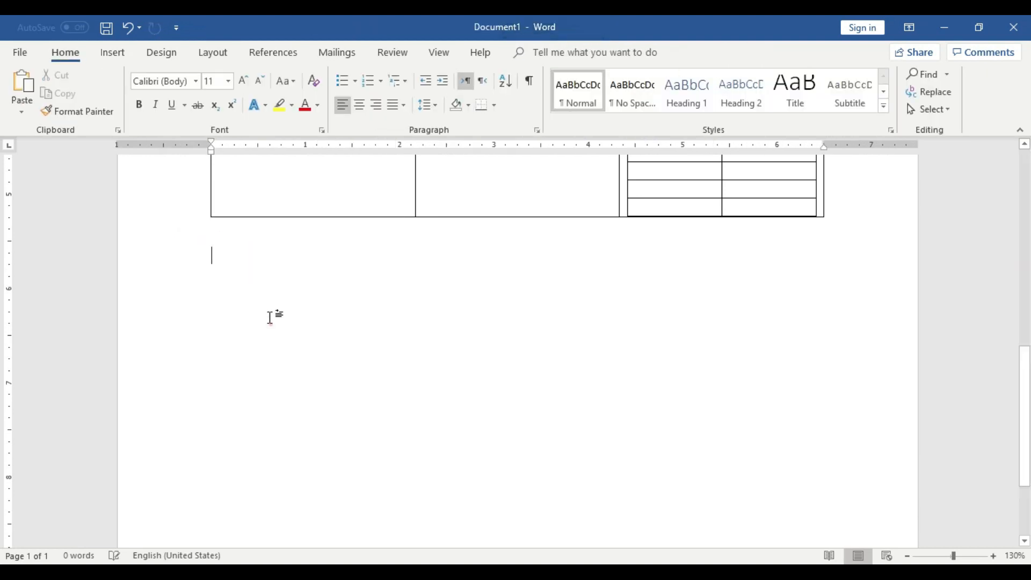
Insert a table with 3 columns and 10 rows by entering its dimensions with the Insert Table command.
click(112, 52)
click(110, 92)
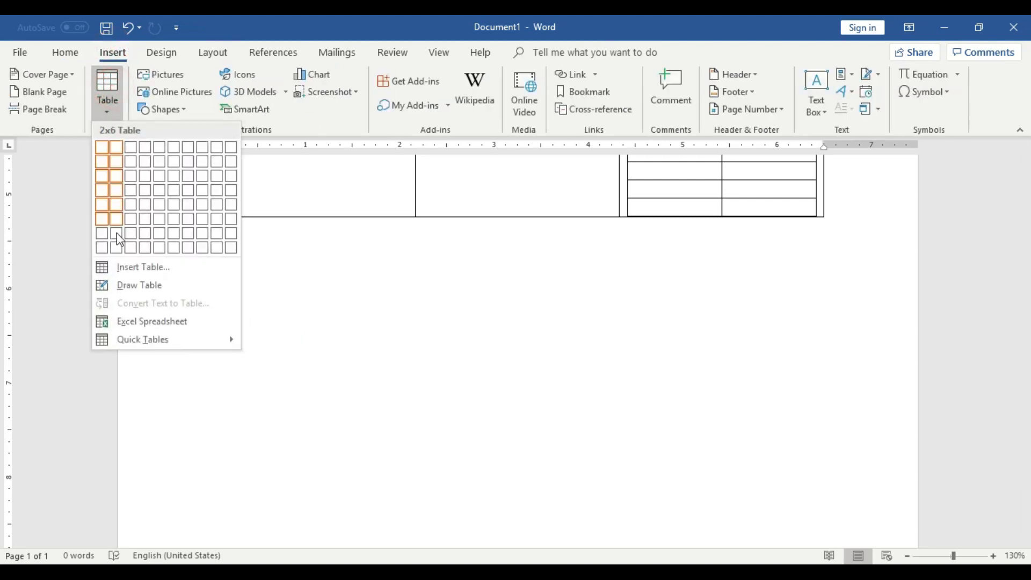
click(143, 267)
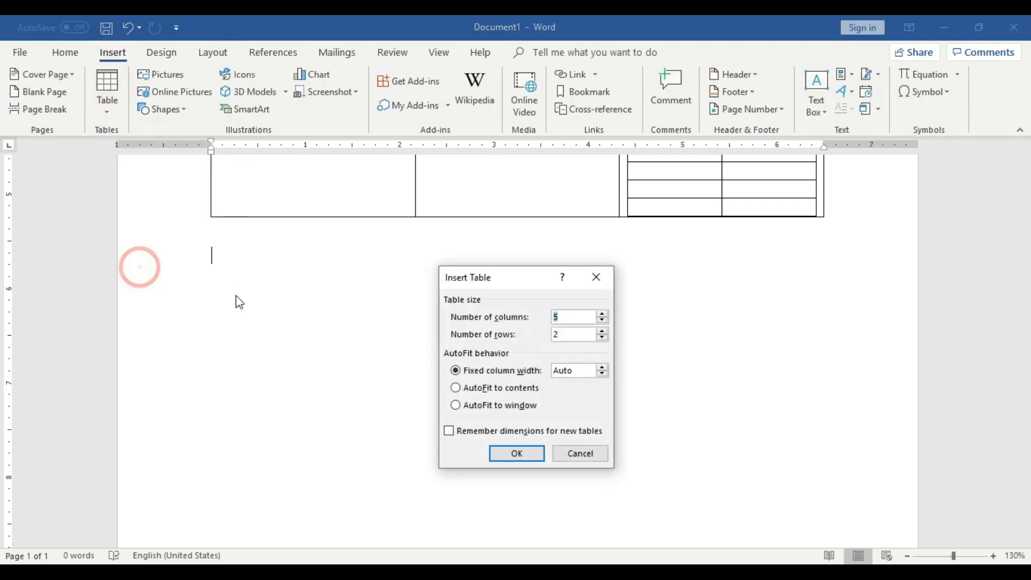
click(570, 317)
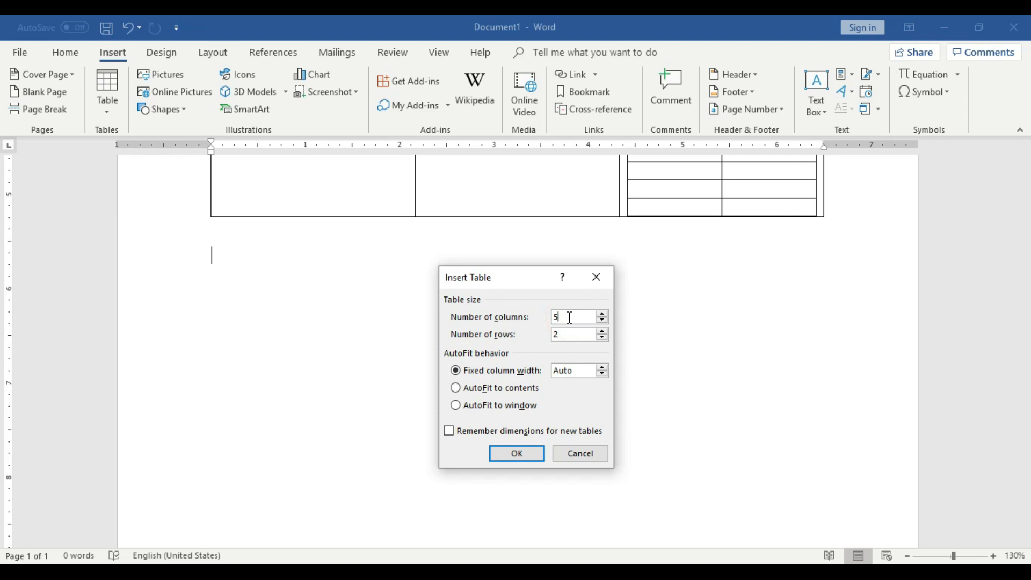
key(BackSpace)
text(3)
click(569, 334)
key(BackSpace)
text(10)
click(511, 456)
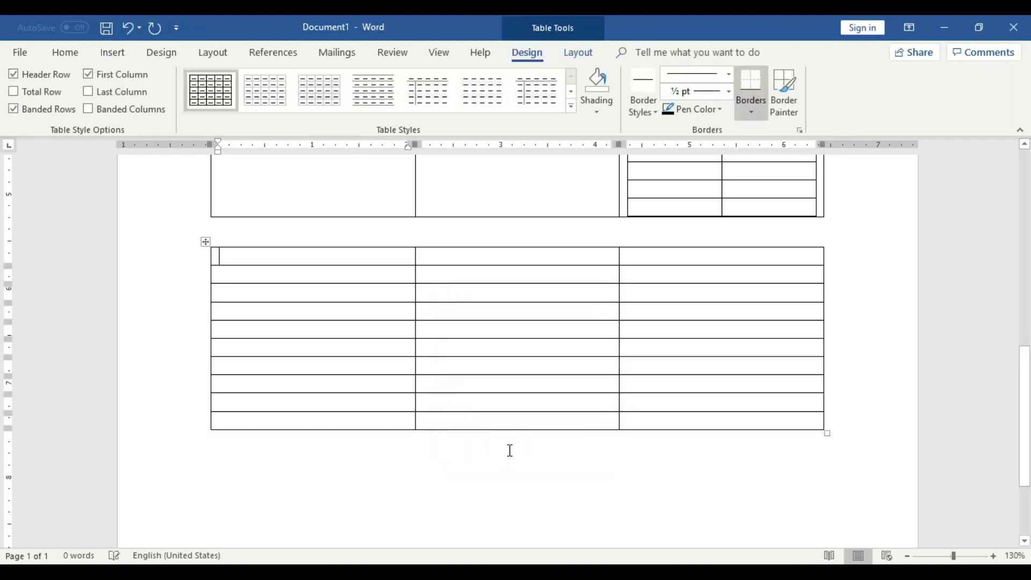
Go through the cells of the ten-row table to check its numbers of rows and columns.
click(278, 274)
click(276, 290)
click(276, 305)
click(274, 325)
click(274, 346)
click(274, 364)
click(275, 383)
click(275, 401)
click(275, 418)
click(292, 255)
click(454, 256)
click(685, 256)
click(378, 276)
click(474, 276)
click(617, 275)
Insert a table with 5 columns and 5 rows below the ten-row table by entering its dimensions with the Insert Table command.
scroll(429, 363, down, 3)
click(414, 352)
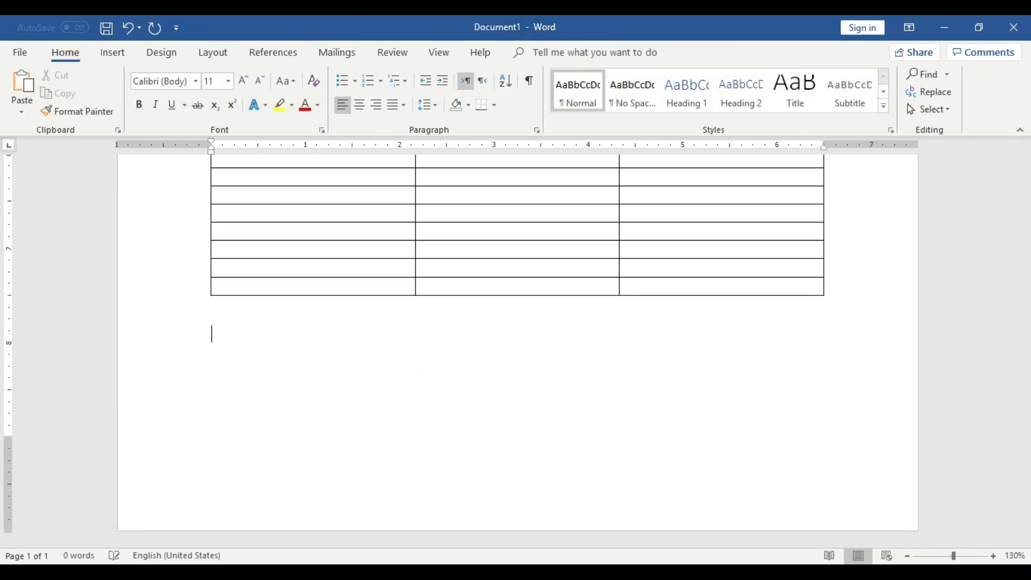
click(112, 52)
click(110, 95)
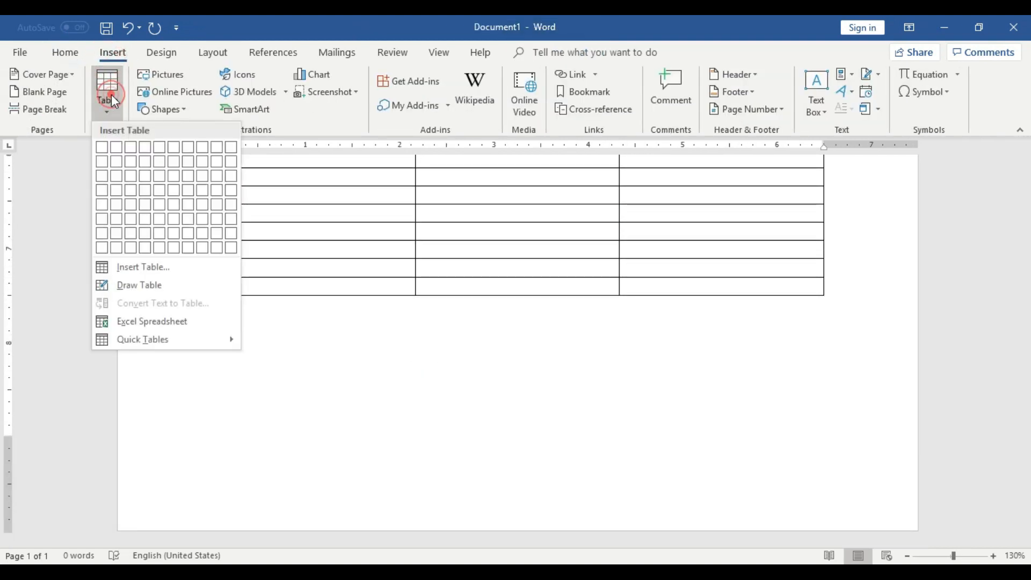
click(143, 267)
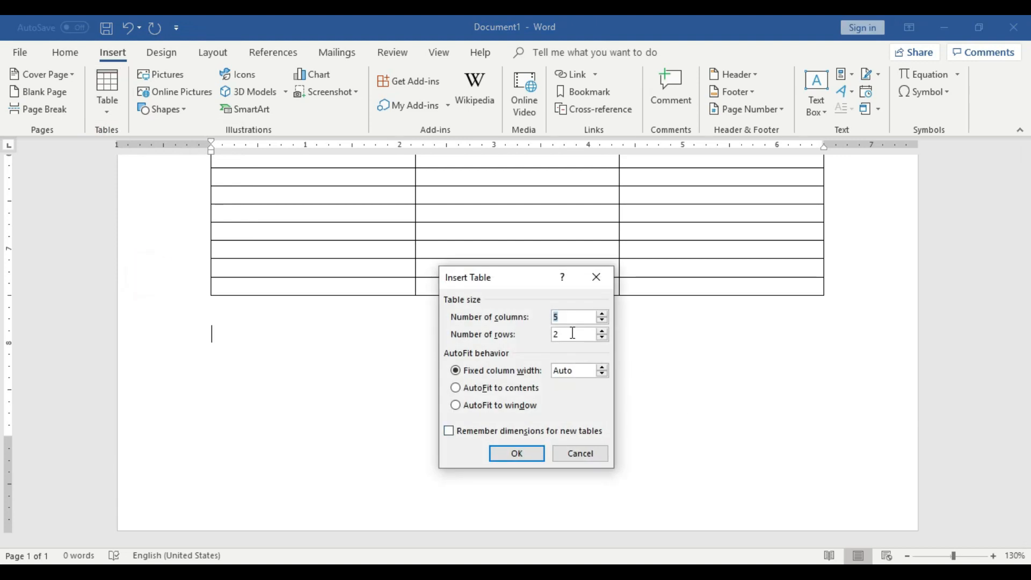
click(570, 316)
key(BackSpace)
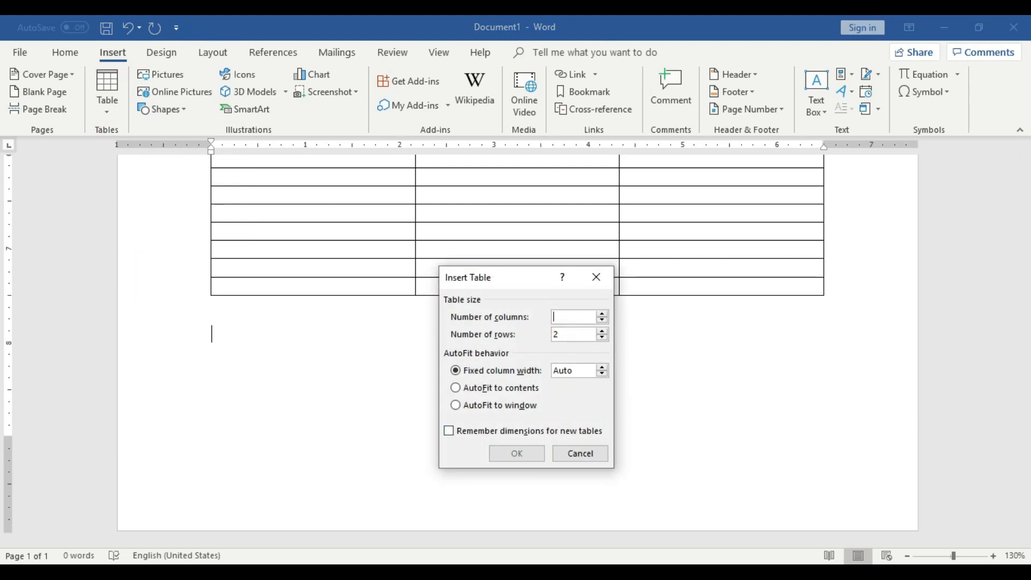
text(5)
click(573, 334)
key(BackSpace)
text(5)
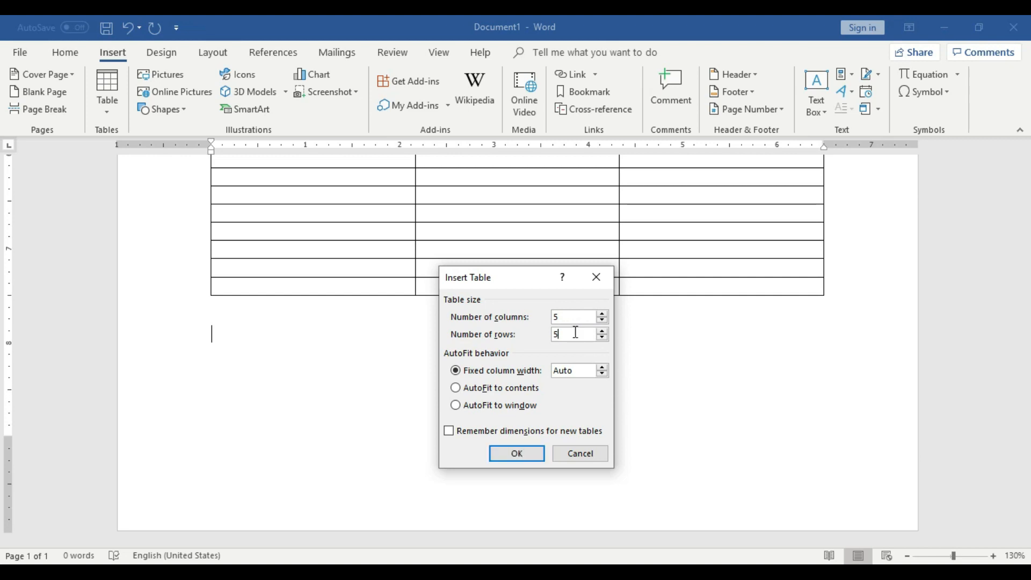
click(517, 453)
Go through the top row and first column of the five-by-five table to check its dimensions.
scroll(517, 454, up, 1)
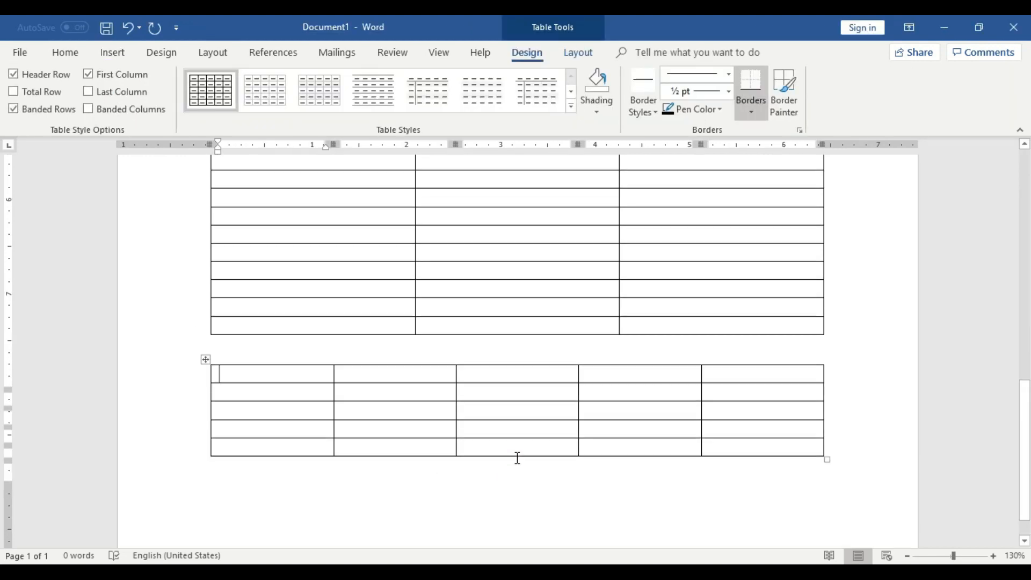
click(296, 379)
click(380, 379)
click(489, 379)
click(621, 381)
click(751, 381)
click(251, 381)
click(256, 398)
click(257, 416)
click(259, 434)
click(257, 452)
Add empty lines below the five-by-five table until the cursor moves onto a new page.
scroll(258, 453, down, 2)
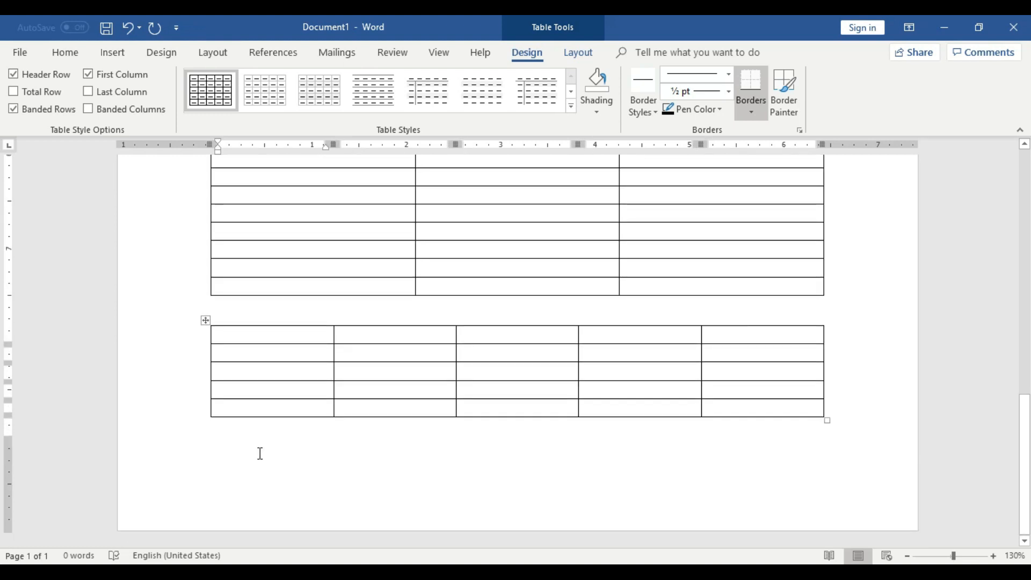
click(560, 465)
key(Return)
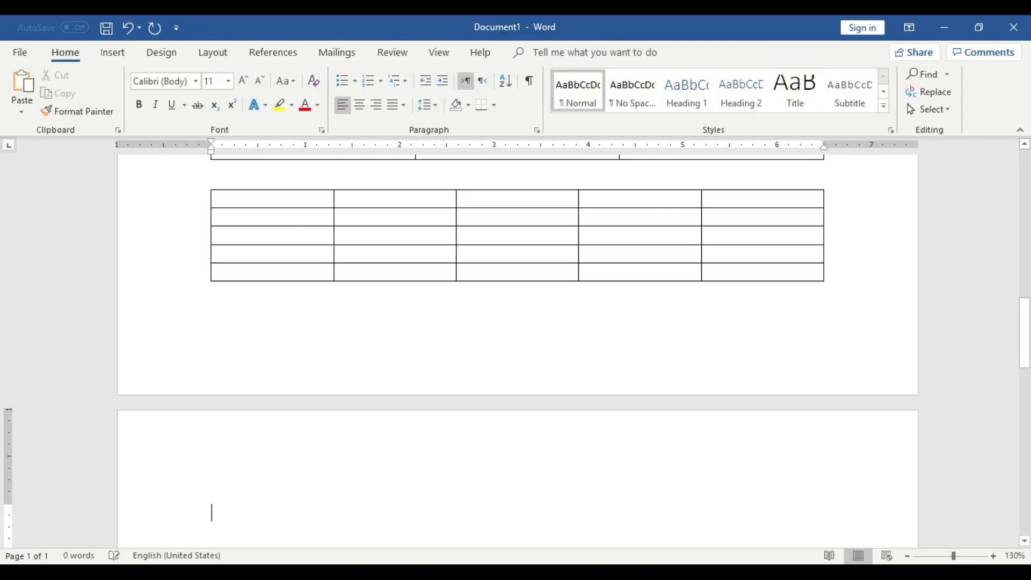
Insert a nested table with 2 columns and 2 rows in the center cell of the five-by-five table using the Insert Table command.
scroll(748, 487, down, 3)
scroll(748, 486, down, 2)
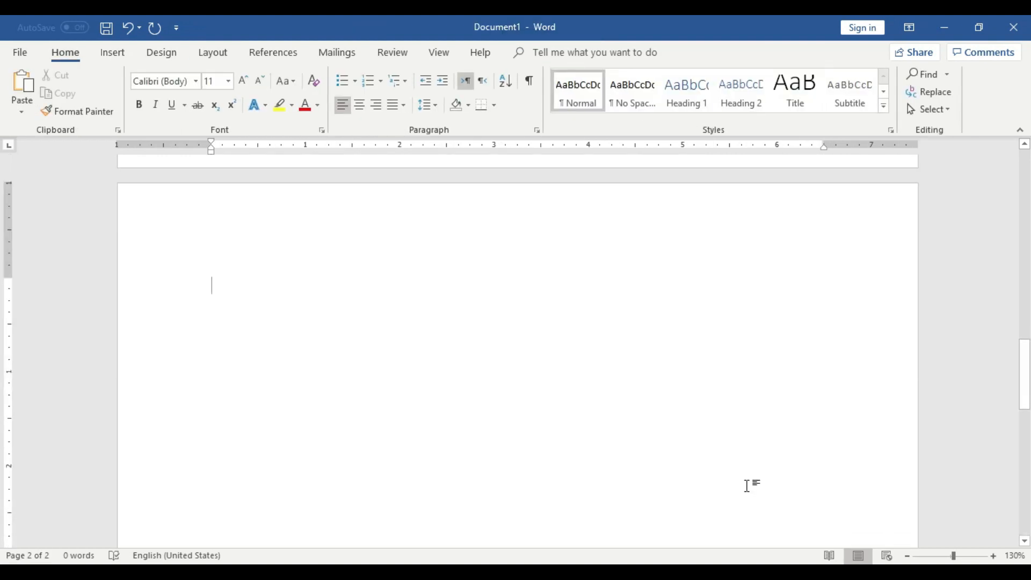
scroll(455, 350, up, 9)
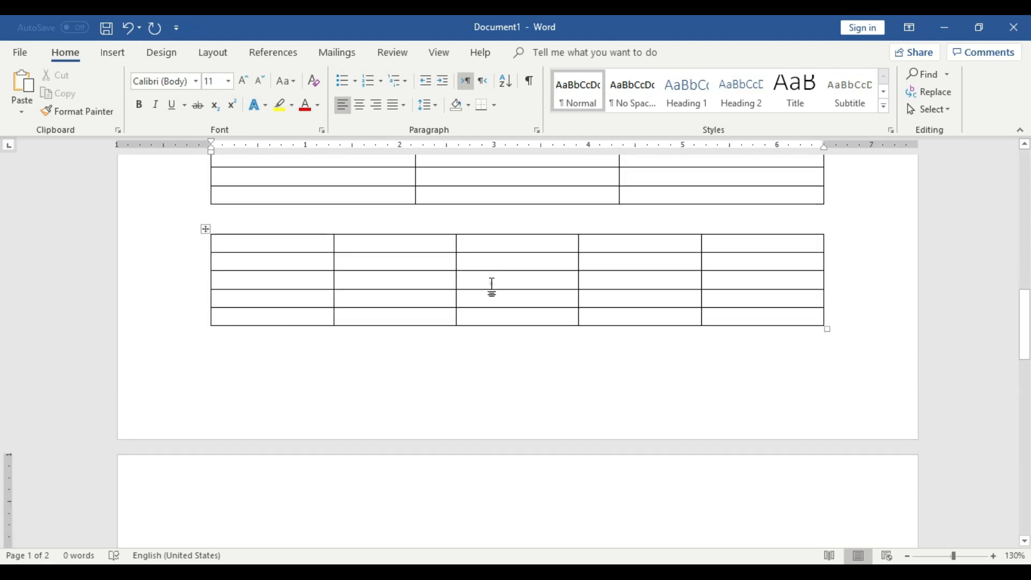
click(490, 285)
click(110, 53)
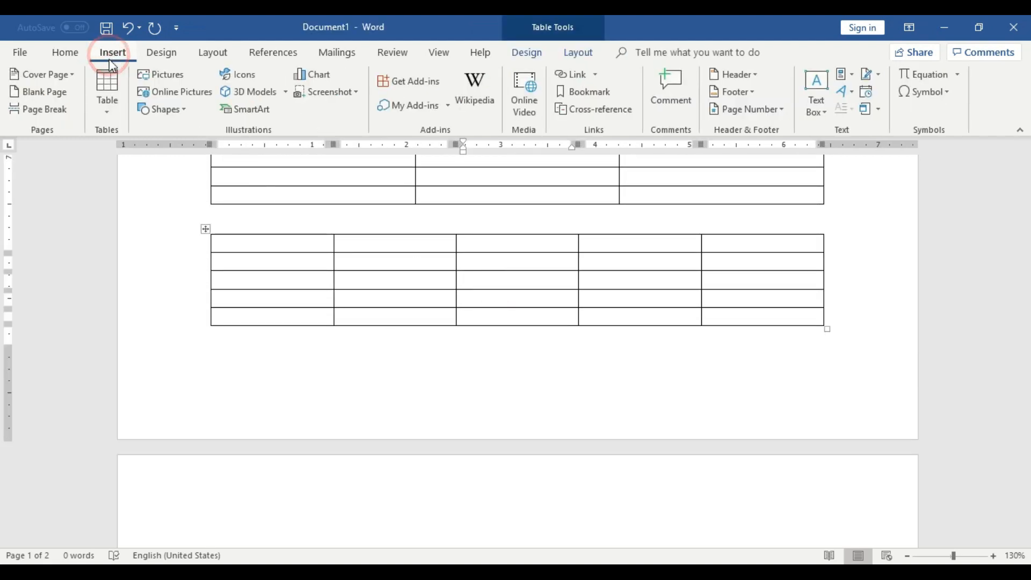
click(108, 95)
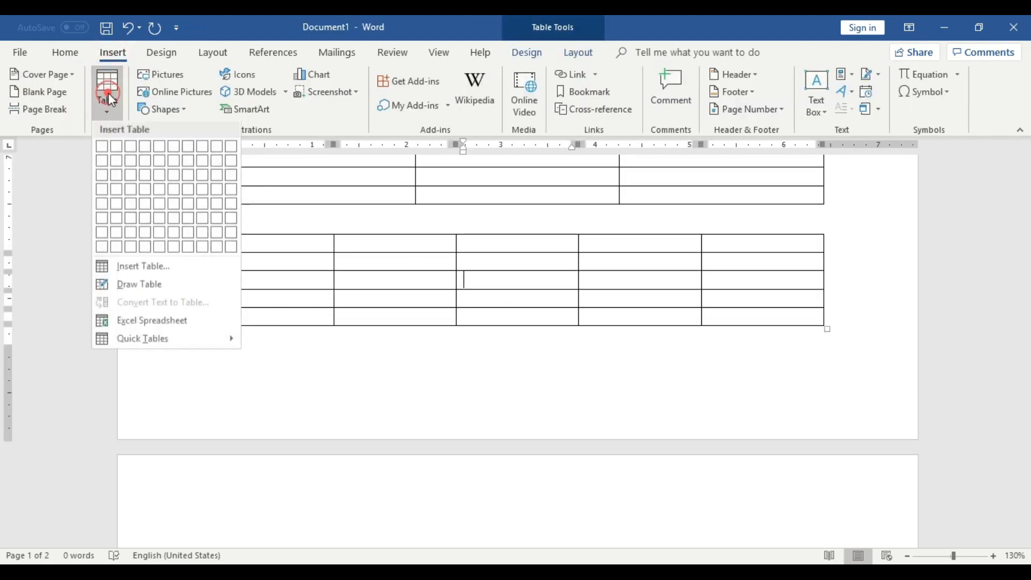
click(144, 266)
click(511, 281)
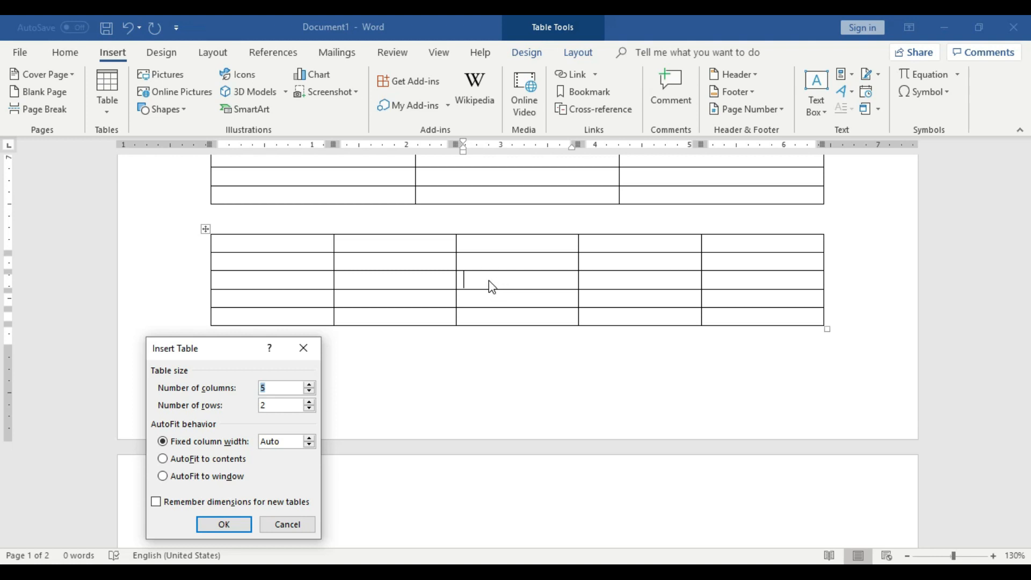
click(278, 388)
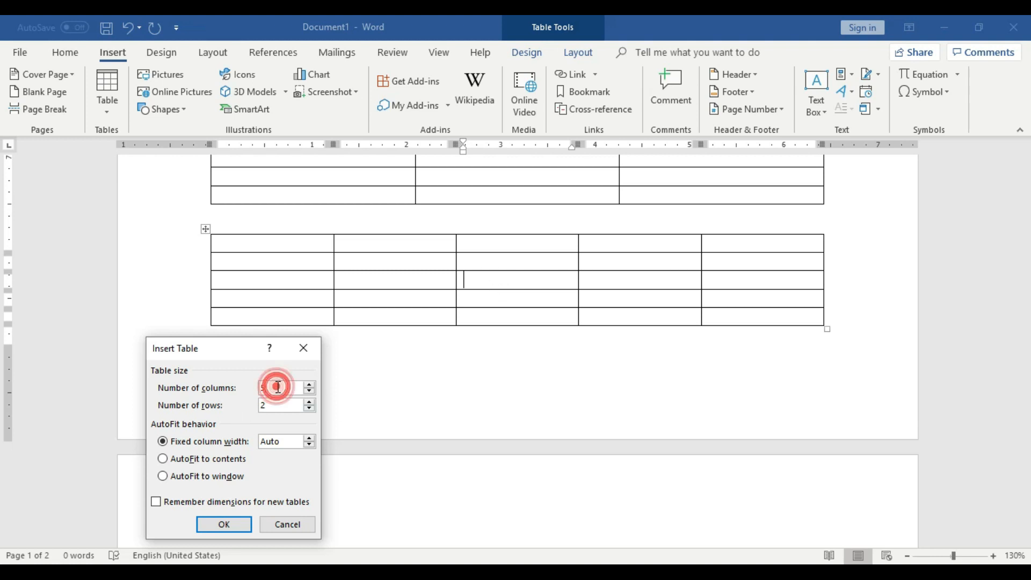
key(BackSpace)
text(2)
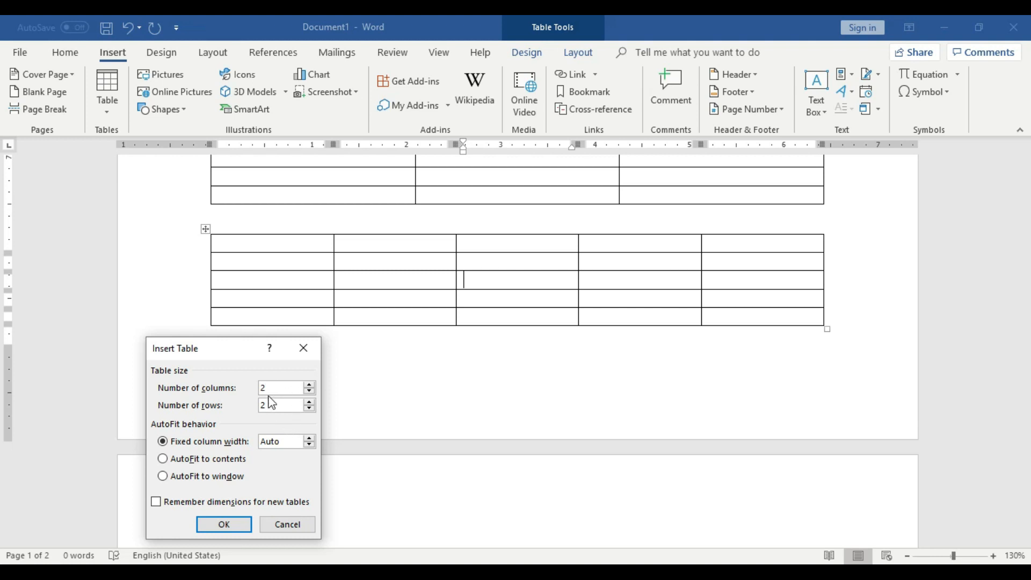
click(246, 526)
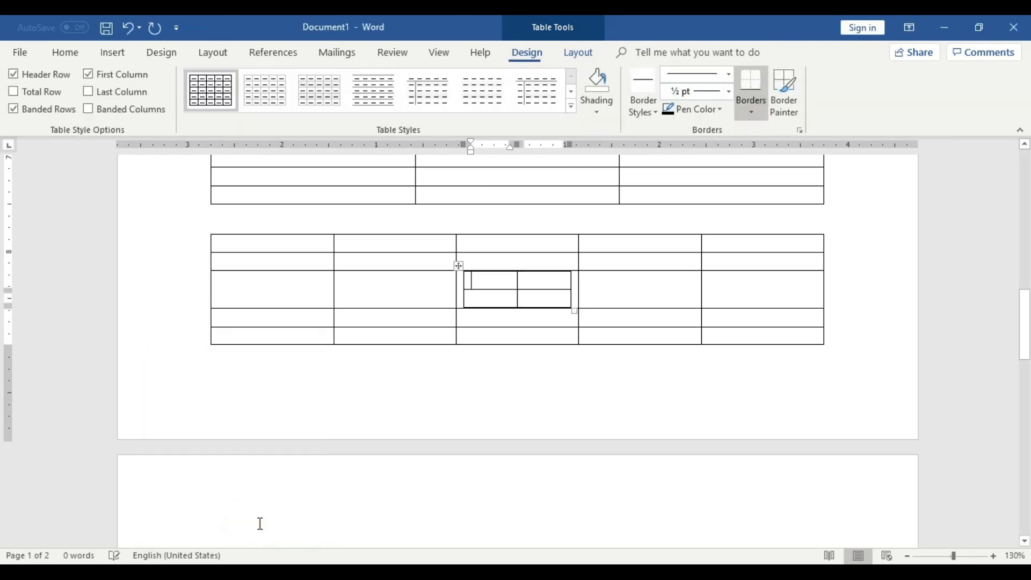
Go through the cells of the nested table to check its numbers of rows and columns.
click(615, 338)
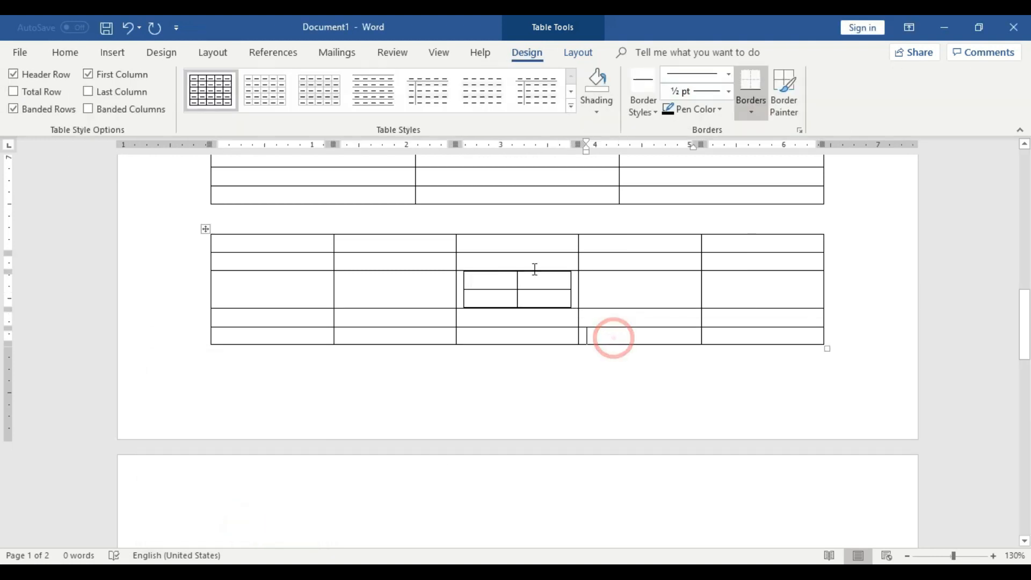
click(489, 277)
click(492, 298)
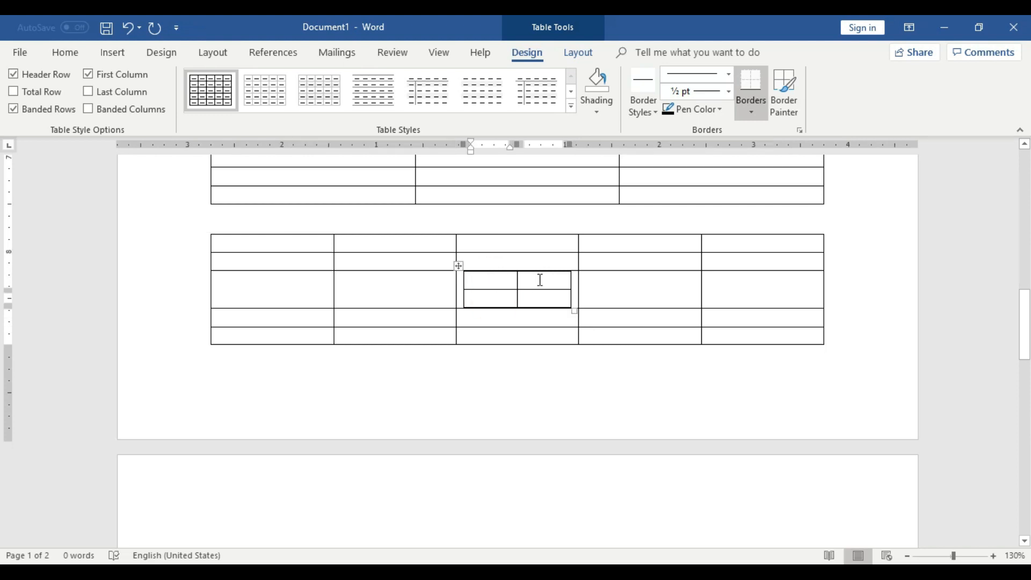
scroll(540, 355, up, 2)
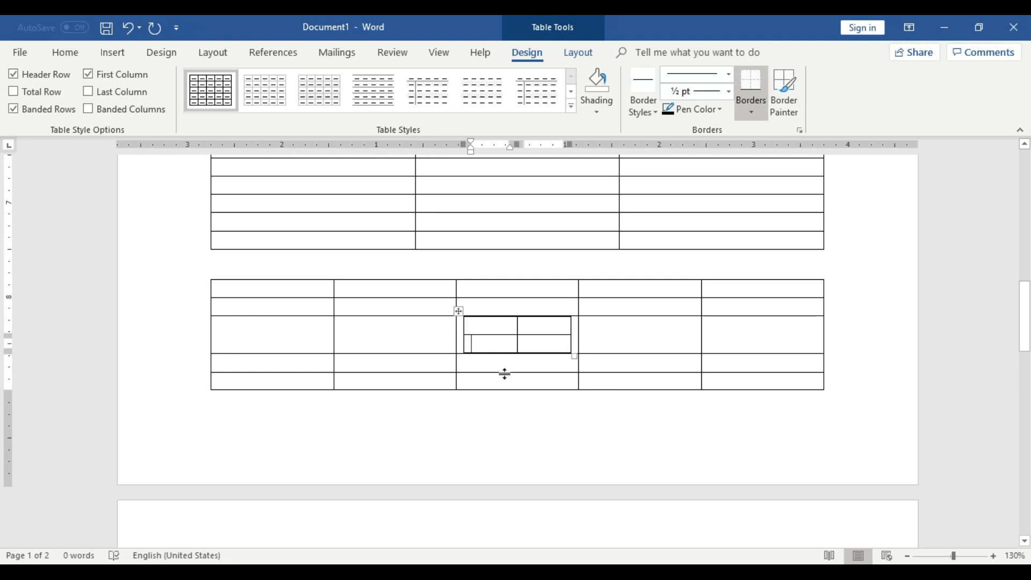
scroll(494, 373, down, 4)
Look over the table insertion options with the cursor placed on the empty second page.
click(353, 363)
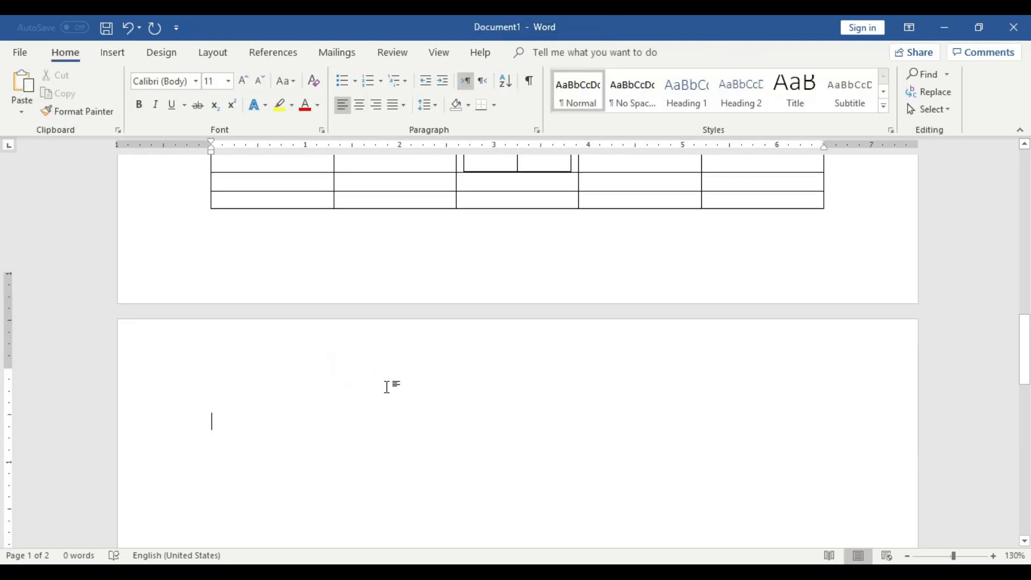
scroll(387, 384, down, 1)
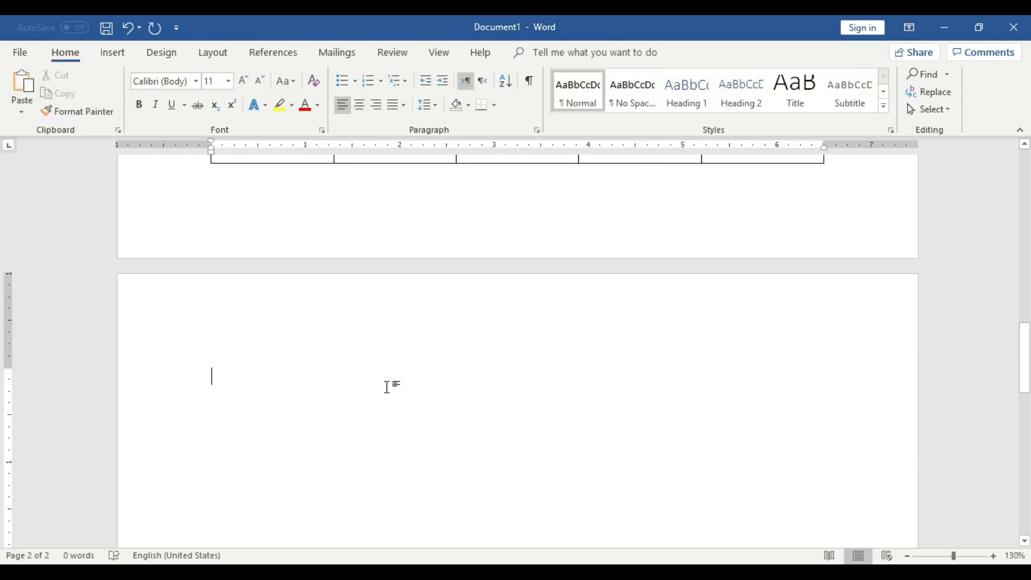
scroll(386, 385, up, 8)
scroll(317, 292, down, 3)
scroll(569, 450, down, 5)
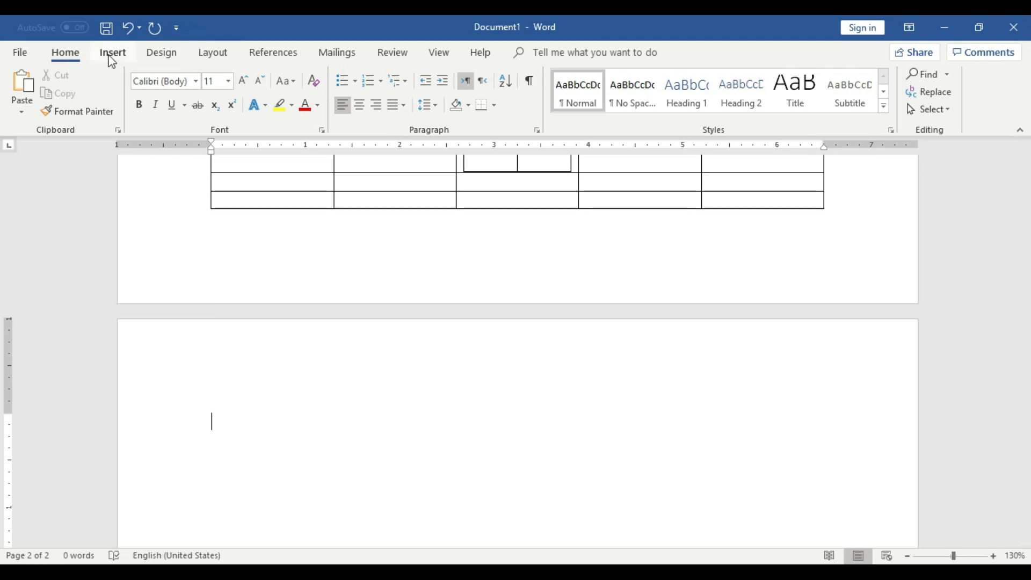
click(110, 56)
click(110, 98)
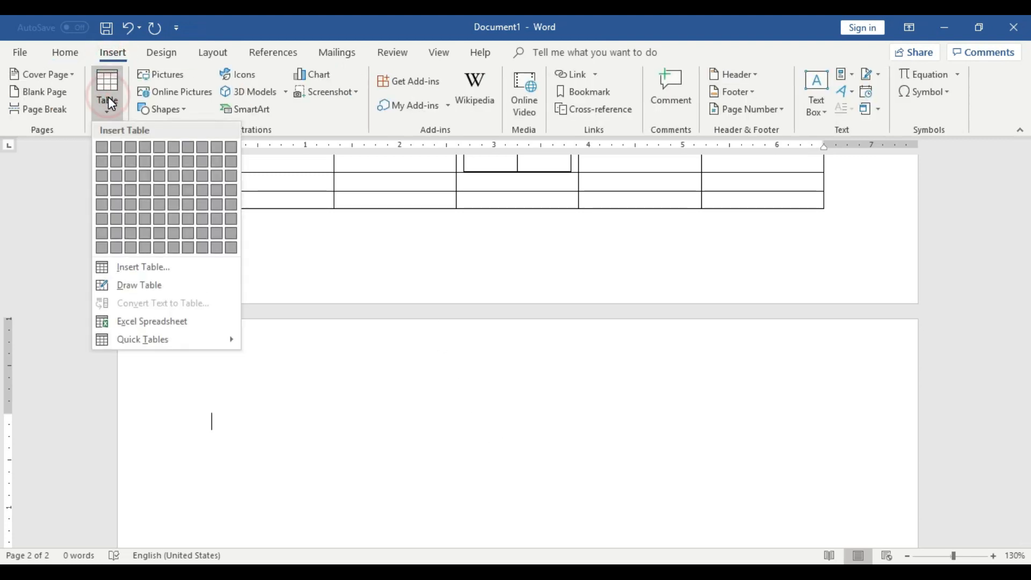
click(296, 381)
scroll(299, 386, down, 3)
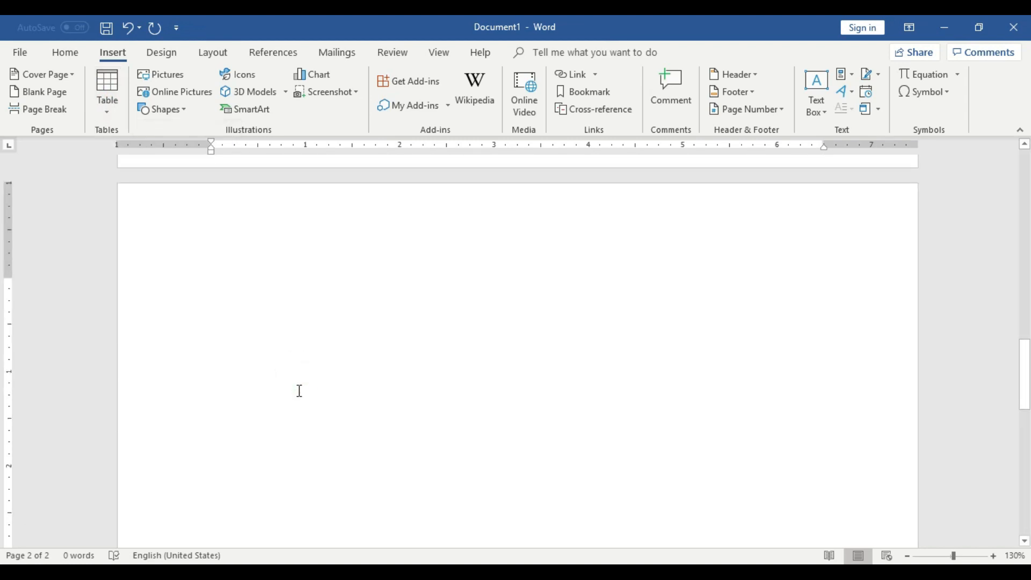
click(106, 96)
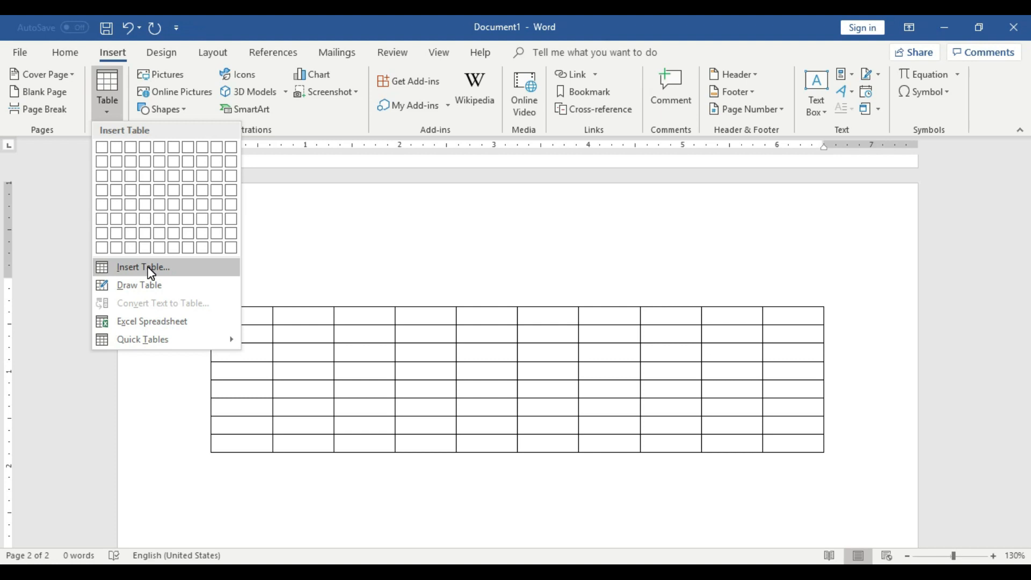
click(485, 417)
click(484, 416)
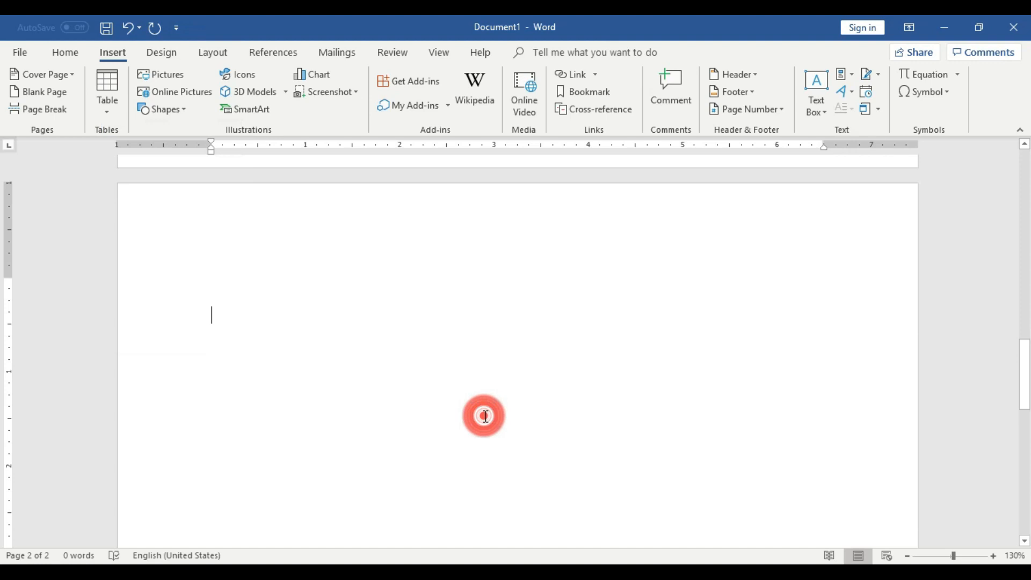
Examine the AutoFit behavior options of the Insert Table dialog and close it without inserting a table.
click(111, 108)
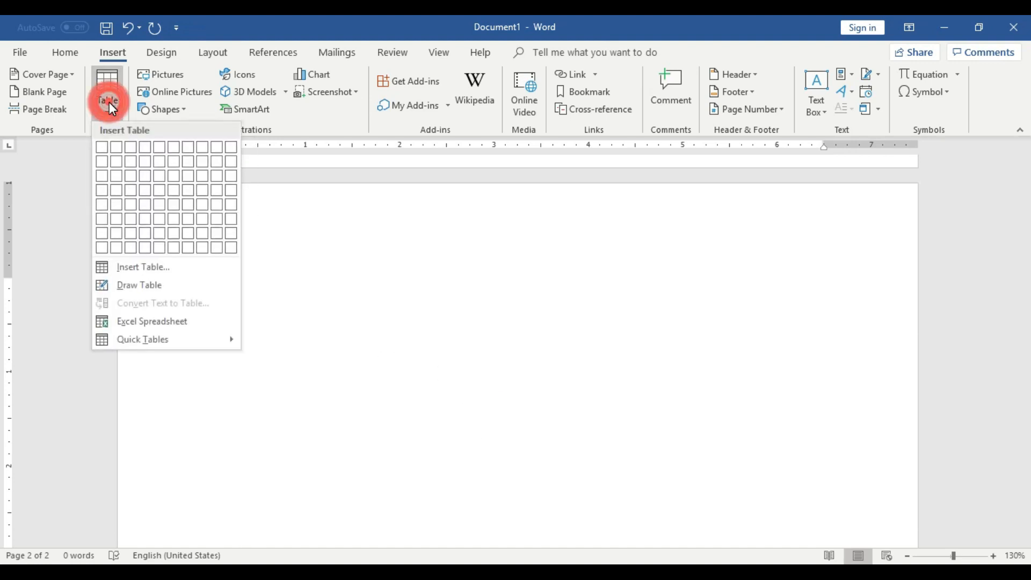
click(184, 272)
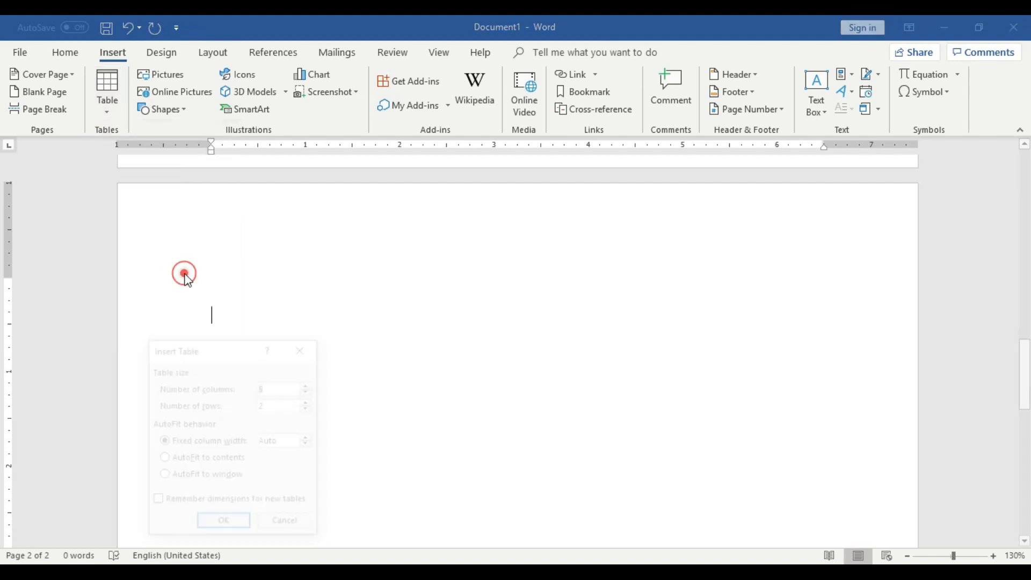
drag(234, 348, 449, 195)
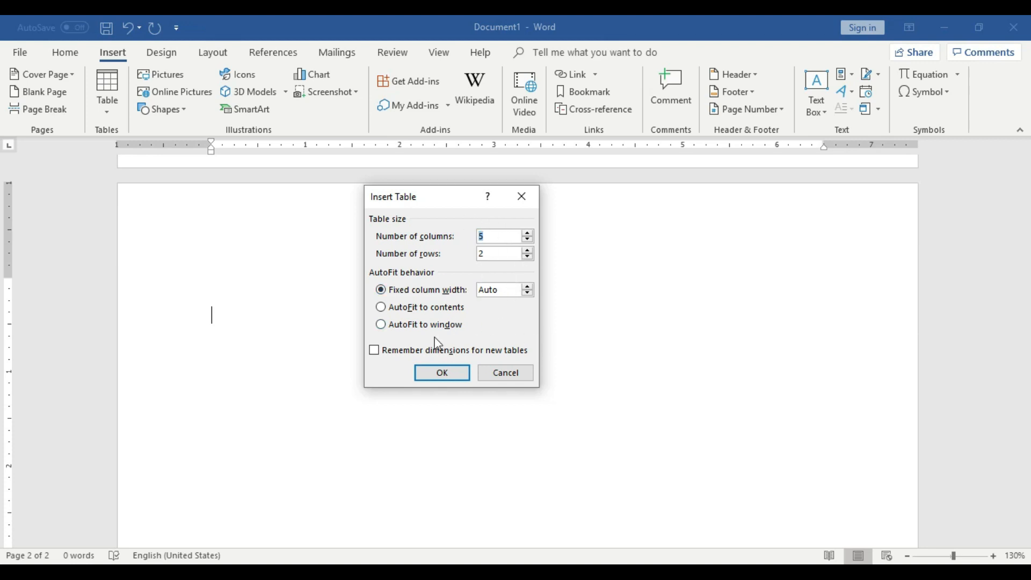
click(497, 375)
Go through the cells of the existing tables on the first page to examine their column layout.
scroll(497, 371, up, 9)
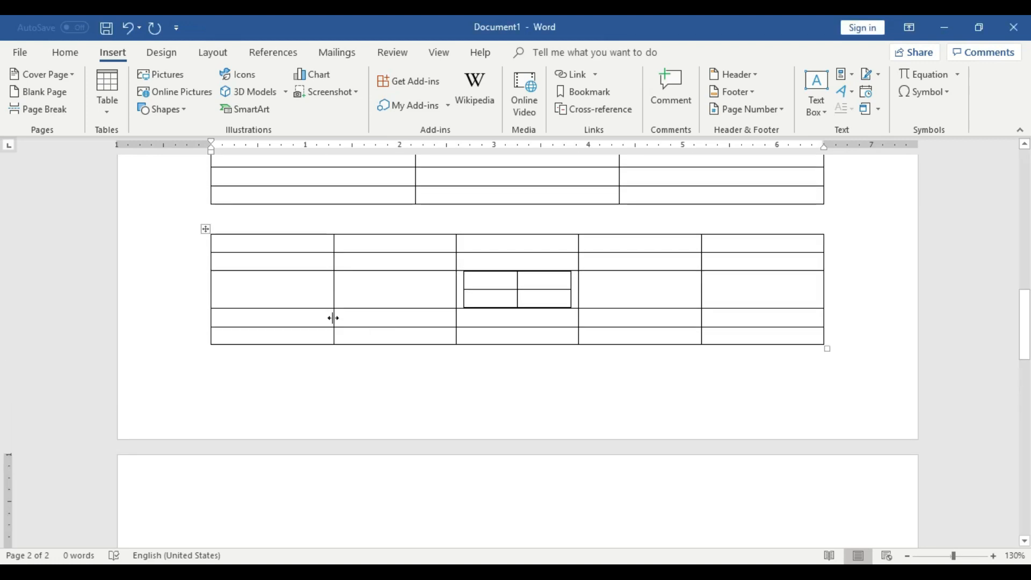
click(272, 274)
click(477, 264)
click(657, 267)
click(301, 313)
click(536, 317)
click(681, 328)
scroll(483, 322, up, 5)
click(327, 288)
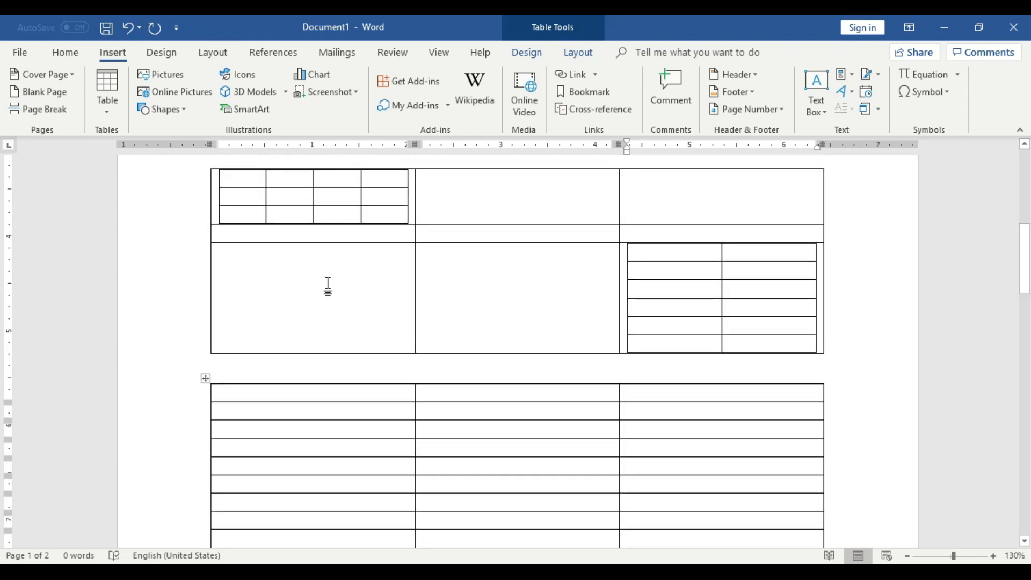
click(697, 289)
scroll(655, 380, down, 10)
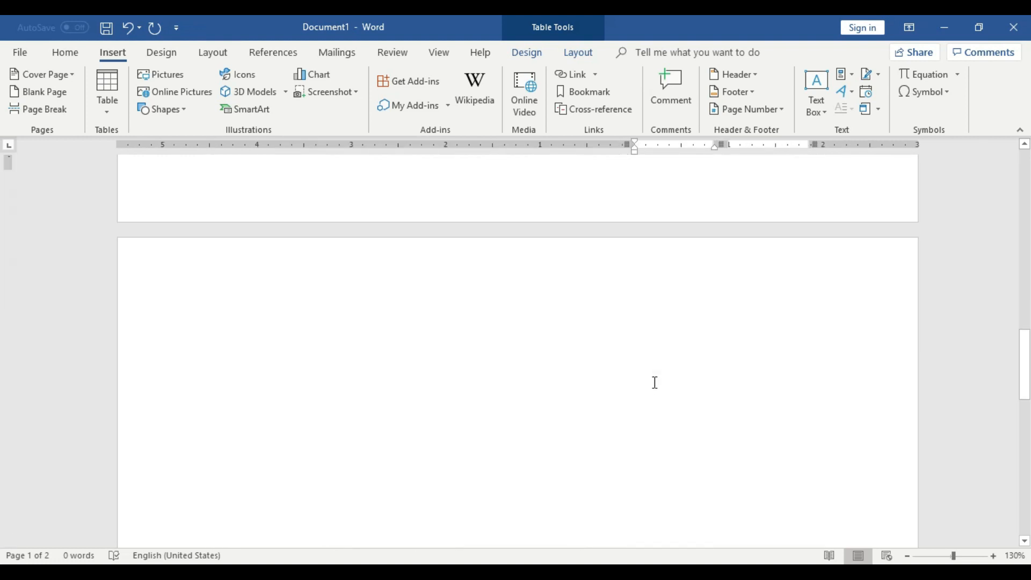
Insert a table with 2 columns and 3 rows on the second page, using the AutoFit to contents option.
click(384, 292)
click(106, 91)
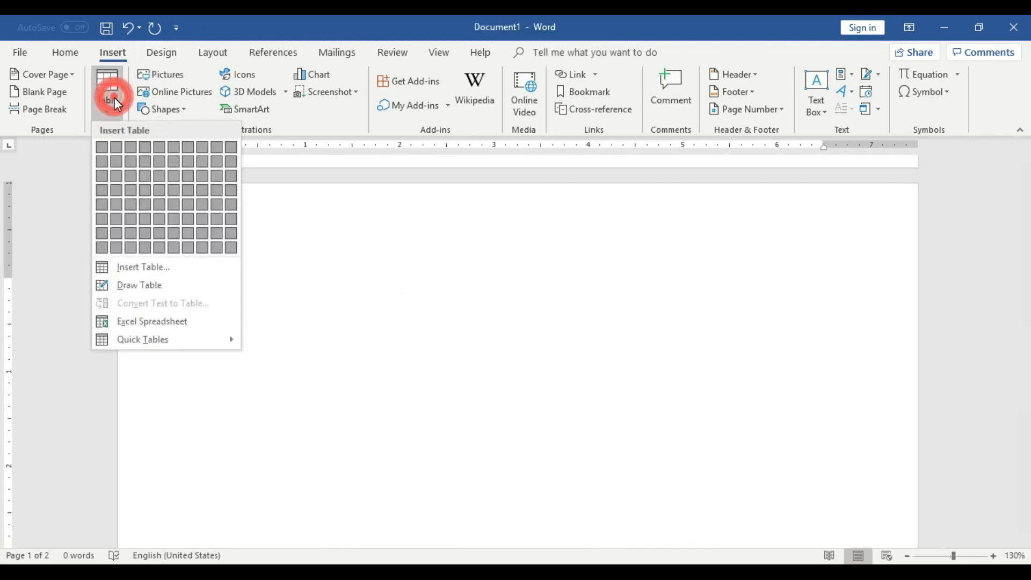
click(397, 286)
key(Return)
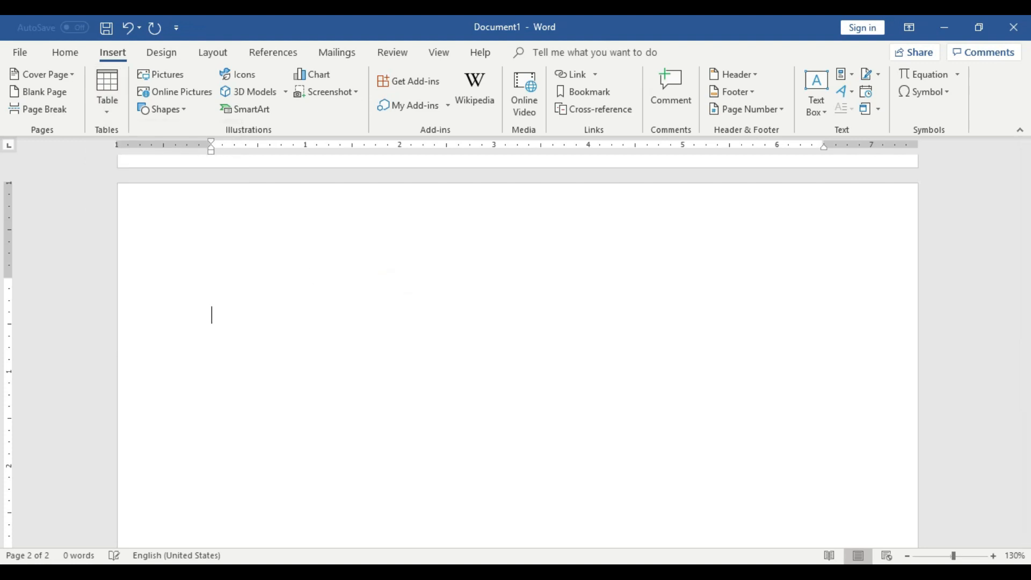
click(114, 104)
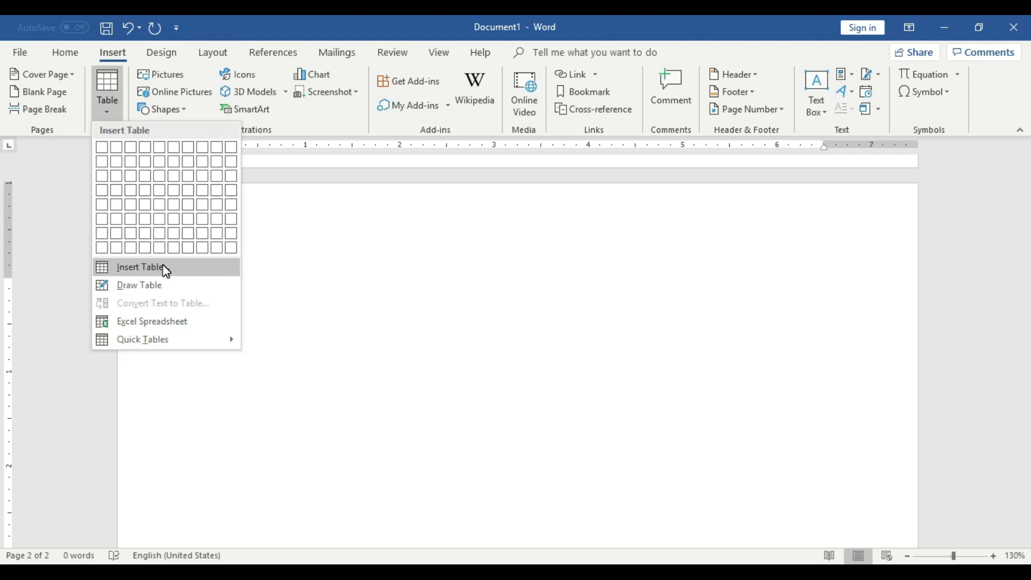
click(141, 267)
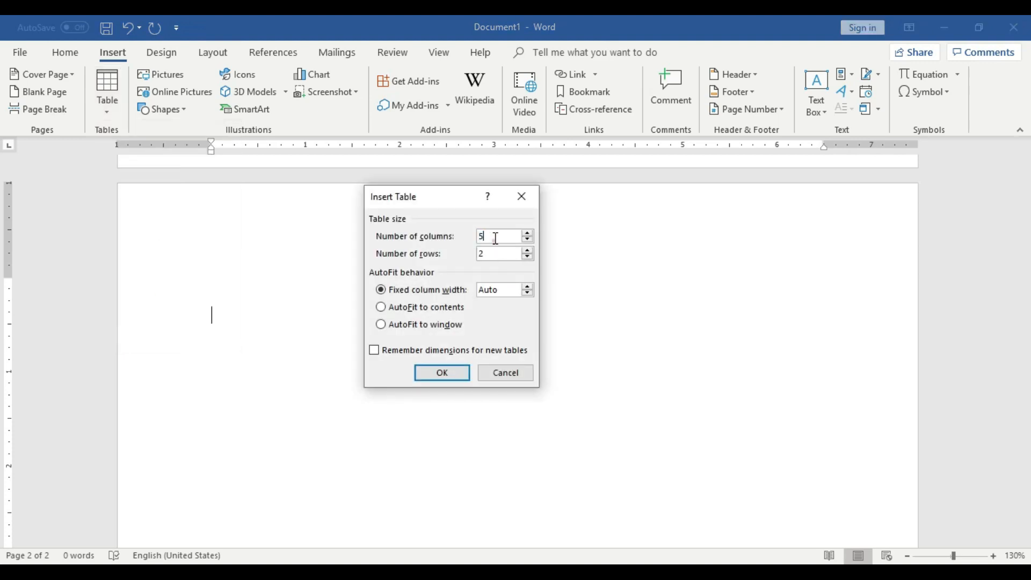
key(BackSpace)
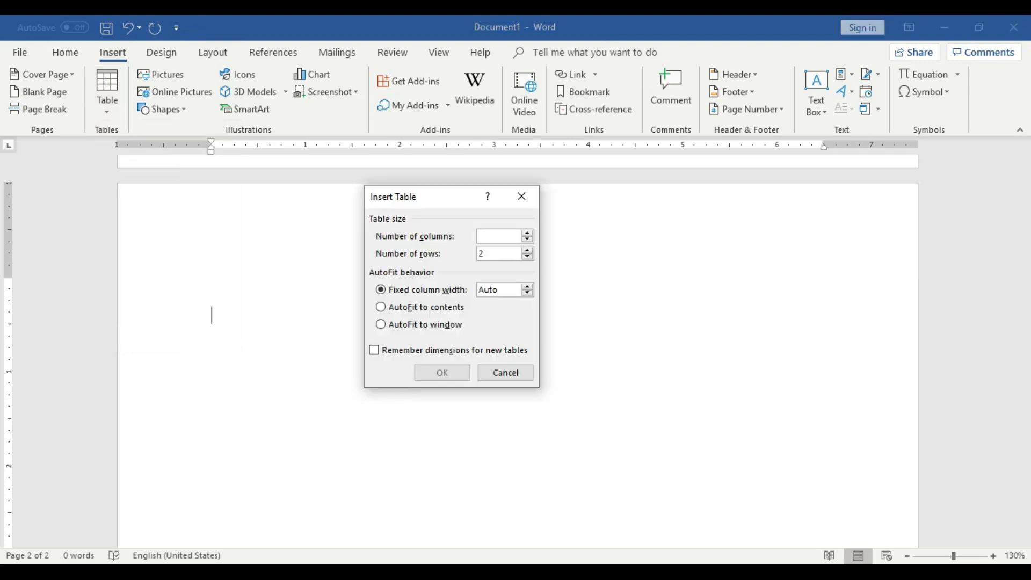
text(2)
click(500, 252)
key(BackSpace)
text(3)
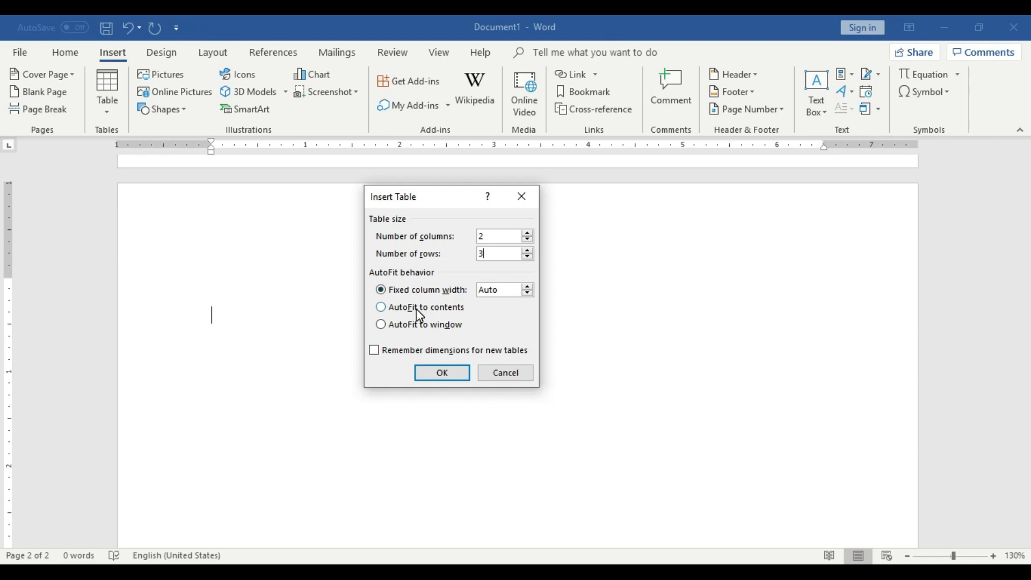
click(382, 309)
click(456, 375)
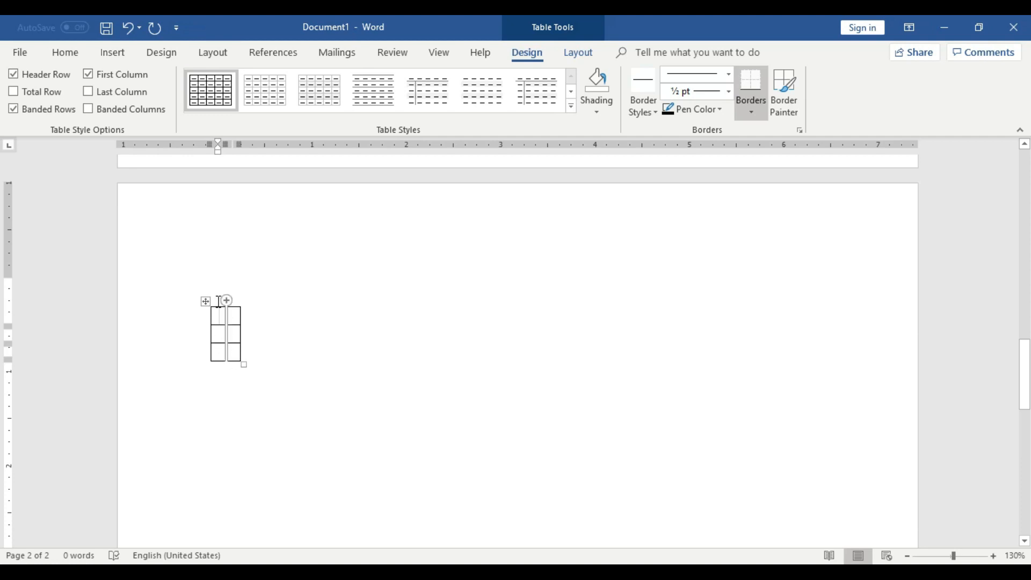
Enter a person's full name in the first cell of the two-column table on the second page.
click(423, 377)
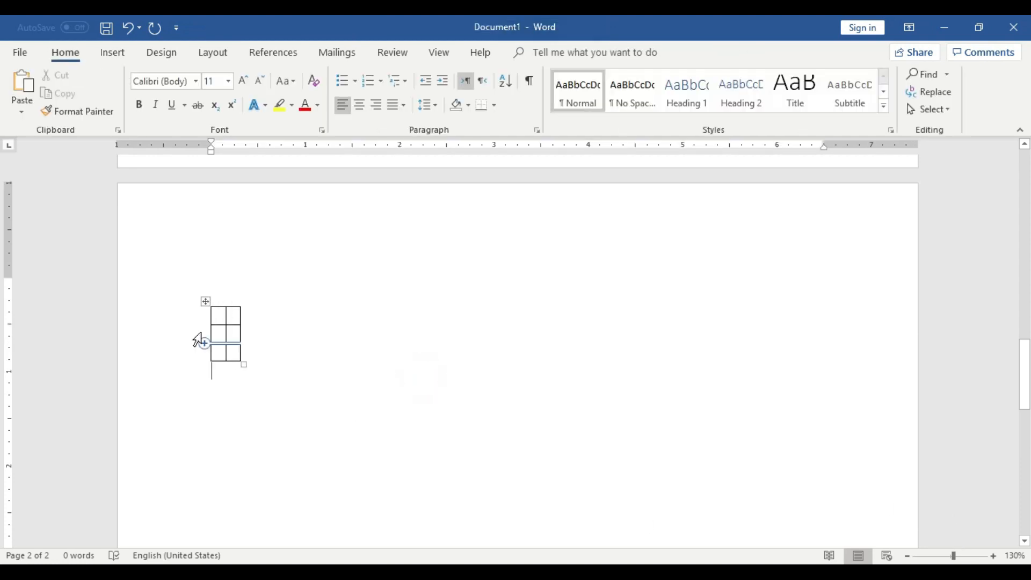
click(222, 316)
text(A)
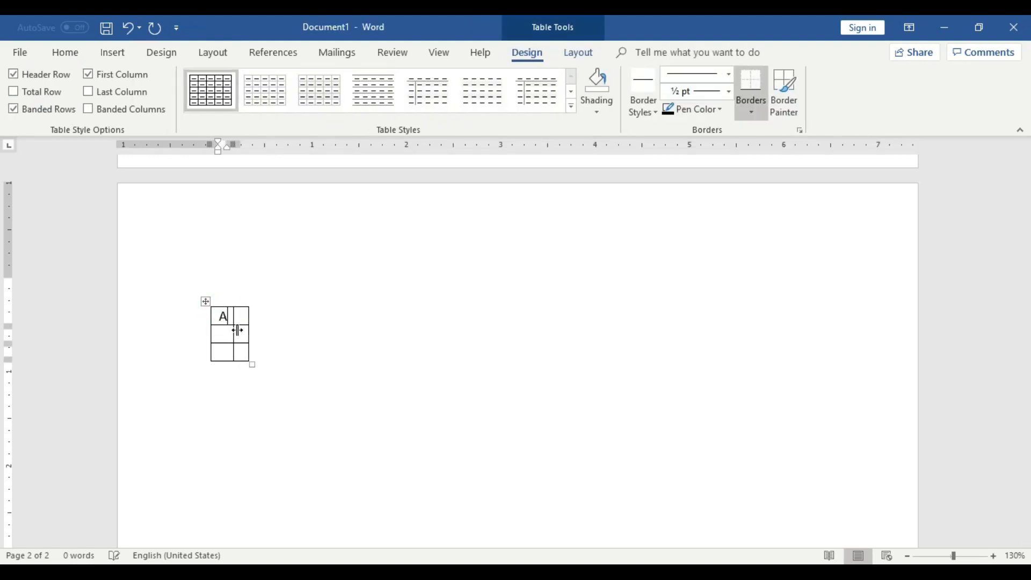
text(rsalan)
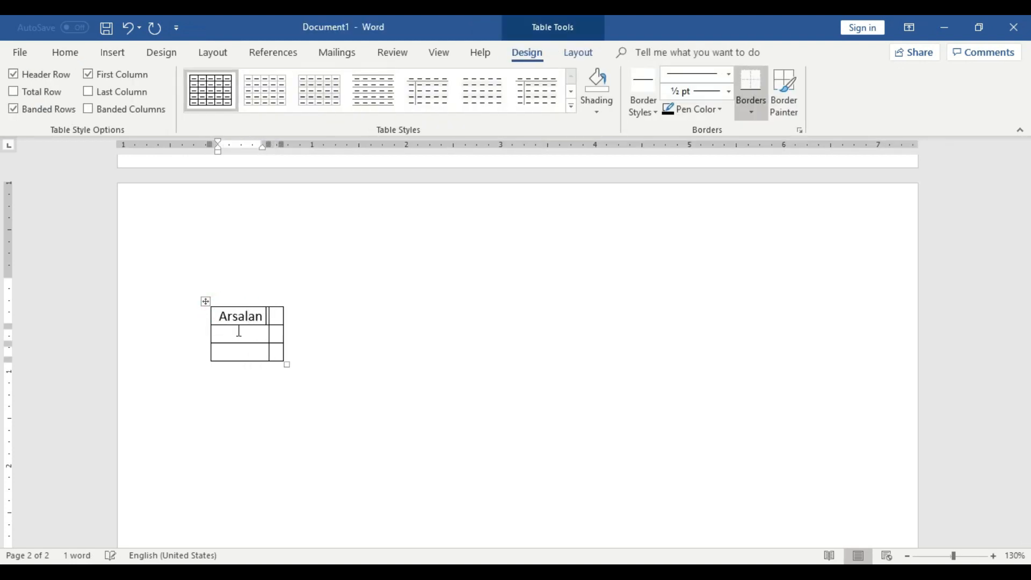
text( Mukhtar)
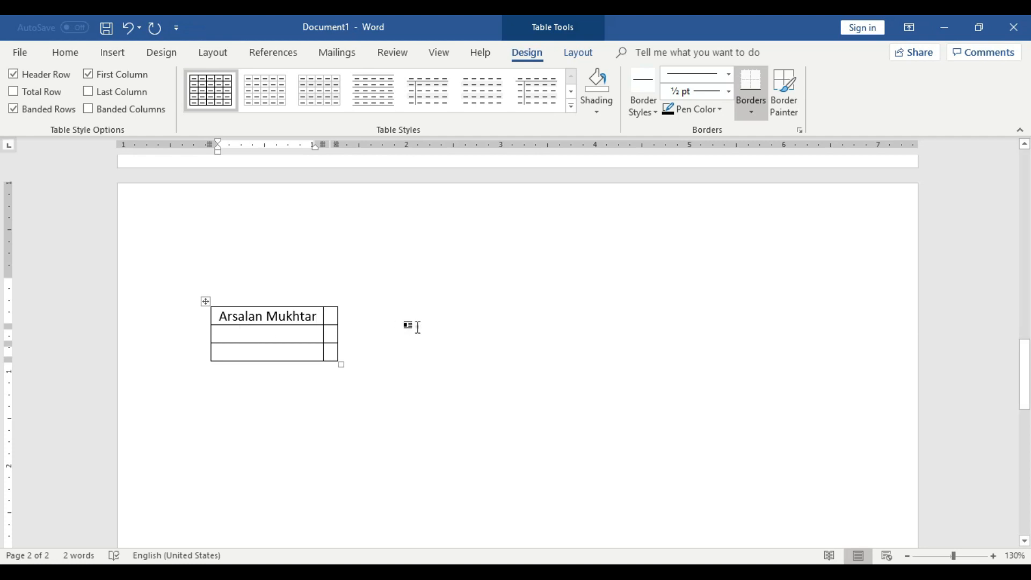
Enter "Pakistan" in the second cell of the first row of the two-column table on the second page.
click(418, 328)
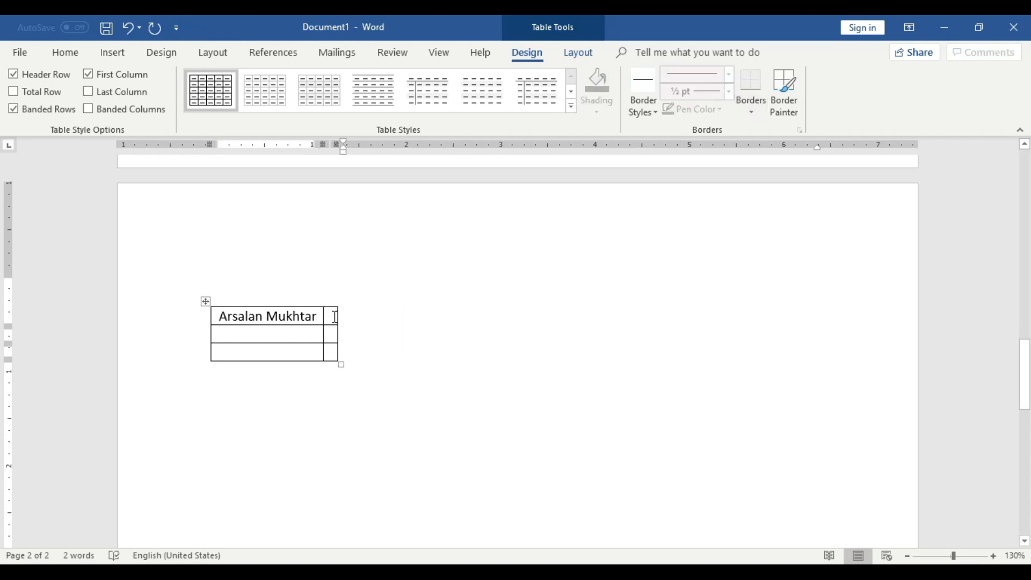
click(334, 316)
text(Psk)
key(BackSpace)
key(BackSpace)
text(akistan)
click(421, 329)
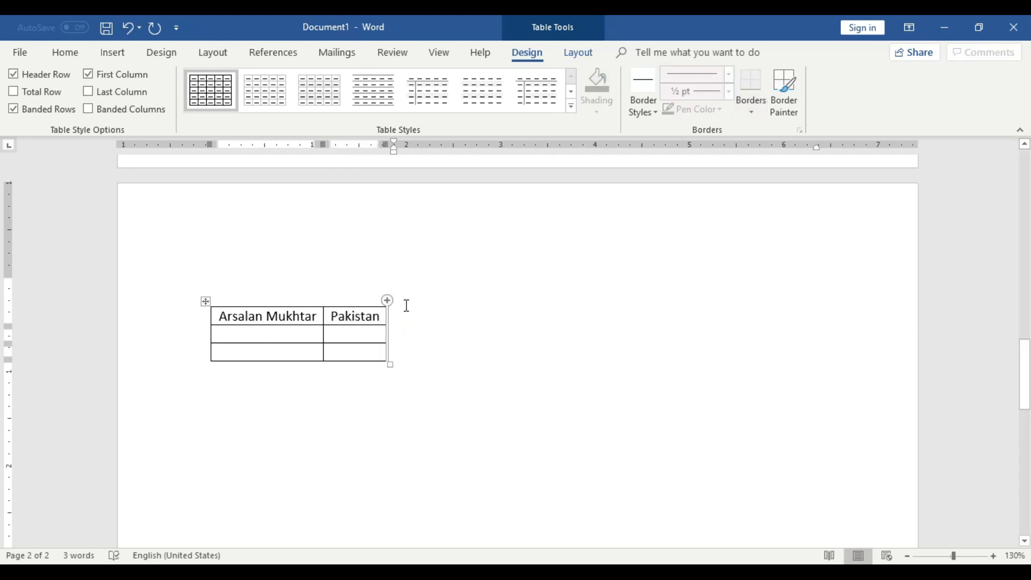
Enter "India -Pakistan" in the second column of the table's second row.
click(310, 337)
click(357, 336)
text(Ind)
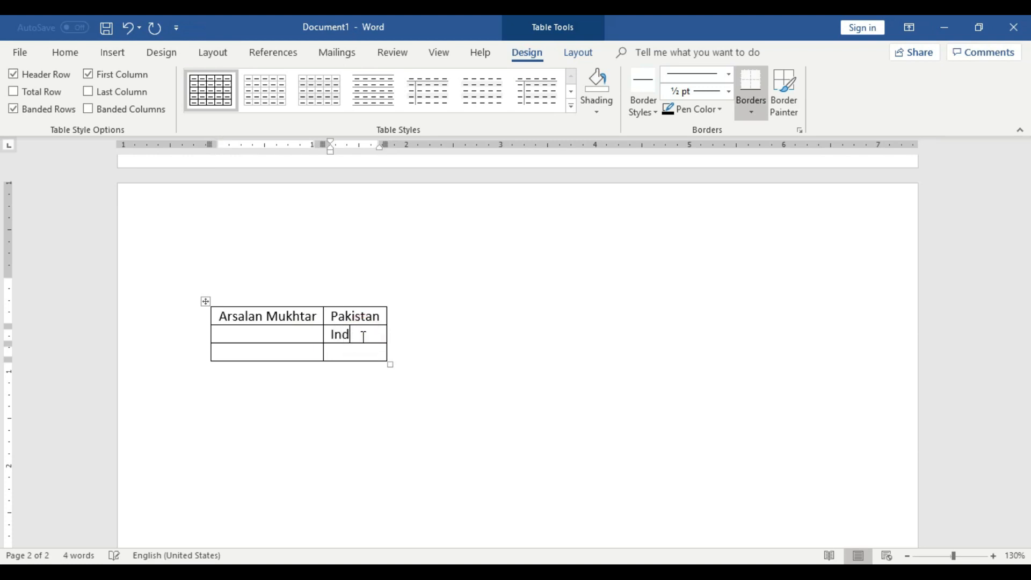
text(ia Pakistan)
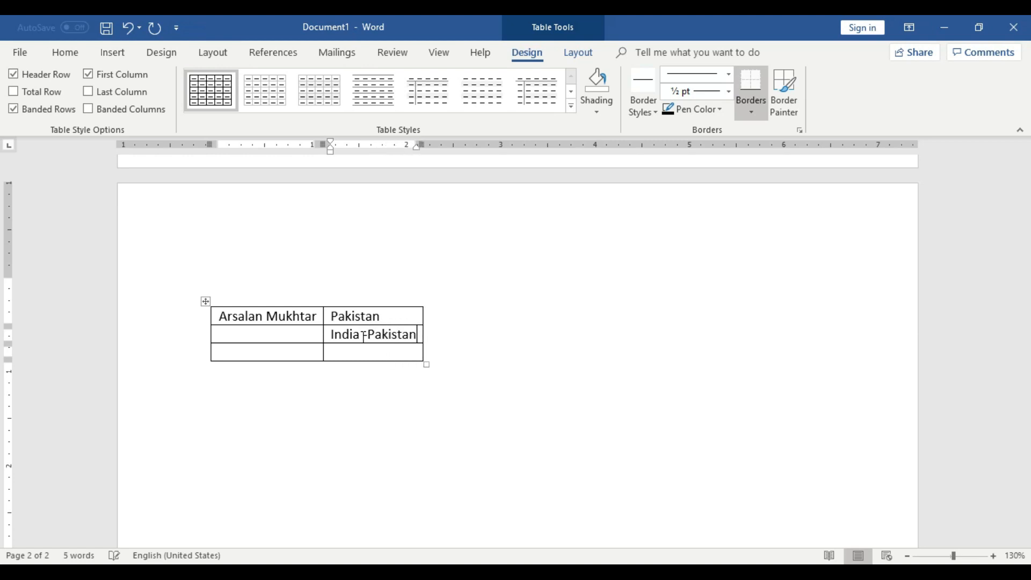
click(458, 338)
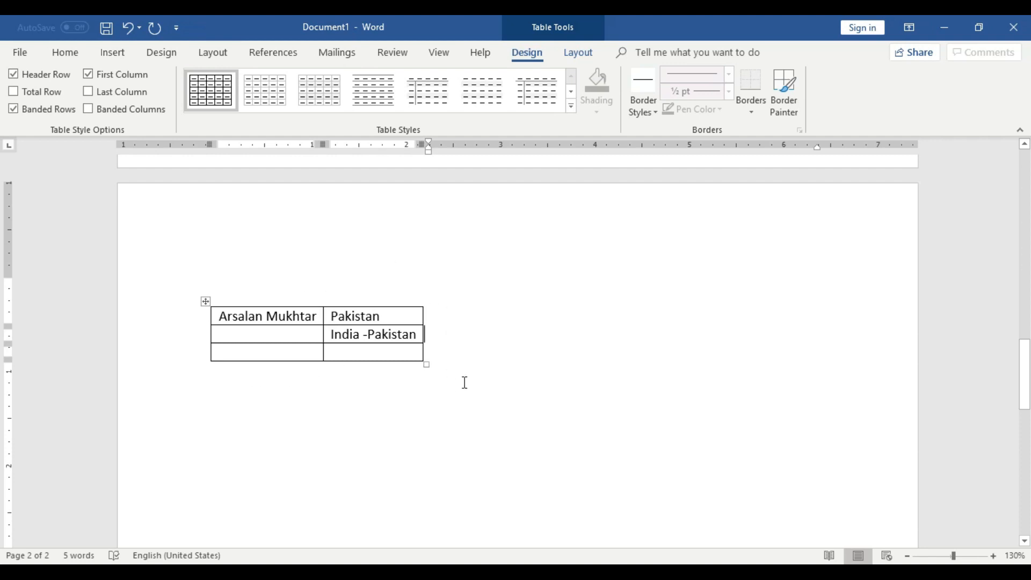
Try adding a row below the table's second row from the end of that row, and undo it.
scroll(464, 383, down, 1)
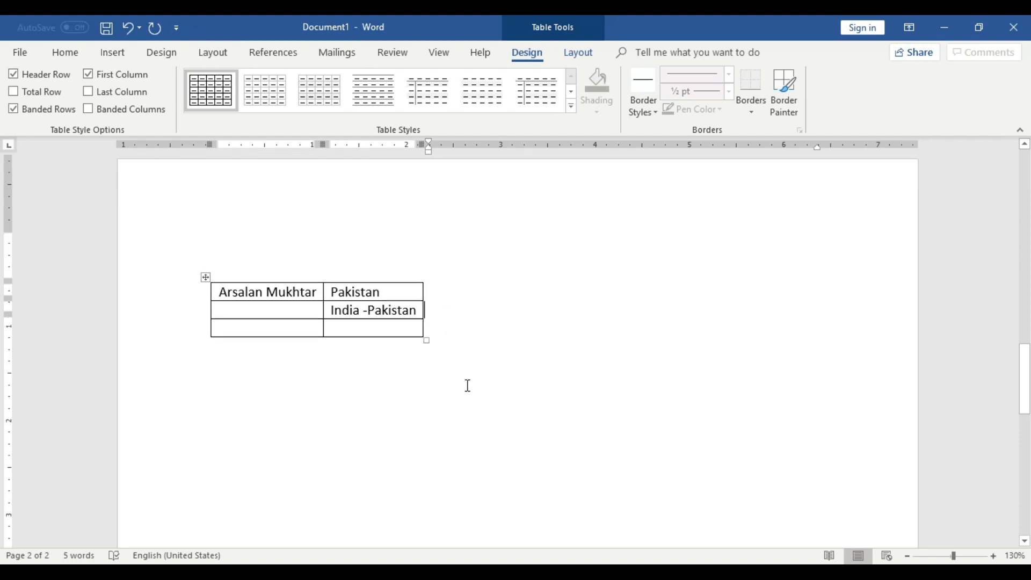
key(Return)
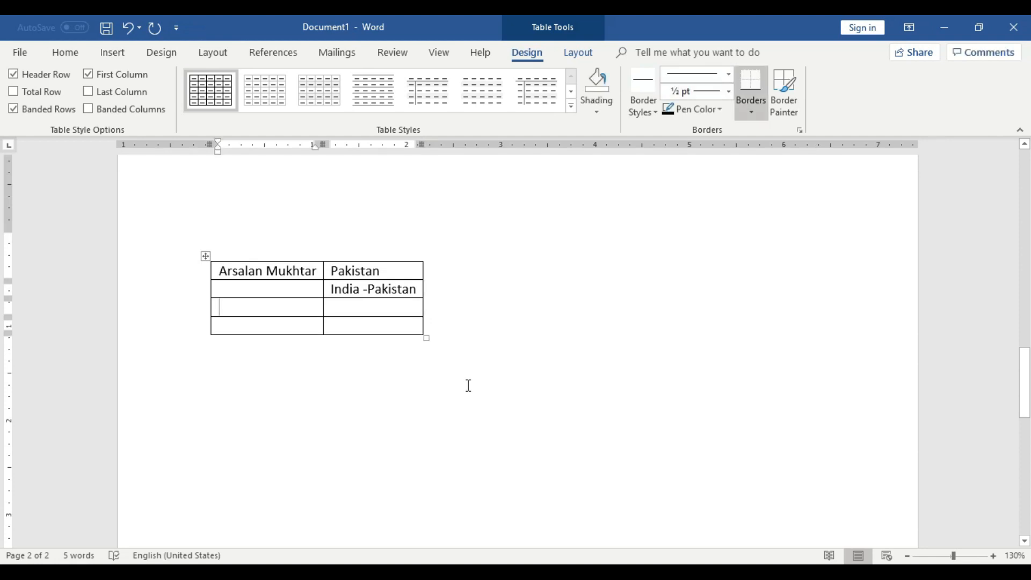
key(ctrl+z)
Delete the two-column table on the second page.
scroll(454, 384, up, 2)
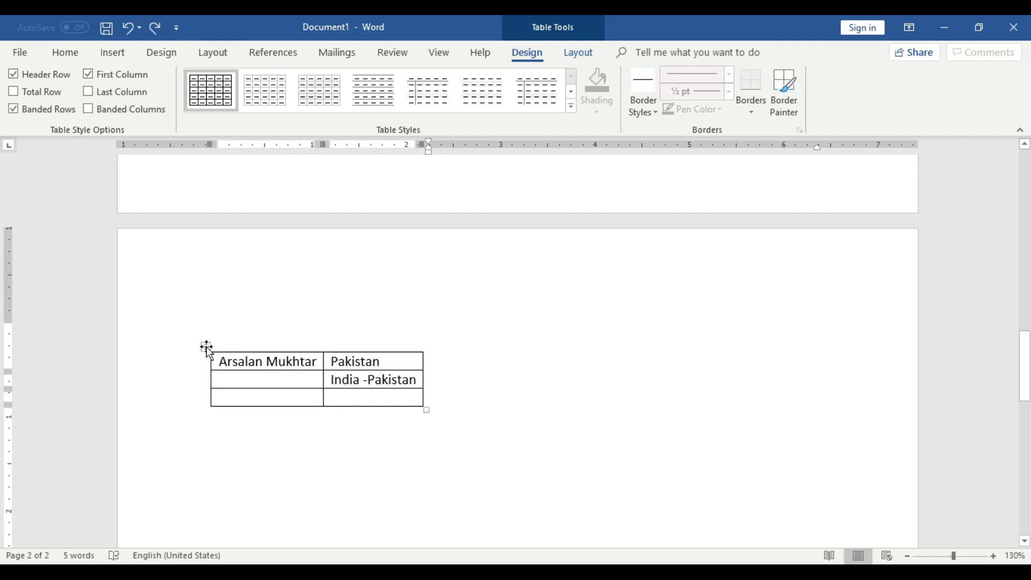
right_click(207, 348)
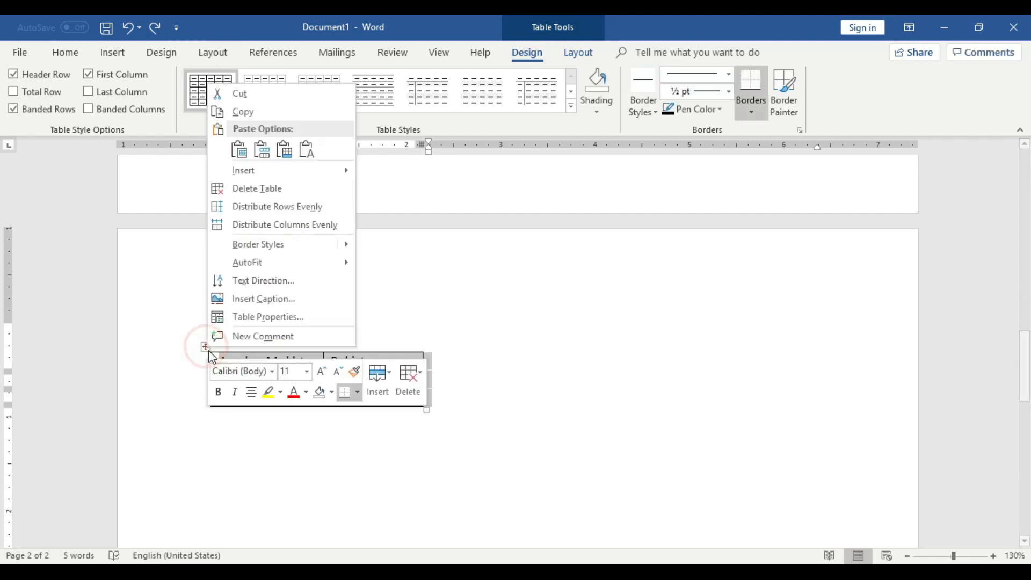
click(245, 187)
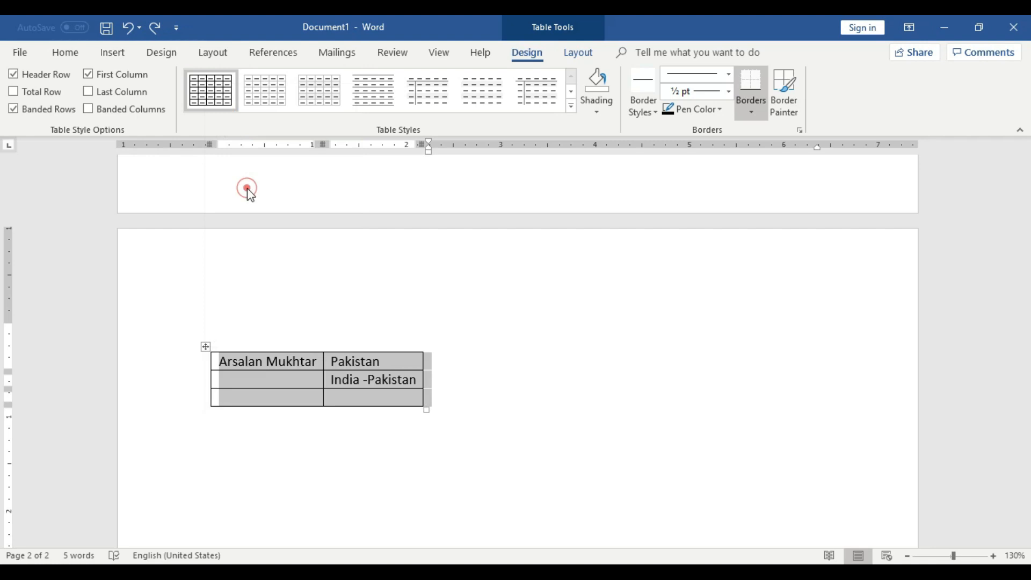
Insert a new table with 2 columns and 3 rows on the second page.
click(112, 58)
click(107, 97)
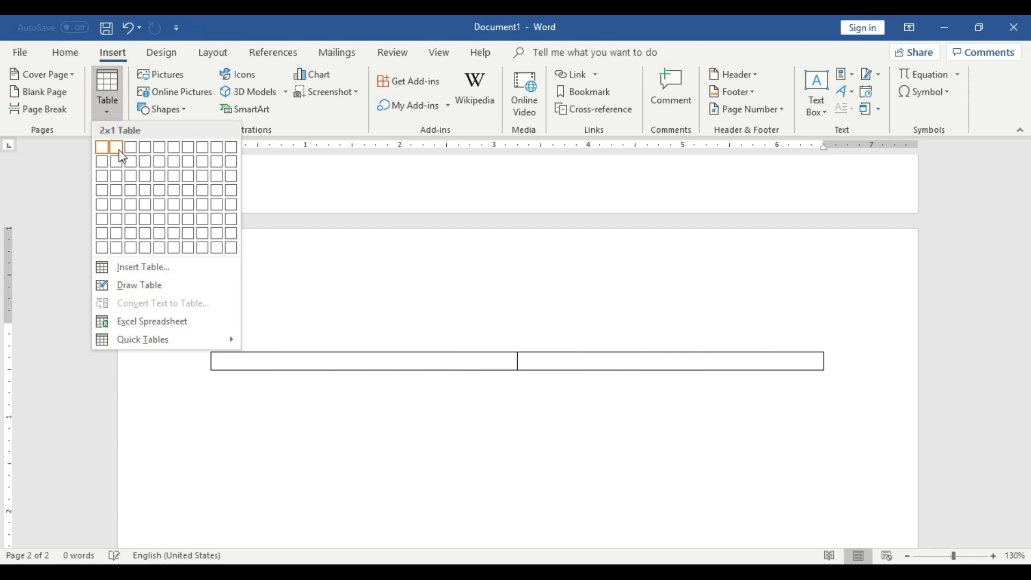
click(122, 181)
Try adding a new line inside the second cell of the table's second row, and undo it.
click(564, 380)
key(Return)
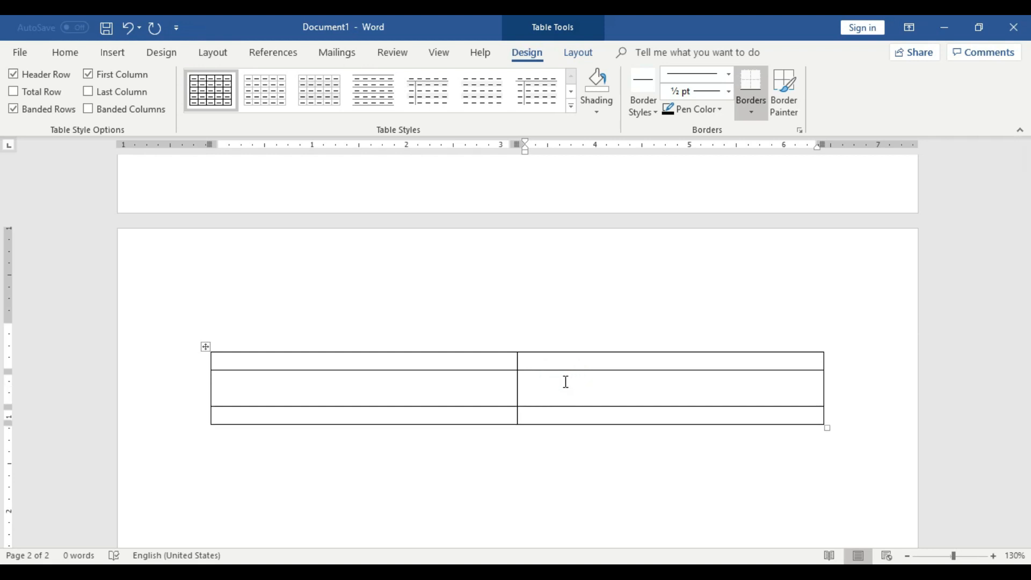
key(ctrl+z)
Try filling the first cell of the second row with three lines of sample text starting with "Gdfgdfgd", and remove it.
click(278, 380)
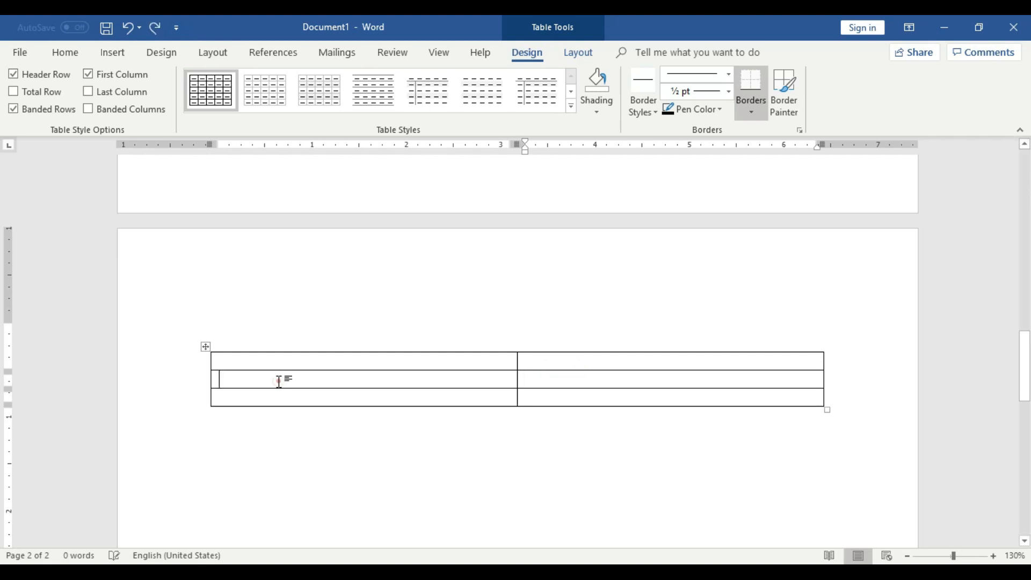
text(gdfgdfgd)
key(Return)
text(fgdgdg)
key(Return)
text(df)
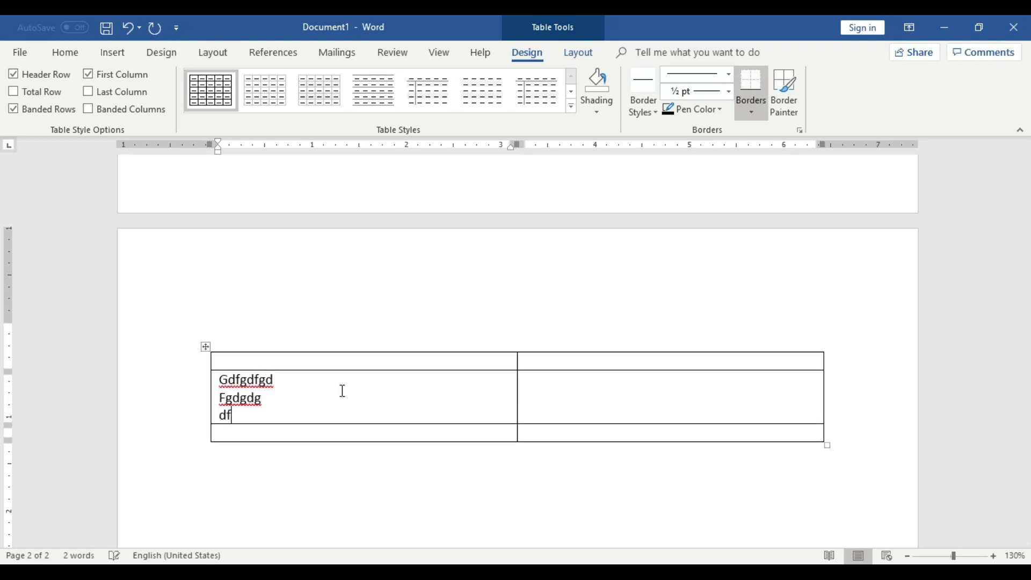
text(gdgdg)
key(BackSpace)
key(BackSpace)
key(BackSpace)
key(BackSpace)
key(BackSpace)
key(BackSpace)
key(BackSpace)
key(BackSpace)
key(BackSpace)
key(BackSpace)
key(BackSpace)
key(BackSpace)
key(BackSpace)
key(BackSpace)
key(BackSpace)
key(BackSpace)
key(BackSpace)
key(BackSpace)
key(BackSpace)
key(BackSpace)
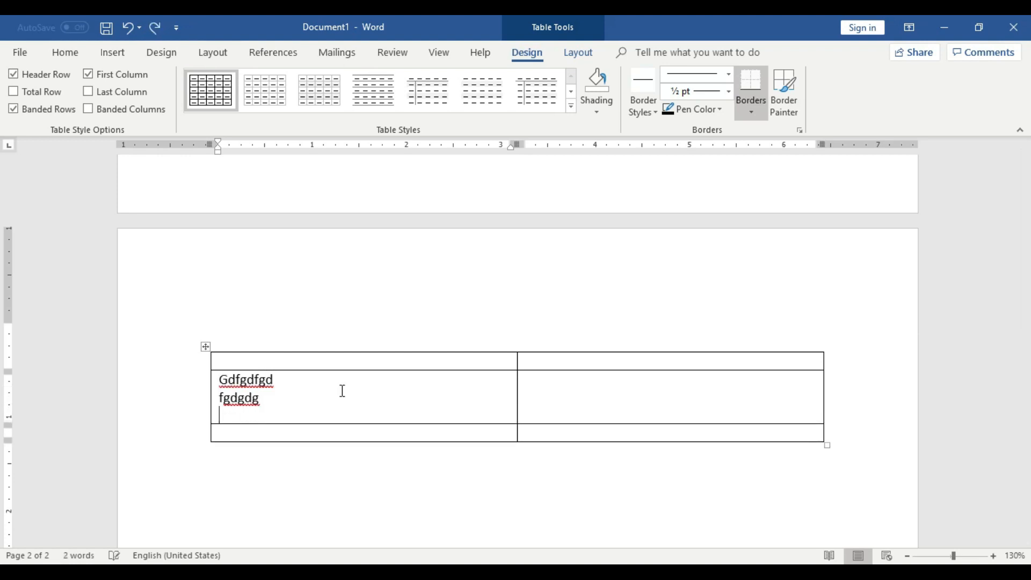
Try adding a fourth row to the table by moving on from its last cell, and undo it.
key(Tab)
key(Tab)
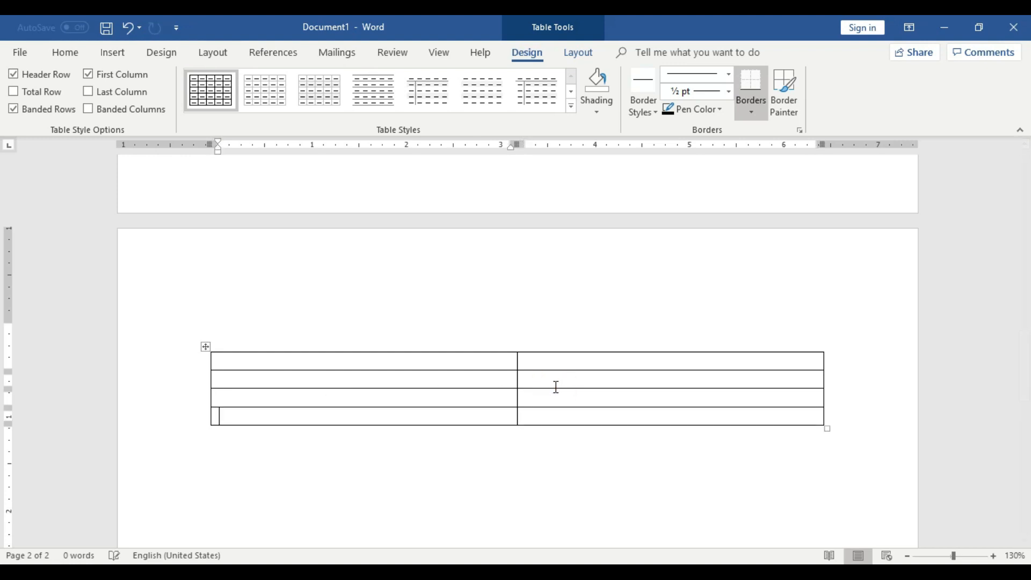
key(ctrl+z)
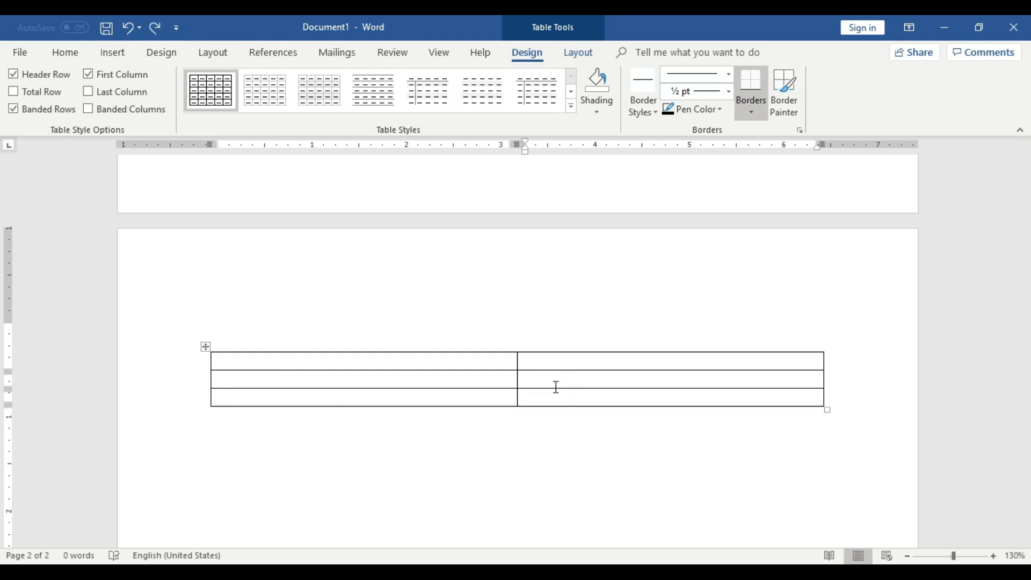
scroll(556, 386, down, 3)
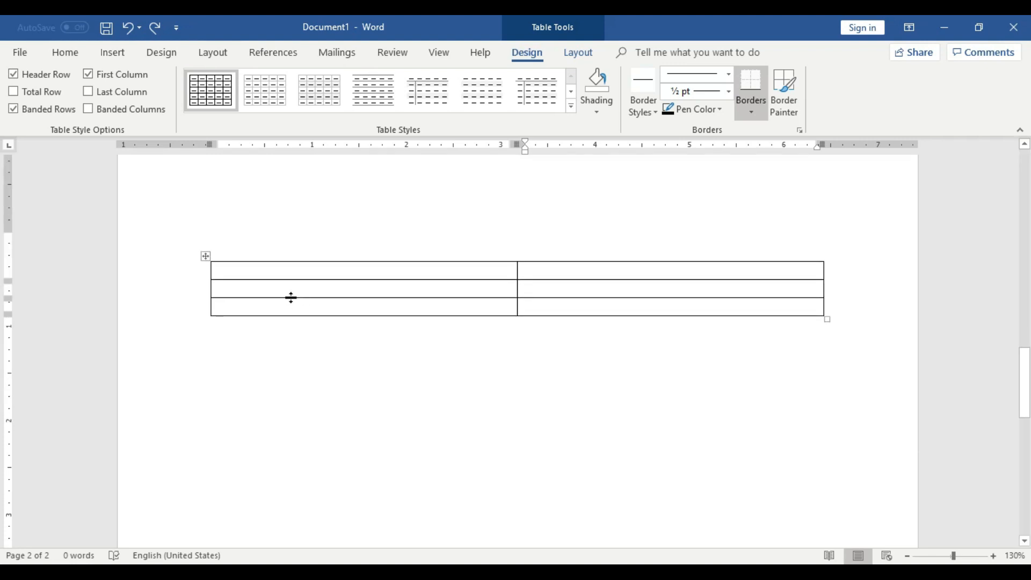
click(112, 52)
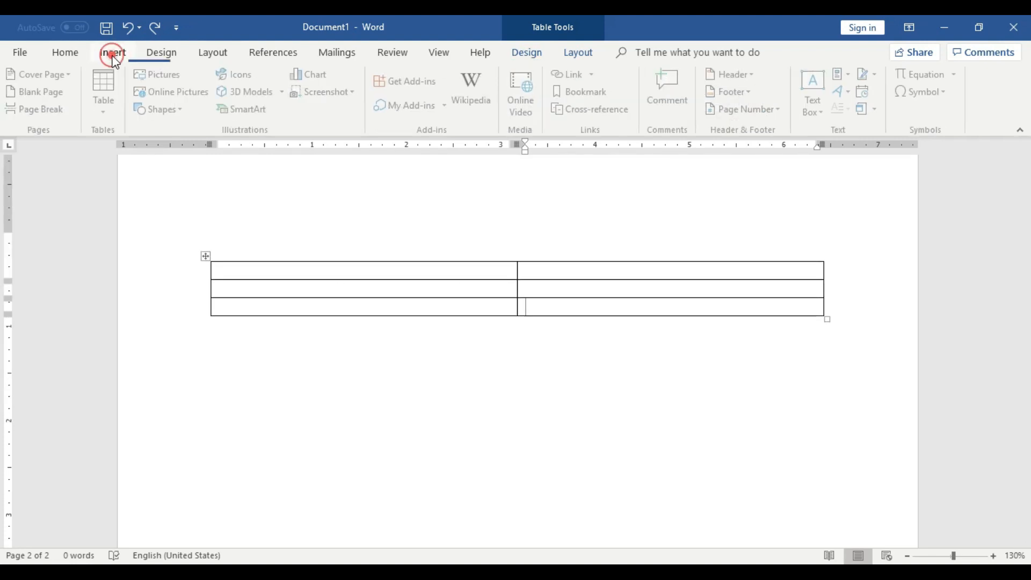
click(110, 100)
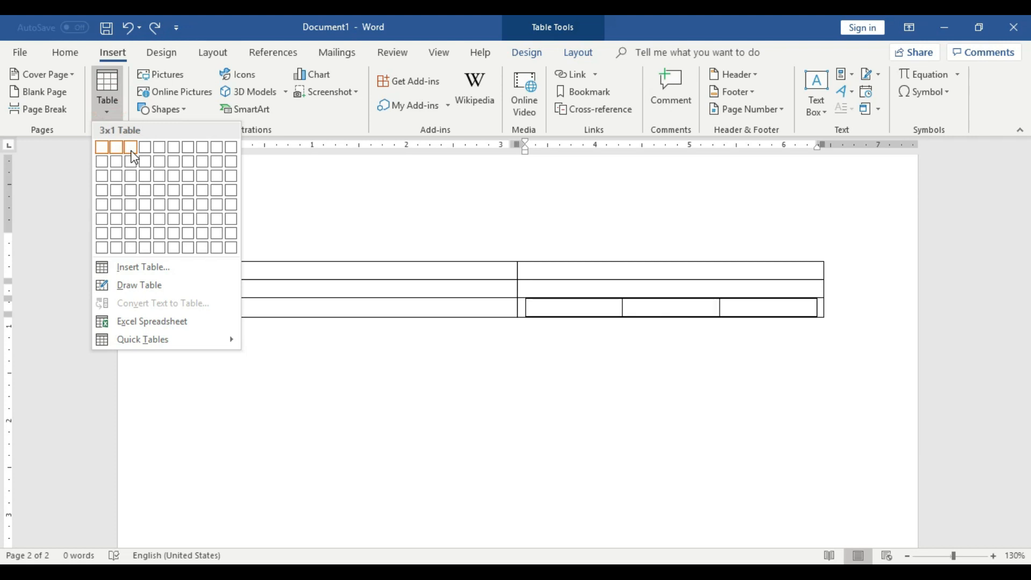
click(595, 419)
click(557, 368)
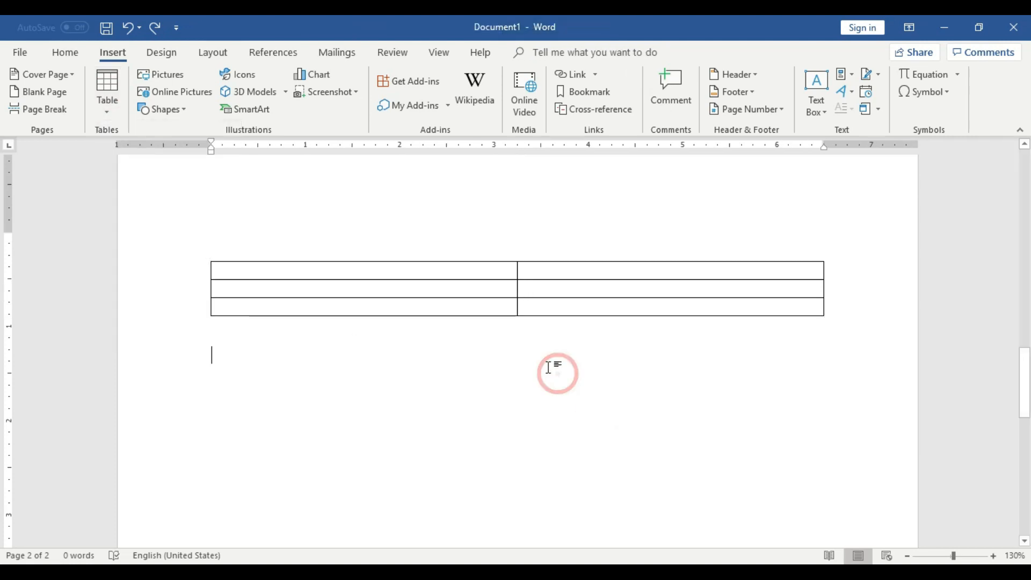
Extend the two-column table to 16 rows by repeatedly moving on from its last cell.
click(524, 310)
click(553, 307)
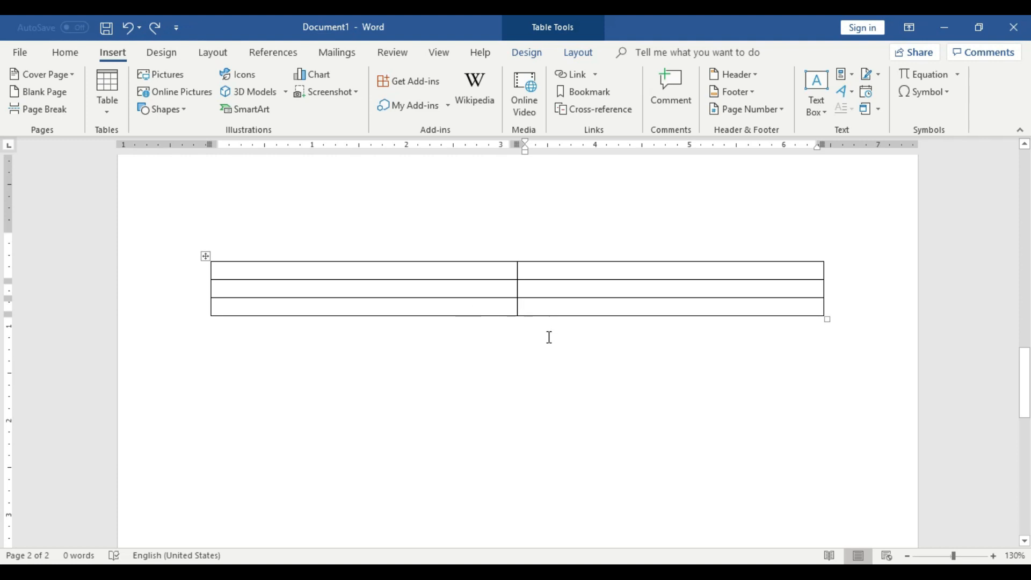
click(547, 309)
key(Tab)
key(Tab)
key(Tab)
key(Tab)
key(Tab)
key(Tab)
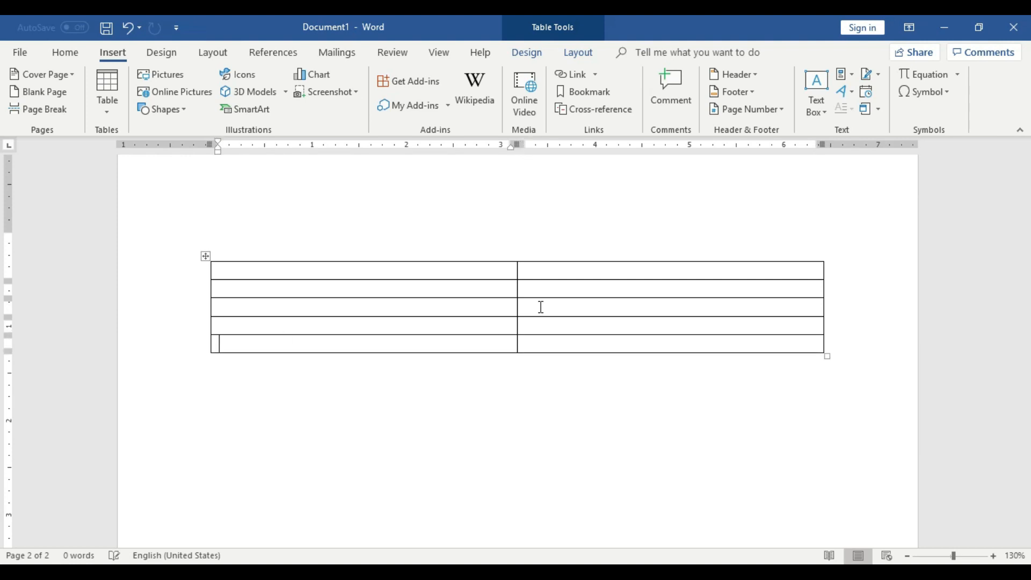
key(Tab)
key(Tab)
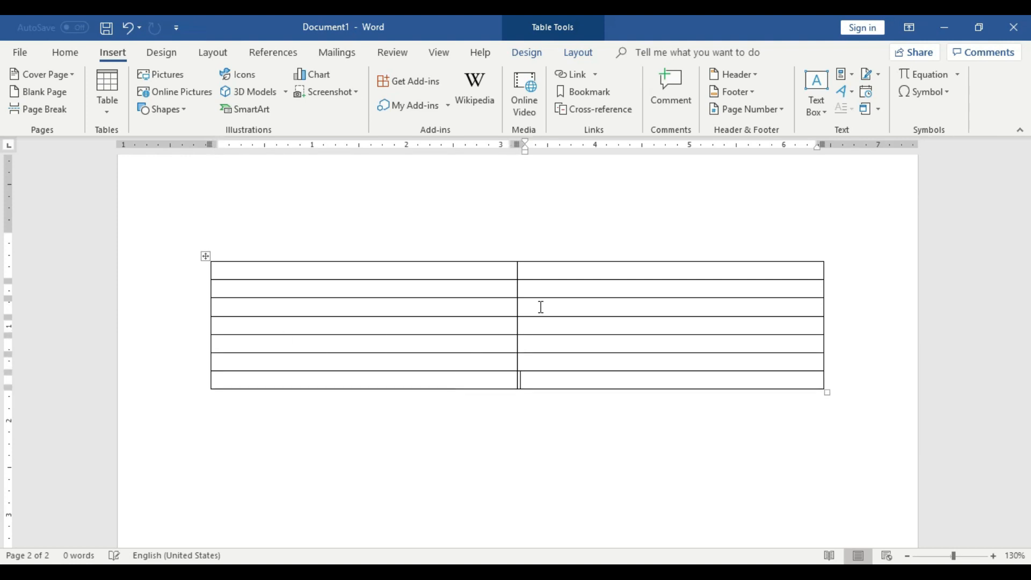
key(Tab)
key(Tab)
key(Tab)
key(Tab)
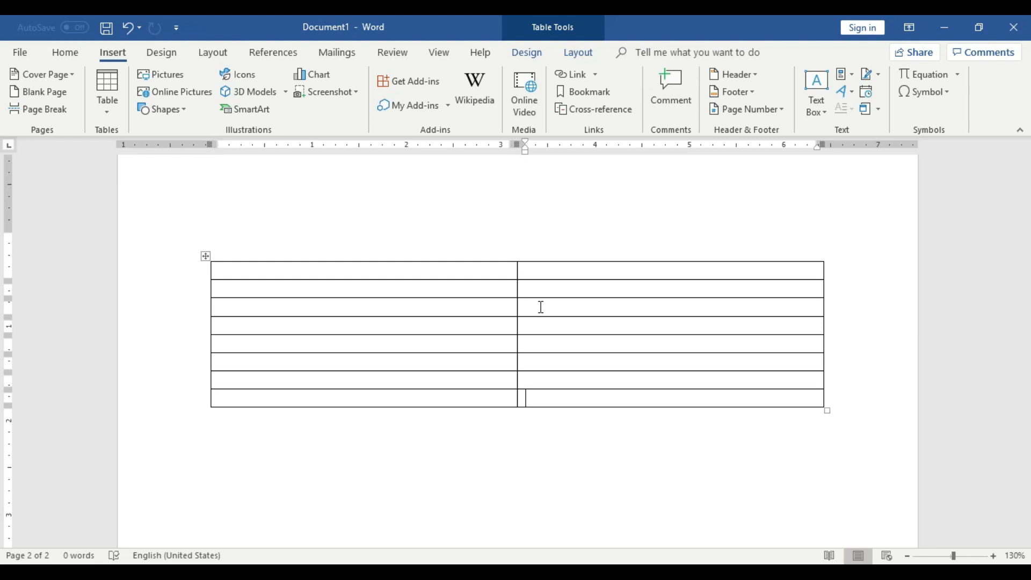
key(Tab)
key(Tab)
key(Tab)
key(Tab)
key(Tab)
key(Tab)
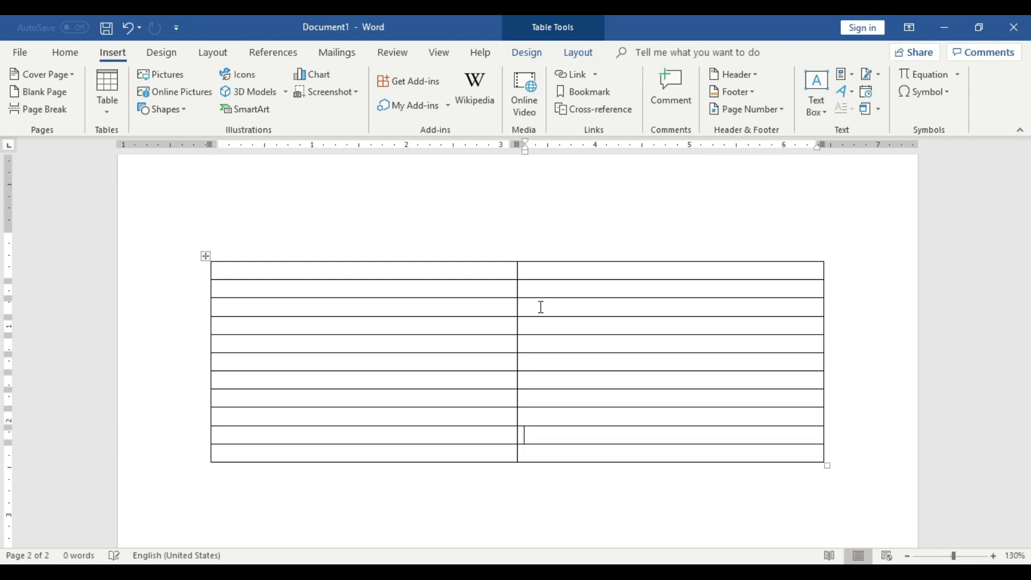
key(Tab)
key(Tab)
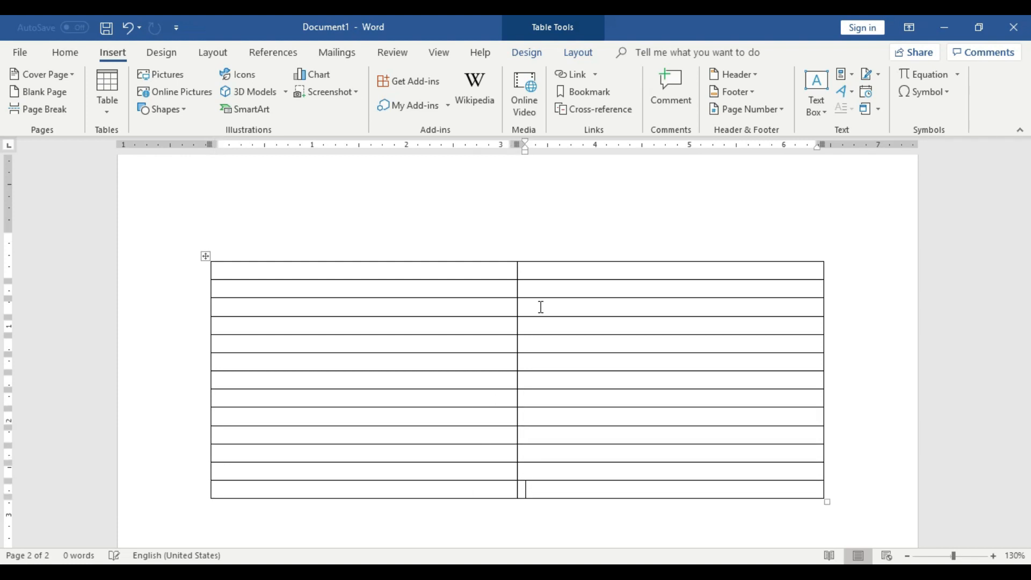
scroll(563, 306, down, 3)
key(Tab)
key(Tab)
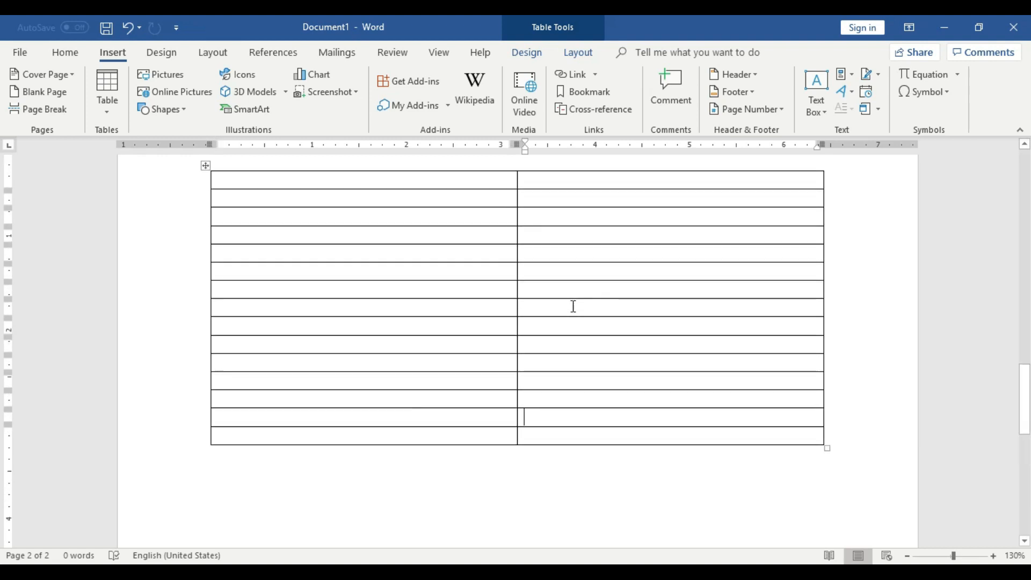
Add three more rows at the end of the table, starting from the second cell of its last row.
key(Tab)
key(Tab)
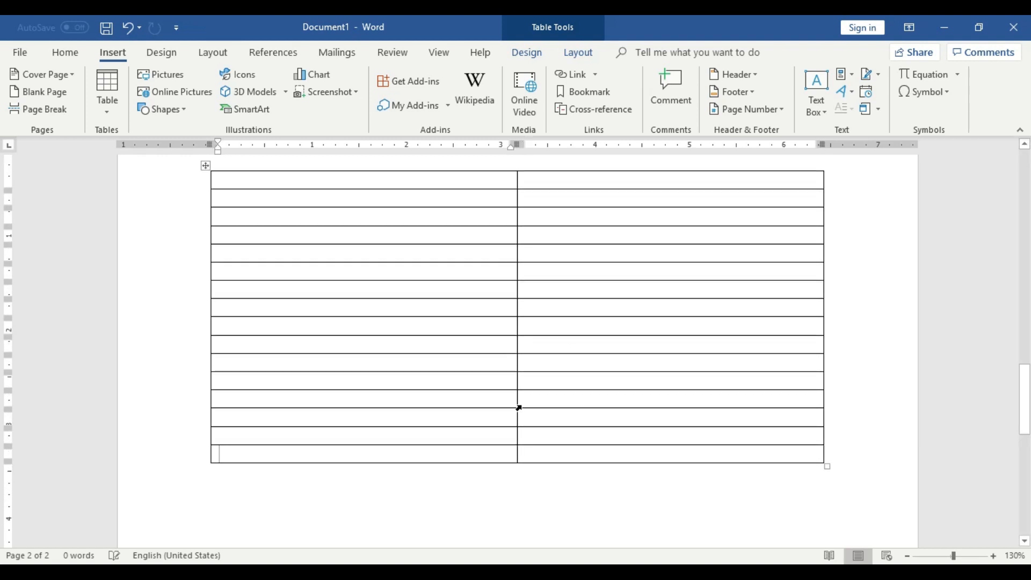
click(559, 455)
key(Tab)
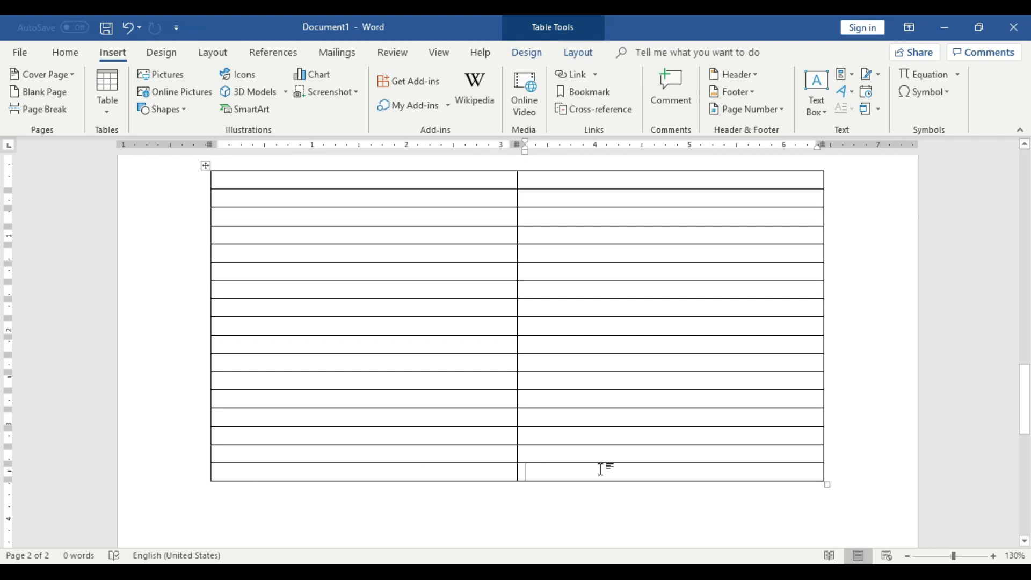
key(Tab)
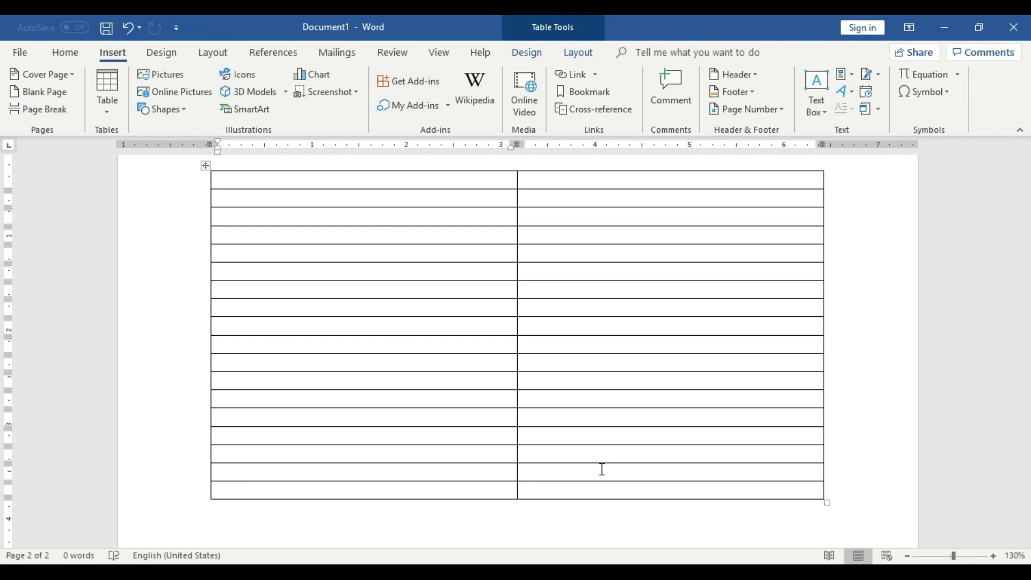
scroll(602, 472, down, 3)
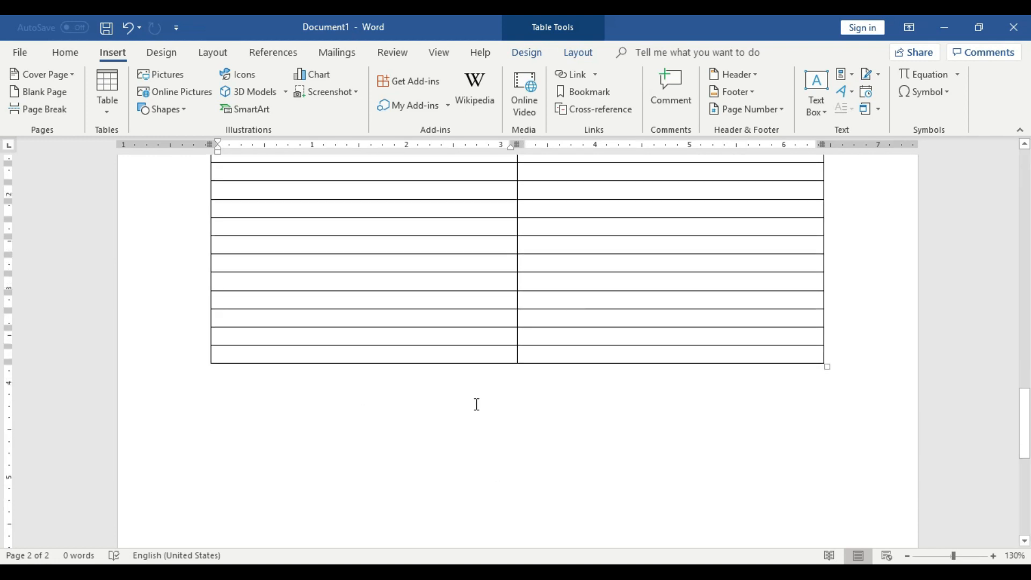
key(Tab)
key(Tab)
Select the entire long two-column table on page 2 and delete the table itself.
scroll(526, 400, up, 5)
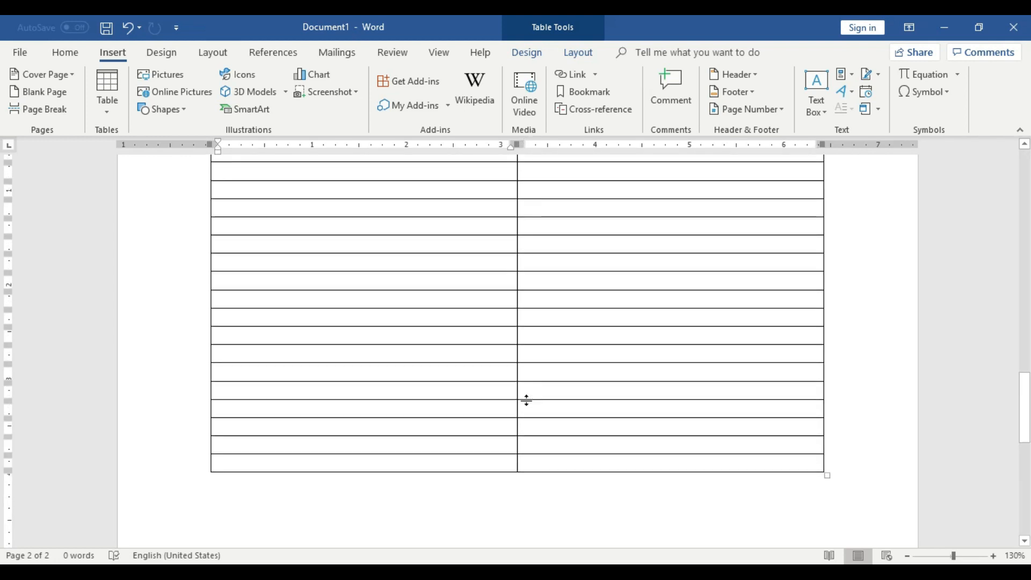
scroll(527, 400, up, 1)
click(208, 302)
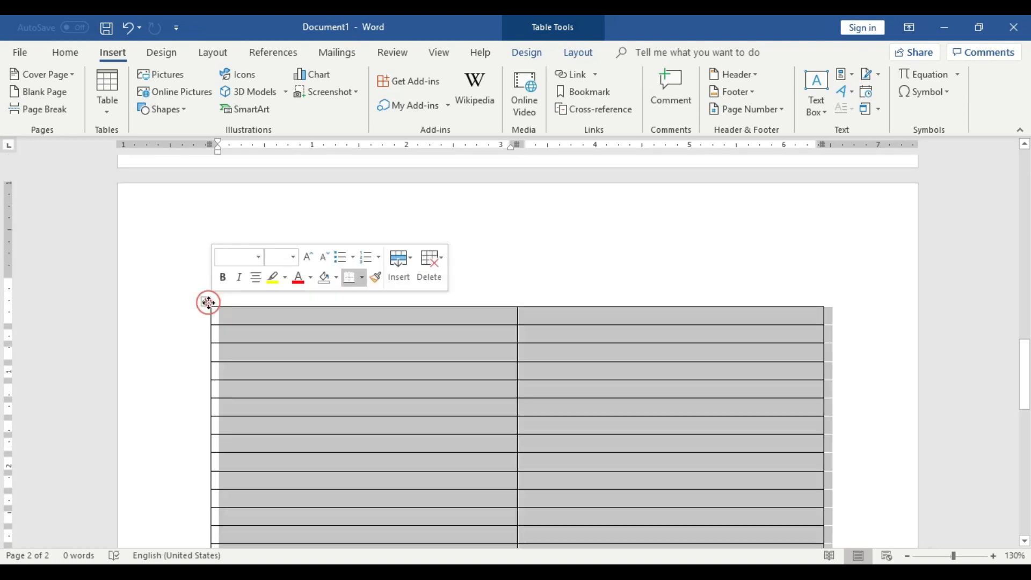
key(Delete)
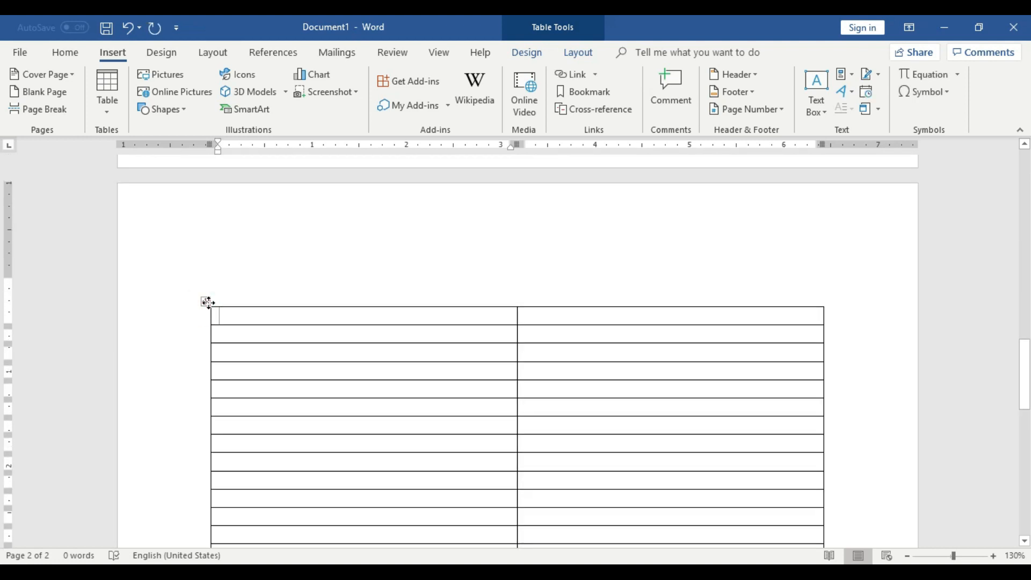
click(208, 302)
right_click(207, 301)
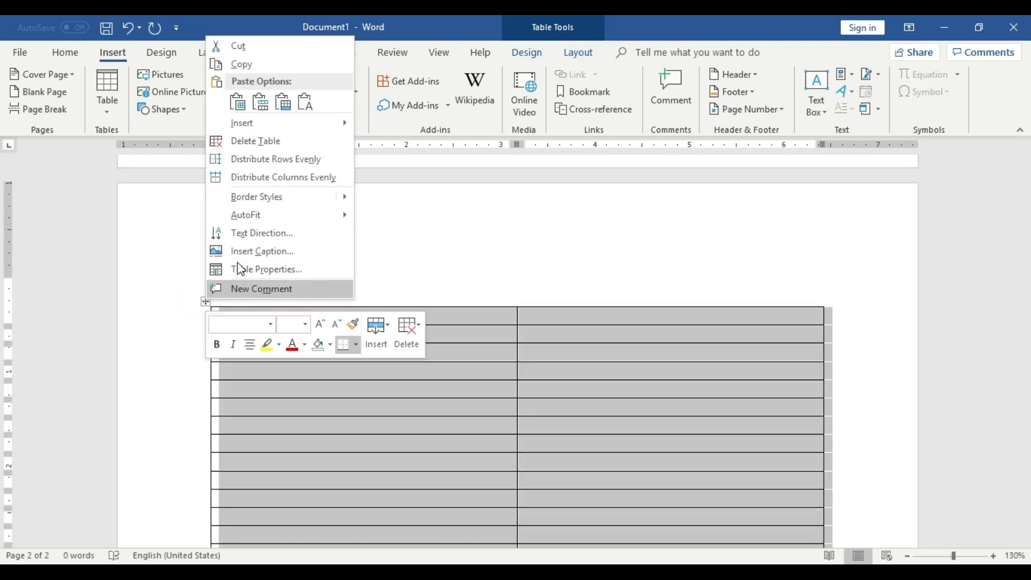
click(245, 142)
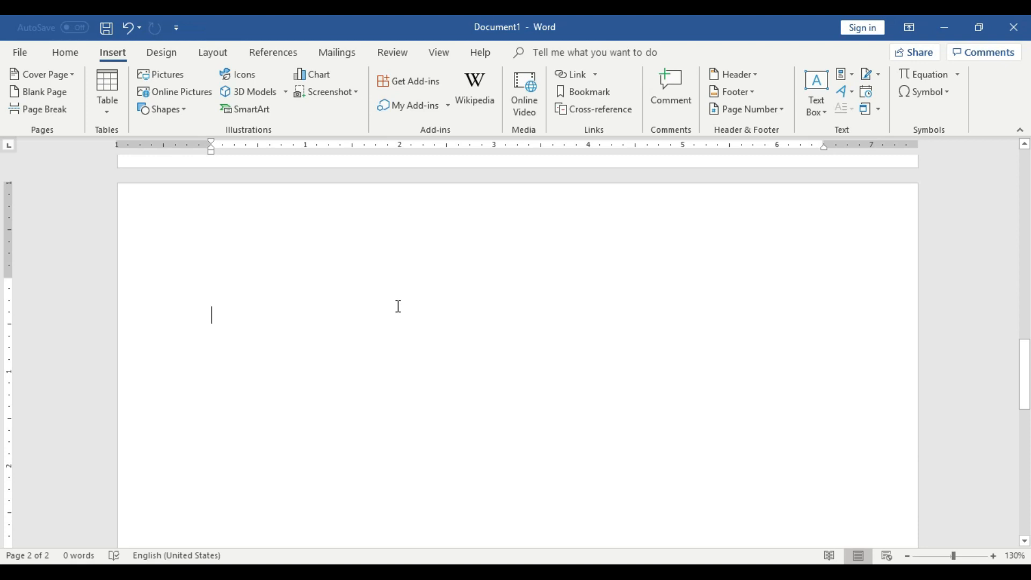
scroll(397, 309, up, 10)
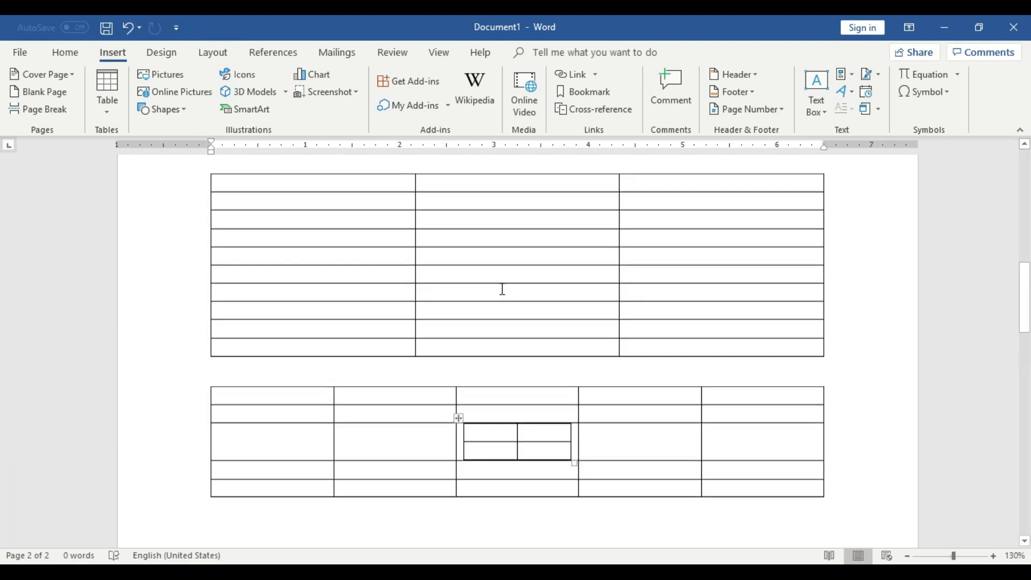
scroll(479, 420, up, 10)
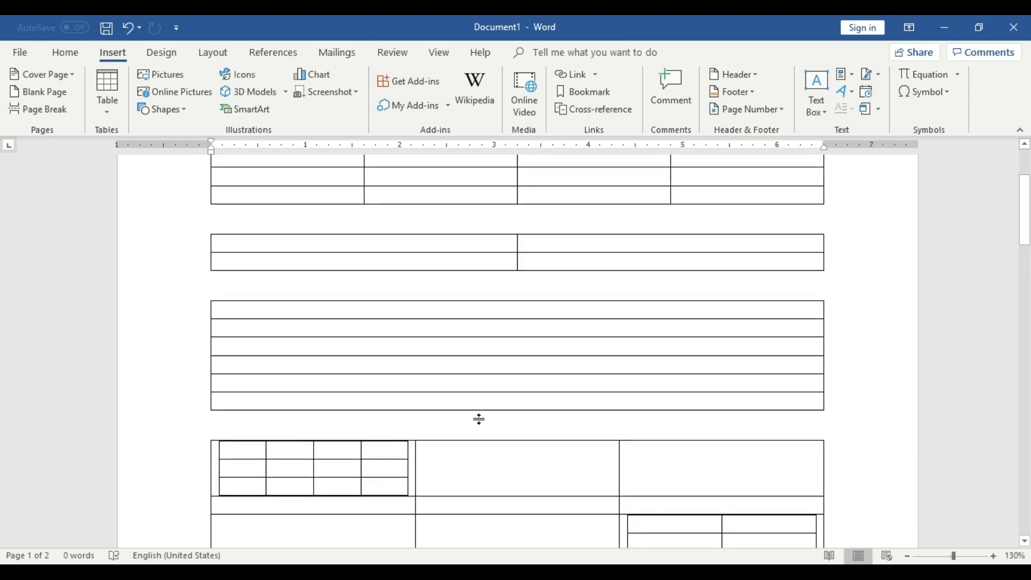
scroll(481, 420, down, 15)
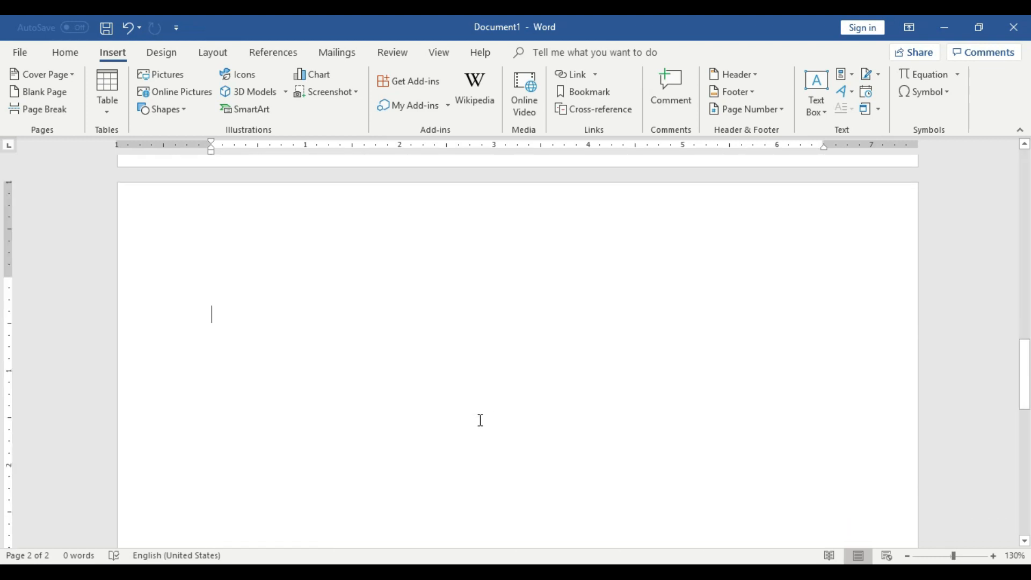
click(367, 349)
click(115, 92)
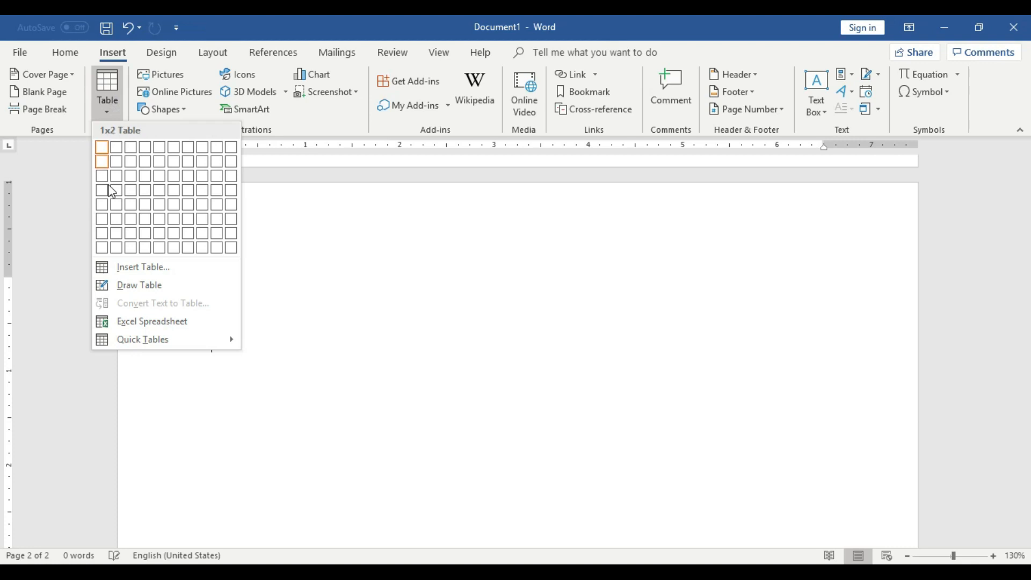
click(143, 286)
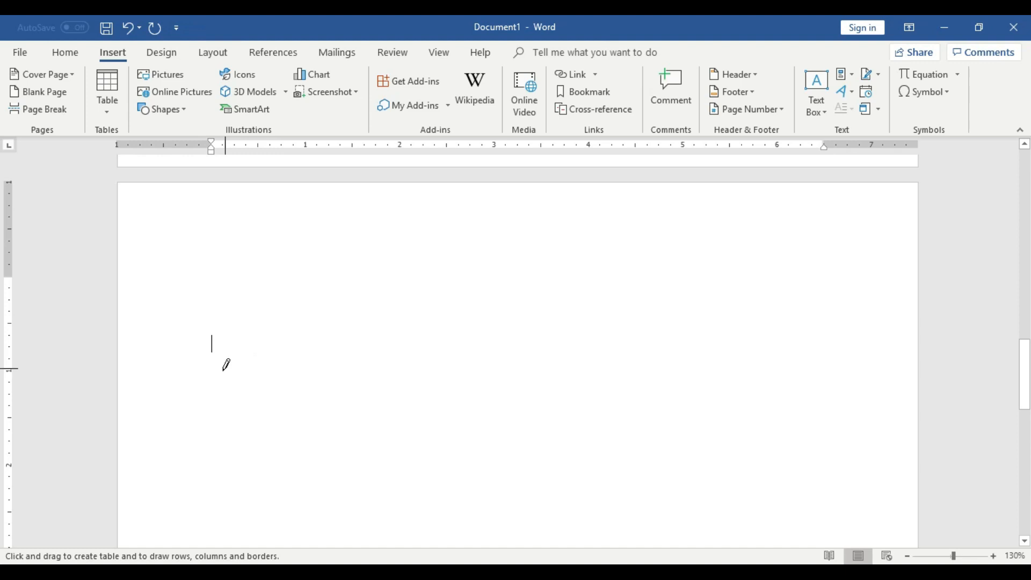
click(212, 344)
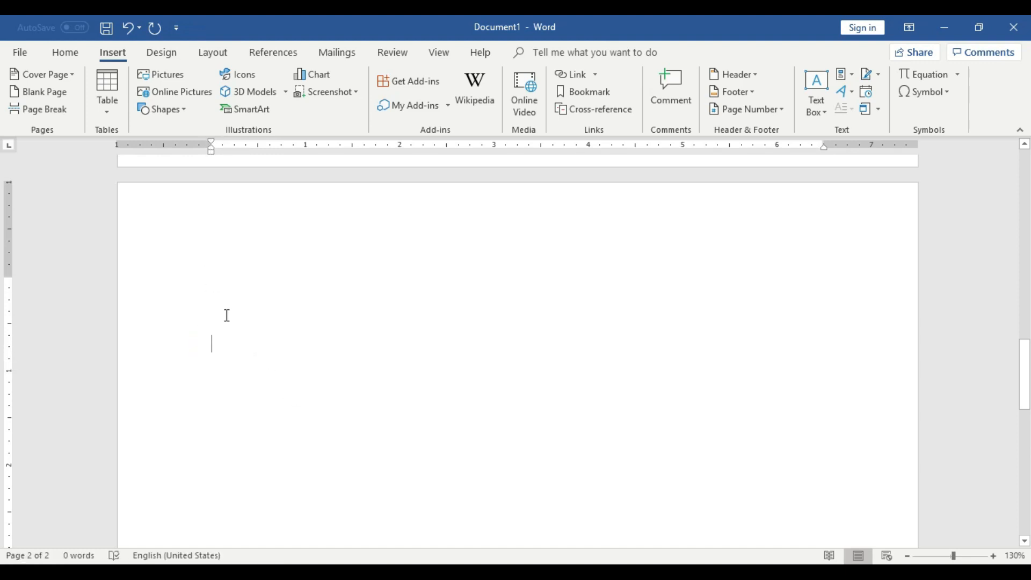
click(256, 334)
click(231, 345)
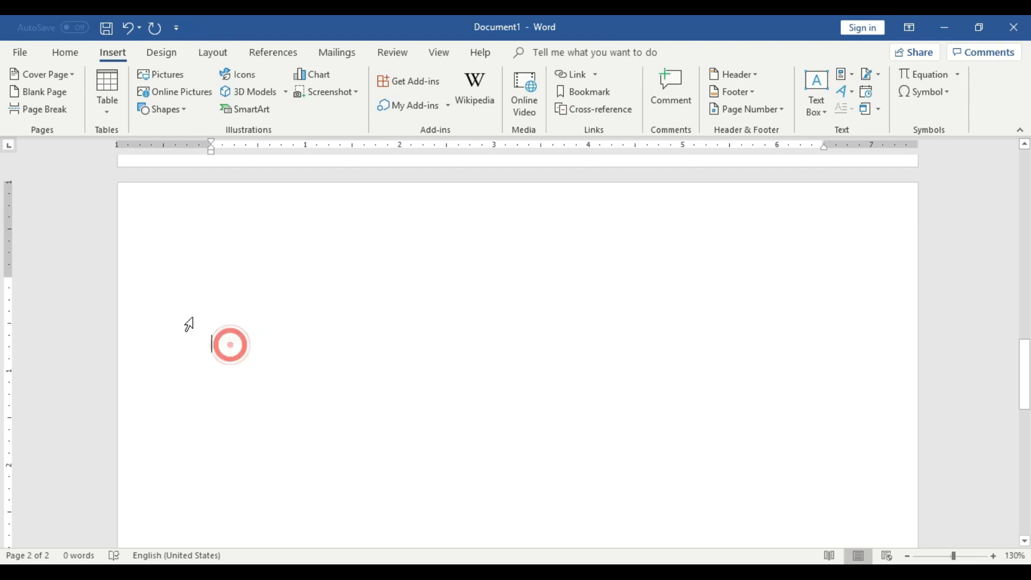
Try drawing a narrow single-cell table about 1.6" high and 0.23" wide on page 2, and undo it.
click(107, 107)
click(142, 284)
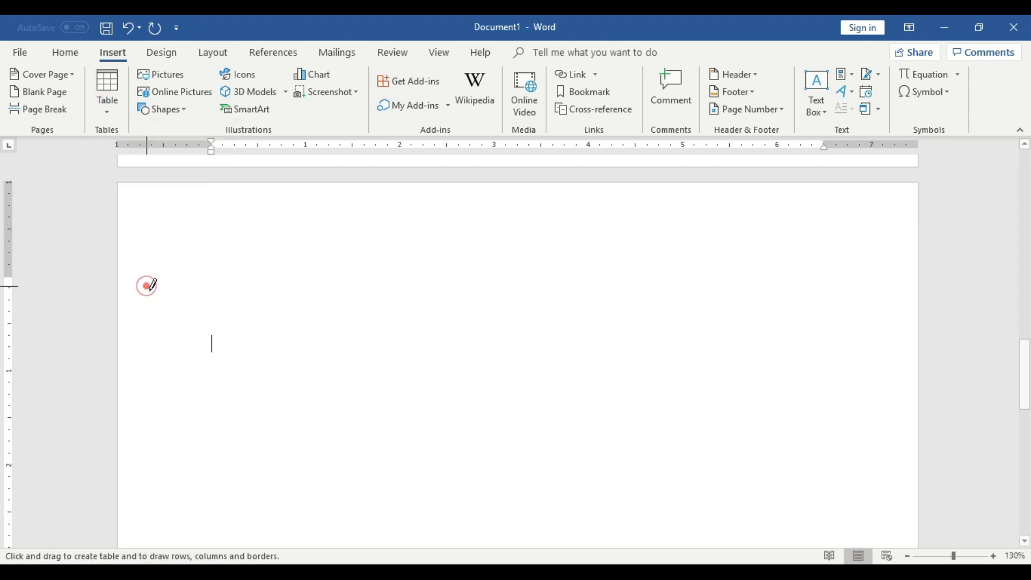
drag(220, 376, 220, 227)
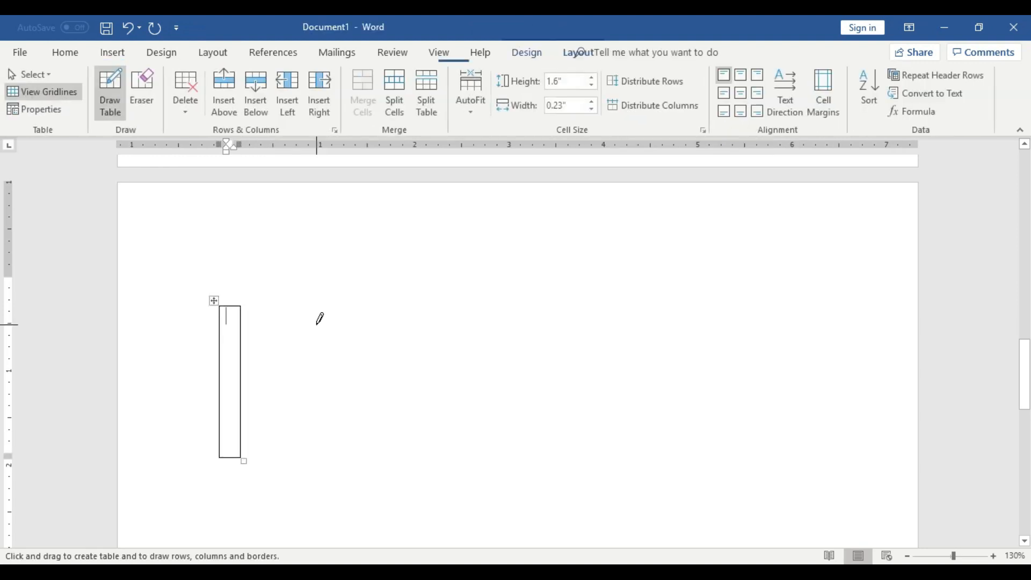
key(ctrl+z)
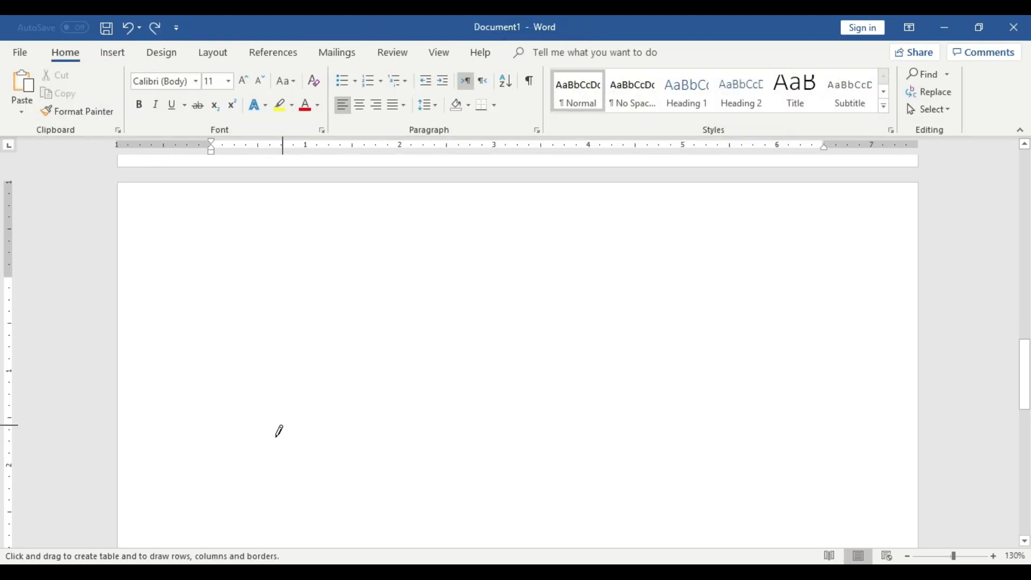
Draw a narrow single-cell table by hand on page 2, about 1.48" high and 0.23" wide.
click(114, 52)
click(108, 107)
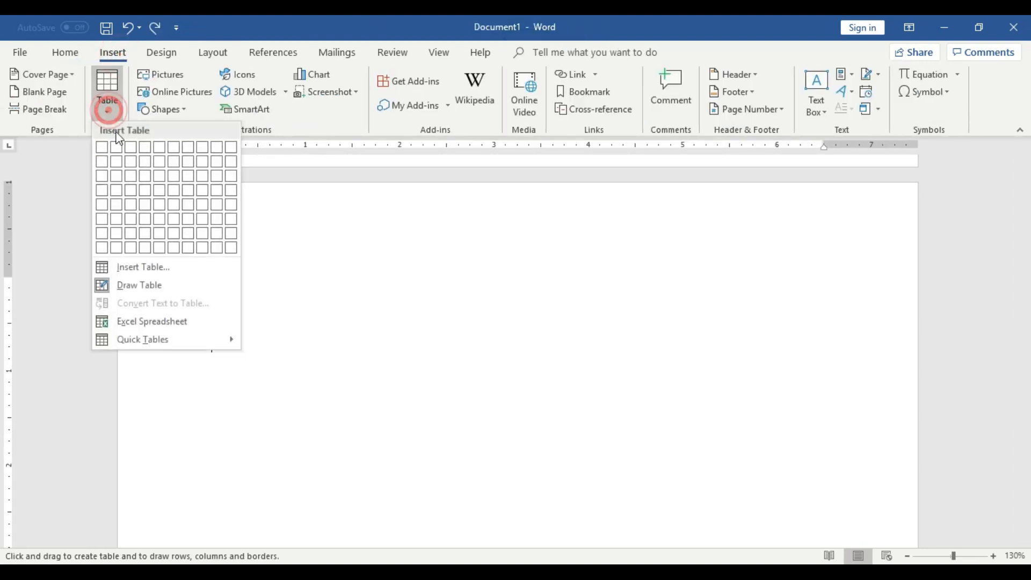
click(142, 290)
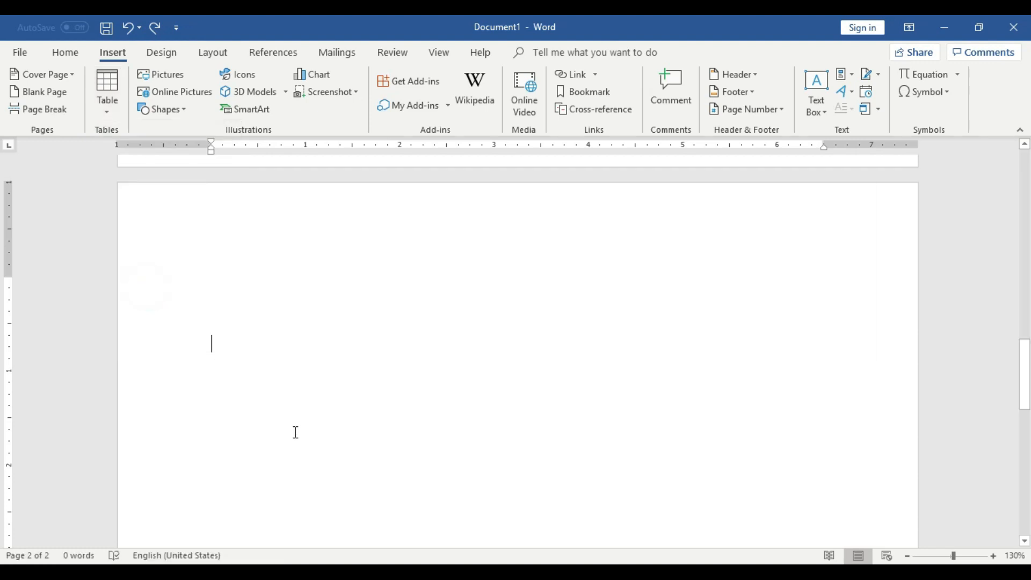
click(108, 88)
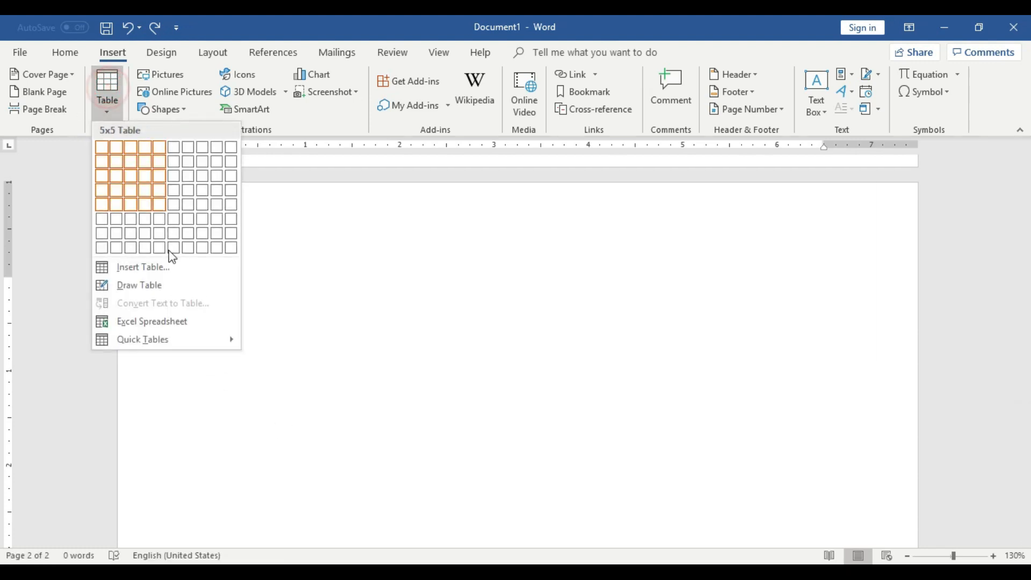
click(166, 291)
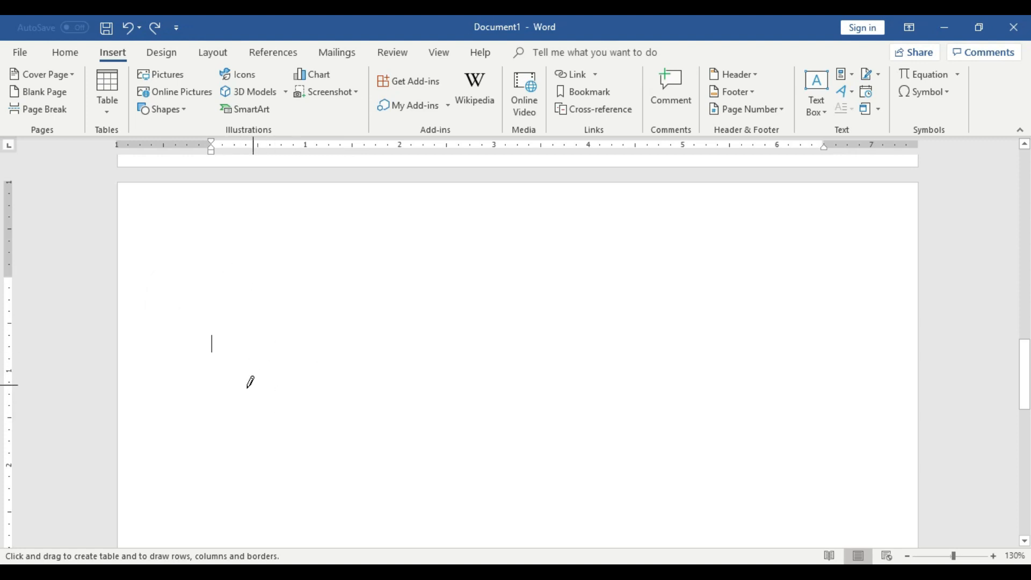
drag(226, 424, 232, 293)
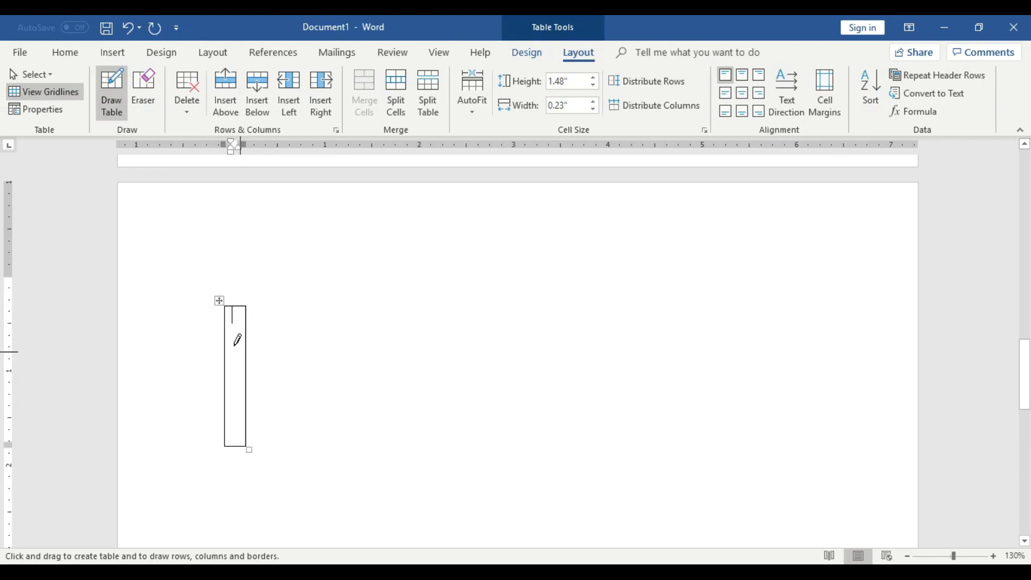
Divide the narrow hand-drawn table into four rows by drawing three horizontal lines across it.
drag(226, 336, 272, 337)
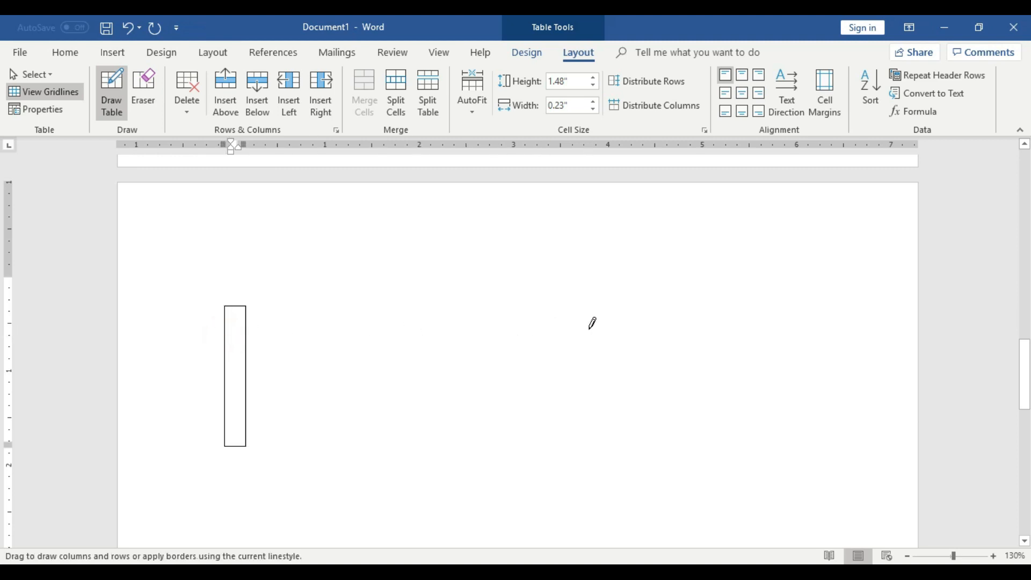
drag(239, 315, 507, 313)
drag(226, 418, 322, 411)
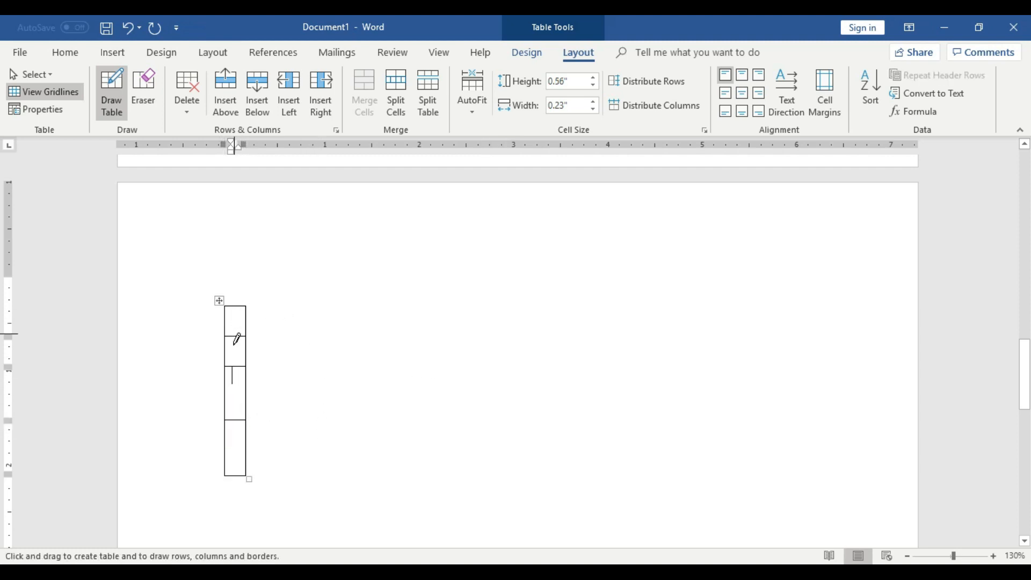
Try extending the narrow table sideways with drawn lines and a separate small table about 0.69" high and 0.23" wide, and undo these additions.
drag(251, 476, 849, 474)
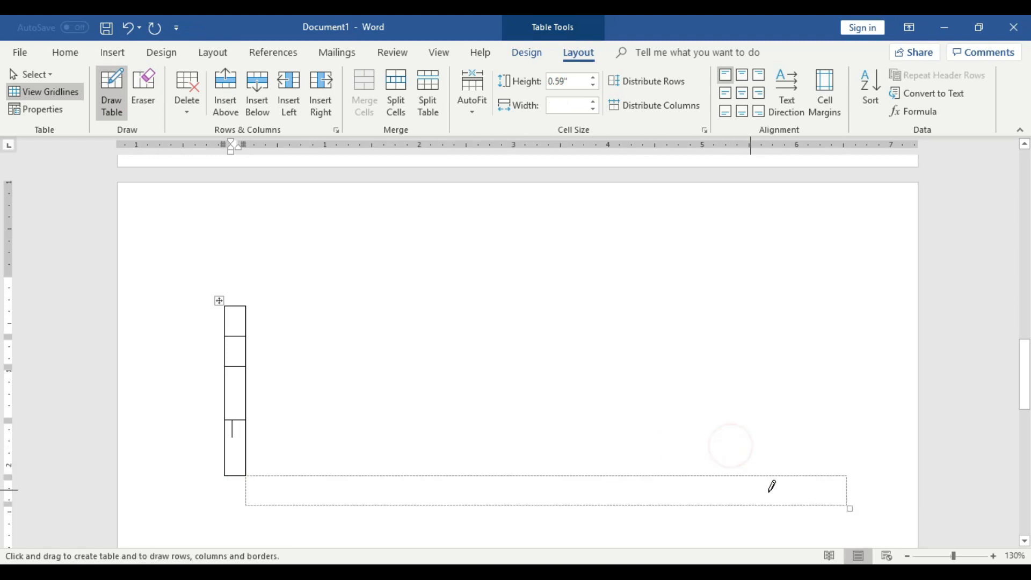
drag(806, 502, 798, 299)
mouse_move(762, 505)
mouse_down()
mouse_move(763, 445)
mouse_move(784, 444)
mouse_up()
scroll(666, 502, down, 3)
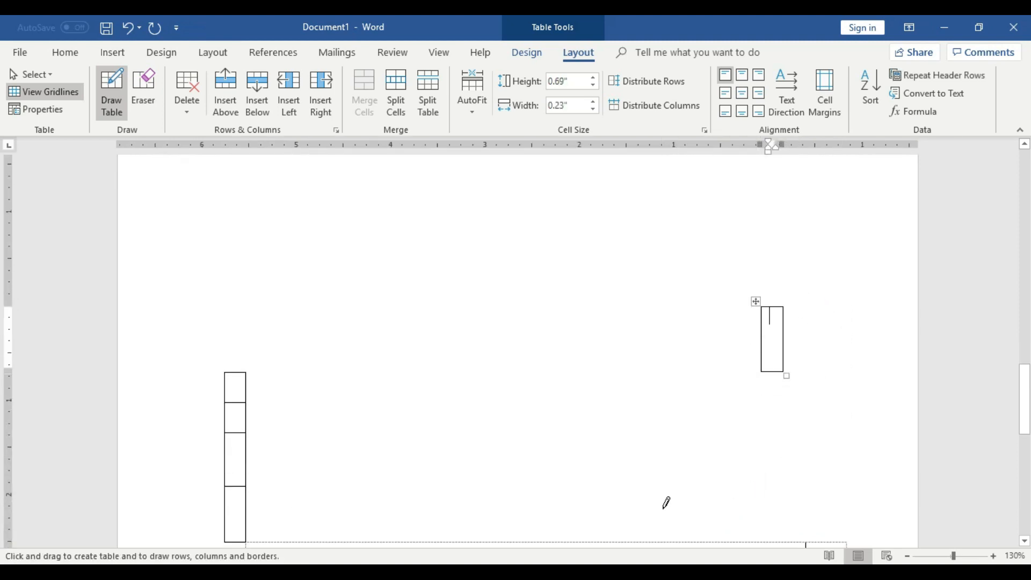
key(ctrl+z)
key(ctrl+z)
key(ctrl+z)
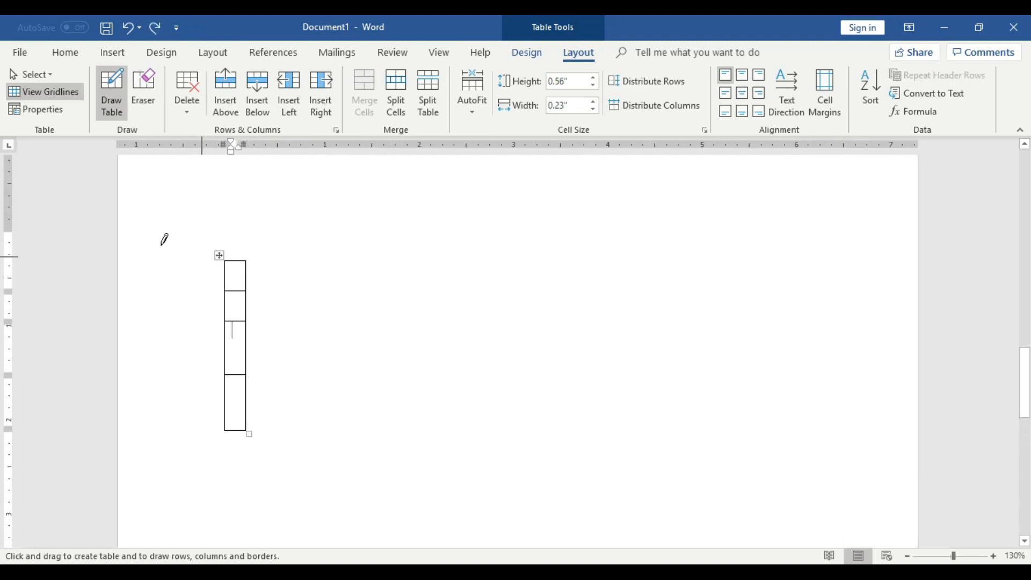
Stop drawing, select the narrow four-row table and delete it.
key(Escape)
click(220, 255)
click(228, 253)
click(221, 253)
click(221, 252)
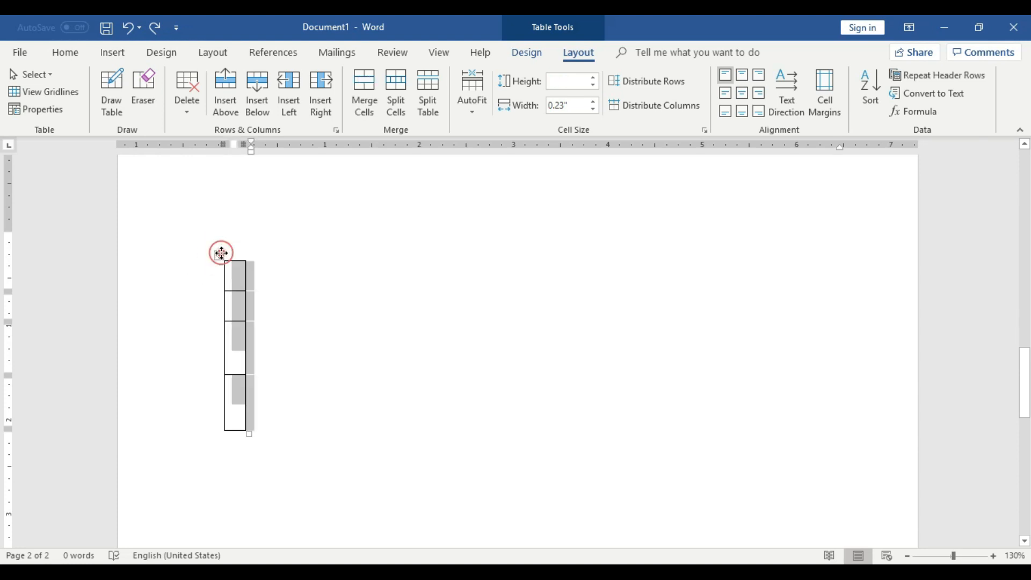
right_click(218, 257)
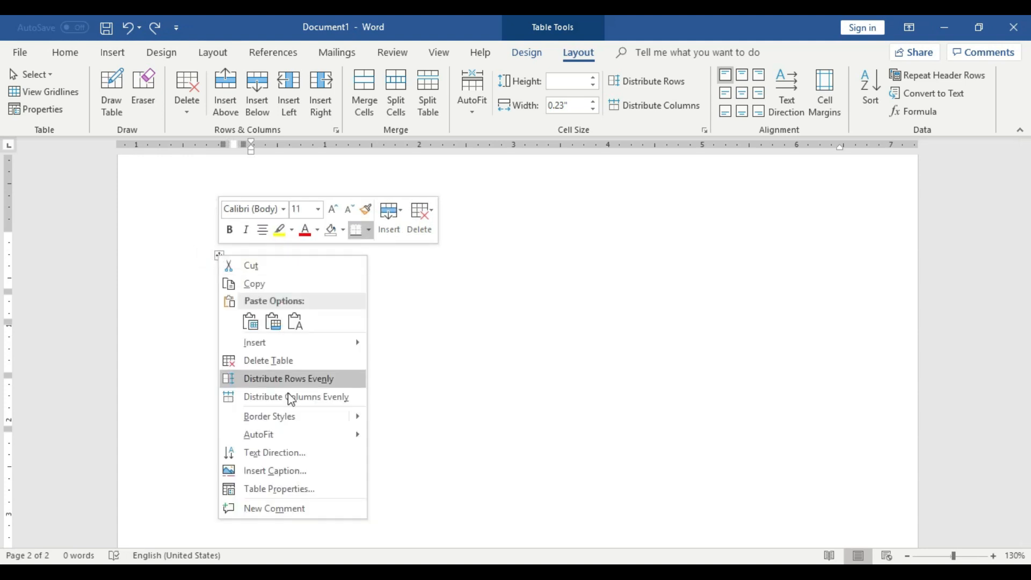
click(197, 319)
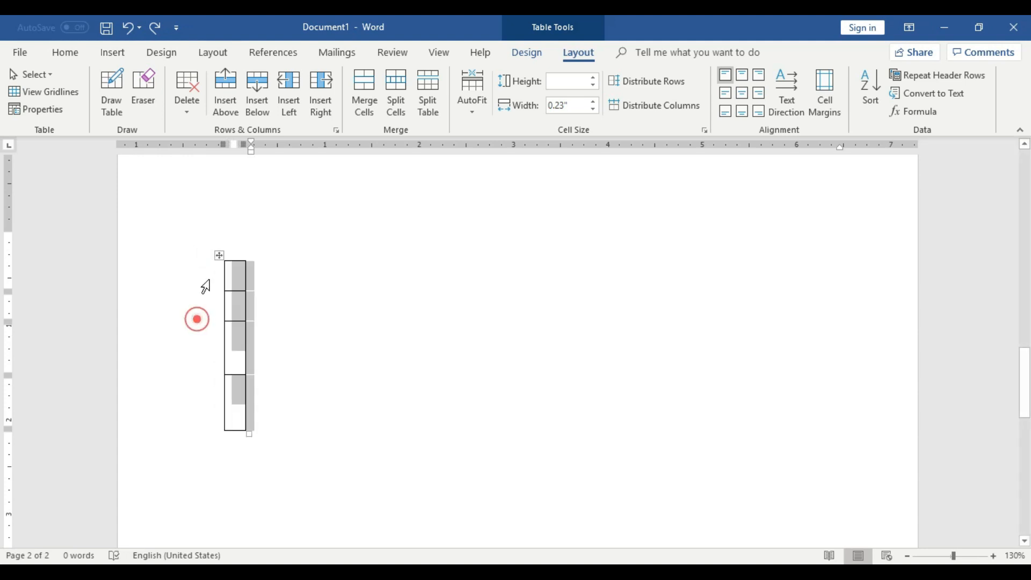
right_click(219, 253)
click(278, 356)
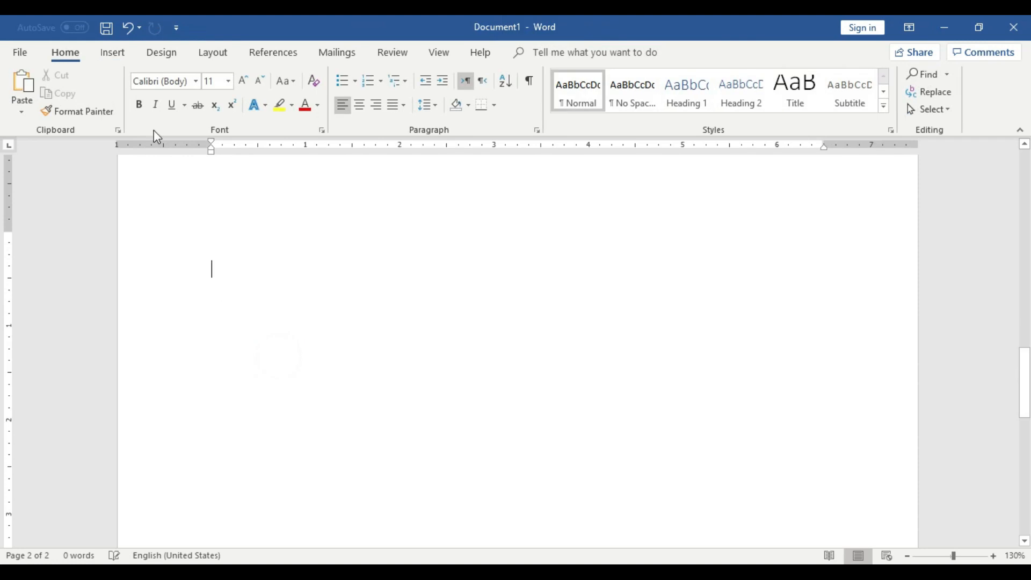
Draw a single-cell table about 0.3" high and 6.55" wide across the page, and extend it with a borderless row beneath.
click(113, 52)
click(115, 107)
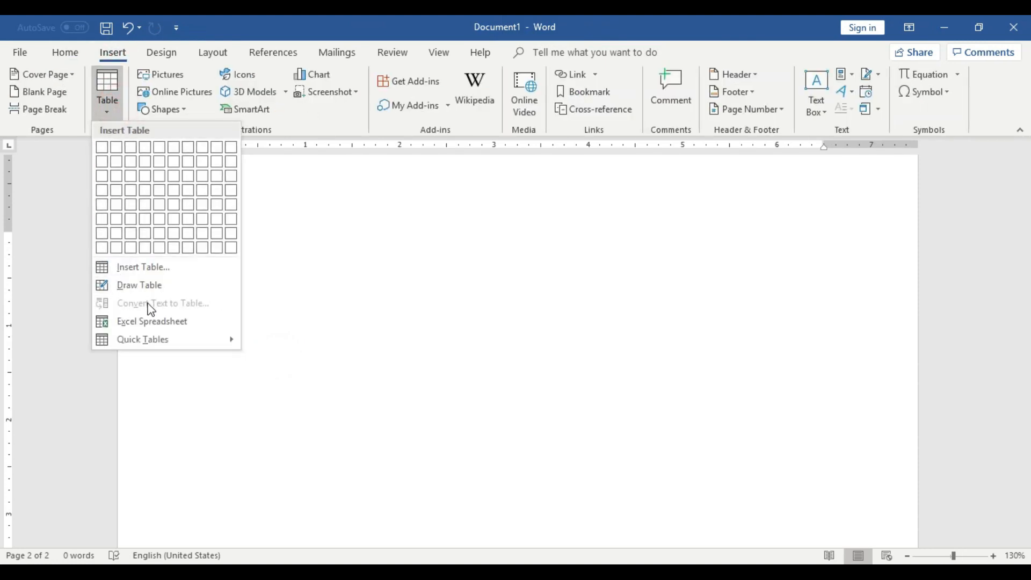
click(145, 285)
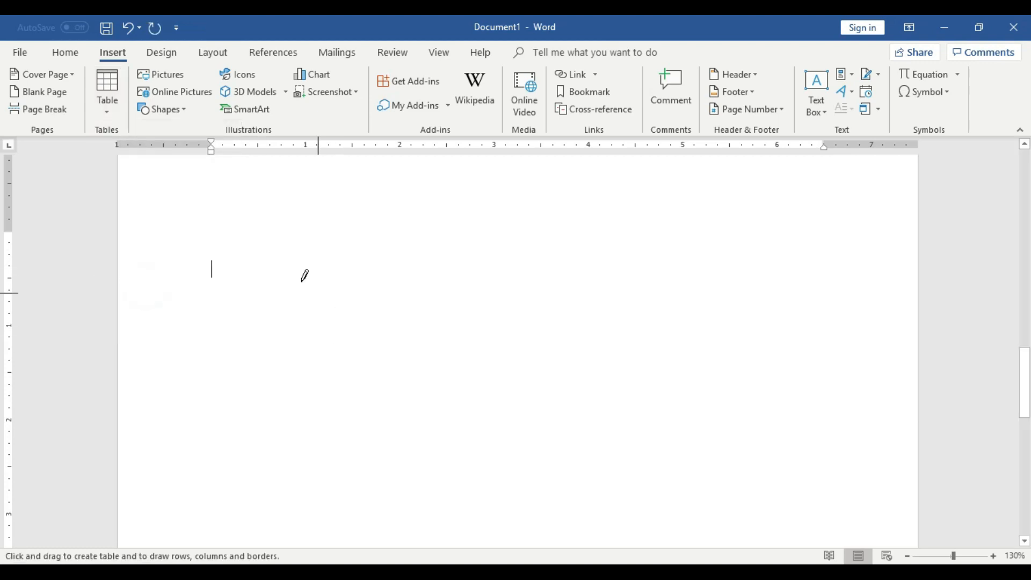
mouse_move(211, 268)
mouse_down()
mouse_move(783, 268)
mouse_move(799, 286)
mouse_up()
mouse_move(804, 323)
mouse_down()
mouse_move(811, 286)
mouse_move(810, 297)
mouse_move(829, 300)
mouse_up()
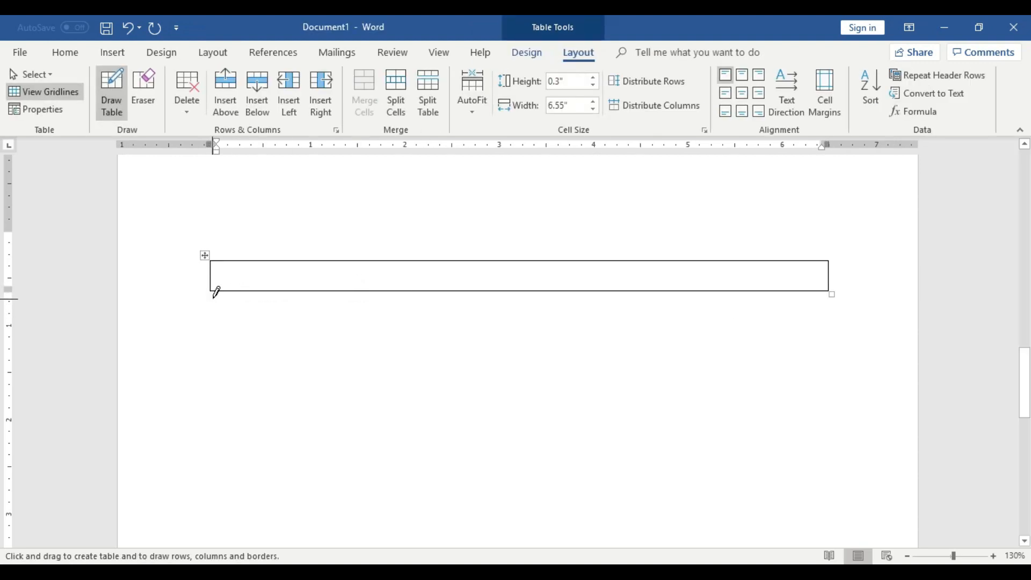
mouse_move(214, 292)
mouse_down()
mouse_move(419, 408)
mouse_move(759, 536)
mouse_move(863, 543)
mouse_move(822, 538)
mouse_up()
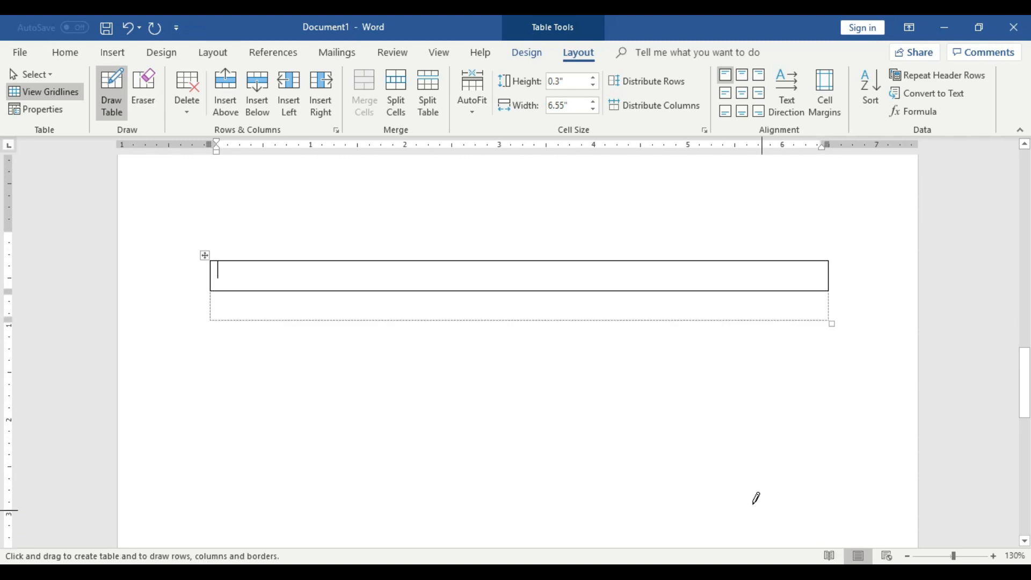
Draw a second table about 1.11" high and 6.54" wide below the first, with a vertical line splitting off a 1.5" first column.
mouse_move(213, 329)
mouse_down()
mouse_move(401, 449)
mouse_move(764, 467)
mouse_move(832, 436)
mouse_up()
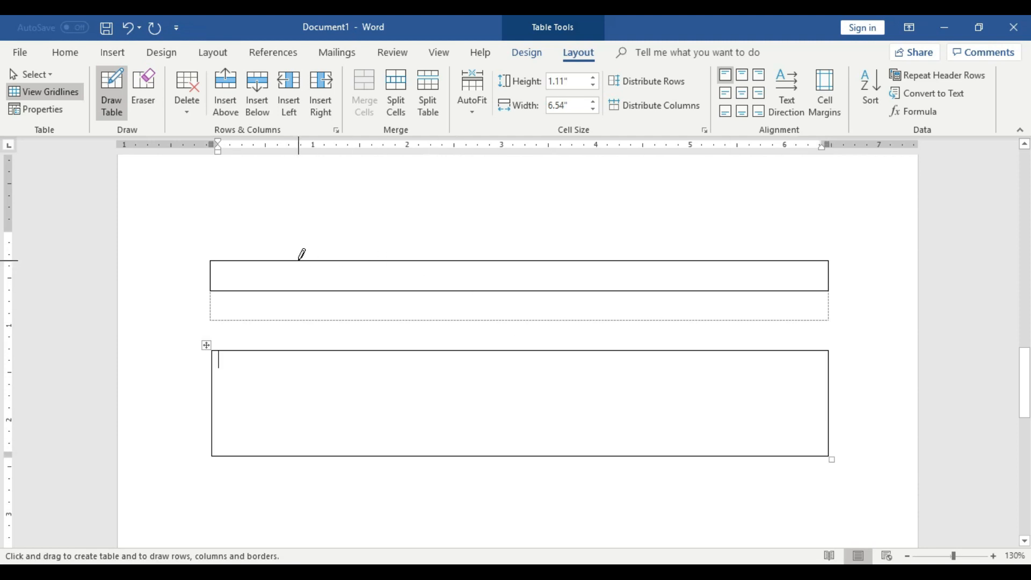
click(354, 351)
mouse_move(354, 352)
mouse_down()
mouse_move(356, 411)
mouse_move(375, 440)
mouse_up()
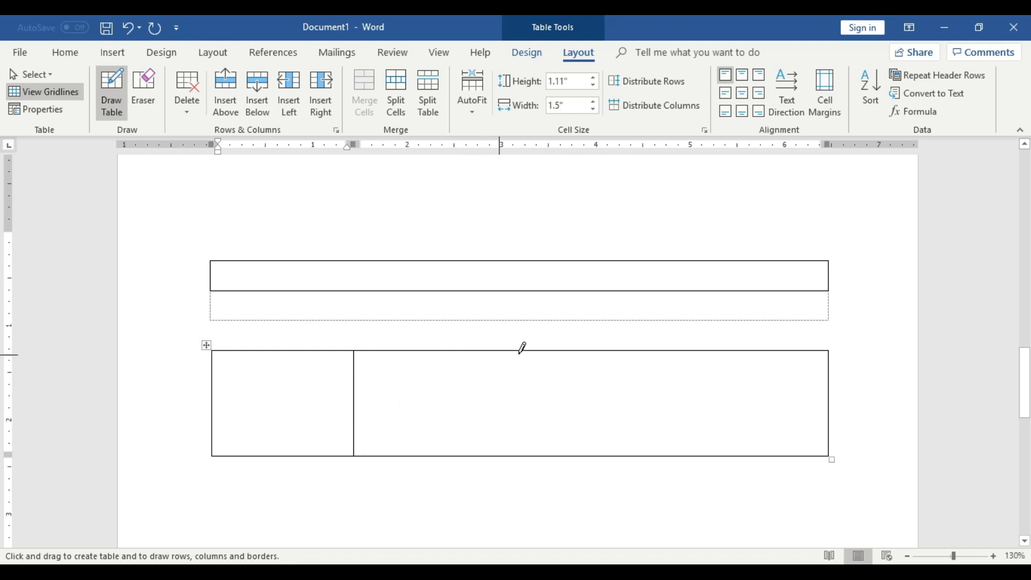
Draw a third column about 1.58" wide in the lower table, divide it into two rows and split its upper cell with a vertical line.
drag(661, 350, 667, 460)
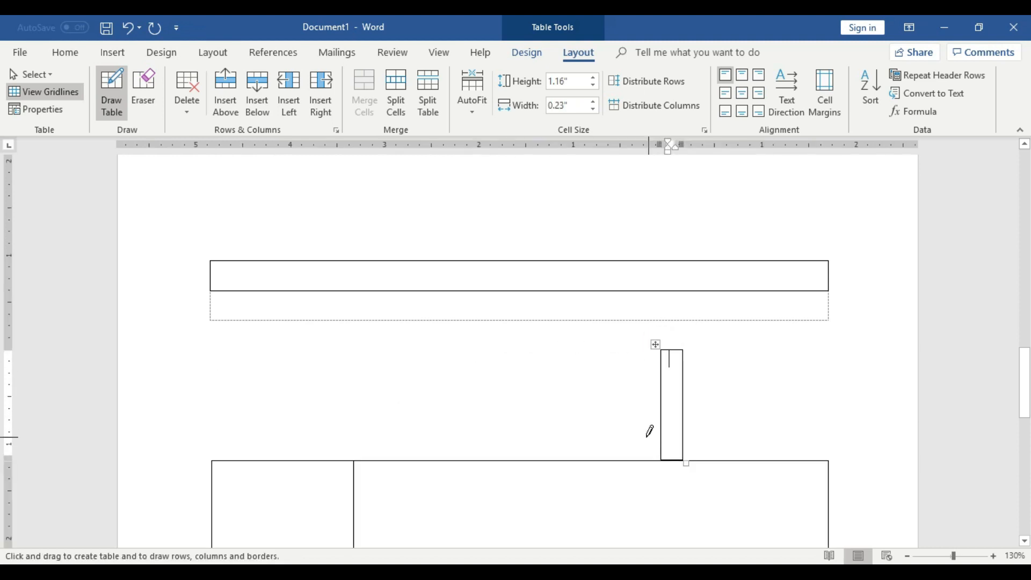
key(ctrl+z)
scroll(655, 397, down, 1)
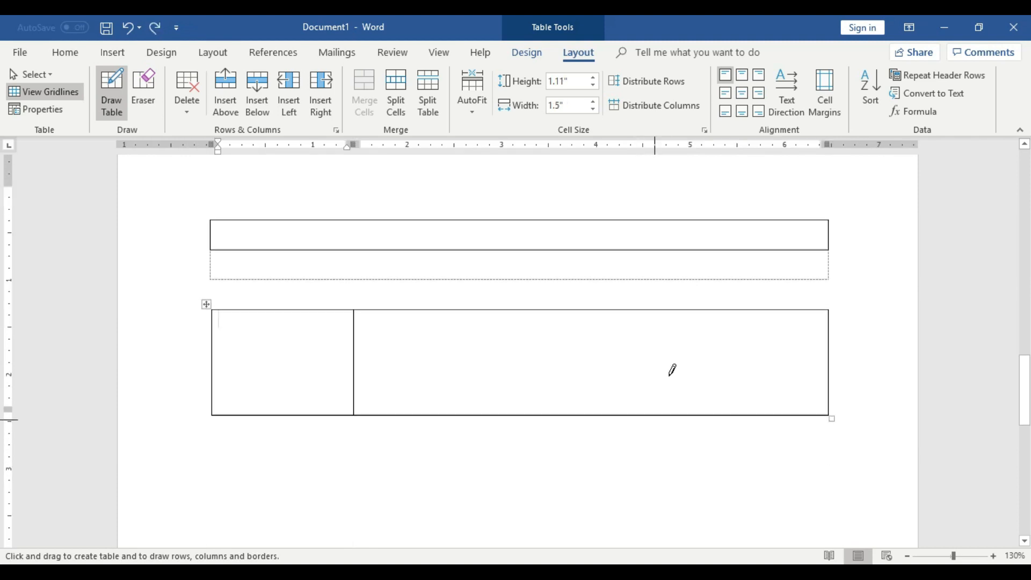
drag(682, 301, 686, 397)
drag(681, 353, 816, 354)
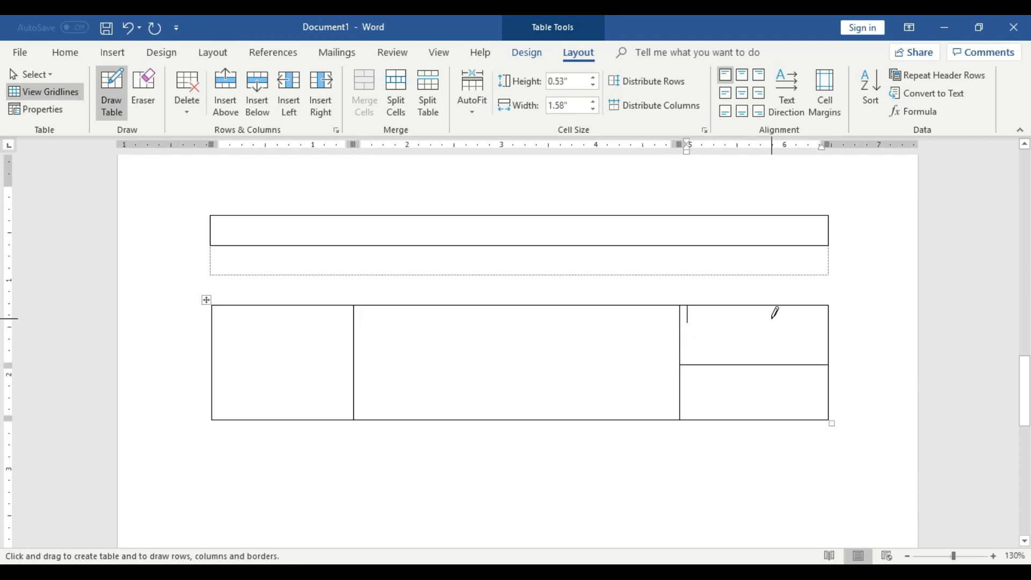
drag(755, 306, 766, 355)
Draw lines dividing the lower table's middle column into stacked rows and its first column into a grid two cells wide and three high.
drag(355, 337, 663, 333)
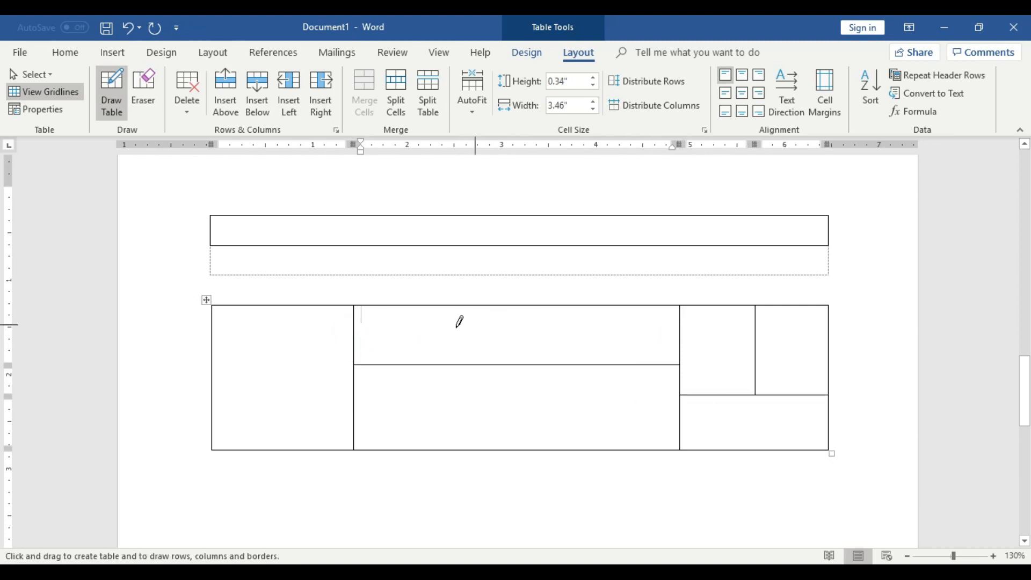
drag(353, 422, 647, 421)
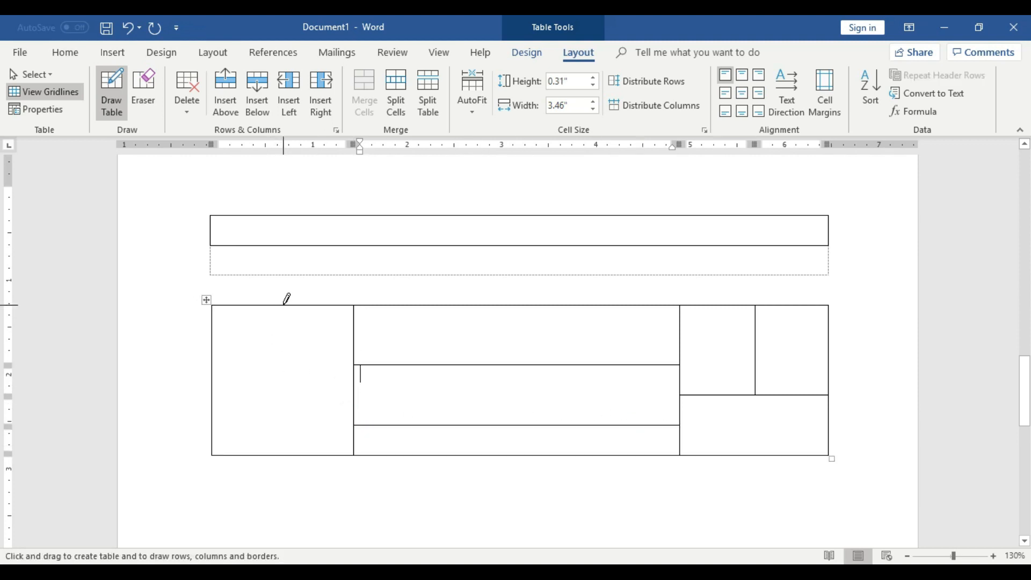
drag(284, 303, 288, 428)
drag(219, 329, 349, 329)
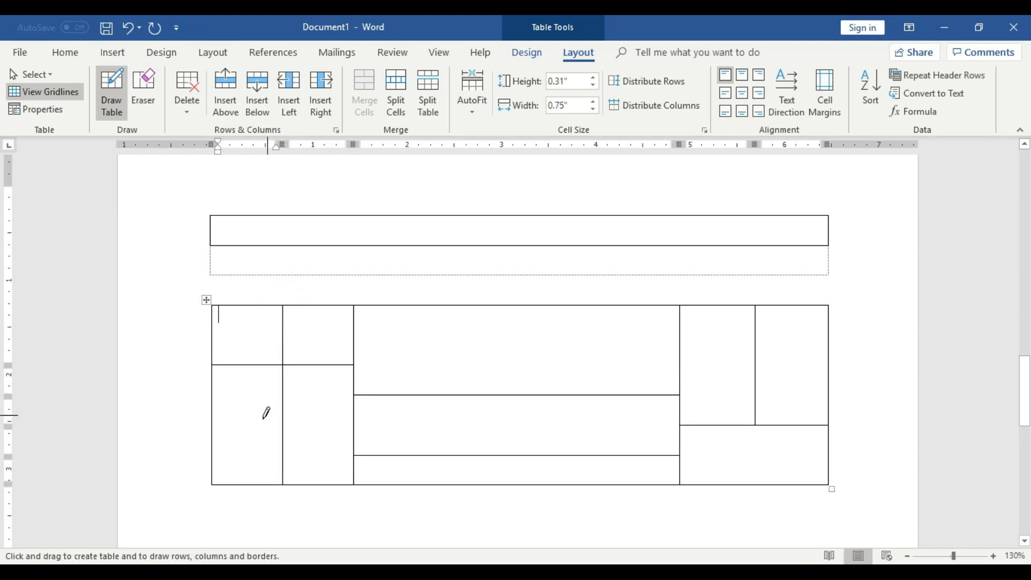
drag(216, 424, 358, 423)
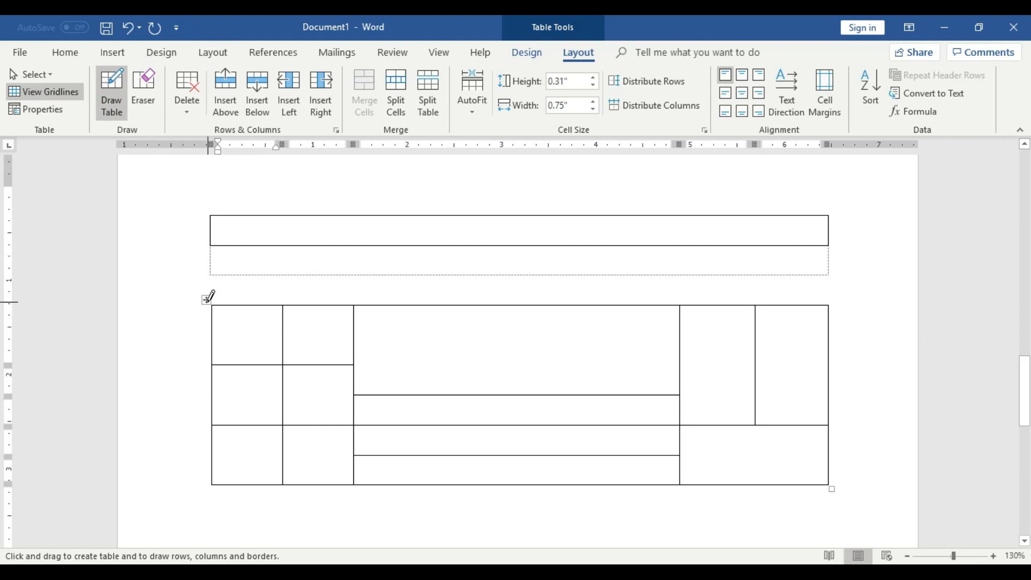
Stop drawing and delete both the divided lower table and the single-cell table above it.
click(110, 89)
click(207, 297)
right_click(207, 297)
click(228, 307)
click(202, 210)
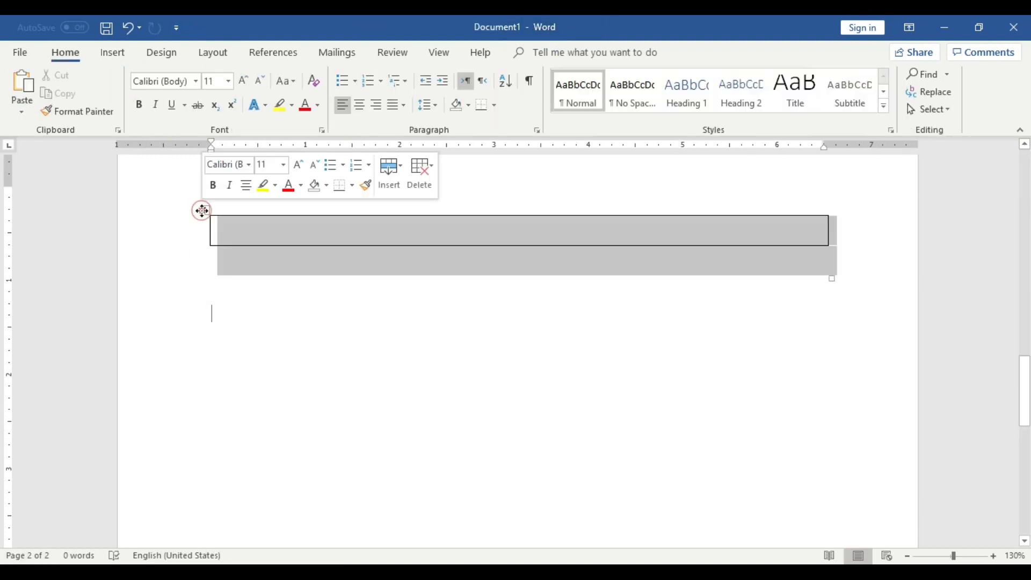
right_click(202, 210)
click(225, 220)
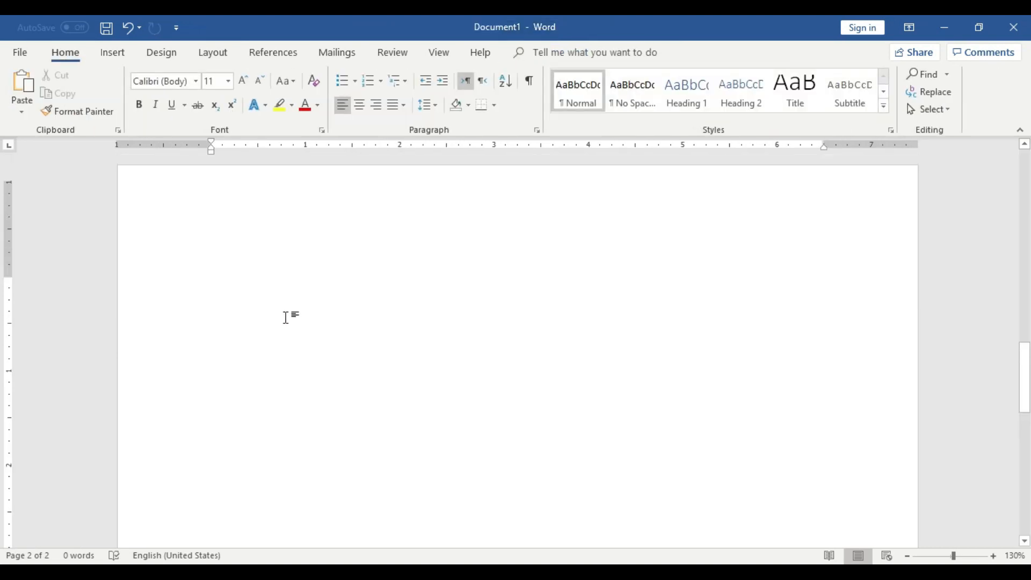
Draw a single-cell table about 1.54" high and 6.67" wide on the second page.
scroll(286, 317, up, 3)
scroll(287, 318, down, 1)
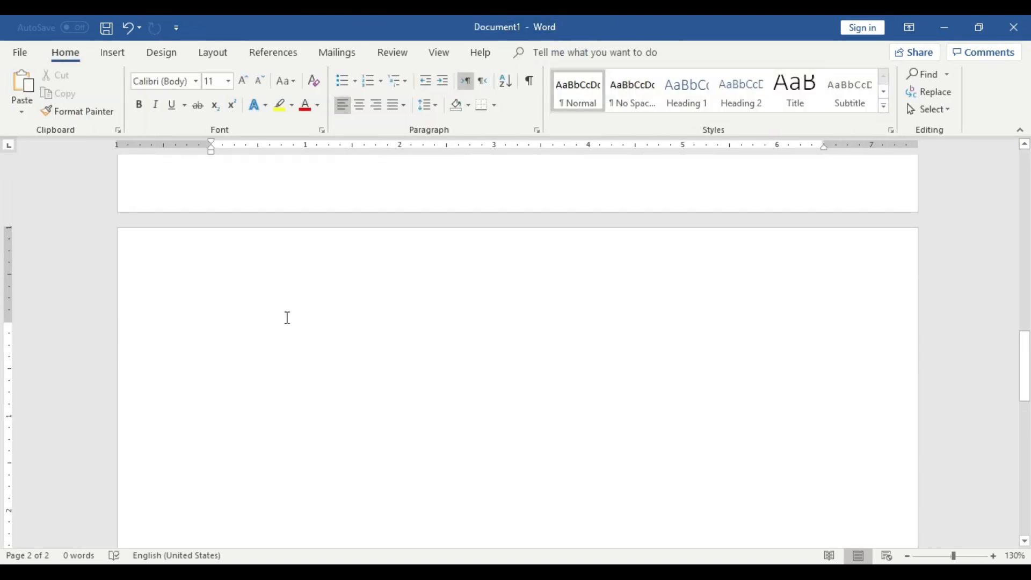
click(114, 52)
click(115, 98)
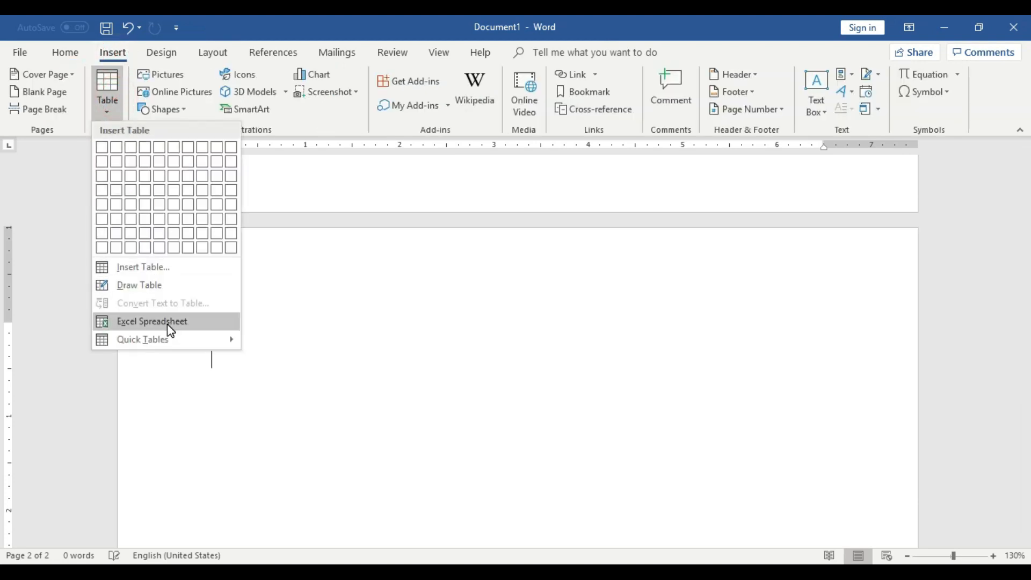
click(143, 285)
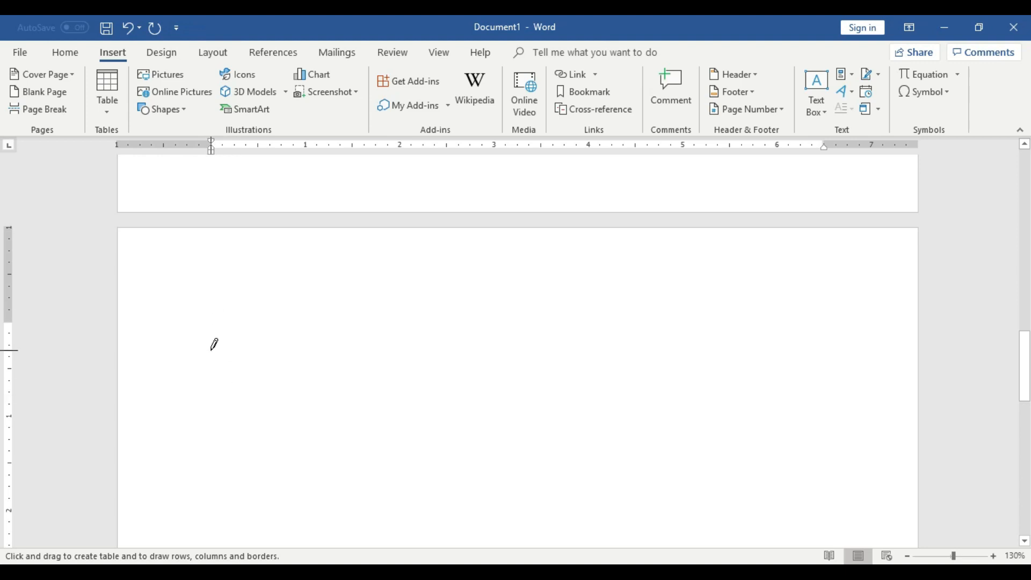
mouse_move(212, 350)
mouse_down()
mouse_move(428, 352)
mouse_move(596, 431)
mouse_move(797, 463)
mouse_move(827, 472)
mouse_move(842, 495)
mouse_up()
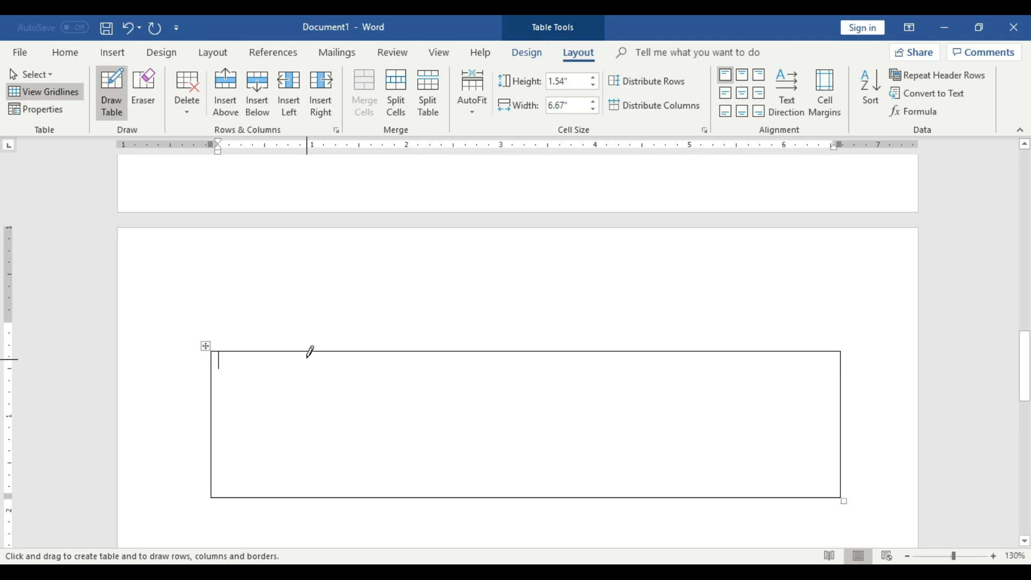
Draw lines across the table forming three rows, a first column about 0.5" wide and a second column about 2.25" wide.
drag(260, 351, 260, 480)
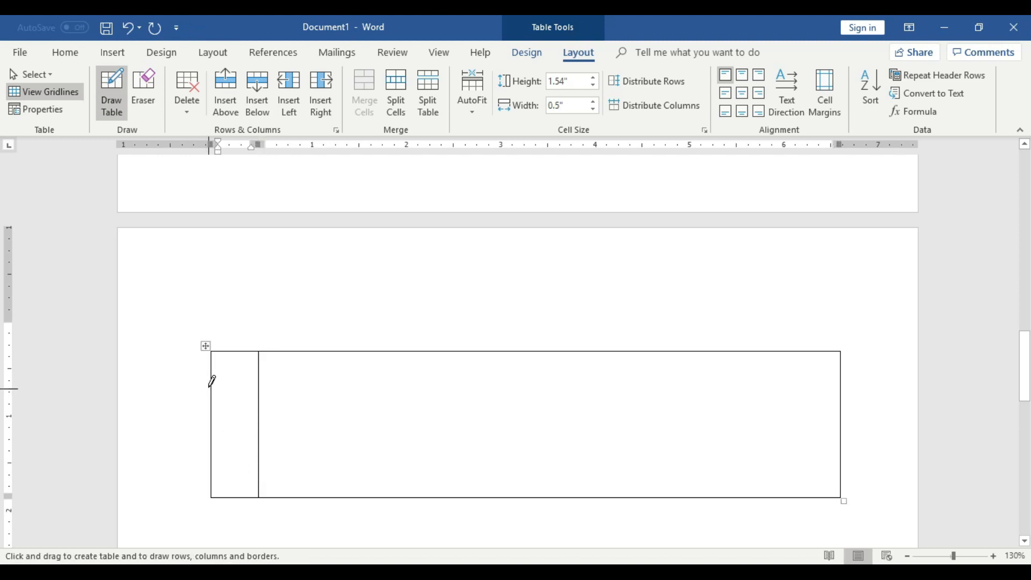
drag(211, 382, 329, 383)
drag(527, 383, 526, 383)
drag(212, 375, 394, 377)
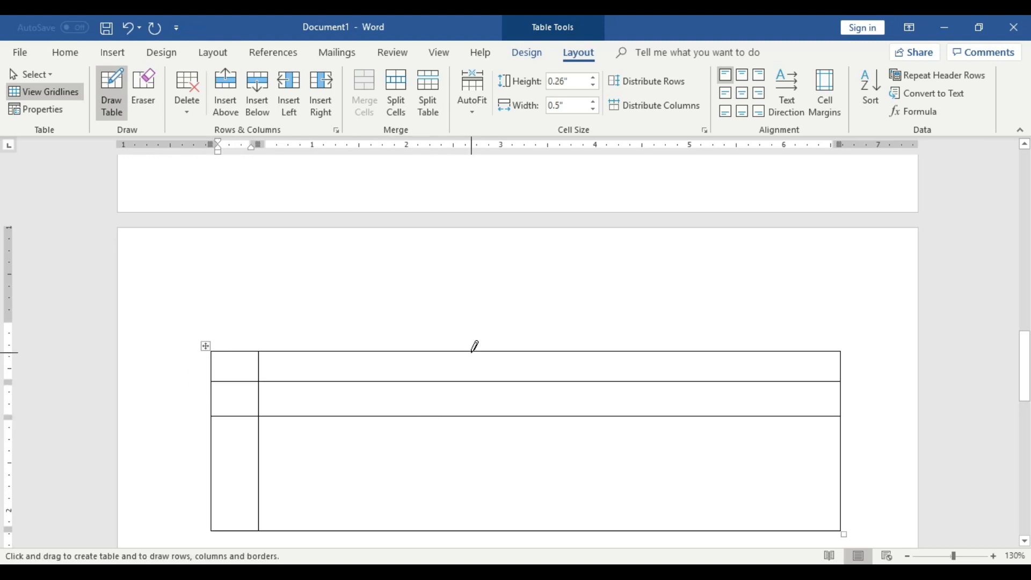
drag(473, 353, 473, 476)
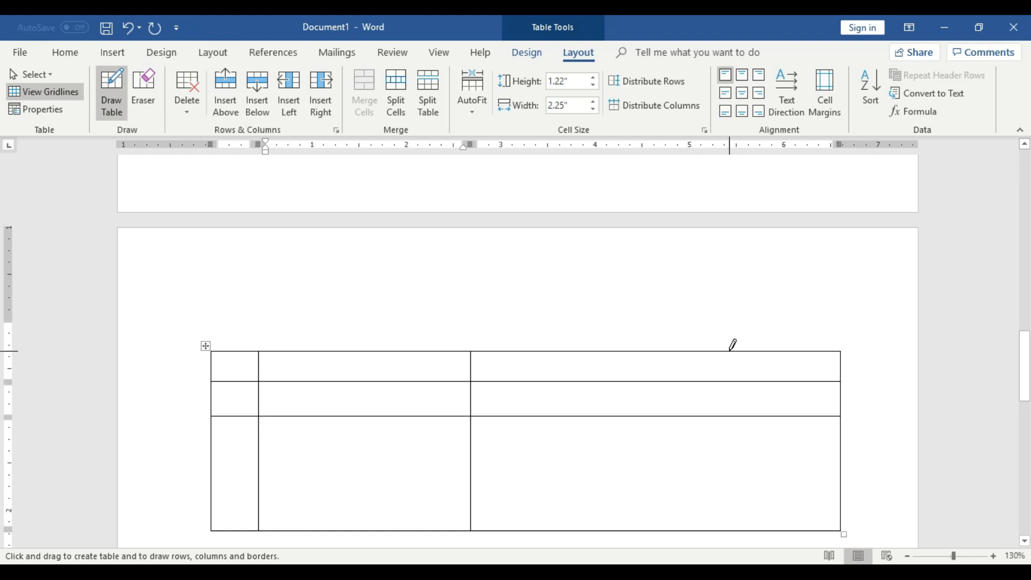
drag(720, 351, 720, 537)
scroll(782, 452, down, 5)
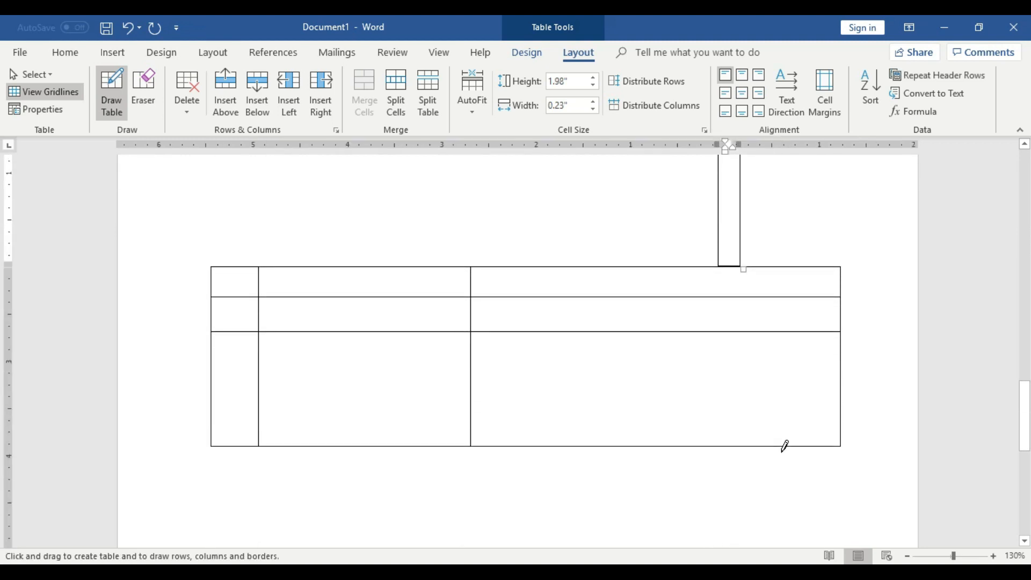
key(ctrl+z)
scroll(785, 445, up, 4)
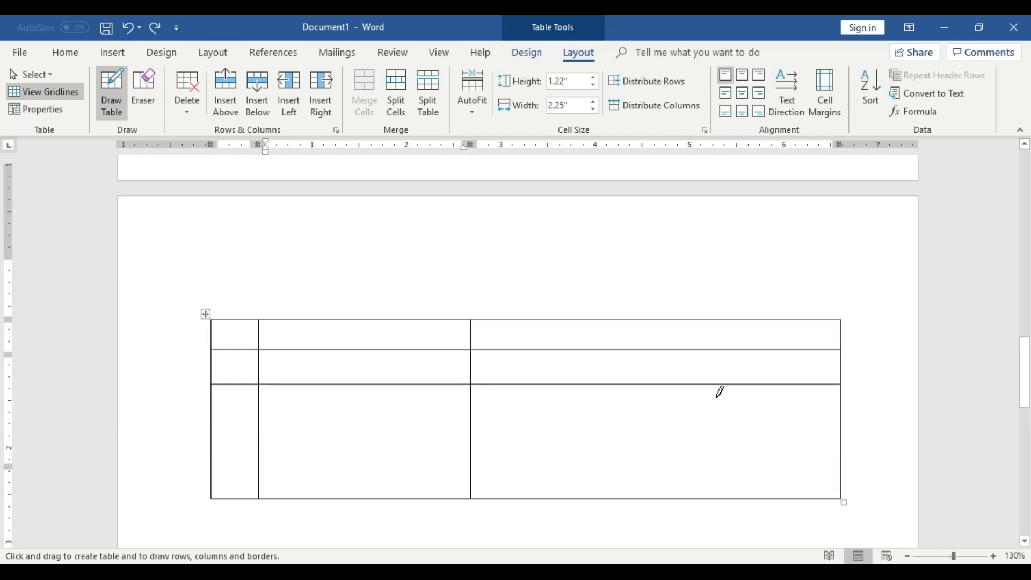
Draw a fourth column about 1.39" wide, and subdivide the bottom-row cells of the second, third and fourth columns with extra lines.
scroll(719, 391, down, 1)
drag(713, 286, 710, 466)
drag(472, 415, 708, 416)
drag(586, 353, 588, 416)
mouse_move(654, 464)
mouse_down()
mouse_move(641, 412)
mouse_move(647, 421)
mouse_up()
drag(260, 424, 468, 424)
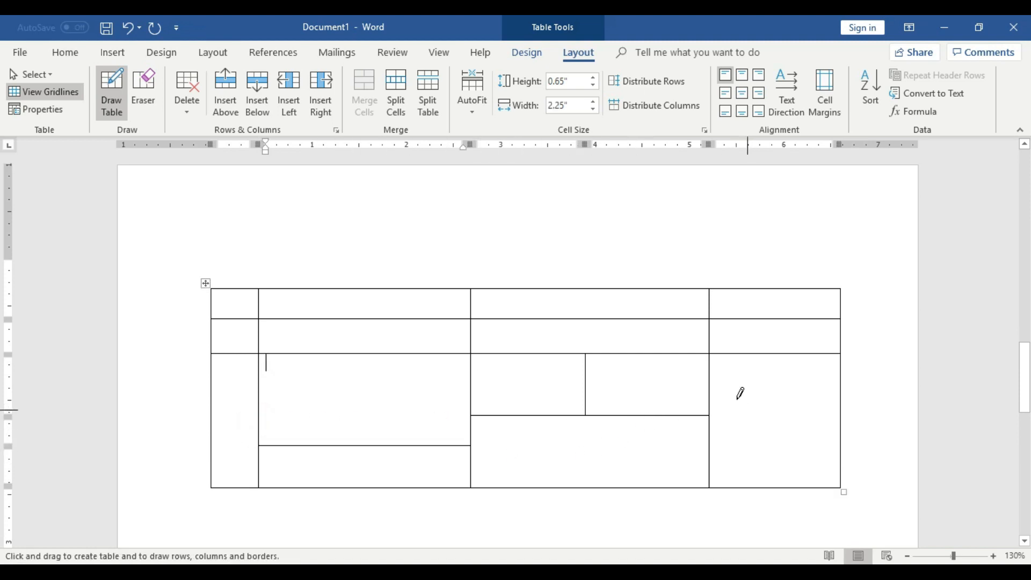
drag(712, 373, 839, 373)
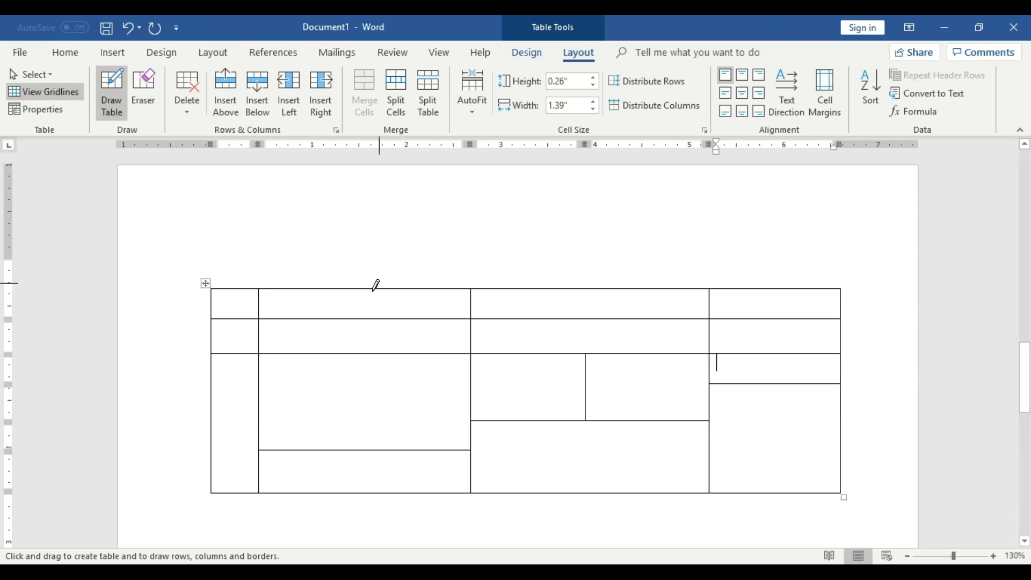
Stop drawing and enter "werwer" in the bottom row's second column, and "werwrw" and "rtyrtyrty" in the third column's upper and lower cells.
click(110, 89)
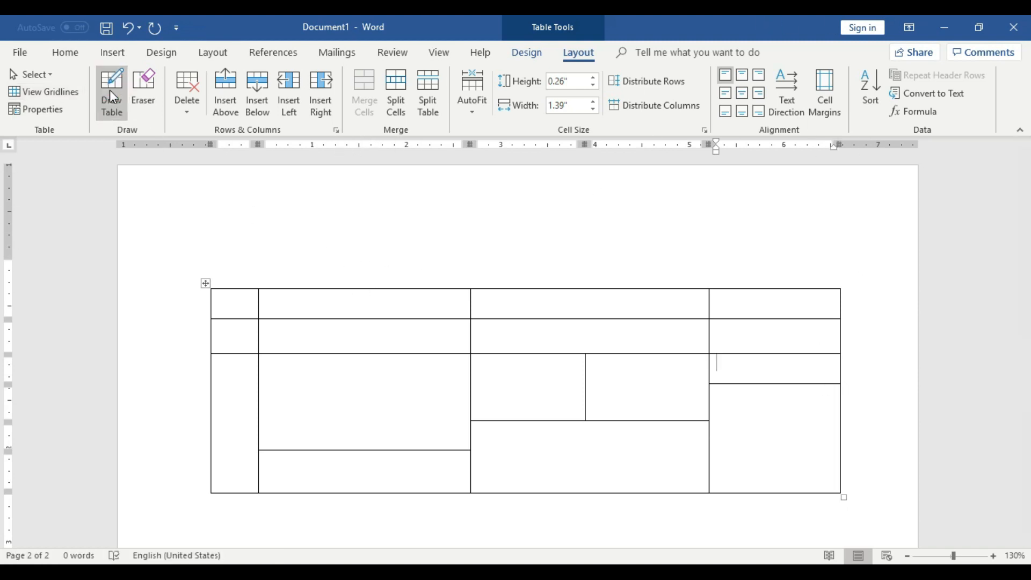
click(329, 346)
click(329, 398)
text(wer)
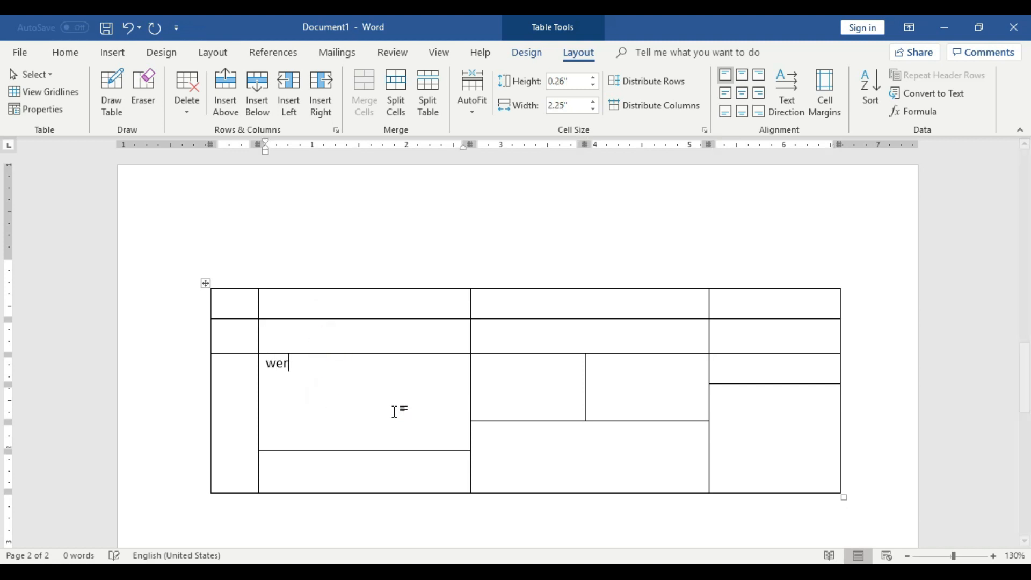
text(wer)
click(495, 398)
text(werwrw)
click(585, 462)
text(rtyrty)
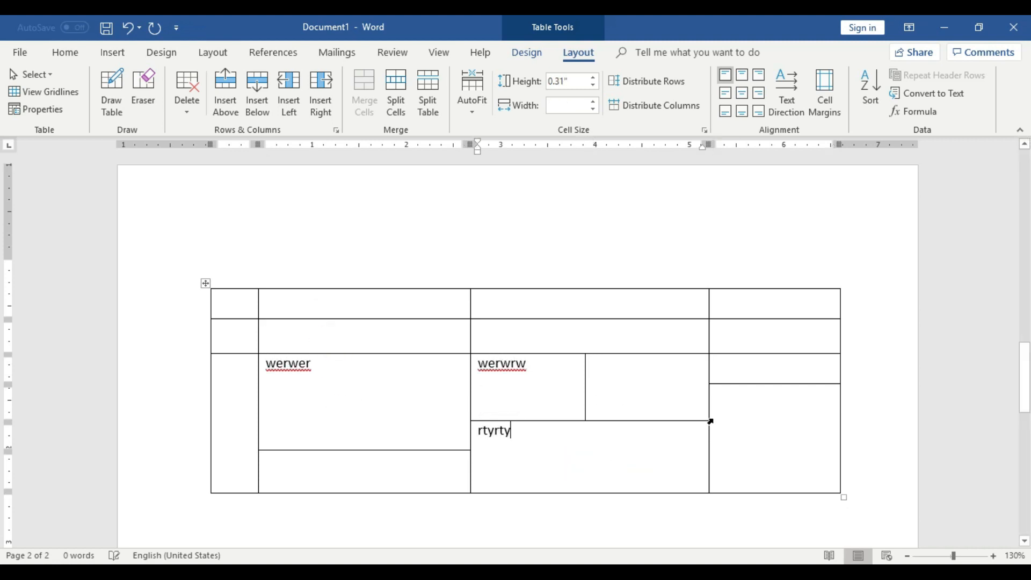
text(rty)
Enter "rtyrtyr" and "yrtyr" in the upper and lower cells of the fourth column's divided bottom row.
click(771, 417)
text(yrtyr)
click(754, 359)
text(rtyrtyr)
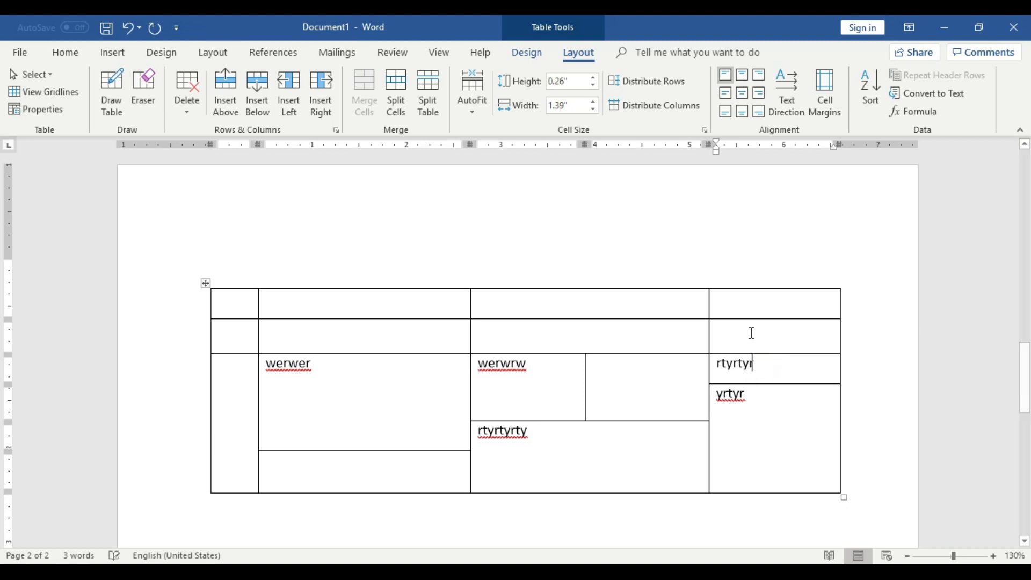
Fill the first row's last three columns with "ryr", "rtyryr" and "tryrty", and enter "ryr" in the second row's third column.
click(738, 303)
text(tryrty)
click(618, 298)
text(rtyryr)
click(600, 338)
text(ryr)
click(293, 308)
text(ryr)
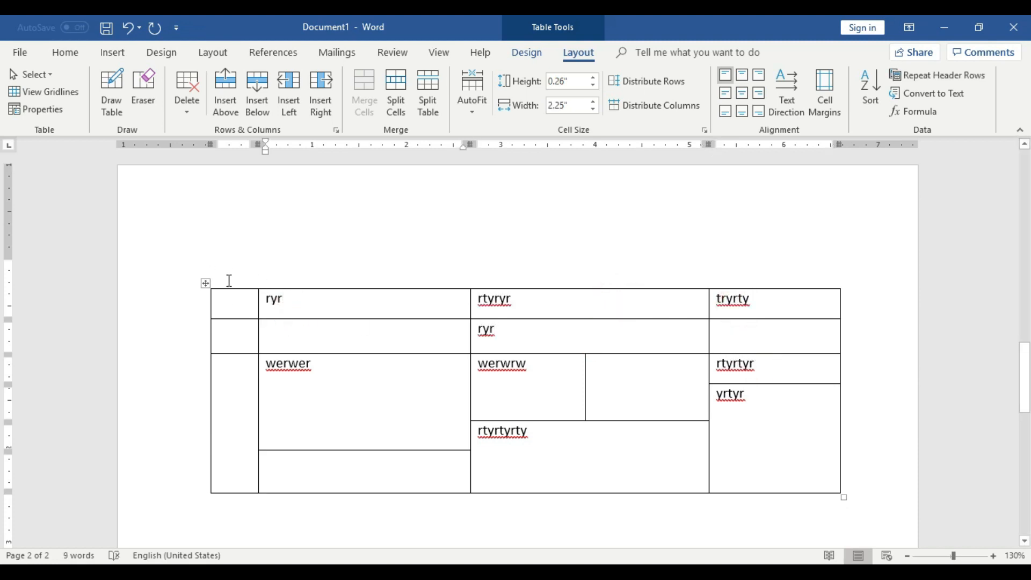
Add blank lines below the table and enter a person's three-part name on one line, separated by tabs.
scroll(210, 295, down, 5)
click(548, 302)
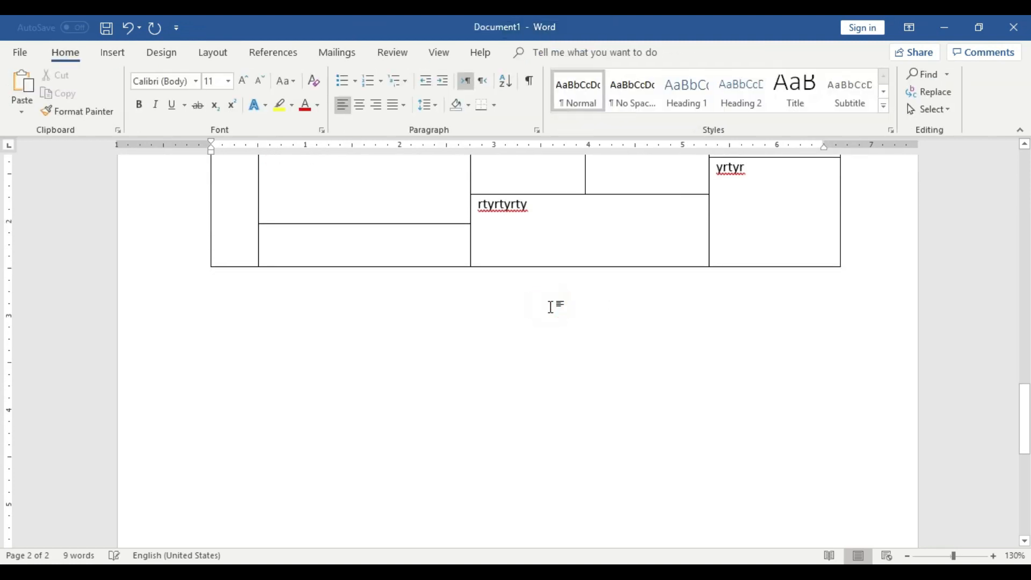
scroll(551, 308, down, 2)
key(Return)
key(Return)
key(Return)
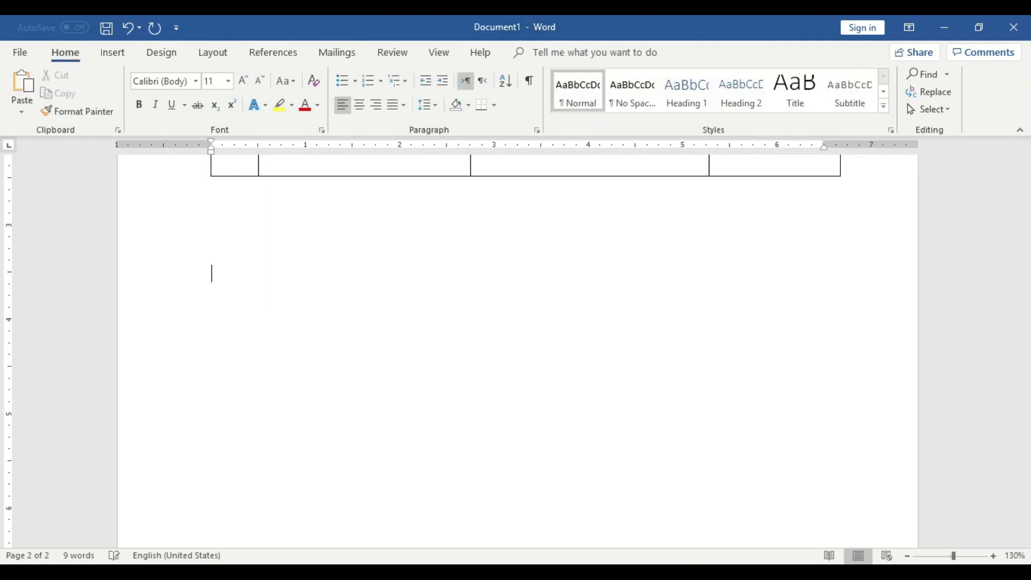
scroll(535, 306, down, 4)
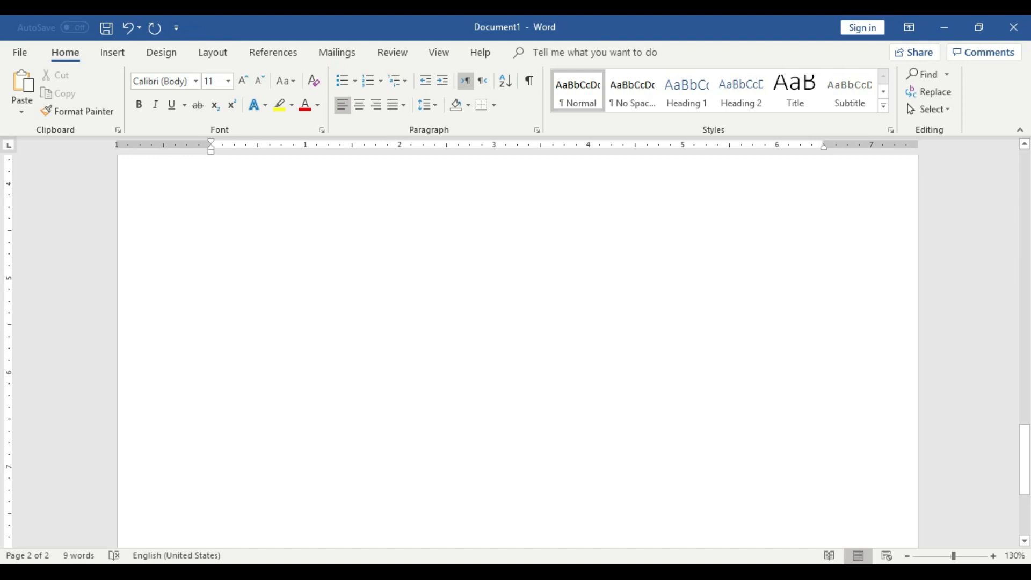
scroll(536, 299, up, 2)
text(Arsalan Mukhtar)
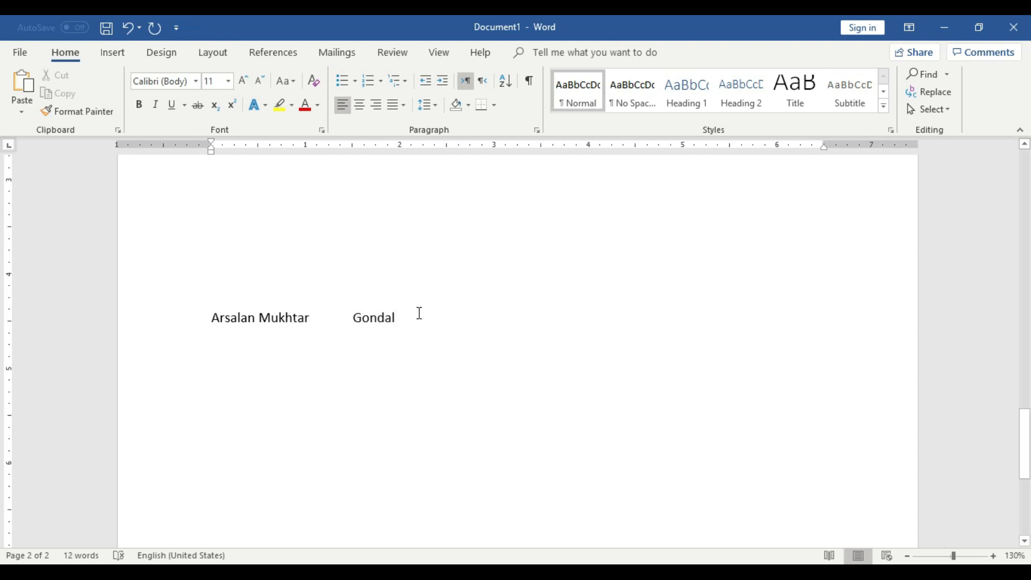
click(259, 318)
key(Tab)
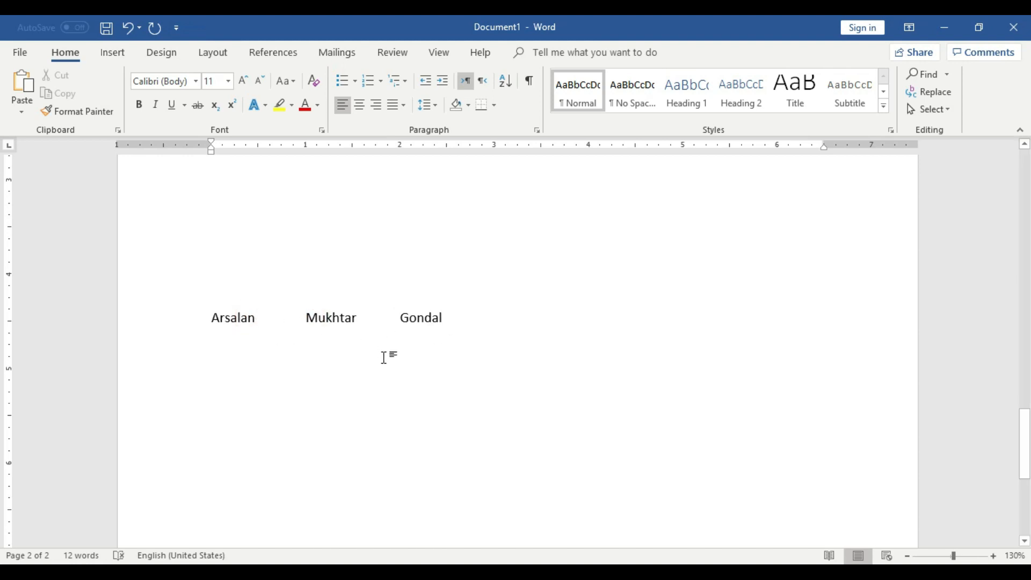
Try to convert the tab-separated name line into a three-column table split at tabs, and undo the conversion.
click(112, 53)
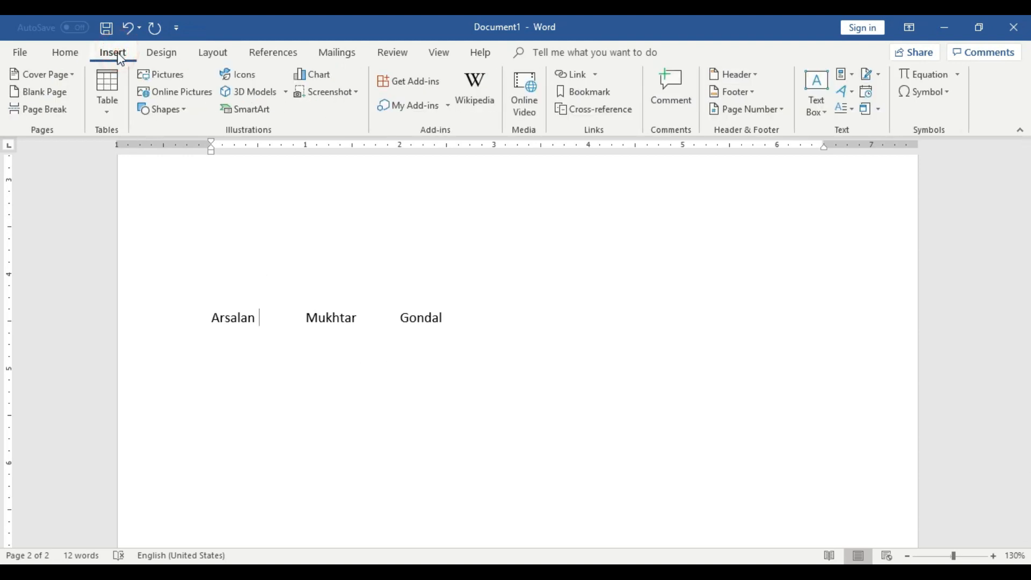
click(118, 101)
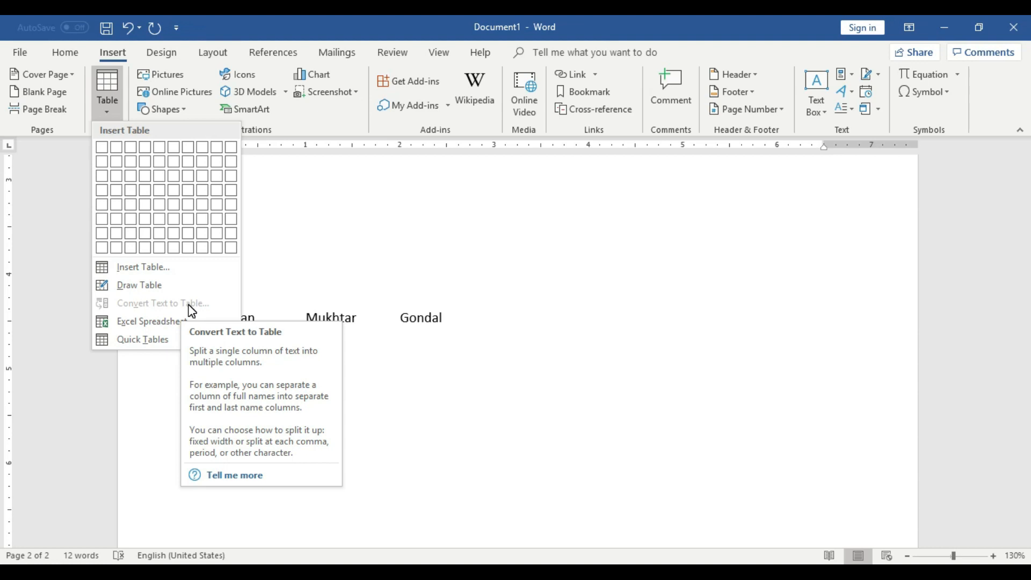
click(417, 303)
drag(458, 317, 219, 320)
click(107, 96)
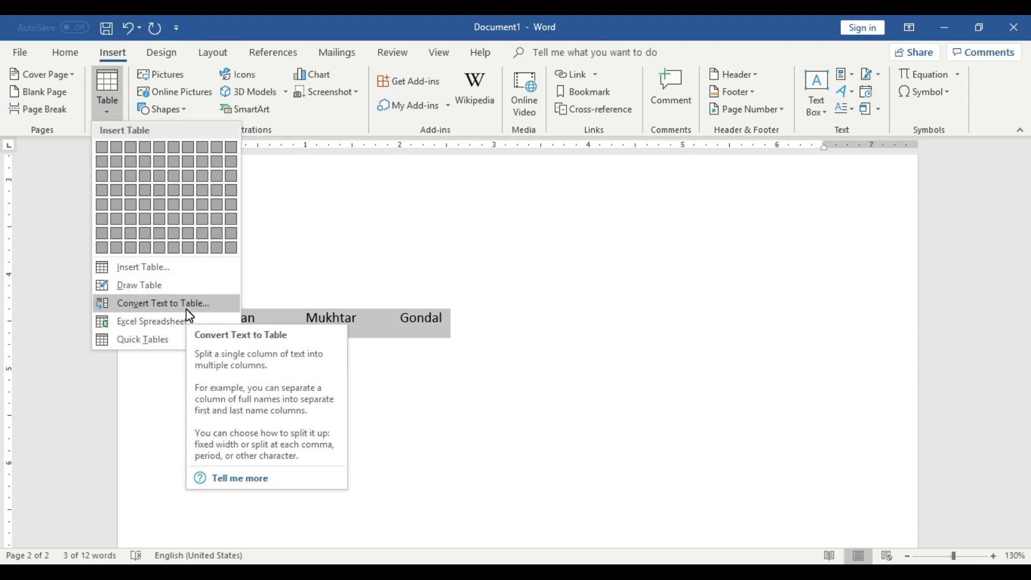
drag(464, 200, 617, 210)
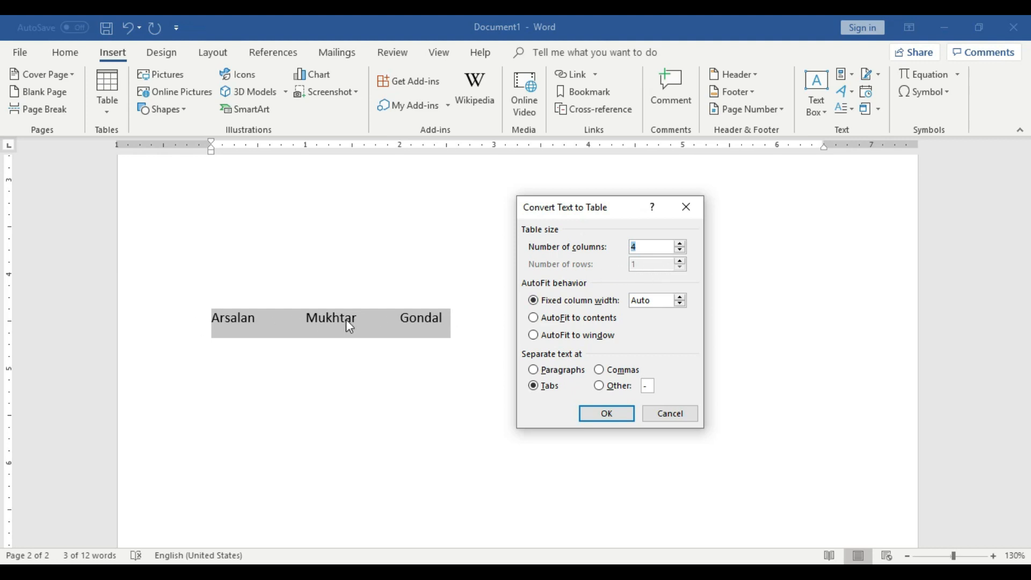
click(680, 250)
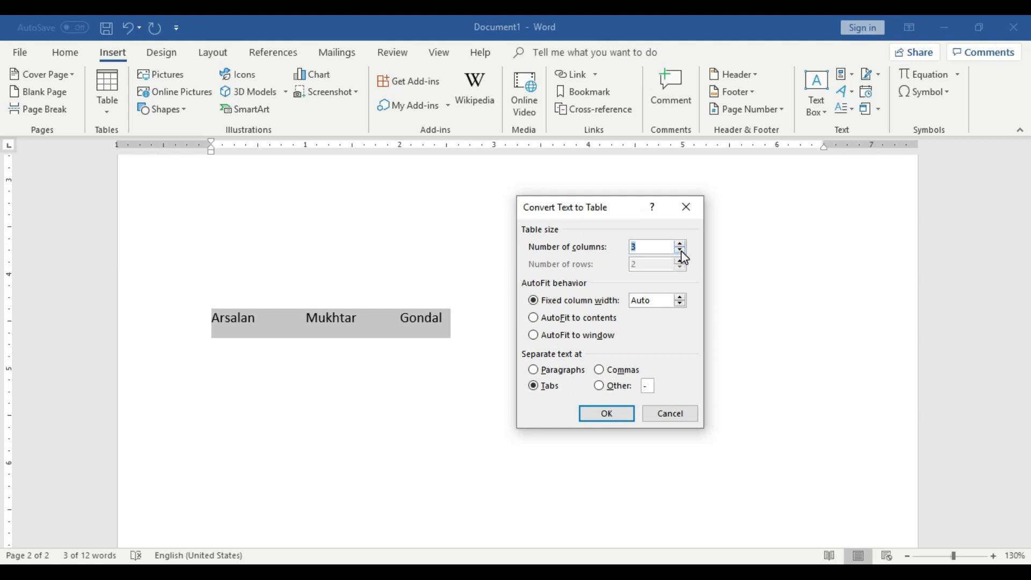
click(622, 415)
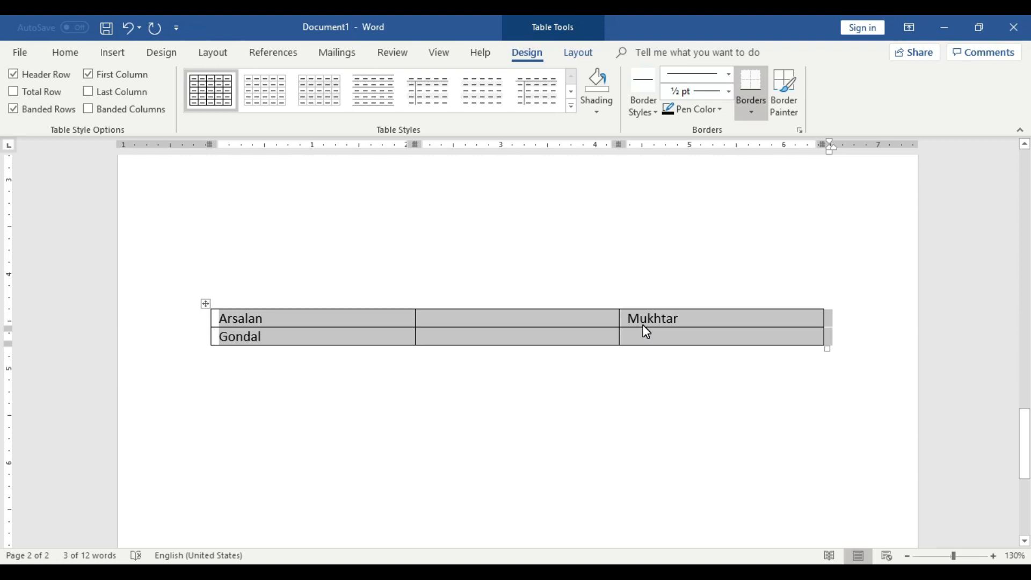
key(ctrl+z)
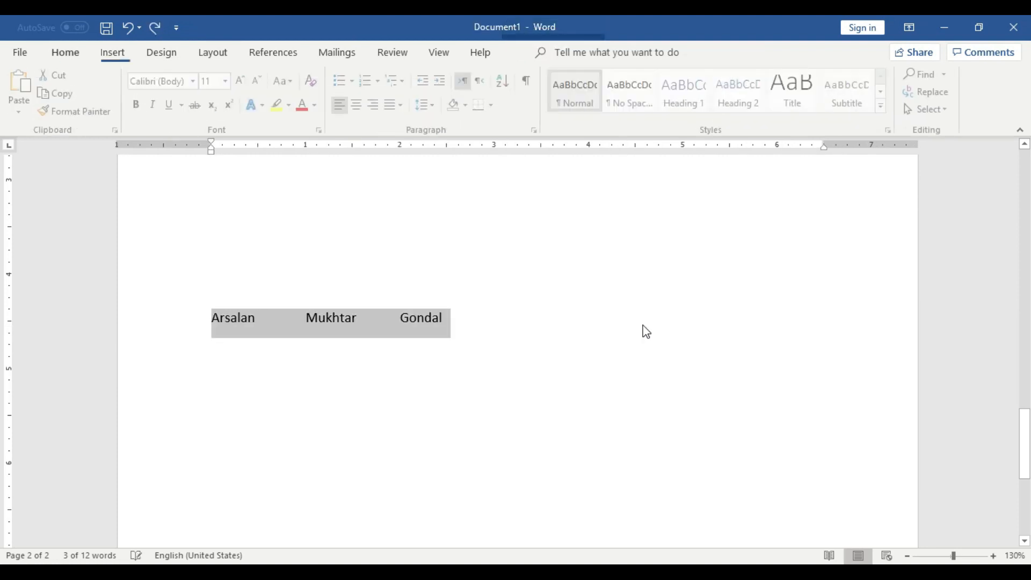
Replace the spacing between the three name parts so that only a single tab separates each part.
click(505, 350)
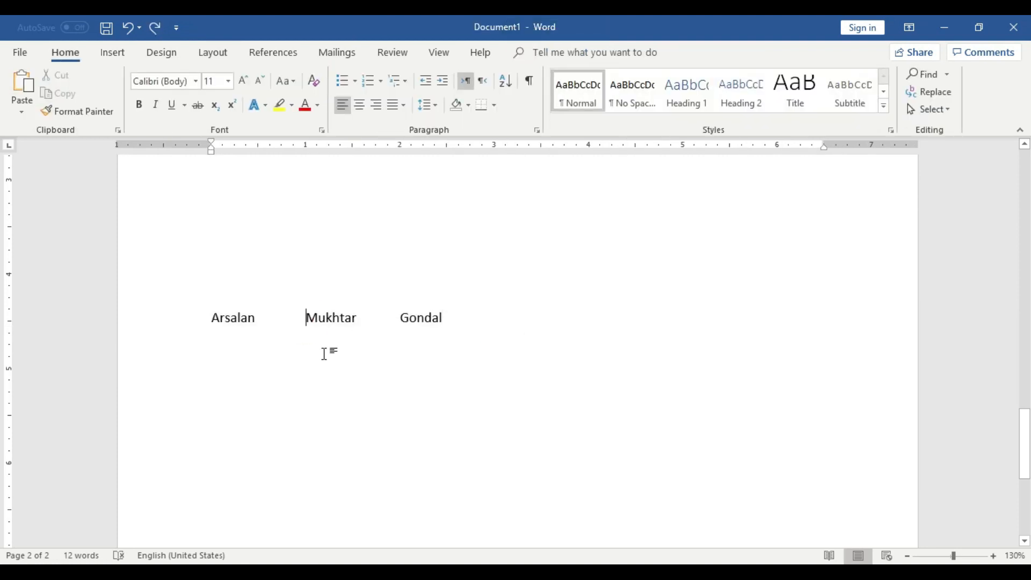
key(BackSpace)
key(BackSpace)
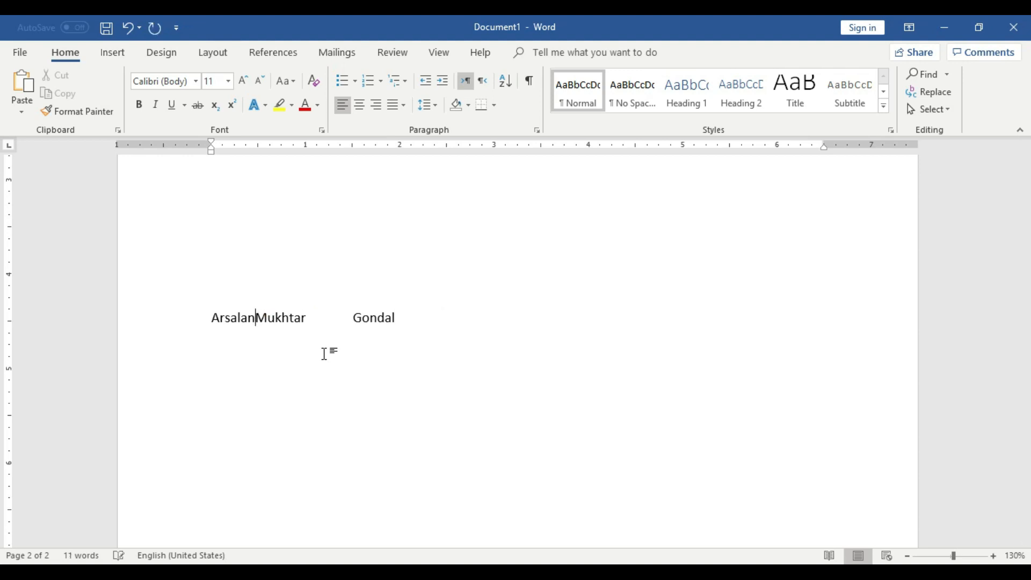
click(354, 318)
key(BackSpace)
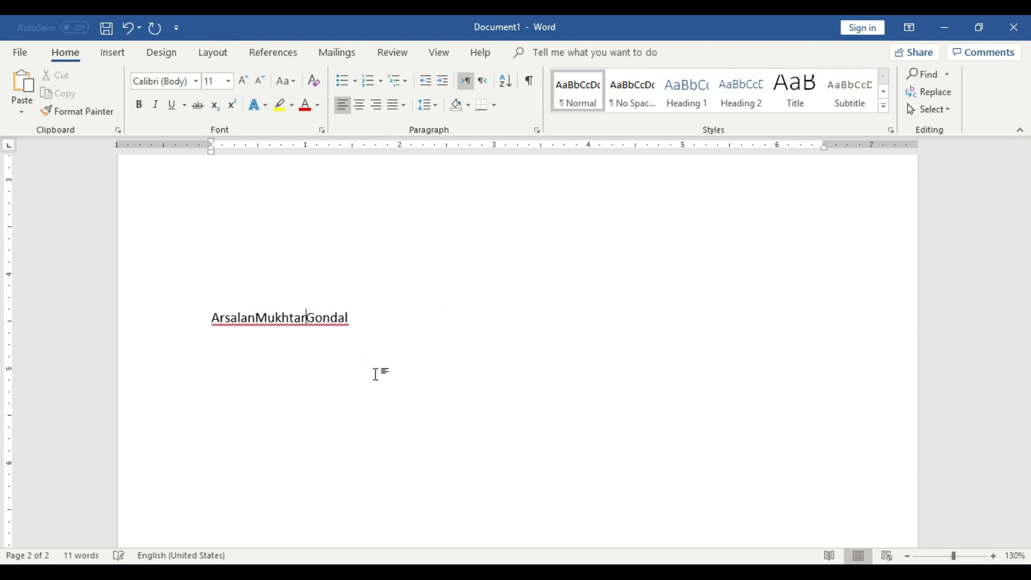
key(Tab)
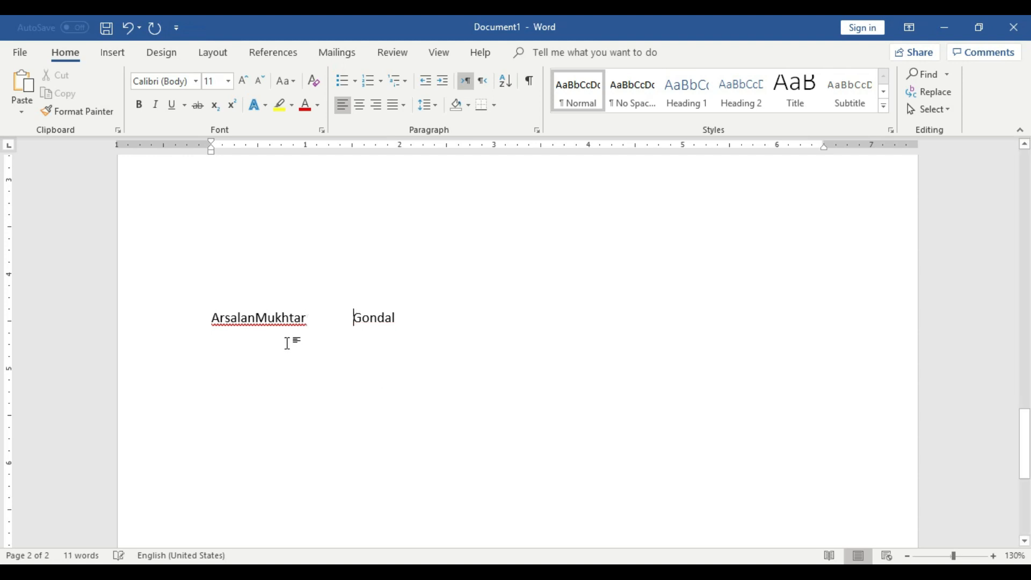
click(252, 318)
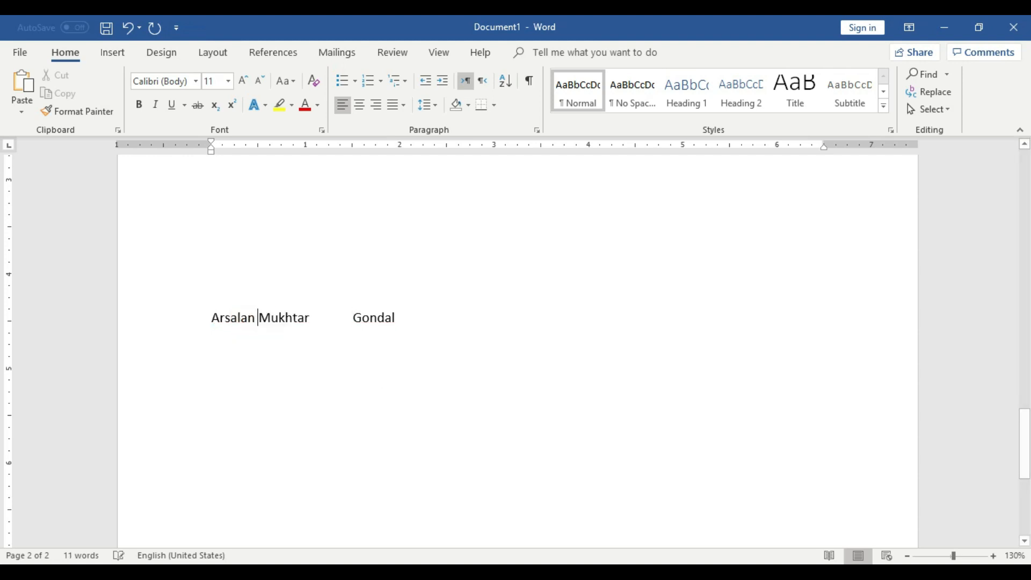
click(321, 363)
Convert the name line into a one-row, three-column table with automatic fixed column width, separating text at tabs.
drag(415, 320, 212, 320)
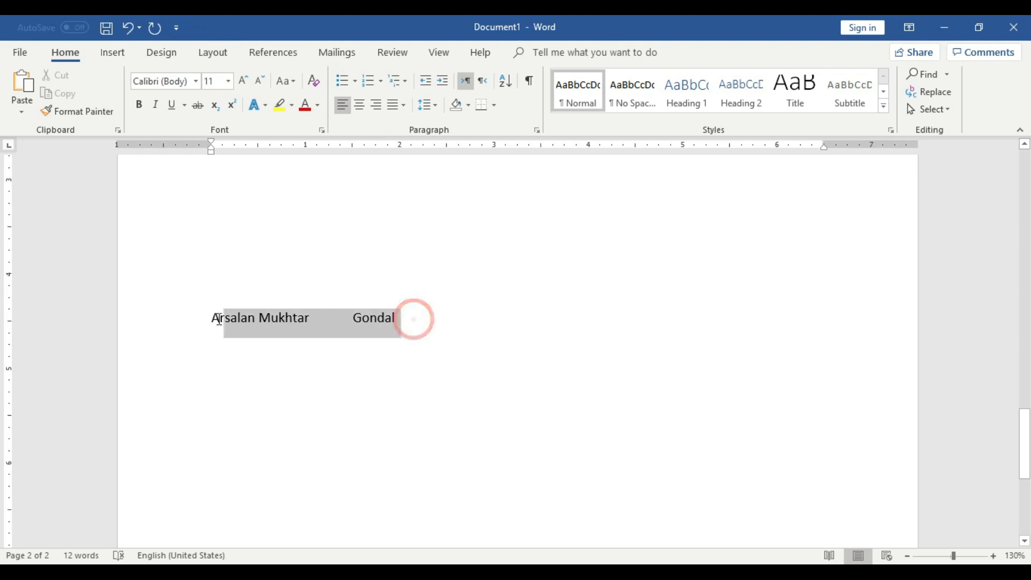
click(110, 54)
click(108, 75)
click(182, 302)
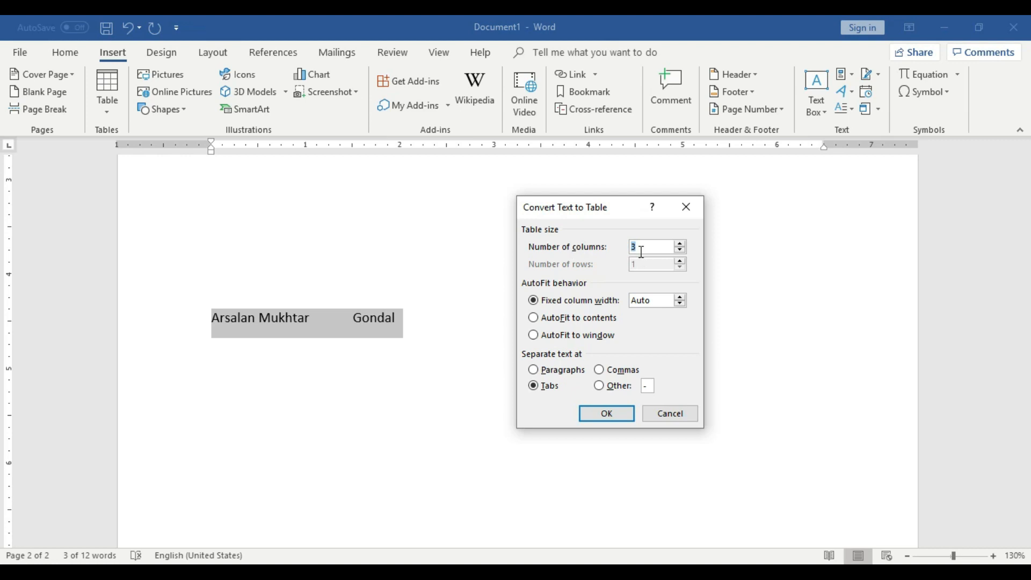
click(623, 414)
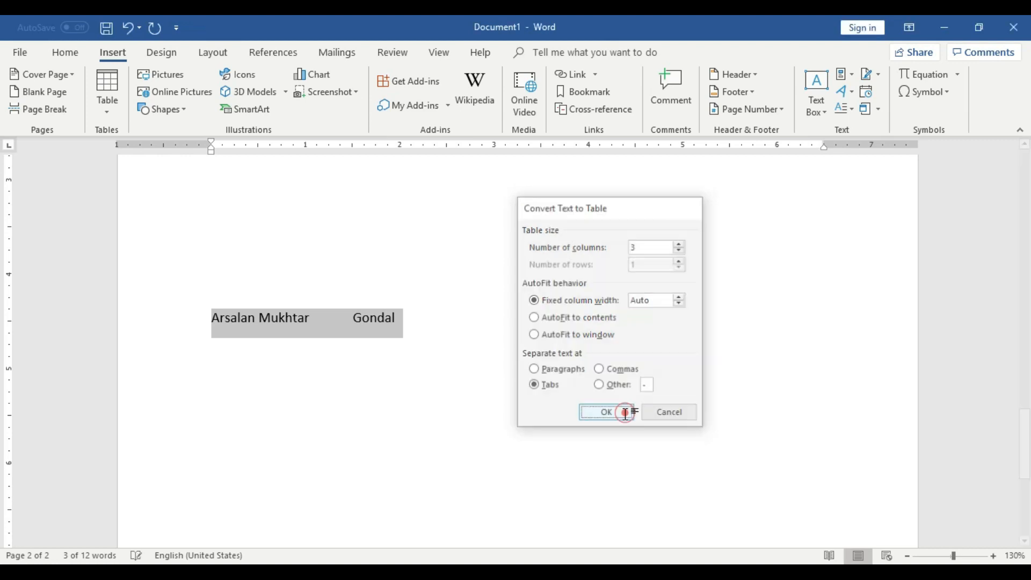
click(624, 414)
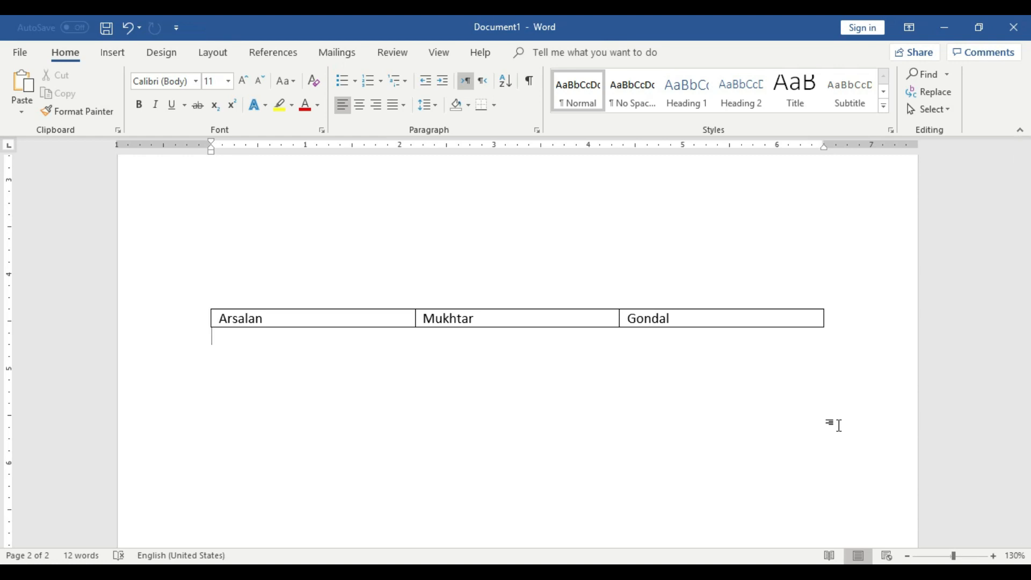
Add blank lines below the converted table until the insertion point is on a new third page.
key(Return)
key(Return)
scroll(795, 416, down, 5)
key(Return)
key(Return)
key(Return)
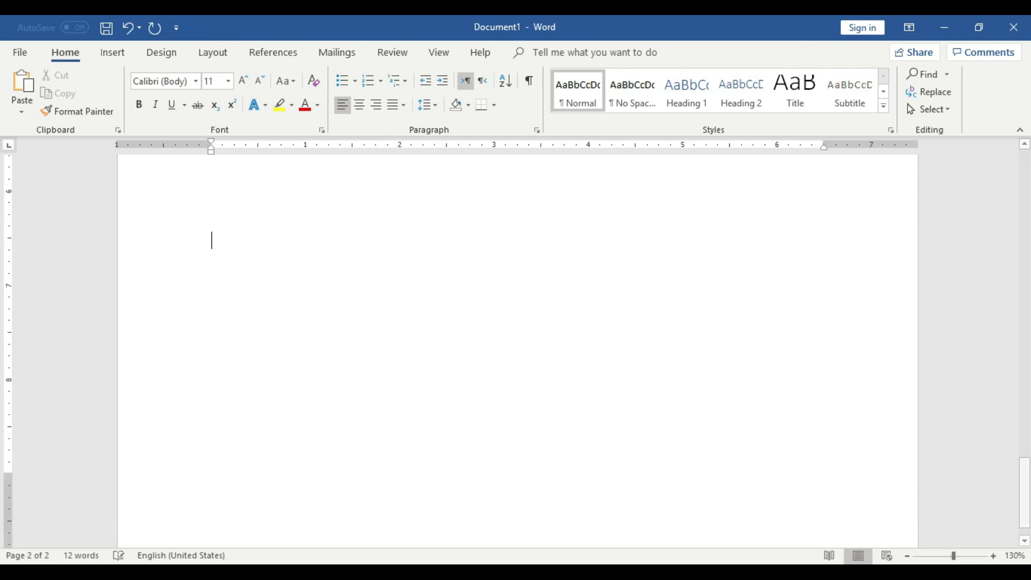
scroll(805, 415, up, 3)
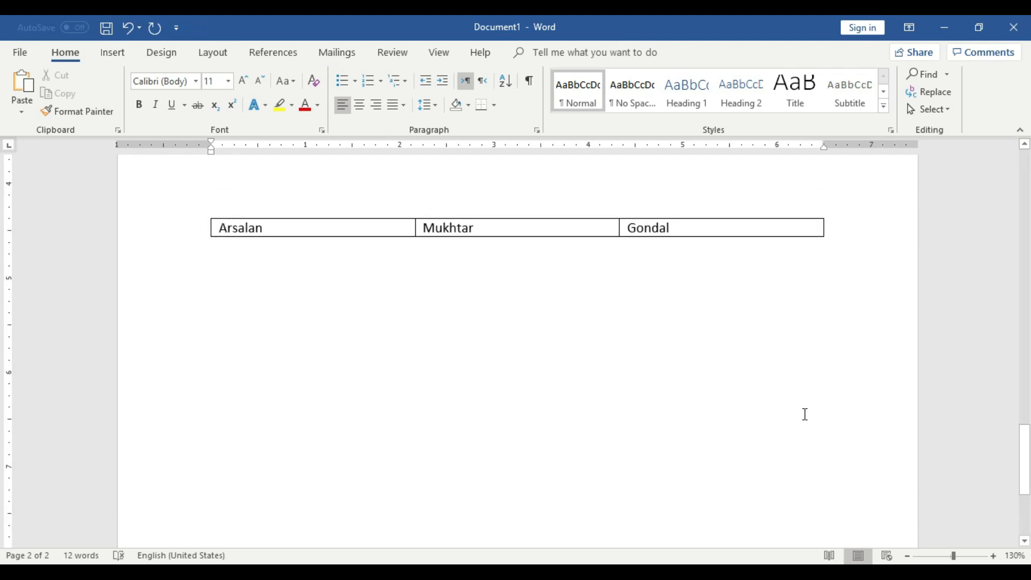
drag(1023, 437, 1025, 536)
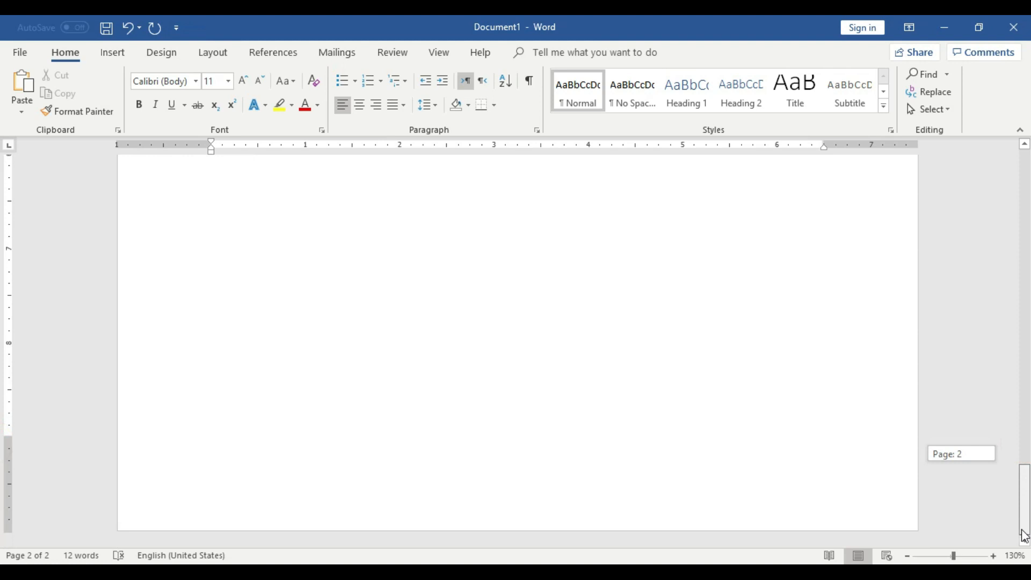
click(543, 526)
key(Return)
key(Return)
key(Return)
key(Return)
key(Return)
key(Return)
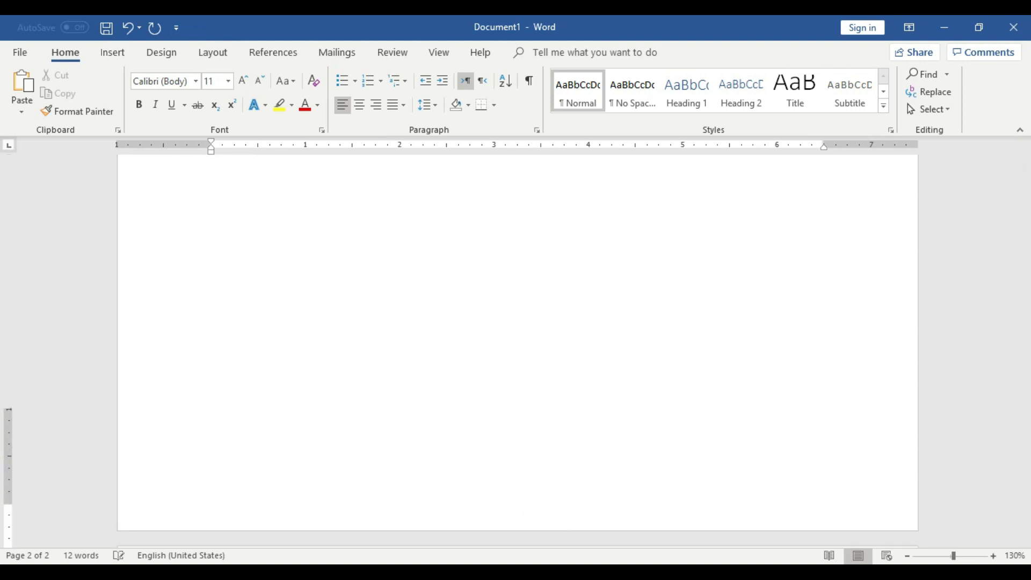
key(Return)
scroll(621, 458, down, 3)
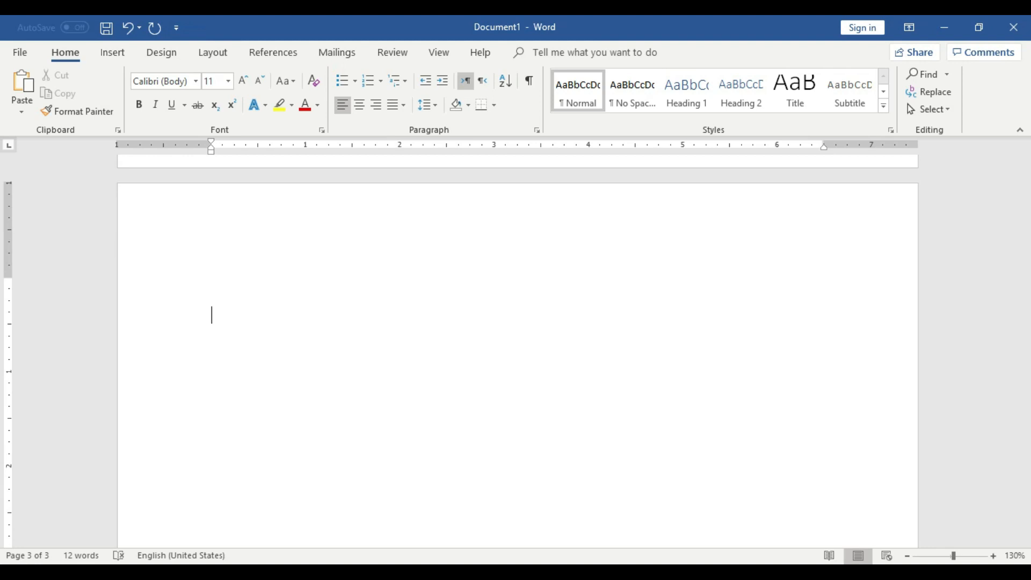
Switch to File Explorer and open the Time Calculation workbook from the My Formate folder on Local Disk (E:).
click(943, 29)
double_click(25, 214)
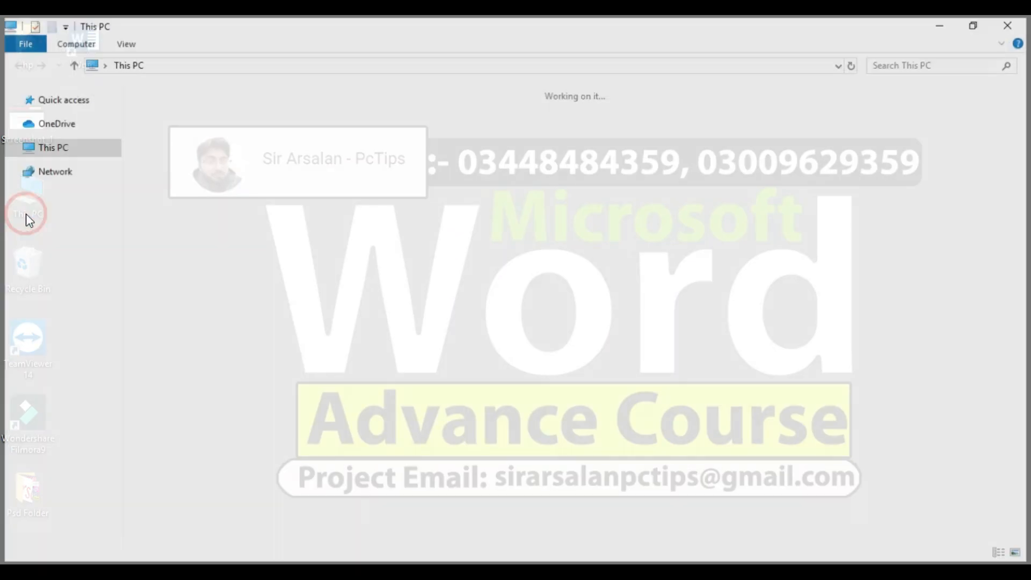
double_click(462, 215)
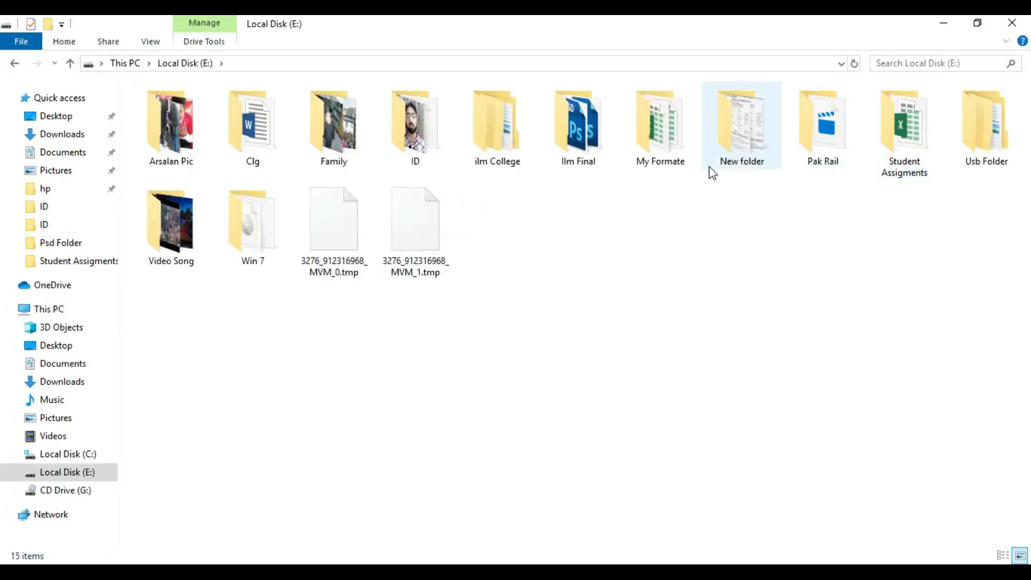
double_click(645, 158)
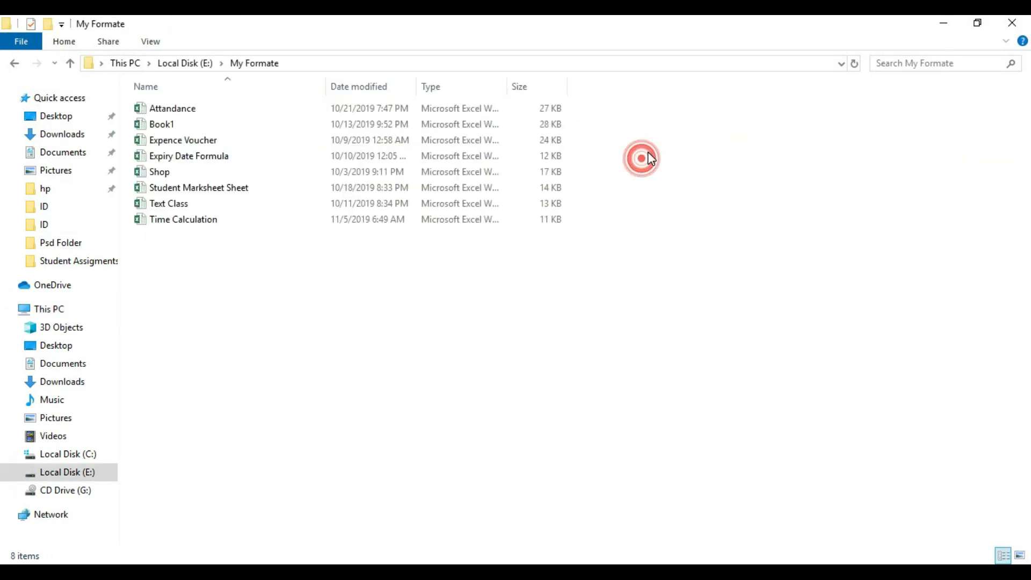
click(202, 224)
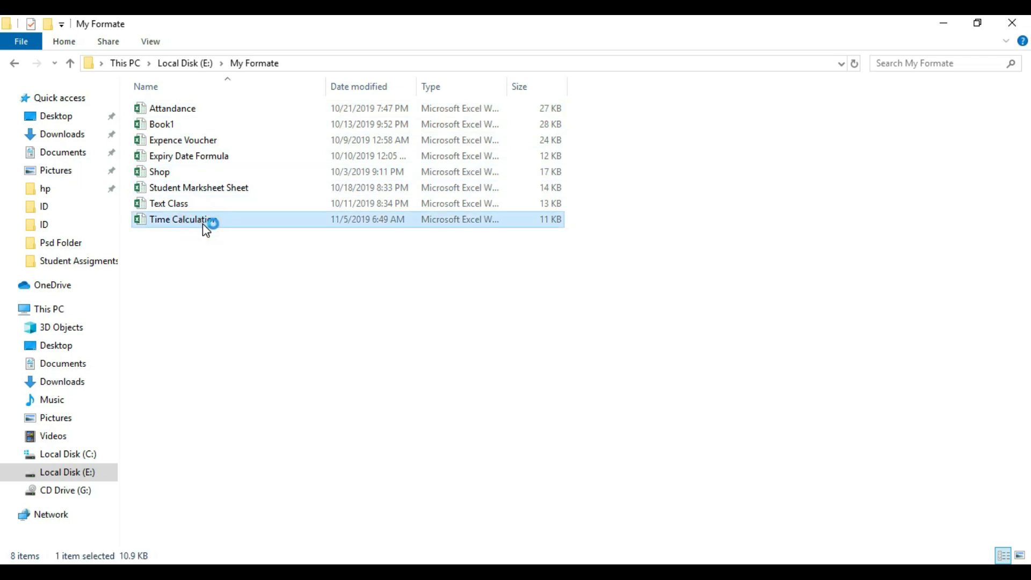
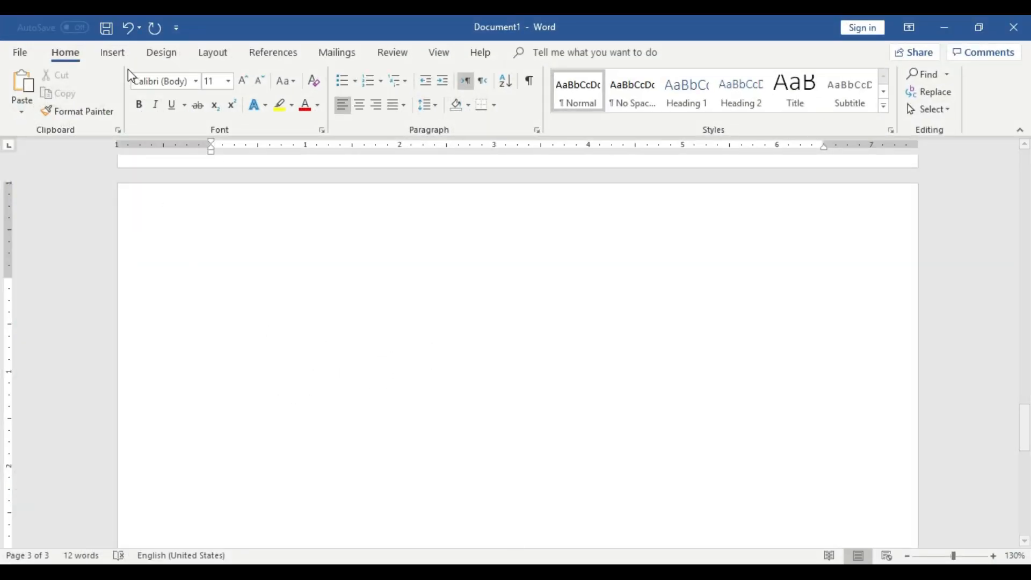
Insert an embedded Excel spreadsheet on the third page and keep its blank sheet open for editing.
click(119, 54)
click(110, 109)
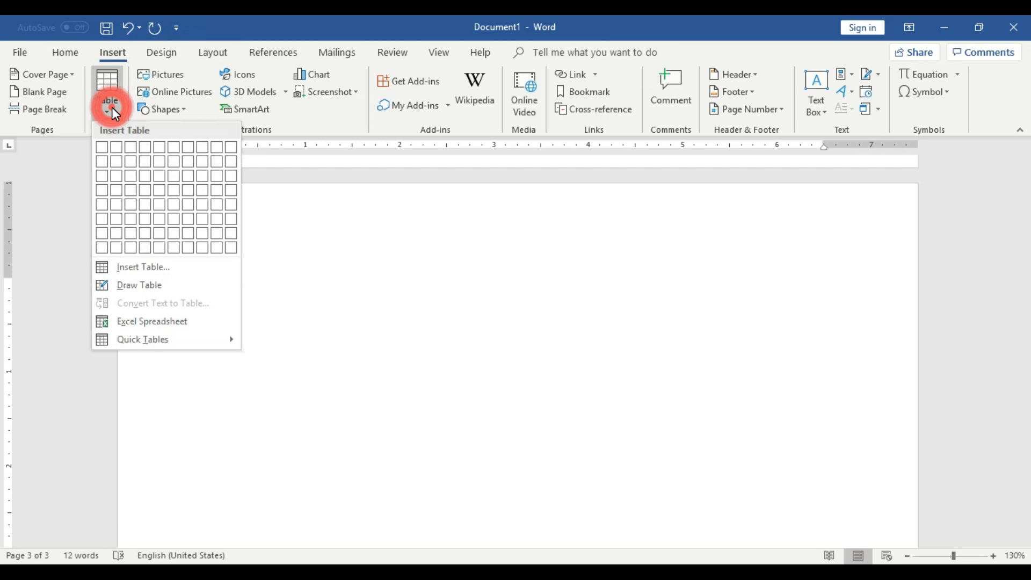
click(184, 321)
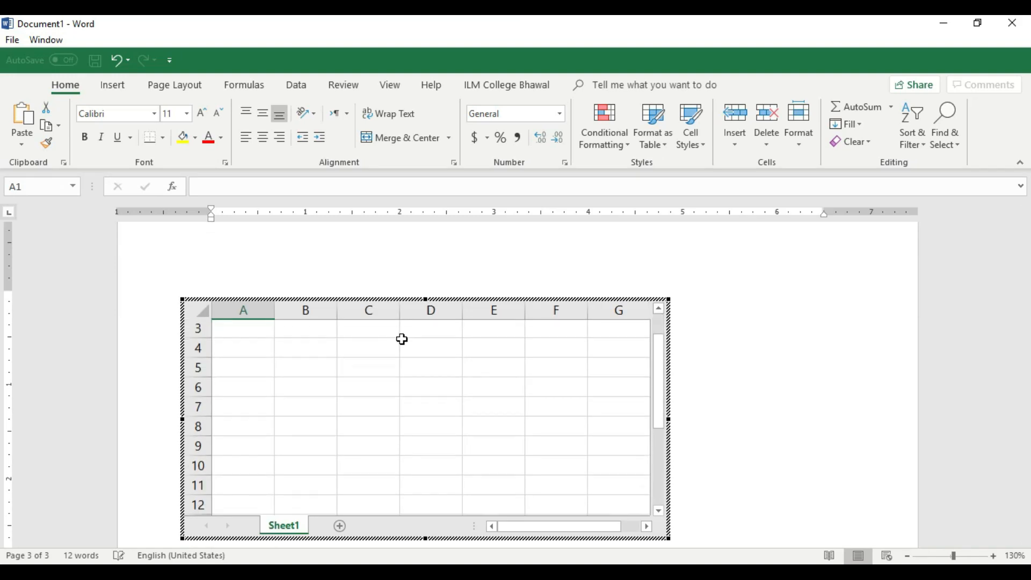
scroll(403, 340, down, 1)
scroll(607, 361, up, 2)
mouse_move(1024, 446)
mouse_down()
mouse_move(1025, 460)
mouse_move(1025, 452)
mouse_up()
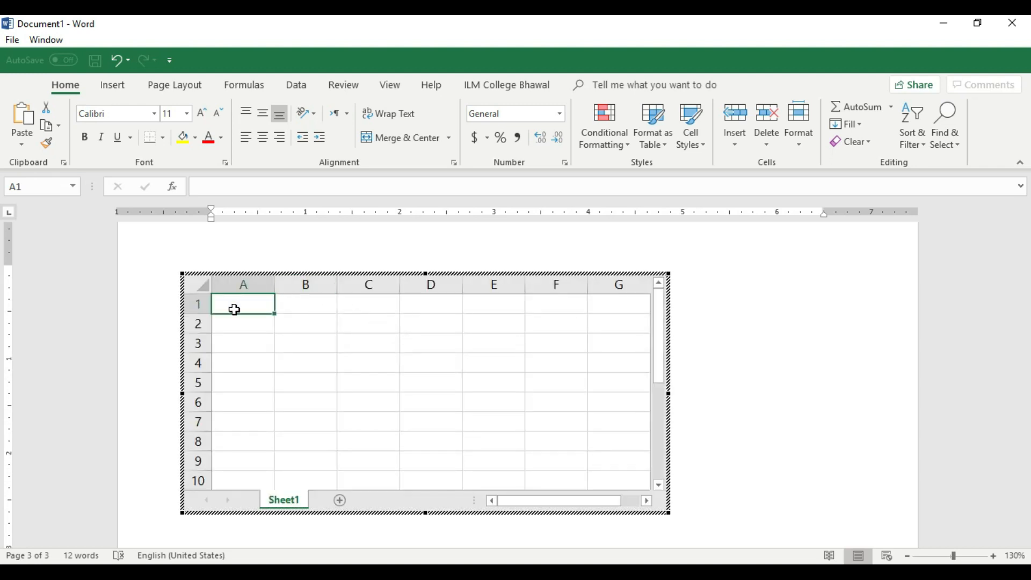
click(617, 532)
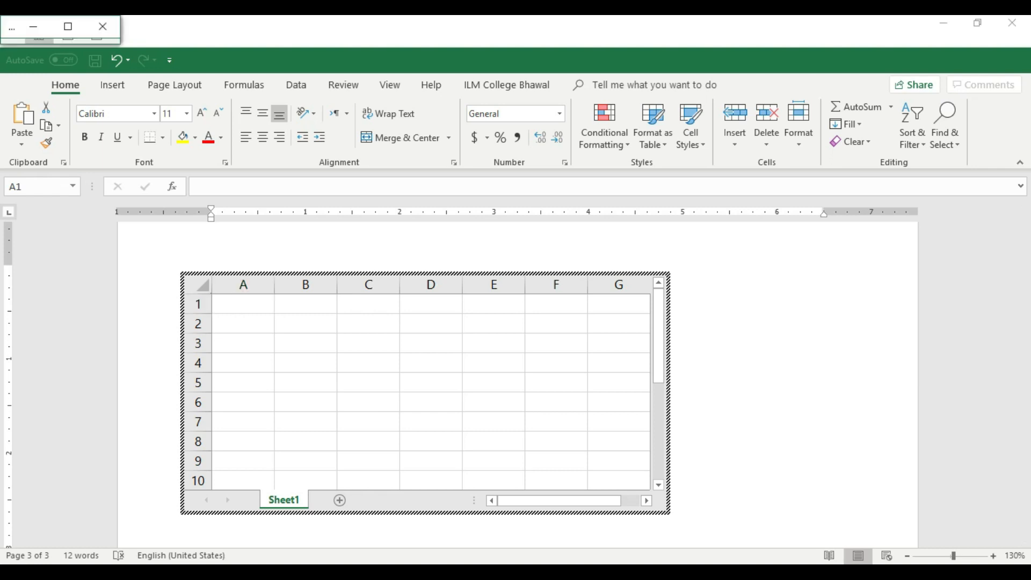
double_click(379, 440)
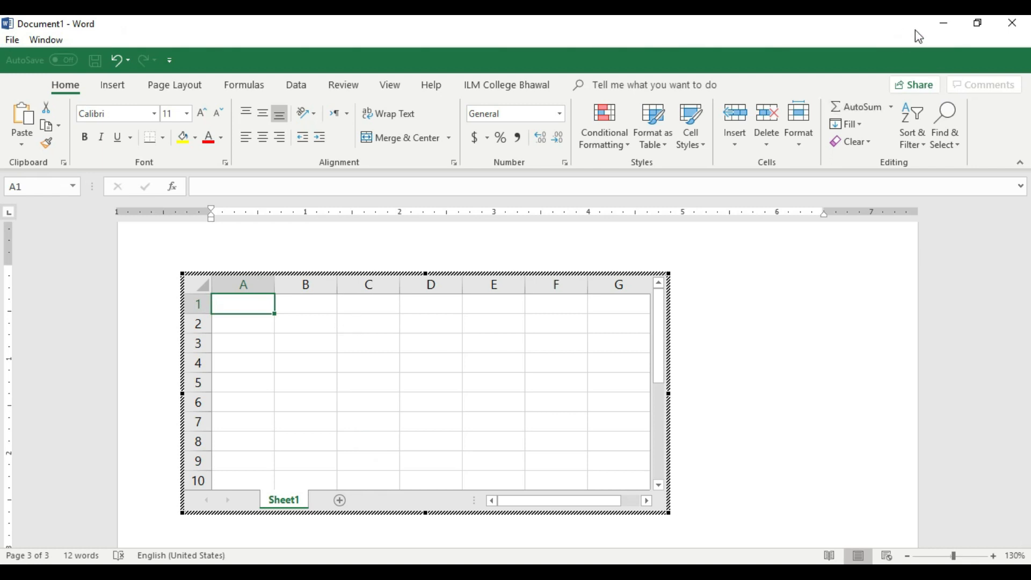
Switch to the Time Calculation workbook and copy the whole working-hours table, cells A1 to E13.
click(940, 25)
click(322, 385)
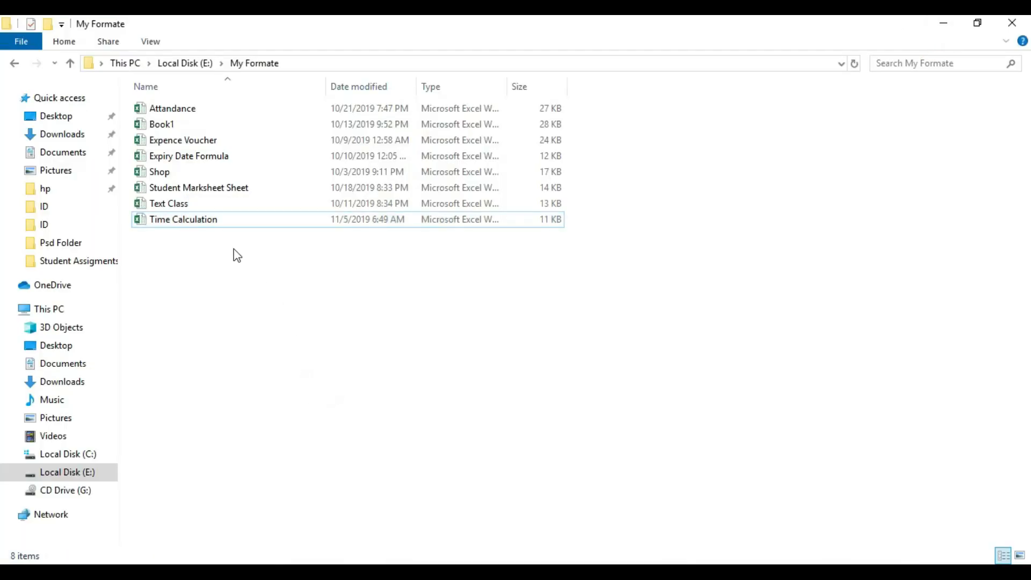
click(185, 220)
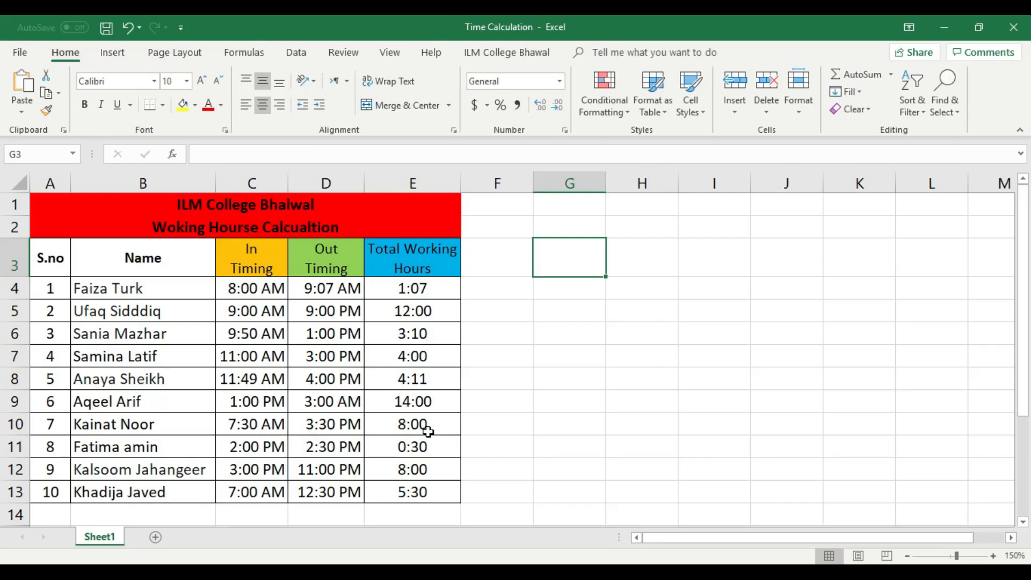
drag(437, 494, 18, 203)
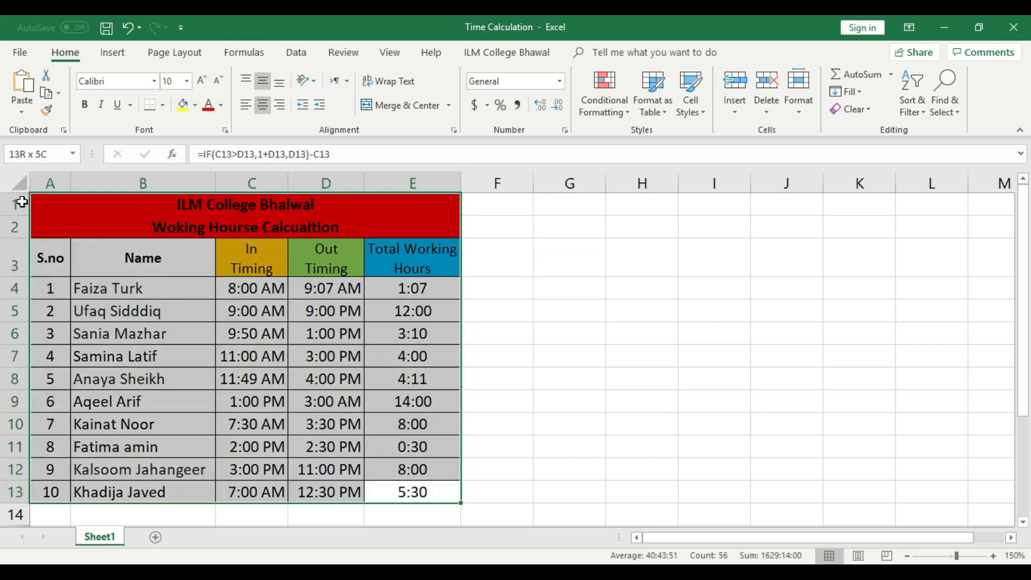
right_click(63, 207)
click(114, 230)
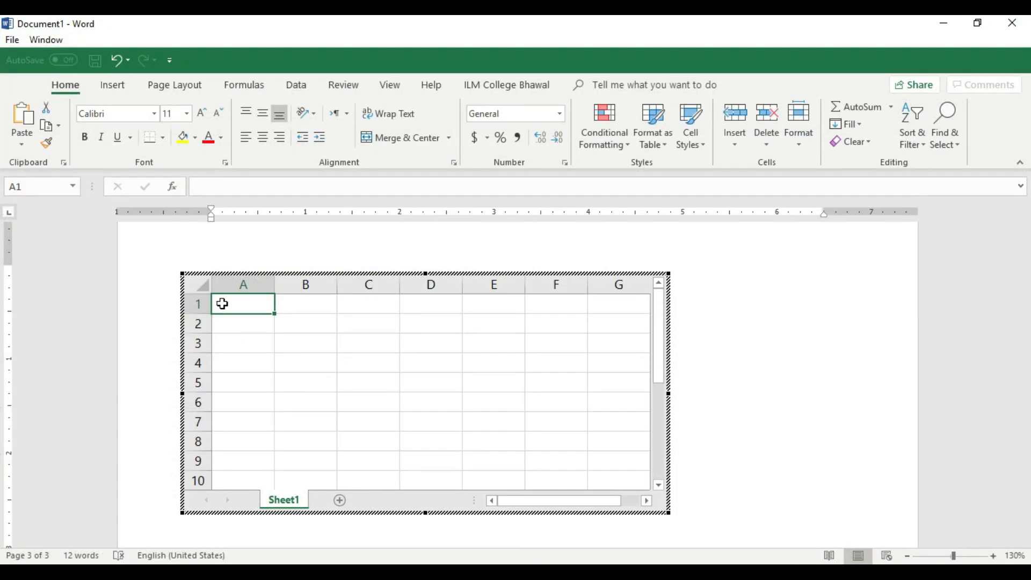
Paste the copied working-hours table at cell A1 of the embedded sheet in the Word document and finish editing it.
right_click(252, 304)
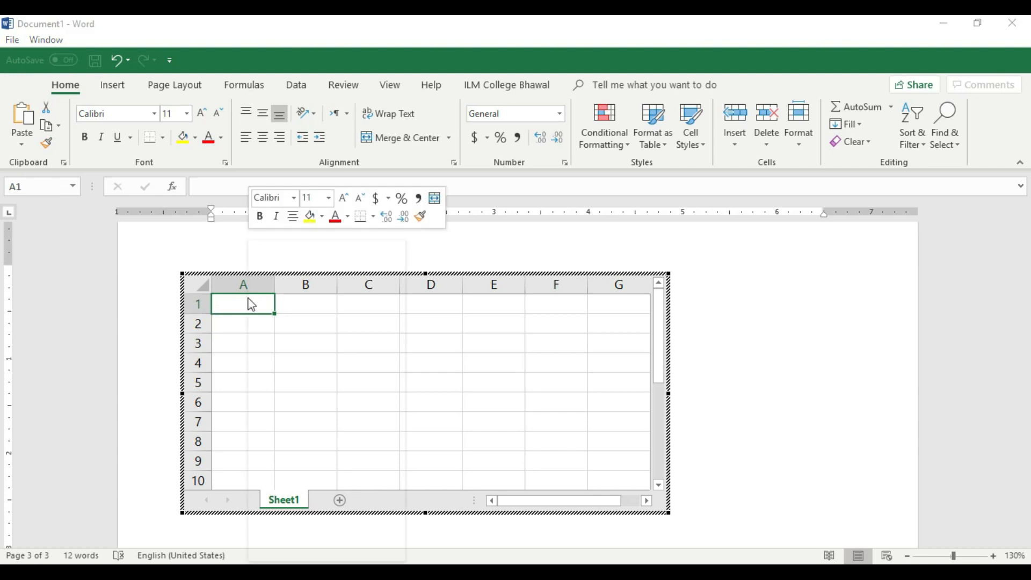
click(280, 307)
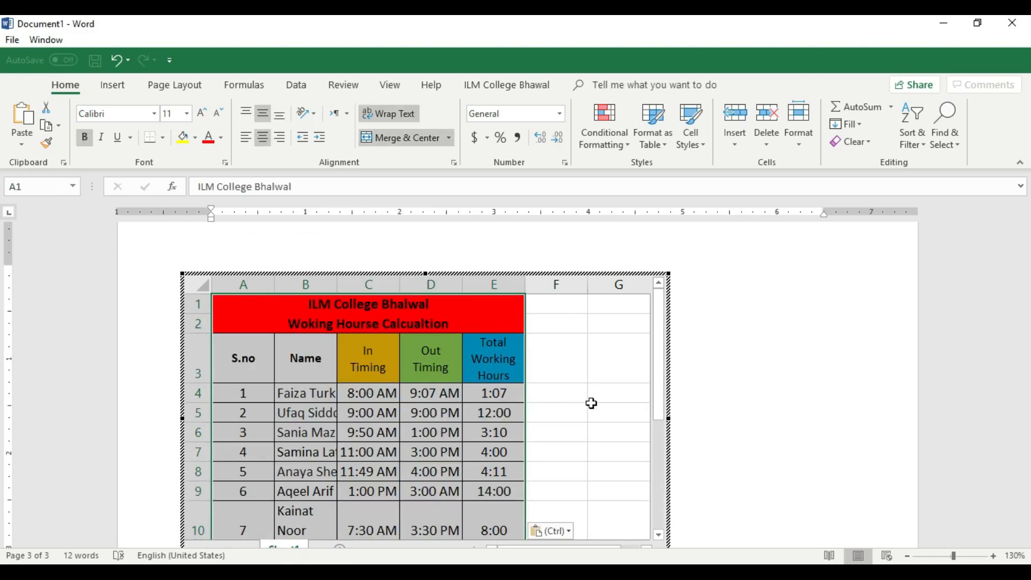
scroll(942, 380, up, 10)
scroll(574, 357, down, 10)
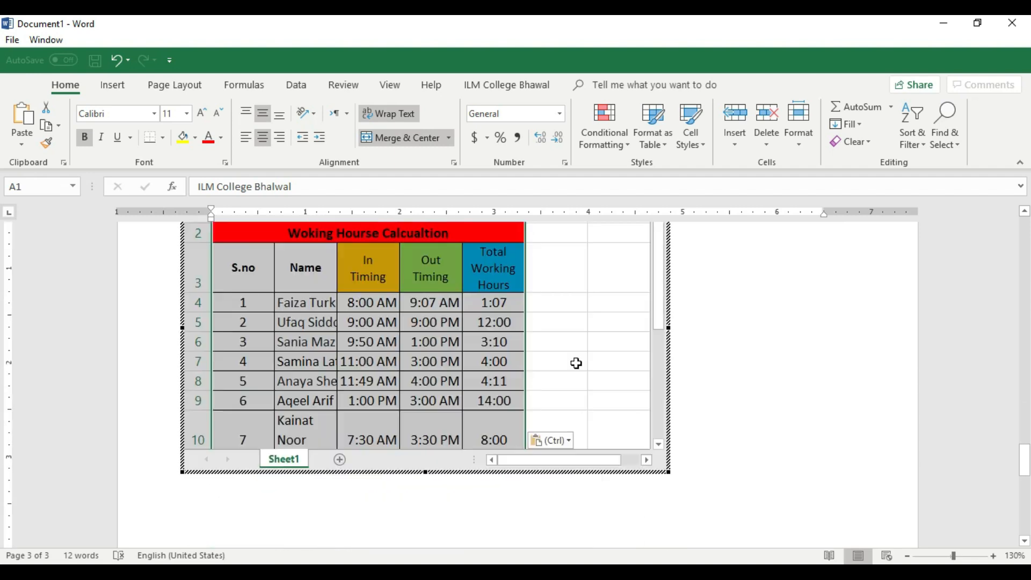
click(806, 421)
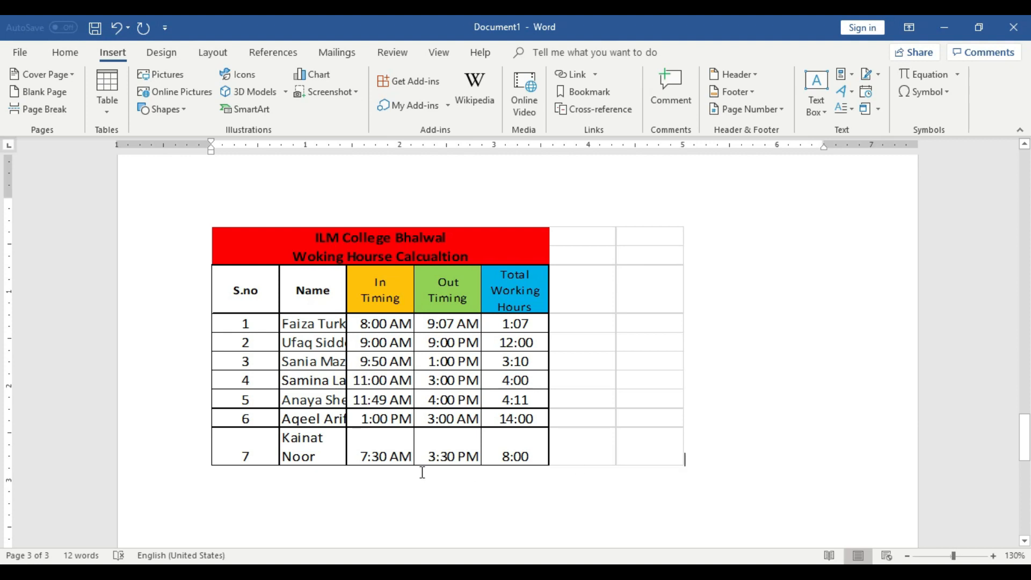
Reopen the embedded sheet, examine its lower rows beyond row 10, and return to the document.
double_click(654, 377)
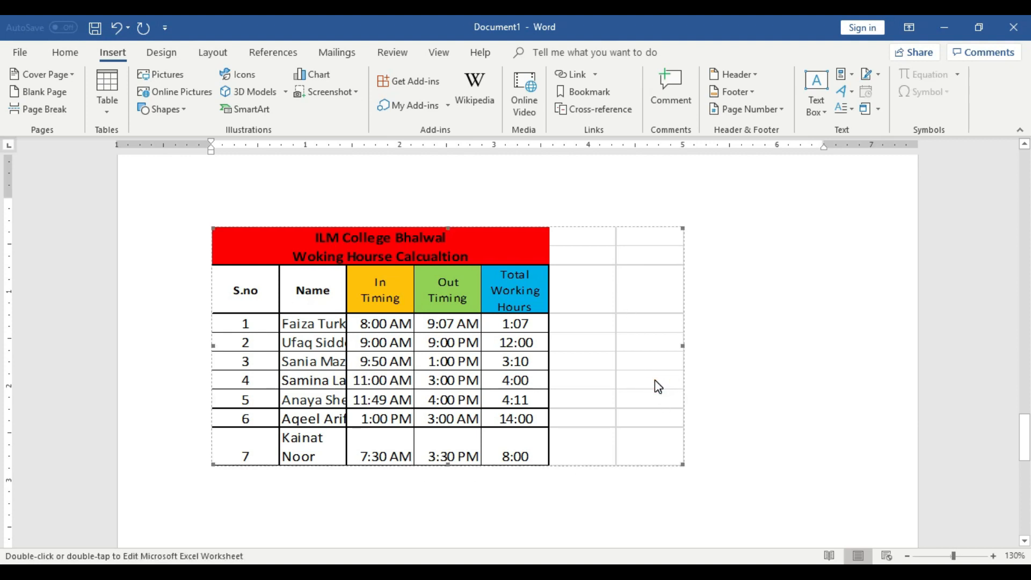
click(536, 393)
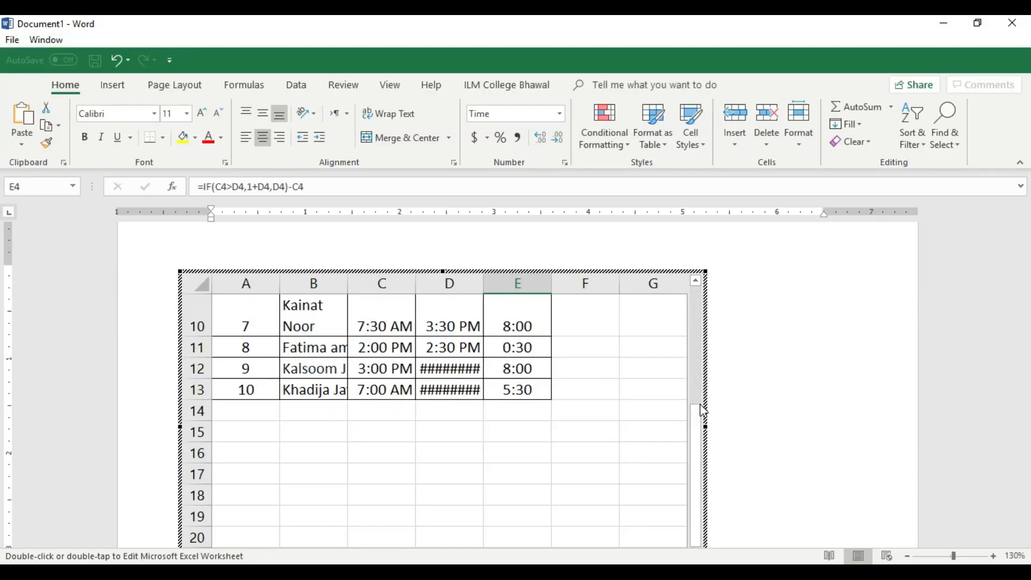
click(755, 372)
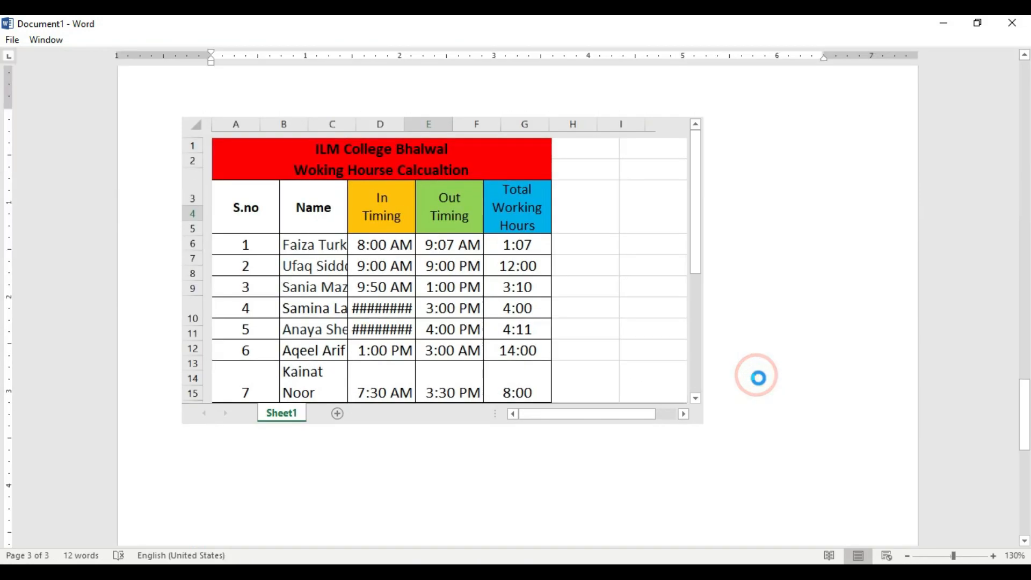
Add blank lines below the embedded working-hours table on the third page.
scroll(757, 375, down, 3)
key(Return)
key(Return)
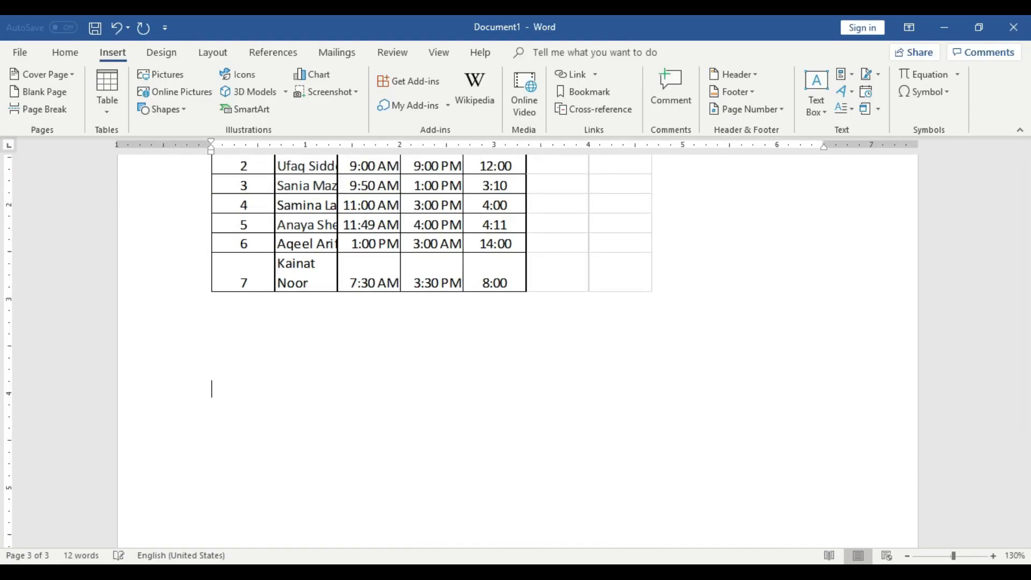
scroll(736, 360, down, 5)
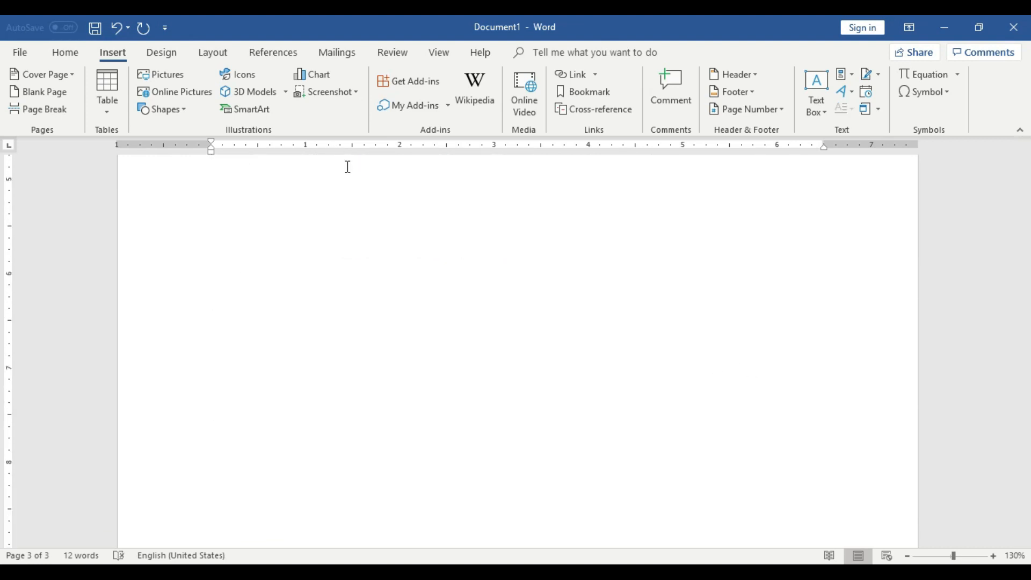
Insert a second embedded Excel spreadsheet in the blank area below the first one.
click(66, 53)
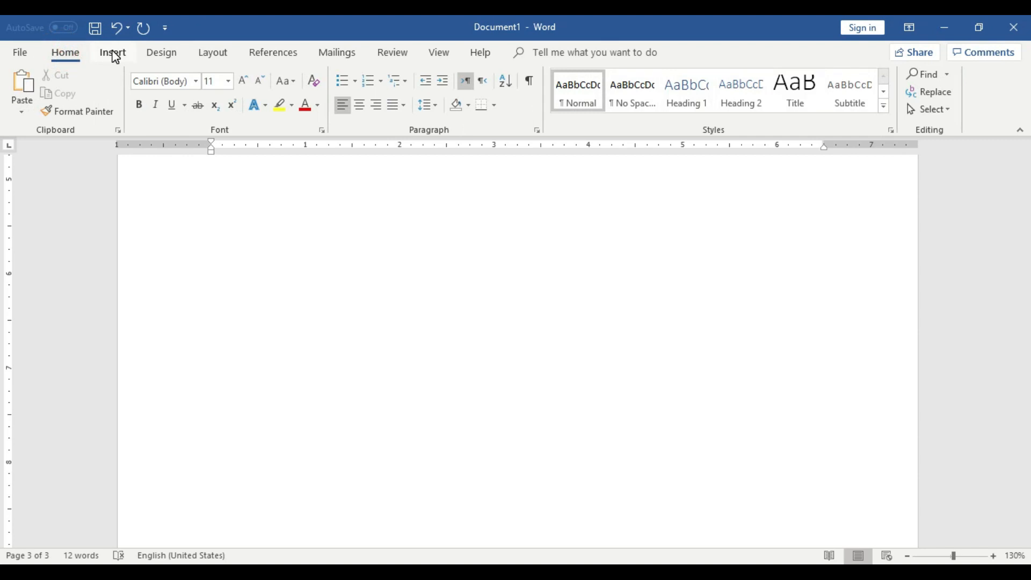
click(113, 53)
click(107, 99)
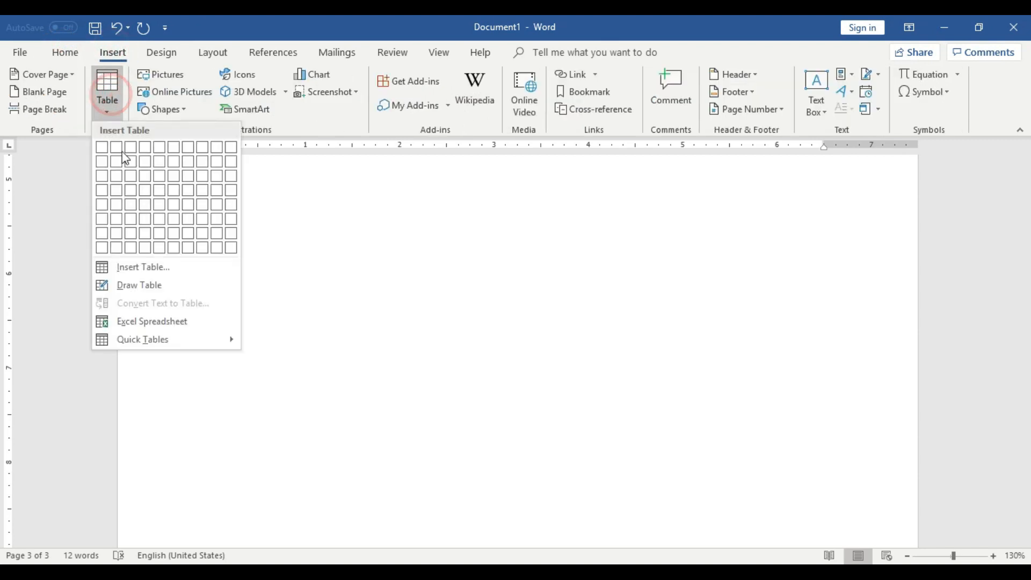
click(201, 323)
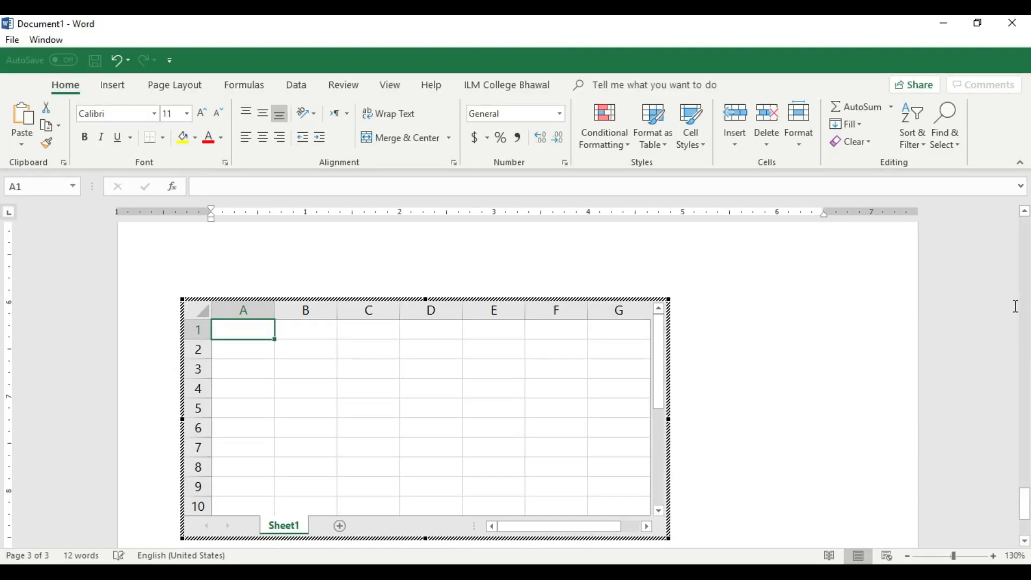
Enlarge the second embedded spreadsheet so its frame shows columns A to J and rows 1 to 11.
scroll(776, 432, down, 3)
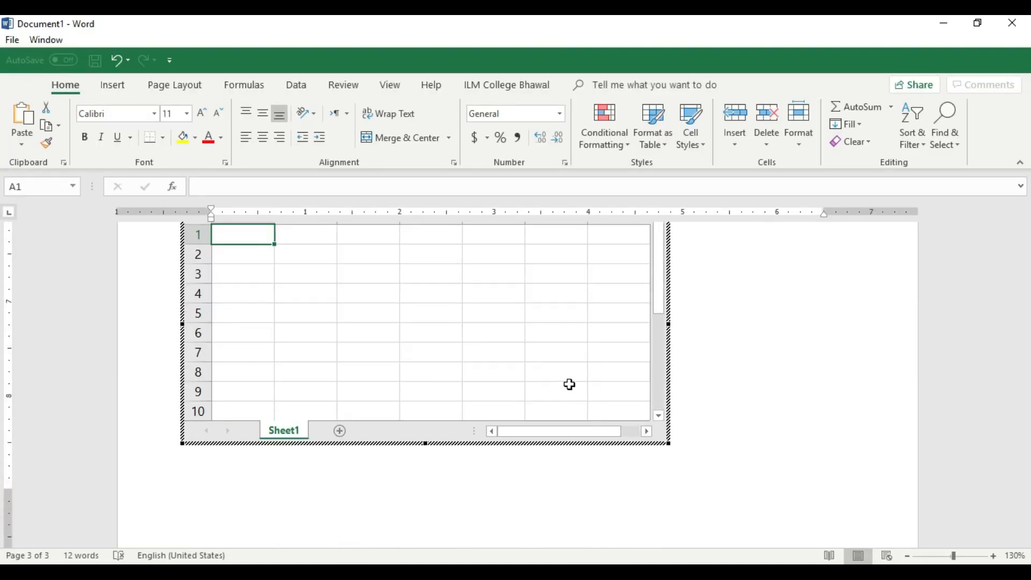
drag(1028, 520, 1028, 511)
scroll(693, 455, down, 1)
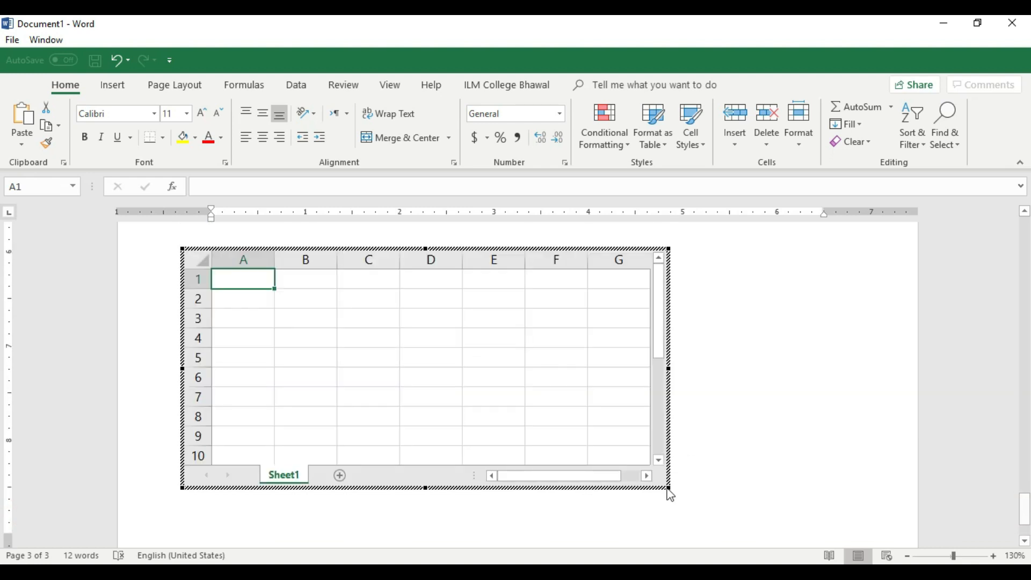
drag(669, 488, 846, 515)
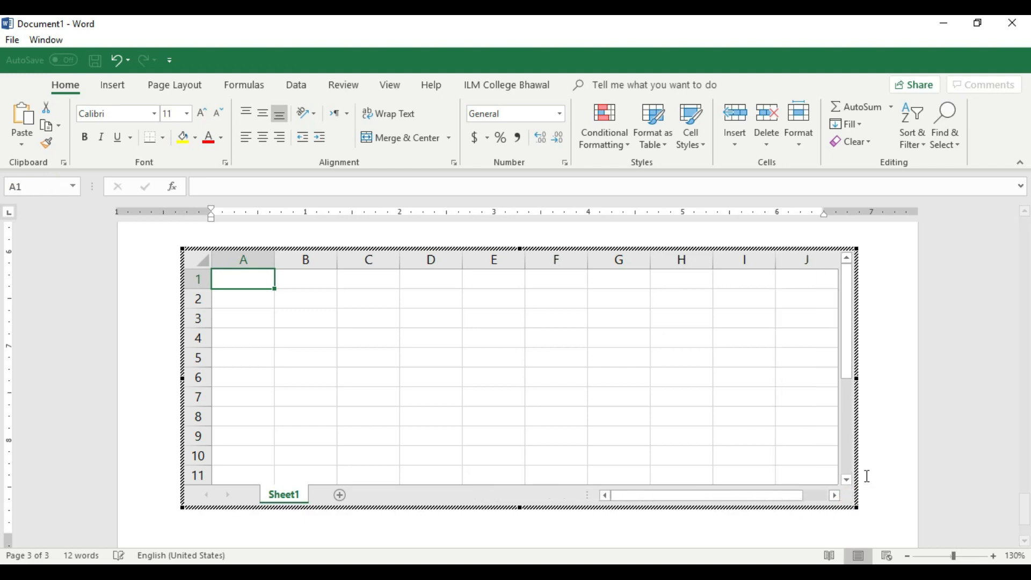
Rename the embedded spreadsheet's Sheet1 as A,B.
right_click(296, 503)
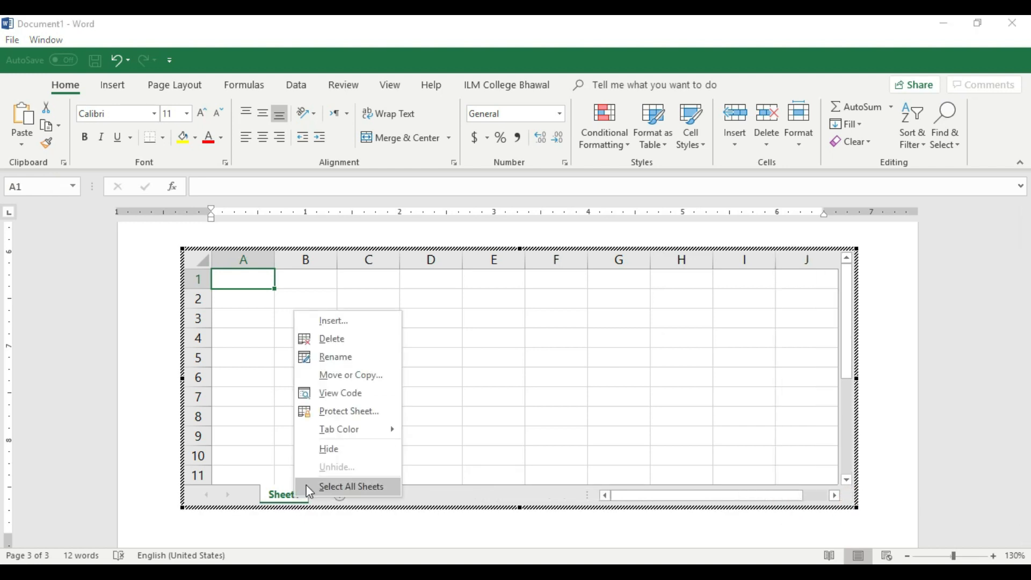
click(330, 359)
key(BackSpace)
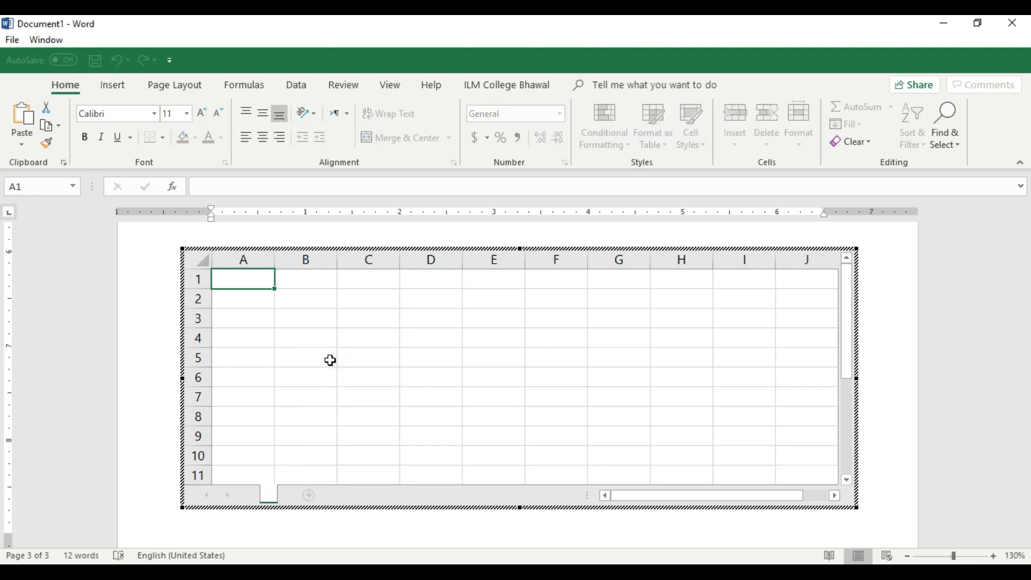
text(A)
click(329, 359)
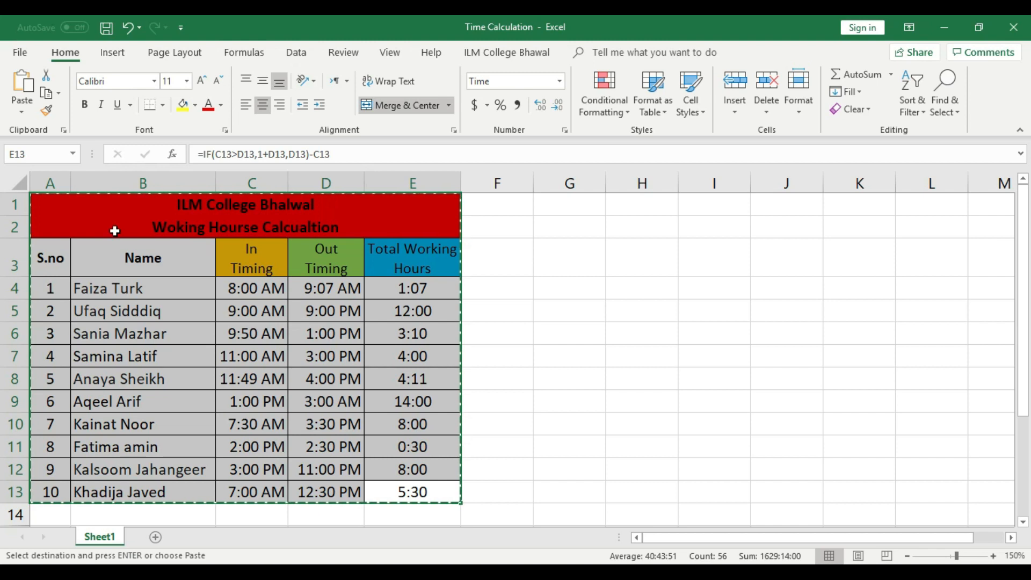
Switch to the Time Calculation workbook and copy the working-hours table A1 to E13 again.
right_click(87, 207)
click(113, 228)
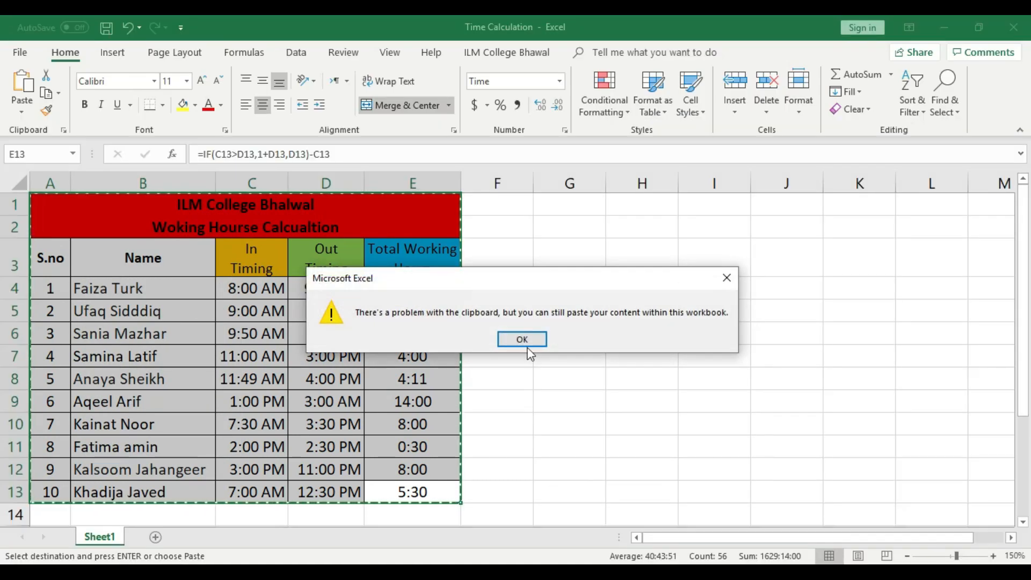
click(526, 337)
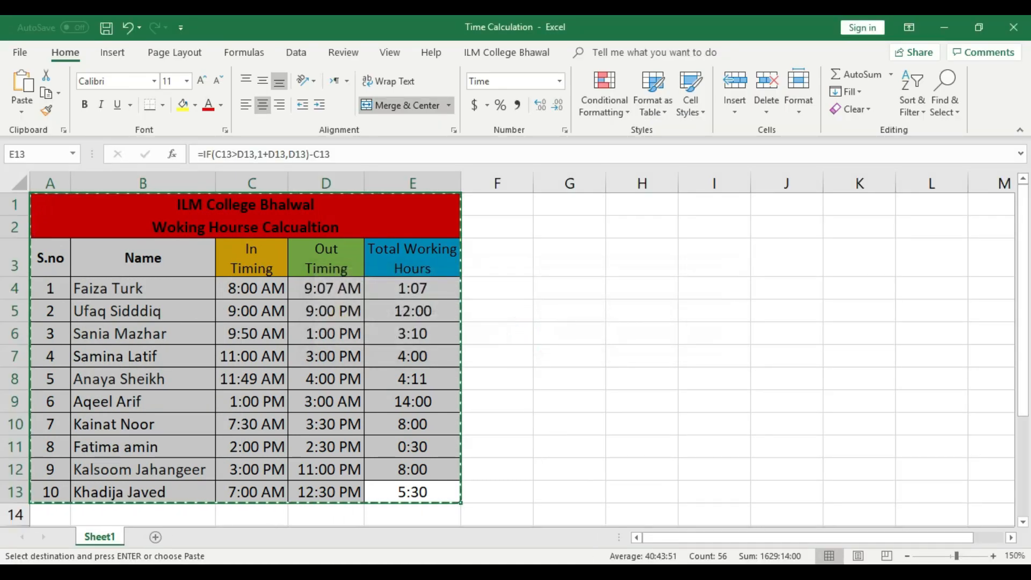
mouse_move(575, 573)
right_click(374, 434)
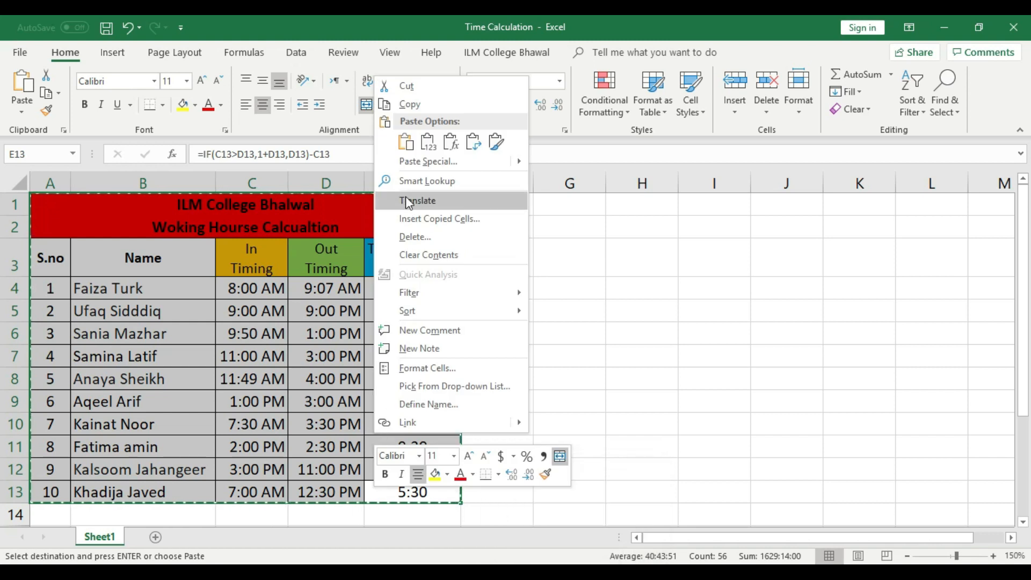
click(406, 104)
Return to the Word document and paste the copied table at cell A1 of the A,B sheet.
click(574, 573)
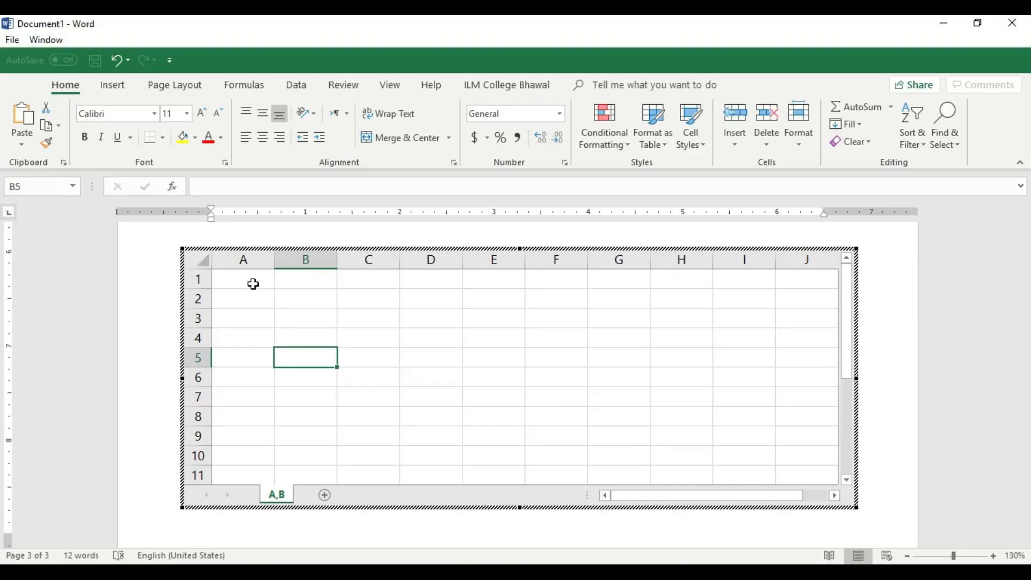
click(247, 280)
right_click(247, 279)
click(279, 305)
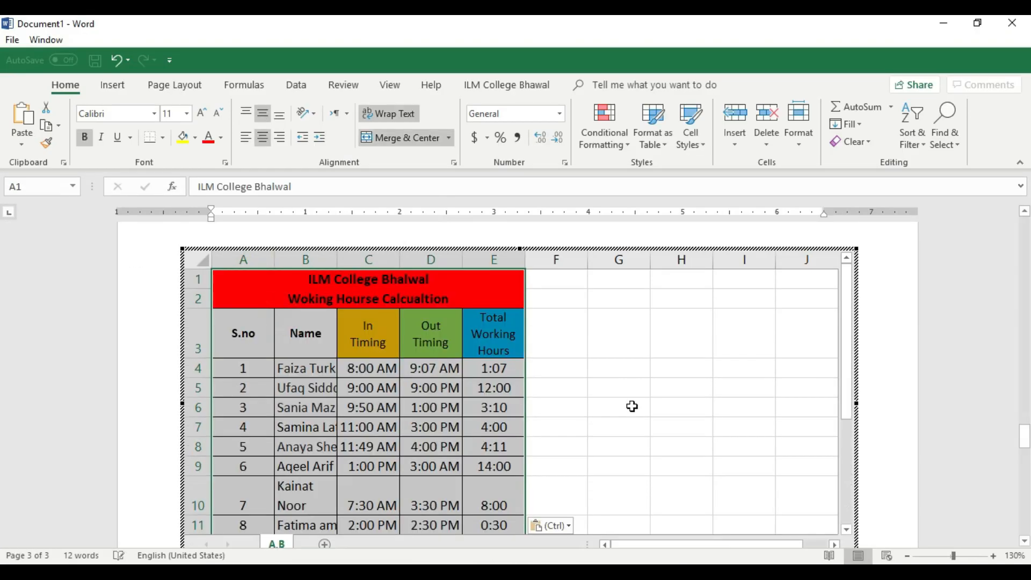
click(617, 393)
drag(1025, 428, 1024, 436)
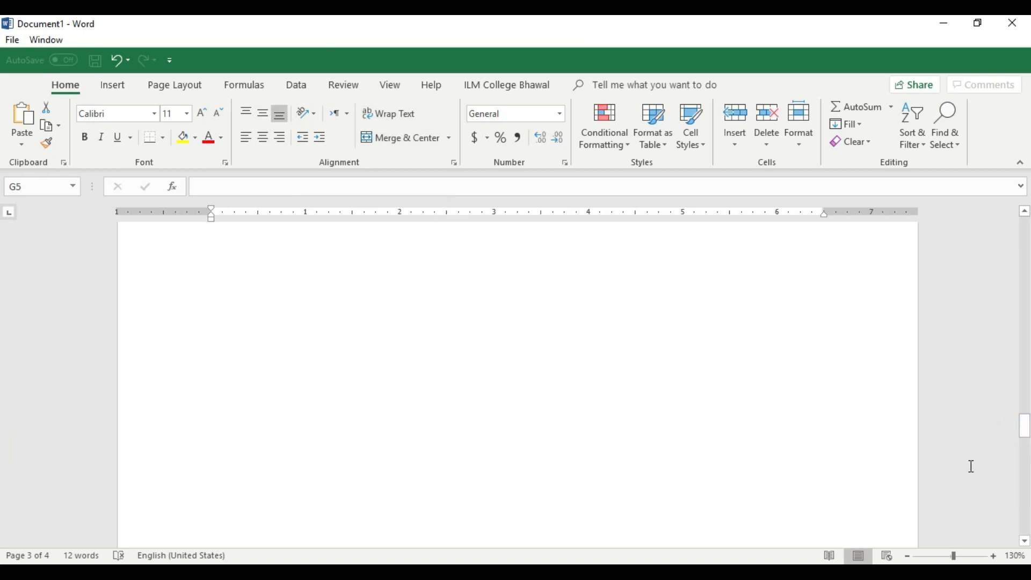
scroll(907, 455, down, 15)
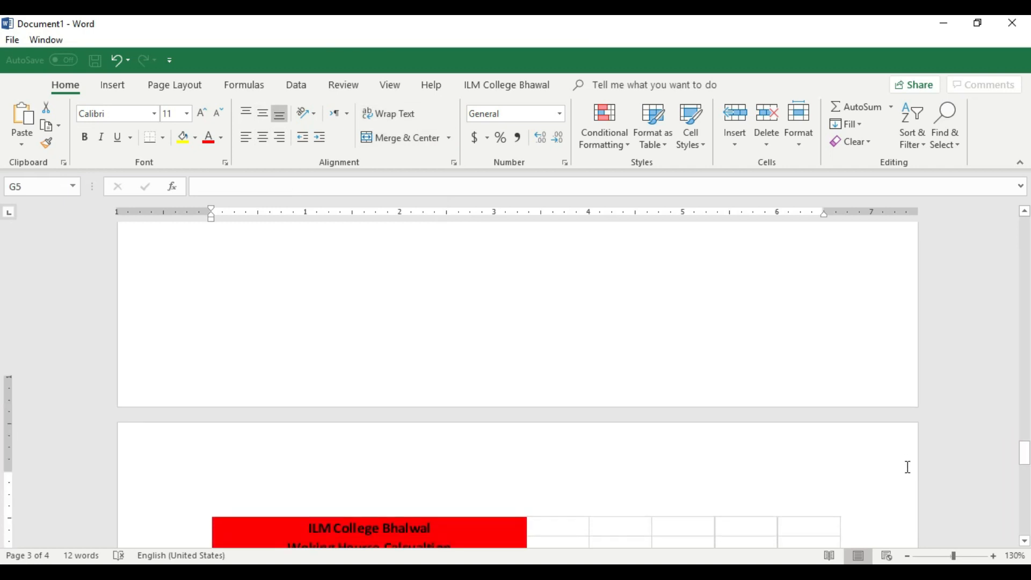
scroll(880, 451, up, 10)
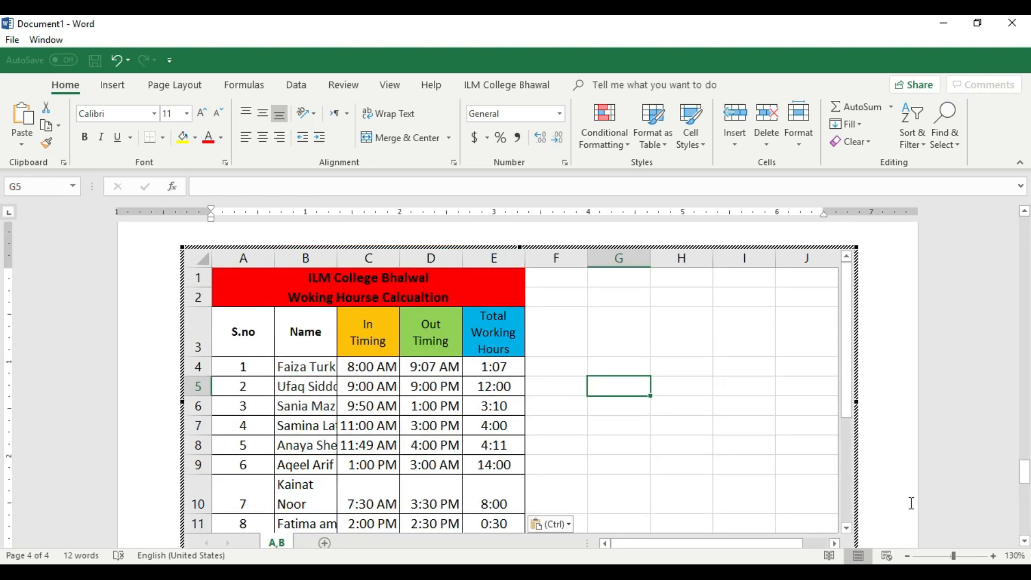
Reduce the document zoom to 90% and keep the embedded A,B sheet on the fourth page open for editing.
click(908, 556)
click(908, 555)
click(907, 556)
click(908, 556)
double_click(677, 361)
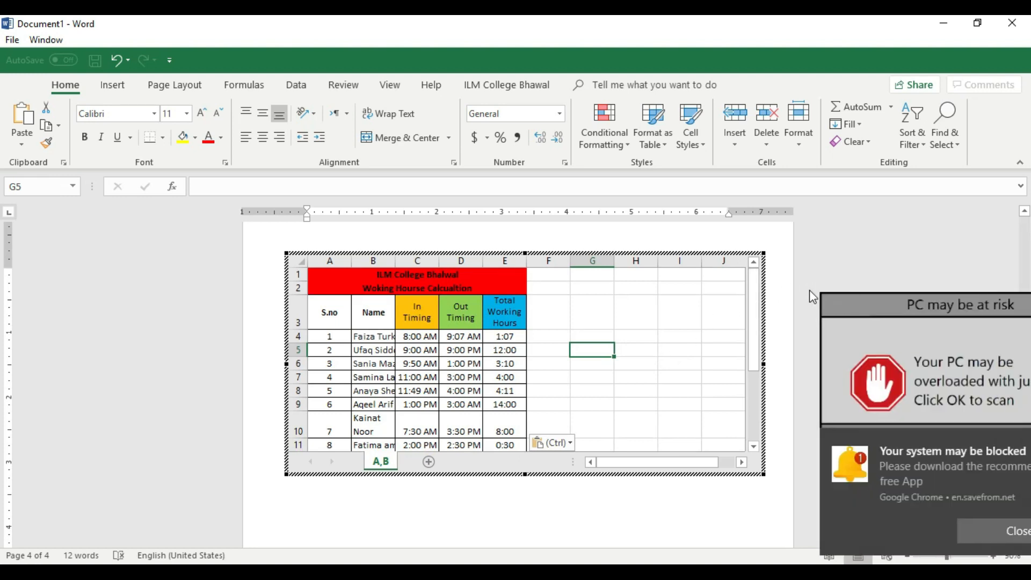
Dismiss the pop-up notification and finish editing the embedded A,B sheet, returning to the document.
click(941, 532)
click(810, 378)
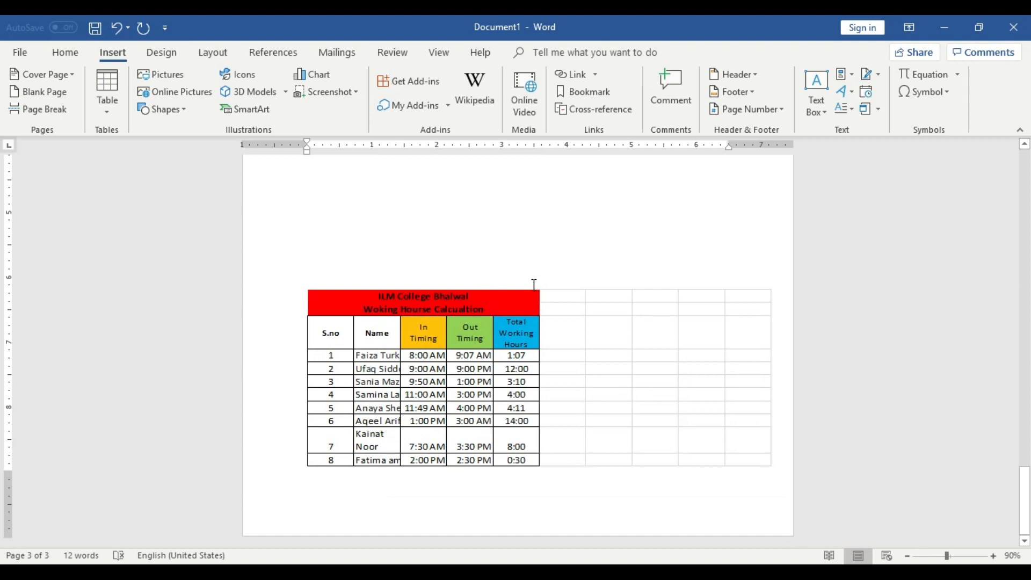
double_click(573, 304)
click(571, 355)
Delete the surplus blank lines between the two embedded spreadsheets on the third page.
scroll(628, 409, up, 2)
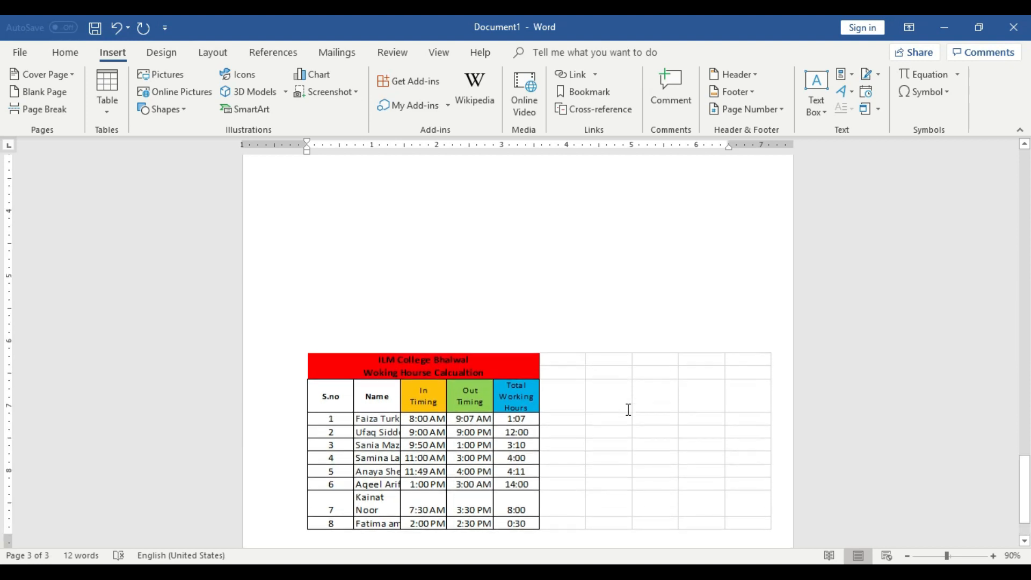
scroll(722, 500, up, 2)
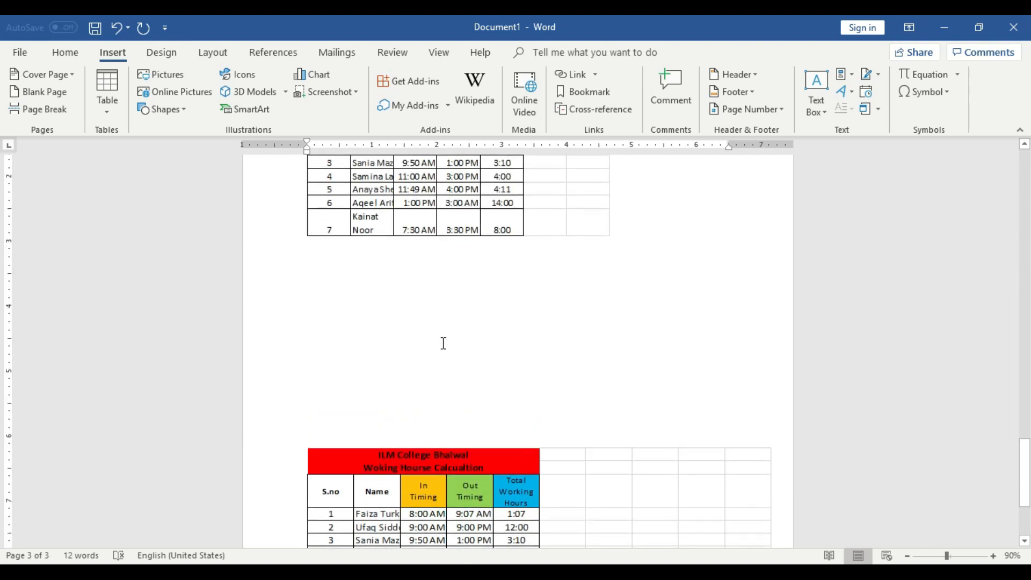
scroll(430, 338, down, 2)
key(BackSpace)
key(BackSpace)
key(BackSpace)
key(BackSpace)
key(BackSpace)
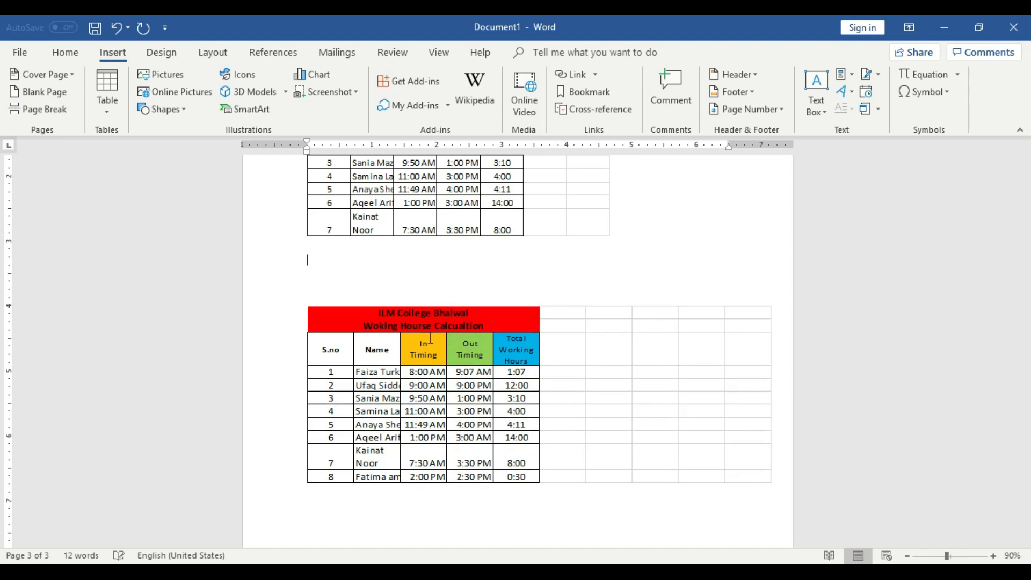
Place the text cursor in the blank area below the second embedded spreadsheet and insert a page break there.
scroll(473, 384, down, 2)
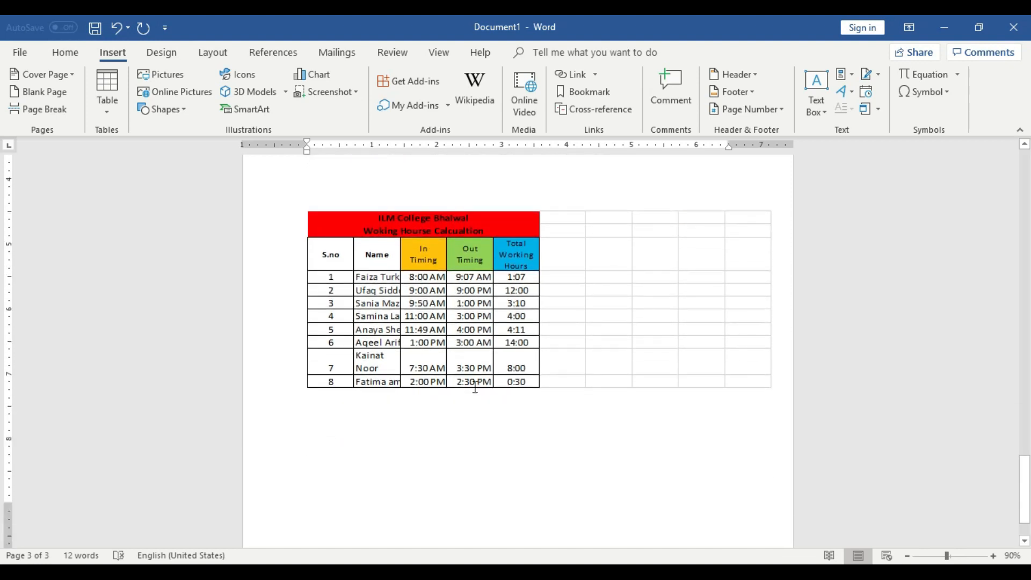
scroll(474, 387, down, 1)
click(524, 427)
click(552, 441)
double_click(552, 441)
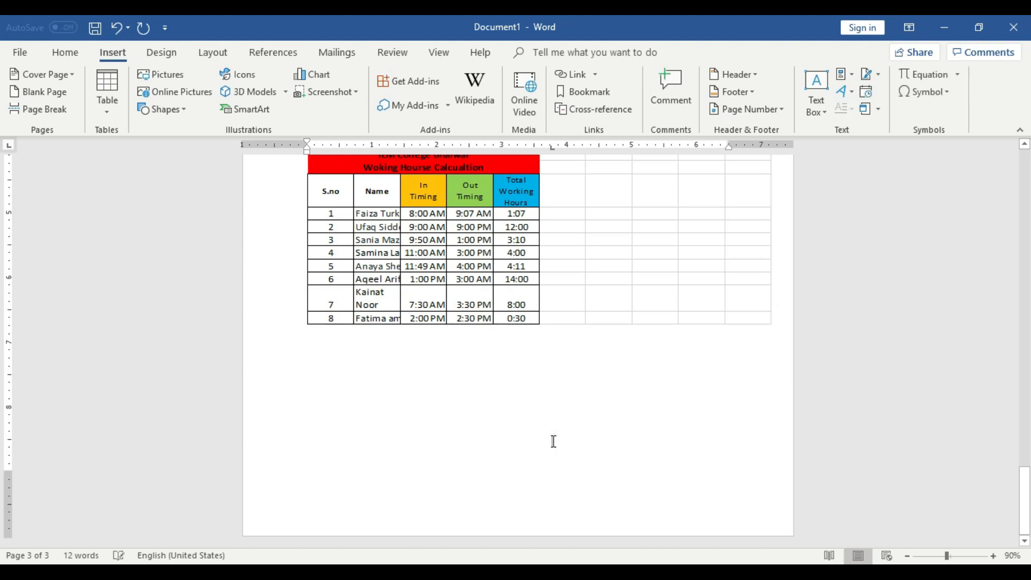
key(ctrl+Return)
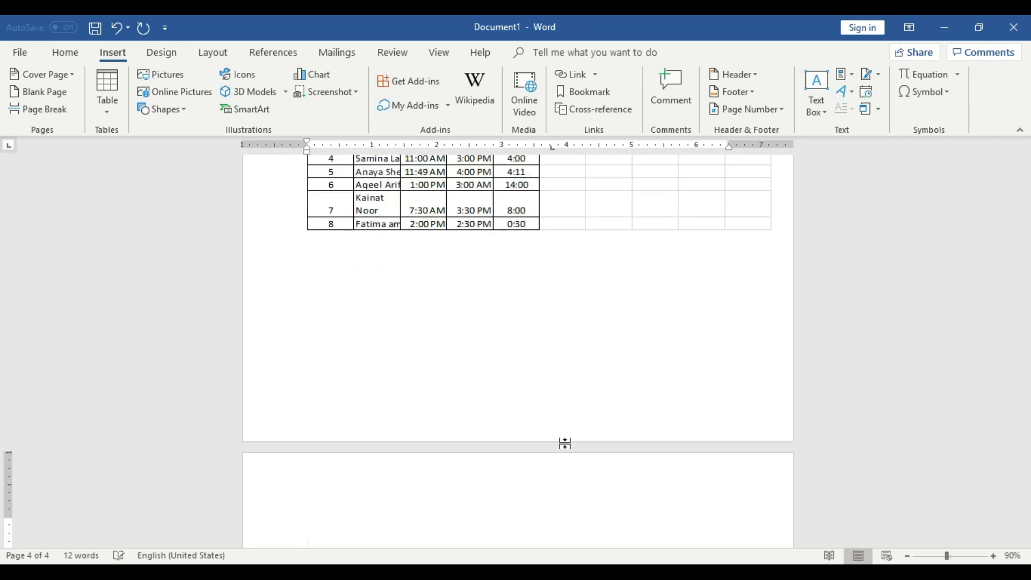
Insert the built-in Calendar 4 quick table at the start of the new fourth page.
scroll(569, 442, down, 1)
scroll(582, 456, down, 2)
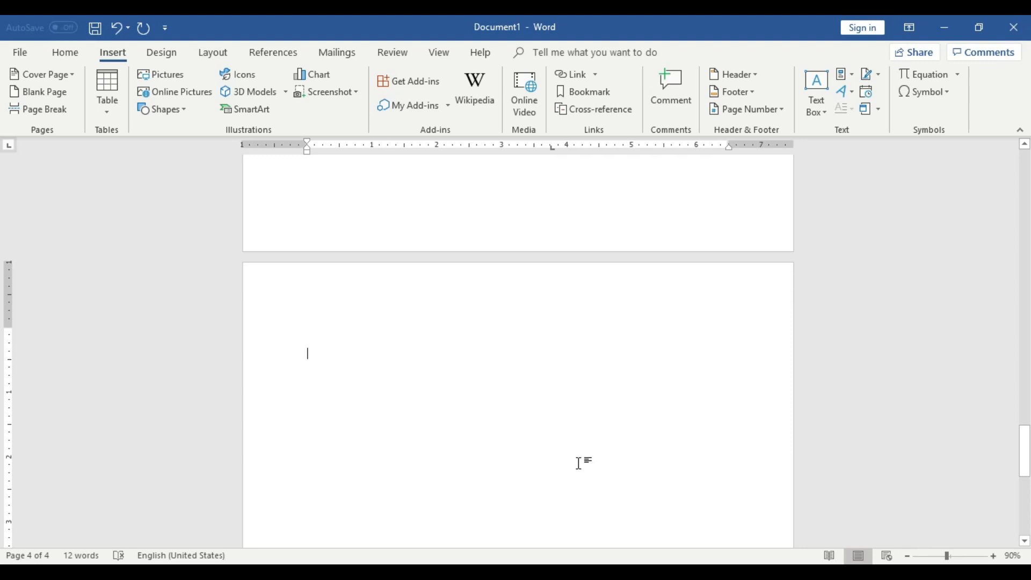
click(115, 105)
click(163, 339)
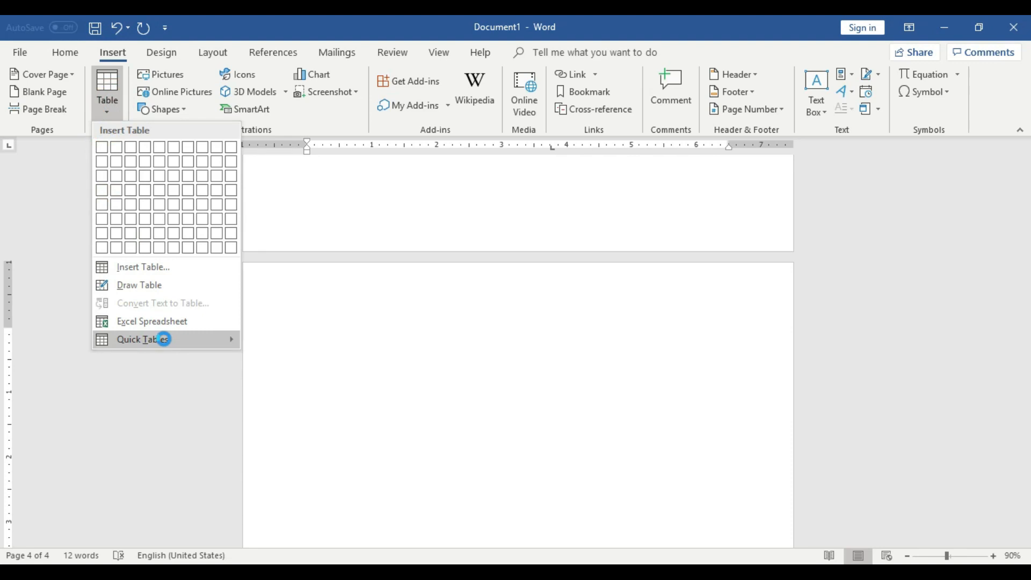
click(233, 344)
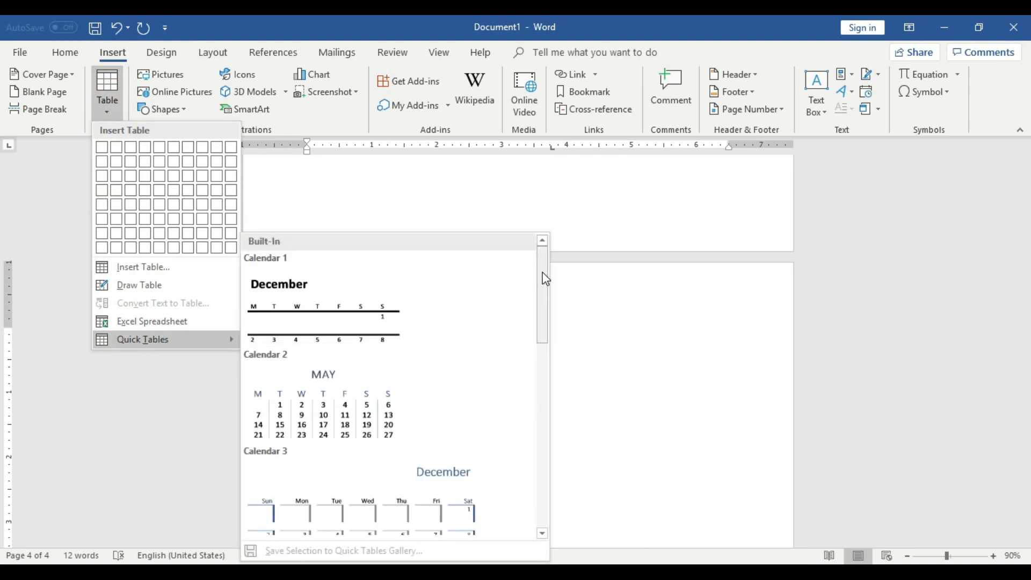
drag(543, 272, 520, 353)
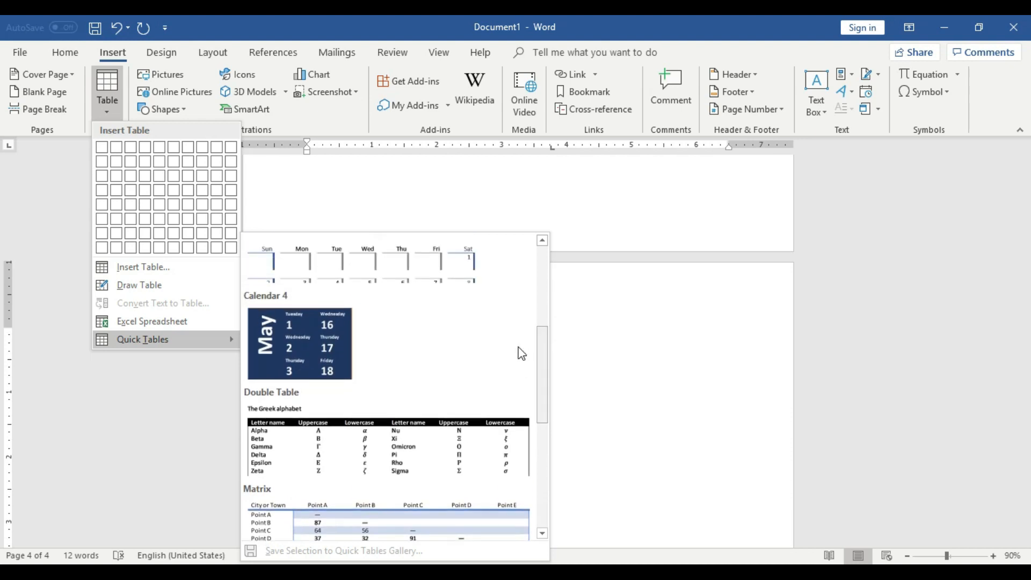
click(330, 340)
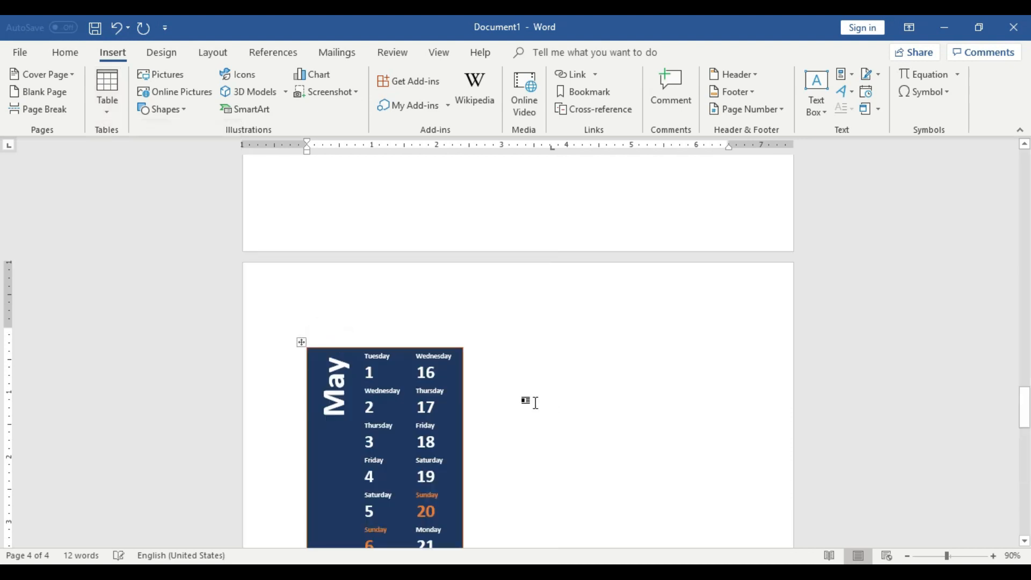
Insert the built-in Calendar 2 quick table on the fifth page, after the dark blue May calendar.
scroll(539, 403, down, 3)
scroll(447, 403, down, 2)
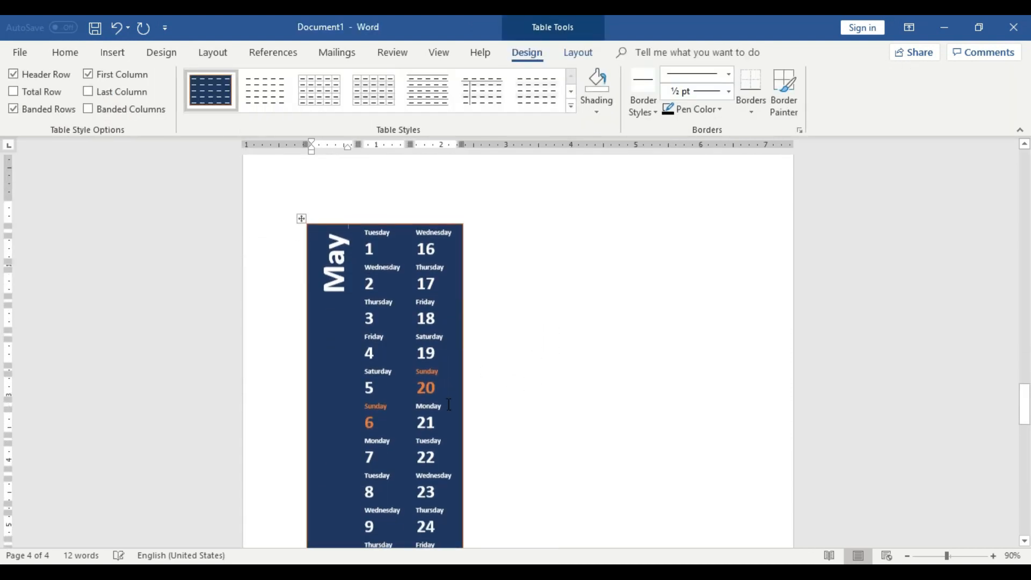
scroll(447, 403, down, 5)
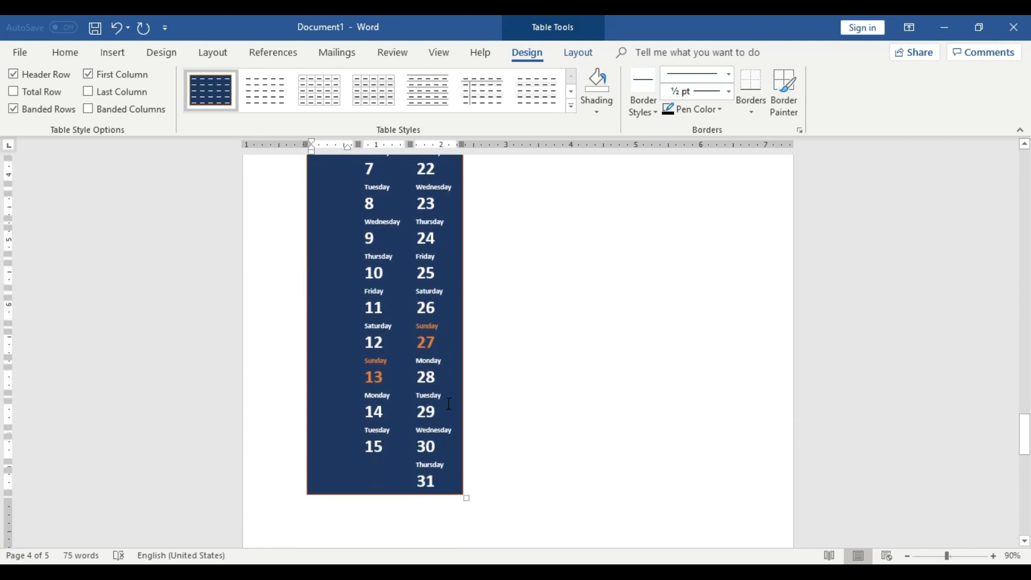
scroll(449, 404, down, 3)
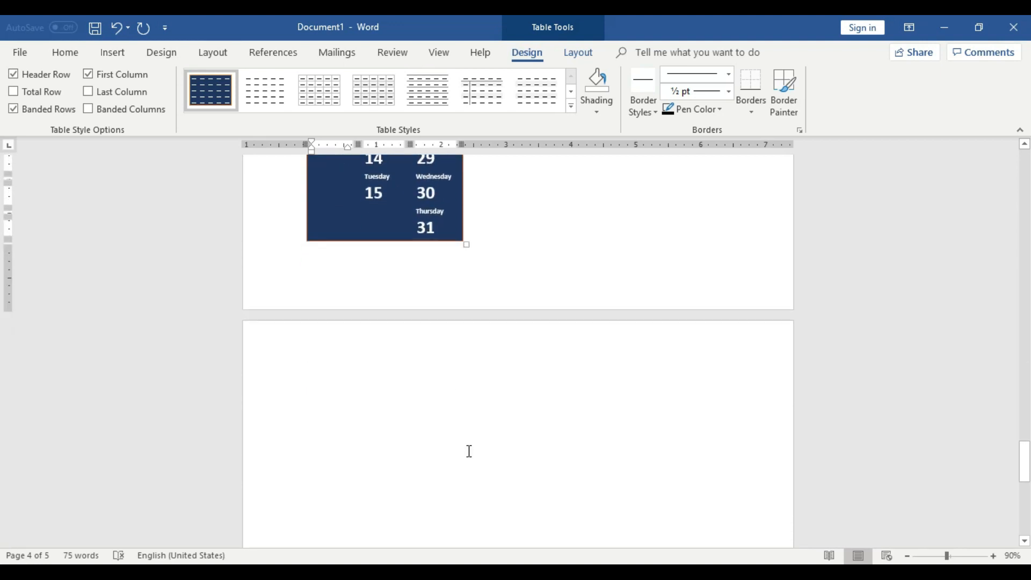
scroll(469, 453, down, 1)
click(453, 416)
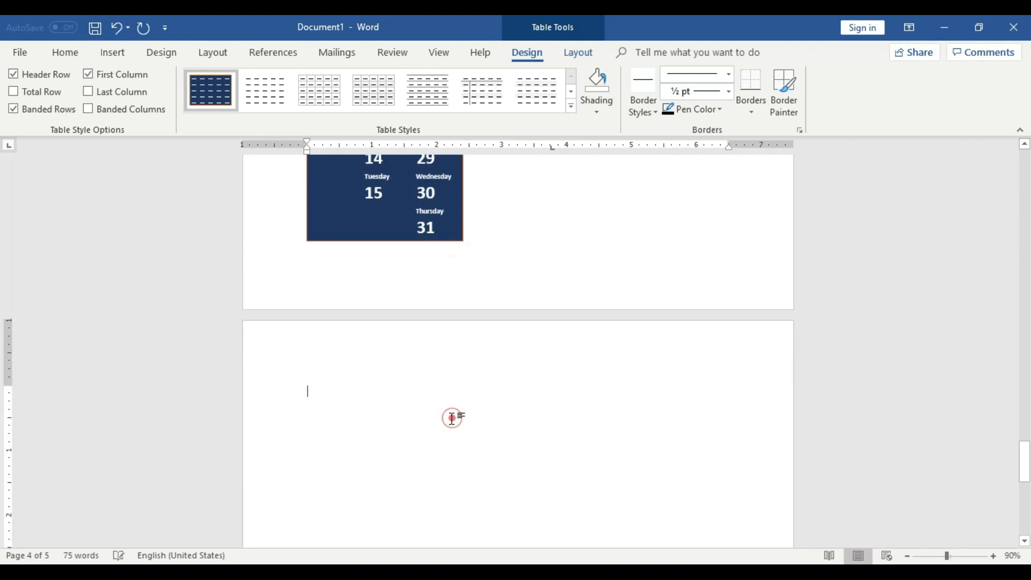
click(117, 50)
click(108, 102)
mouse_move(193, 340)
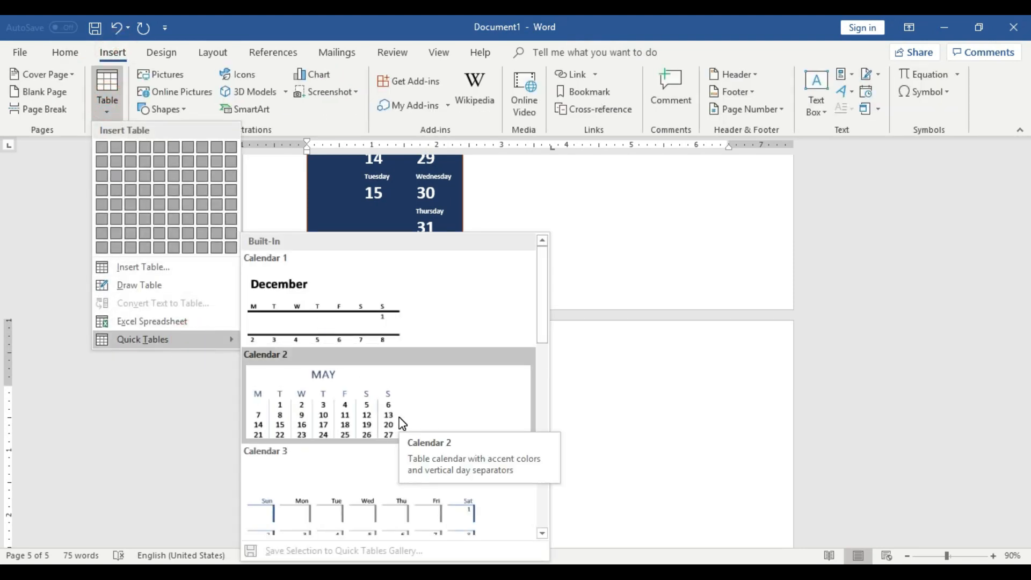
click(382, 414)
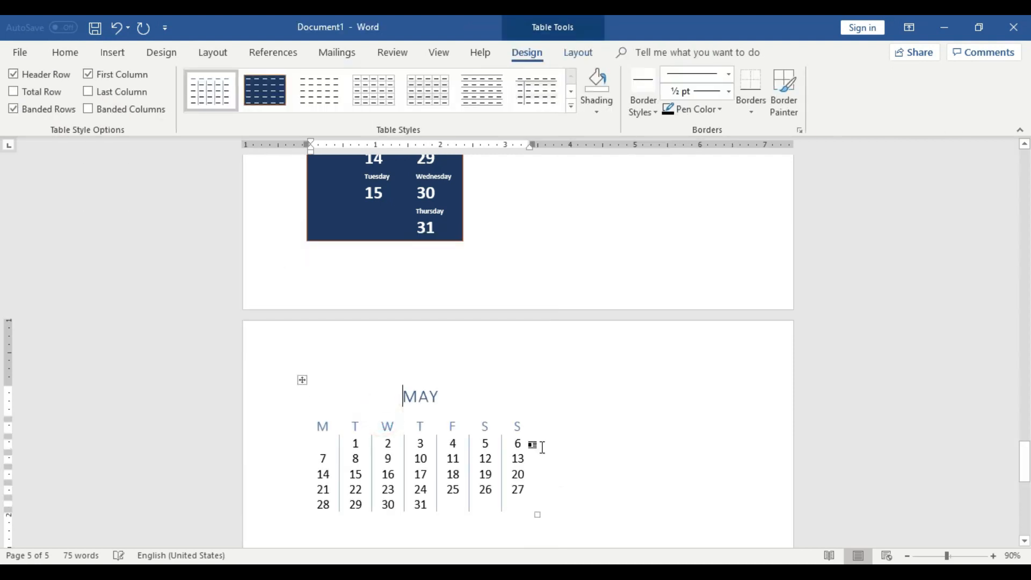
Select the whole Calendar 2 table on the fifth page and center it horizontally.
scroll(532, 445, down, 1)
click(300, 317)
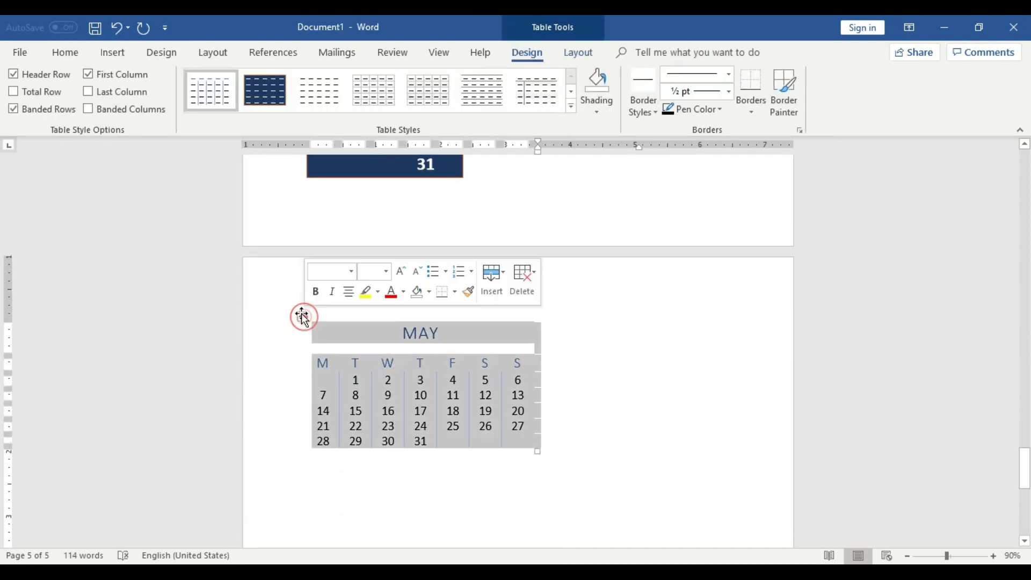
click(62, 54)
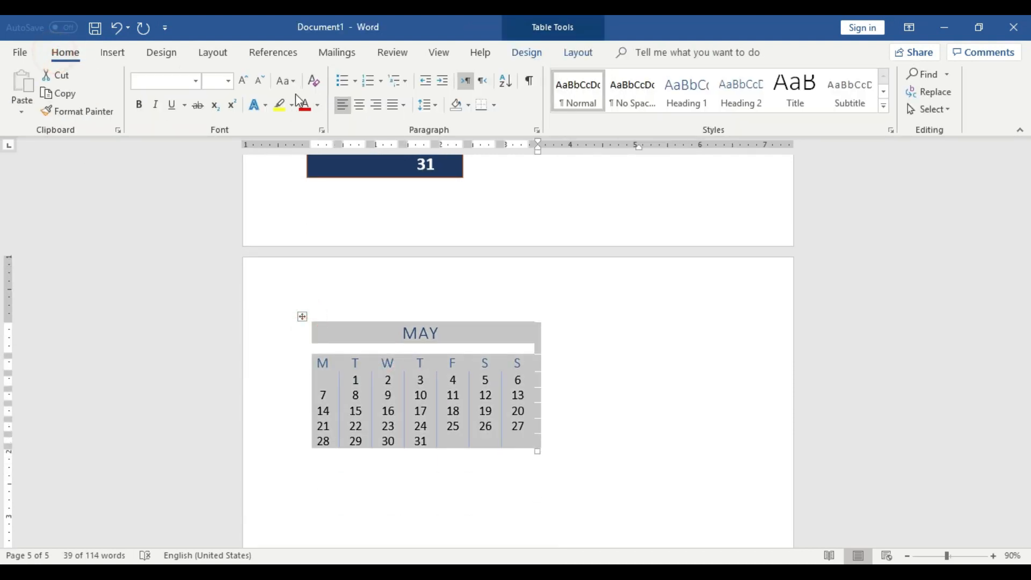
click(359, 104)
click(700, 390)
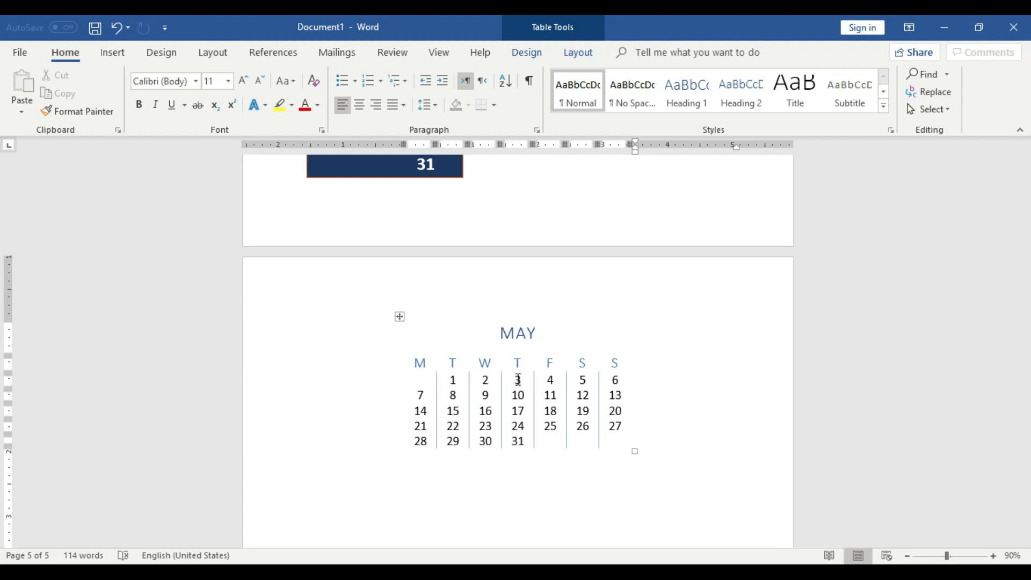
click(110, 52)
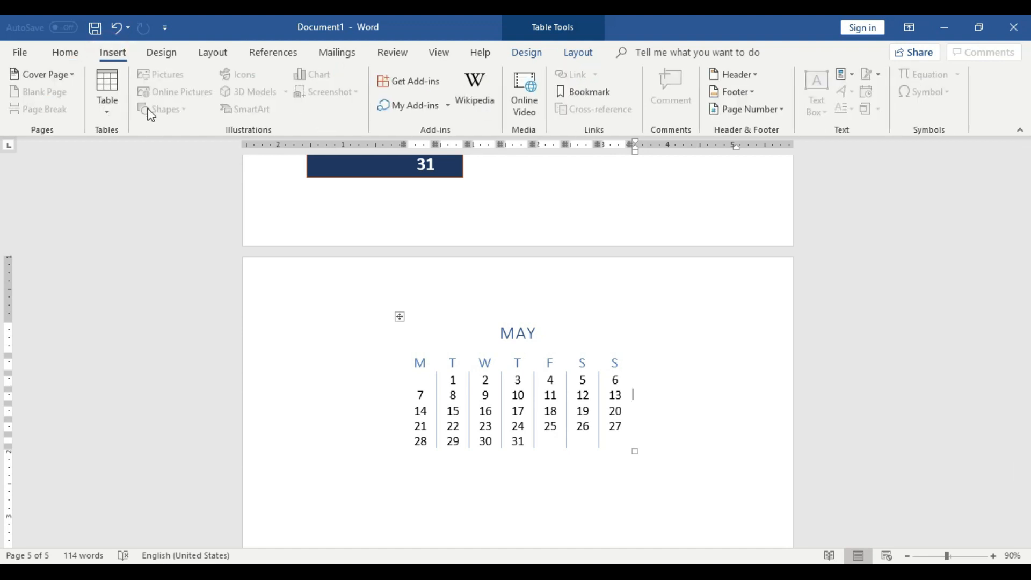
click(111, 99)
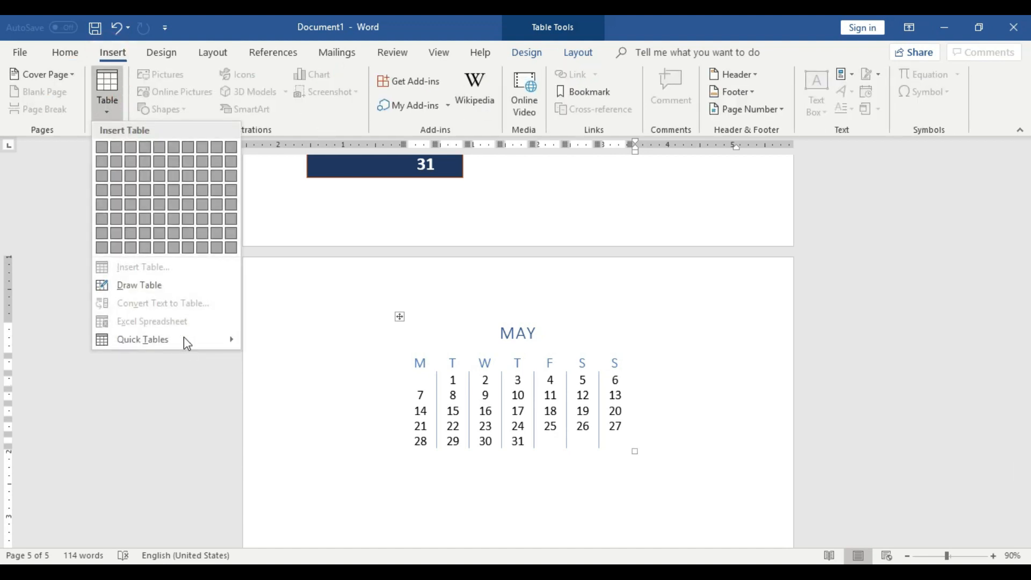
mouse_move(186, 340)
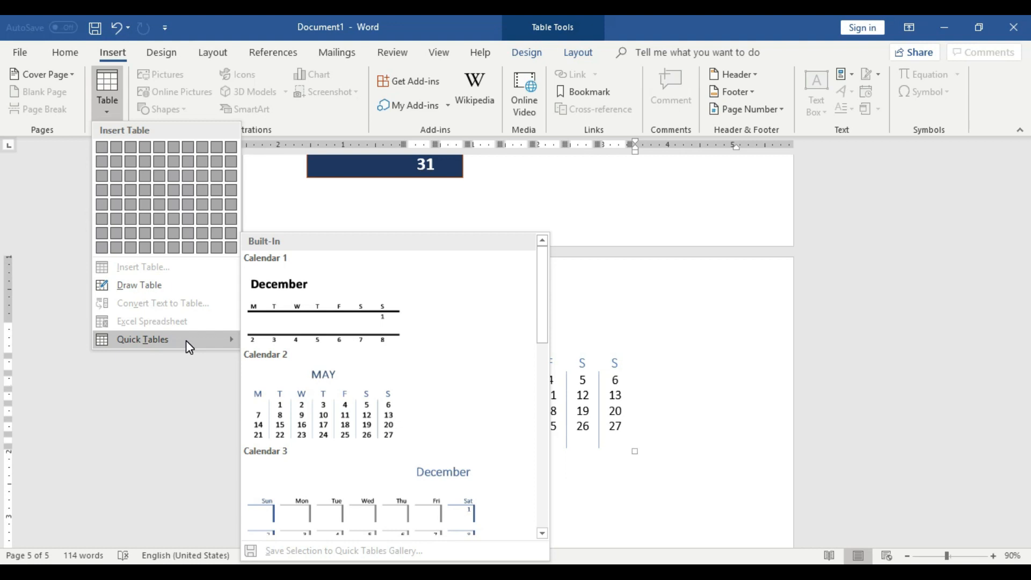
click(188, 428)
Review the document's calendars, drawn and nested tables, converted text table and embedded spreadsheets across its pages.
scroll(637, 441, down, 3)
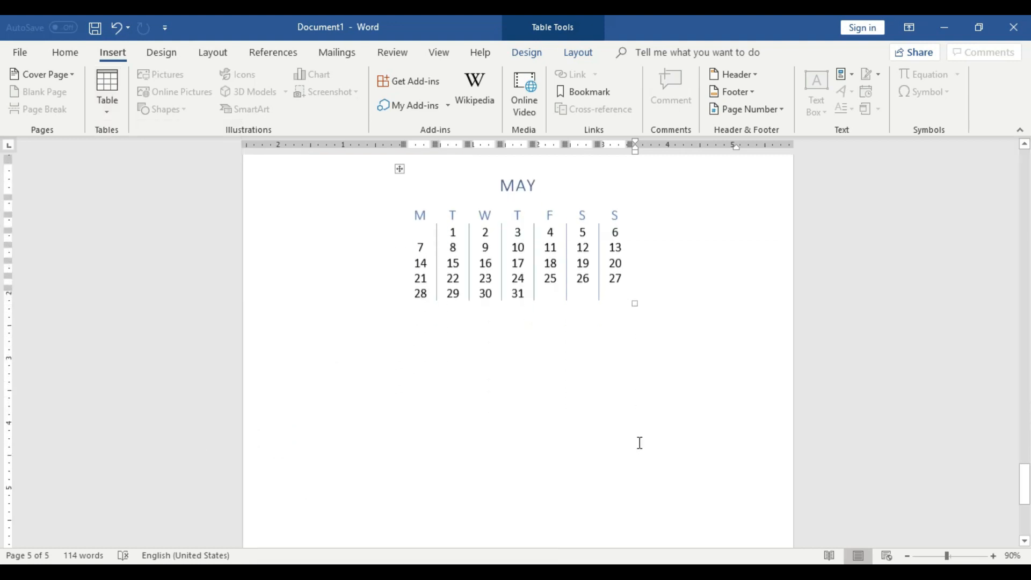
scroll(640, 442, up, 8)
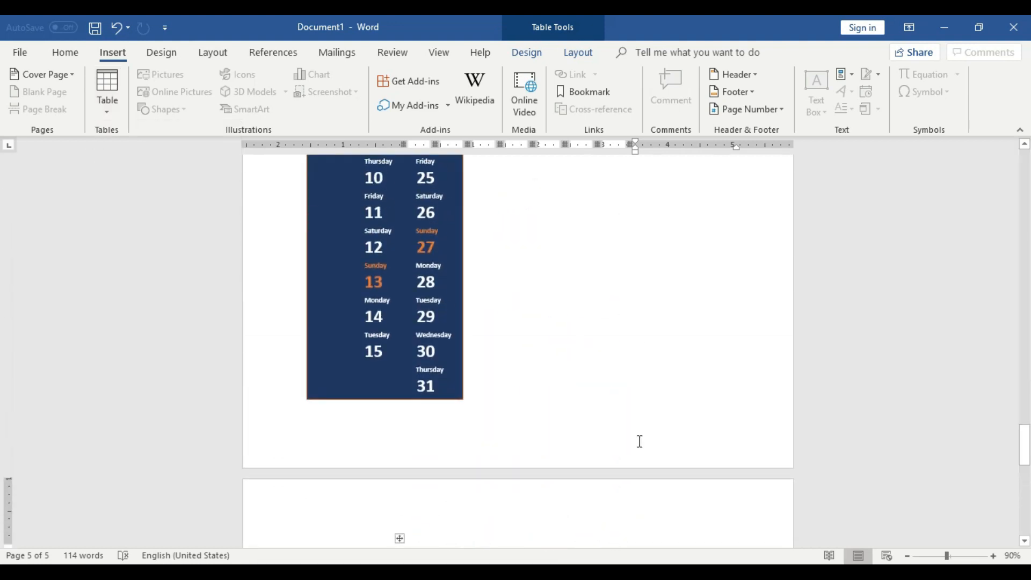
scroll(639, 441, up, 8)
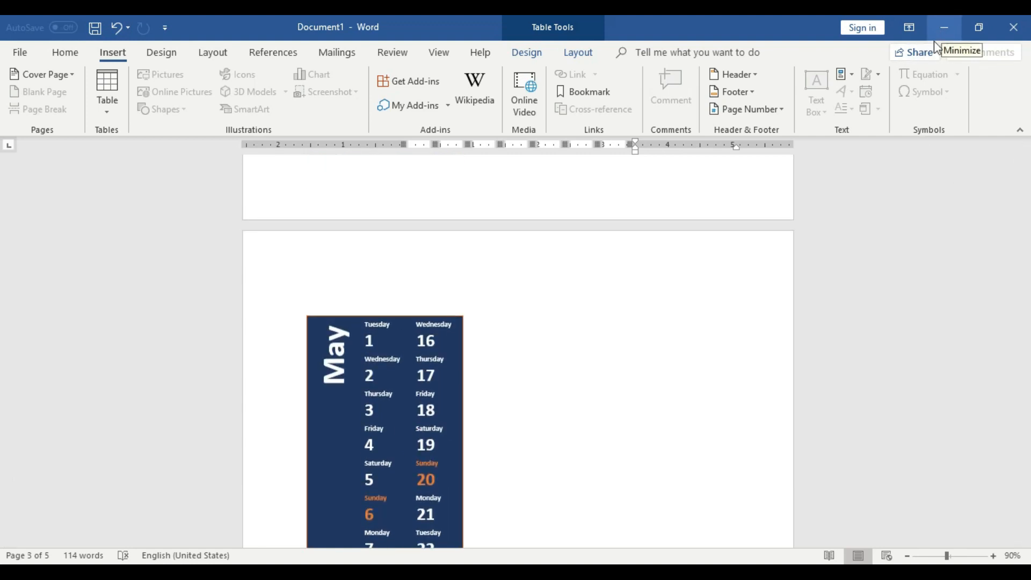
scroll(683, 371, up, 10)
scroll(682, 371, up, 15)
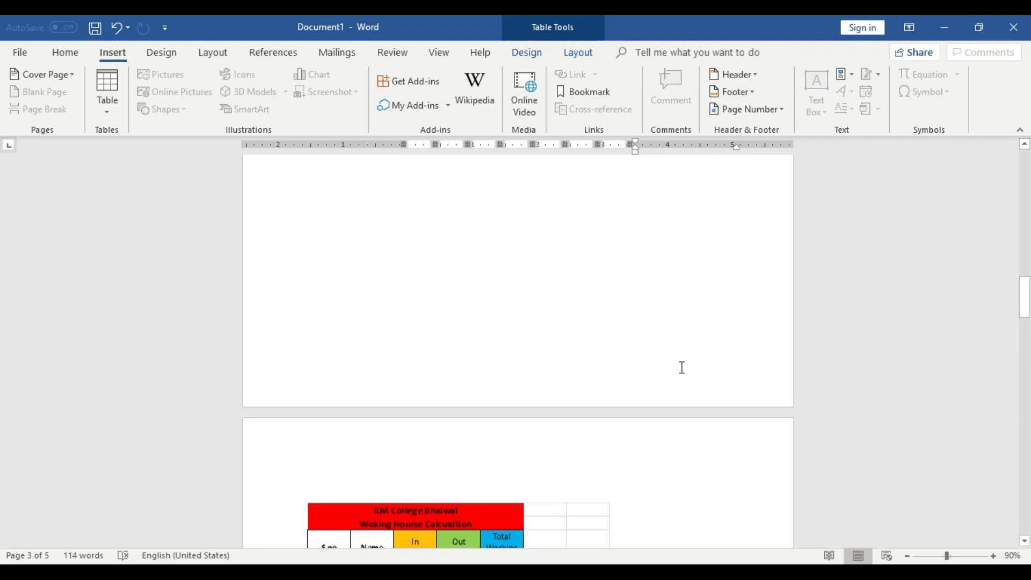
scroll(680, 365, up, 10)
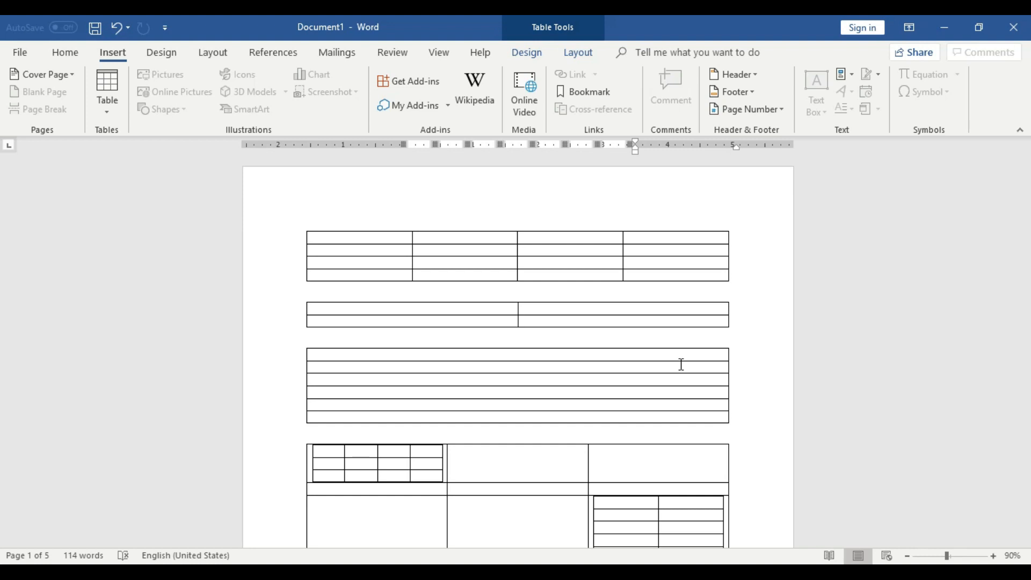
scroll(679, 361, down, 2)
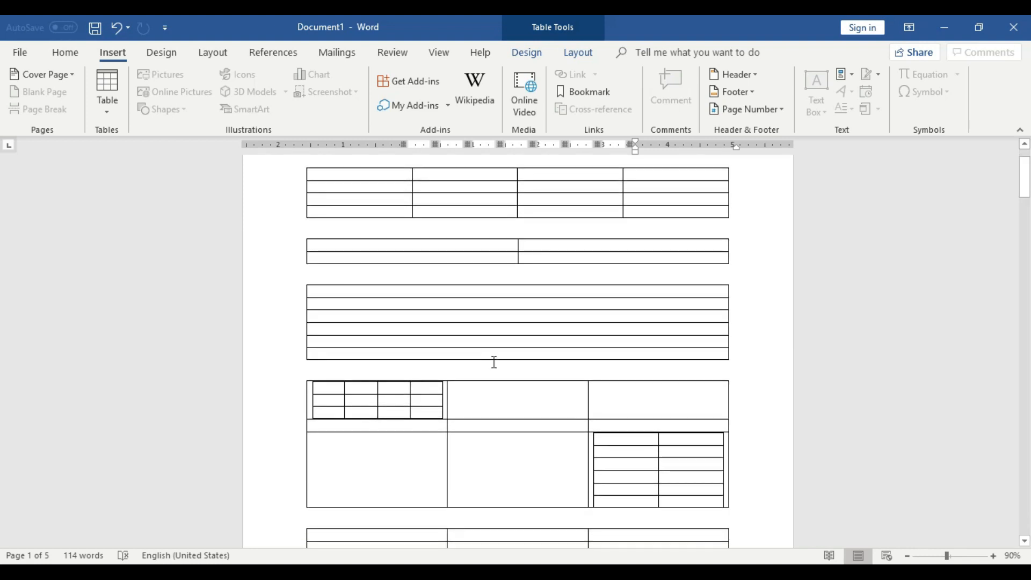
scroll(426, 418, down, 8)
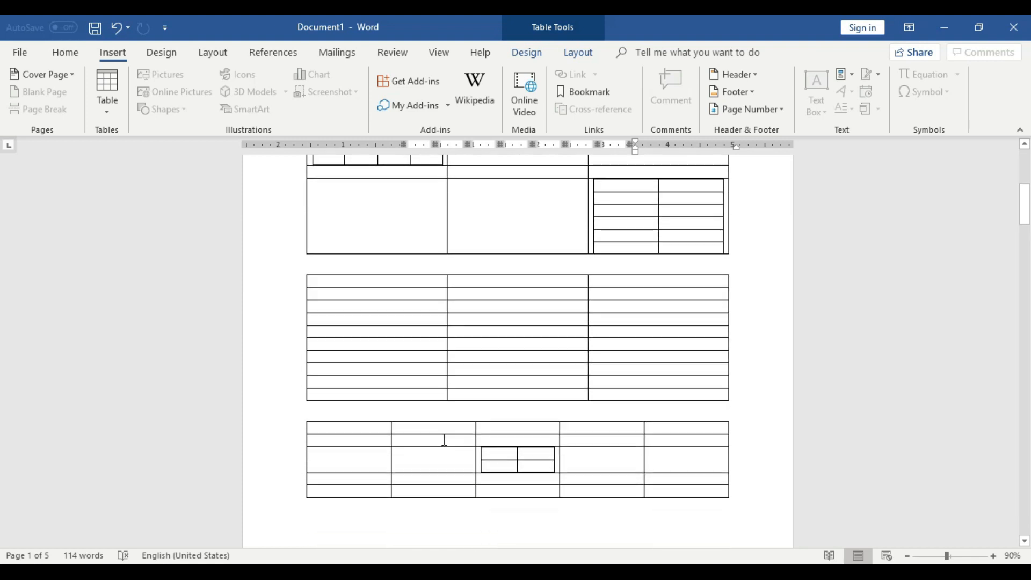
scroll(666, 485, down, 13)
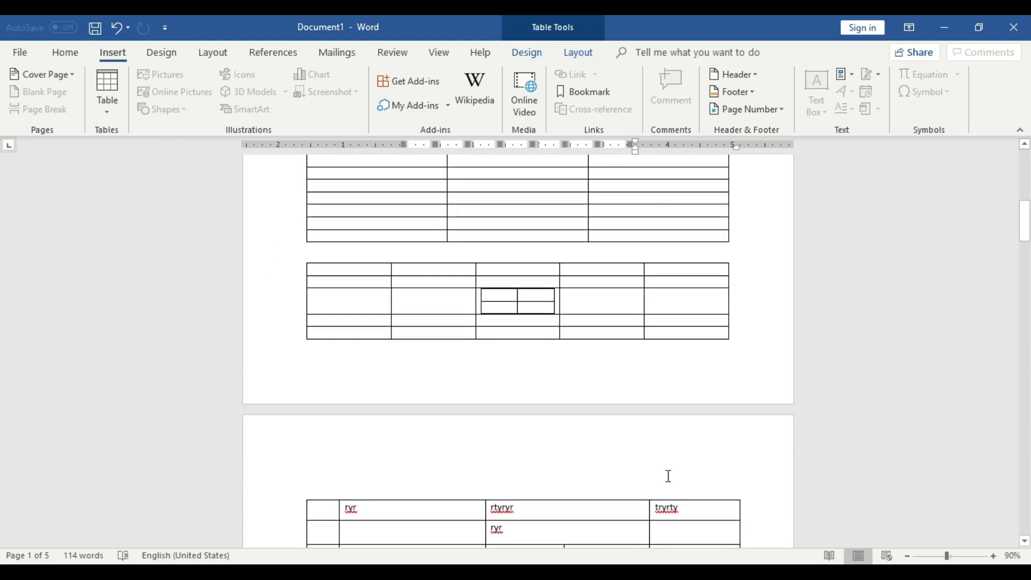
scroll(621, 438, down, 20)
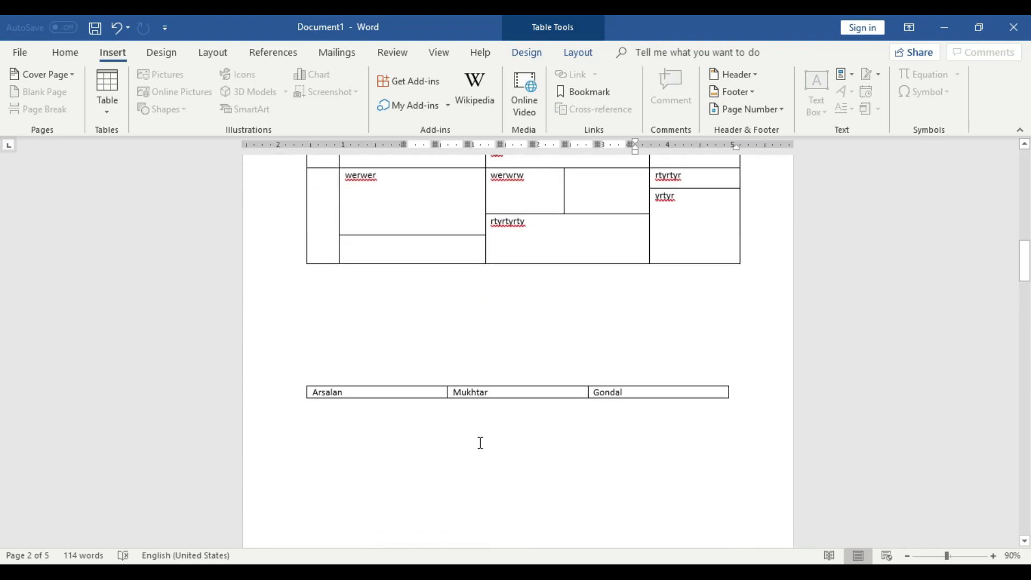
scroll(622, 432, down, 2)
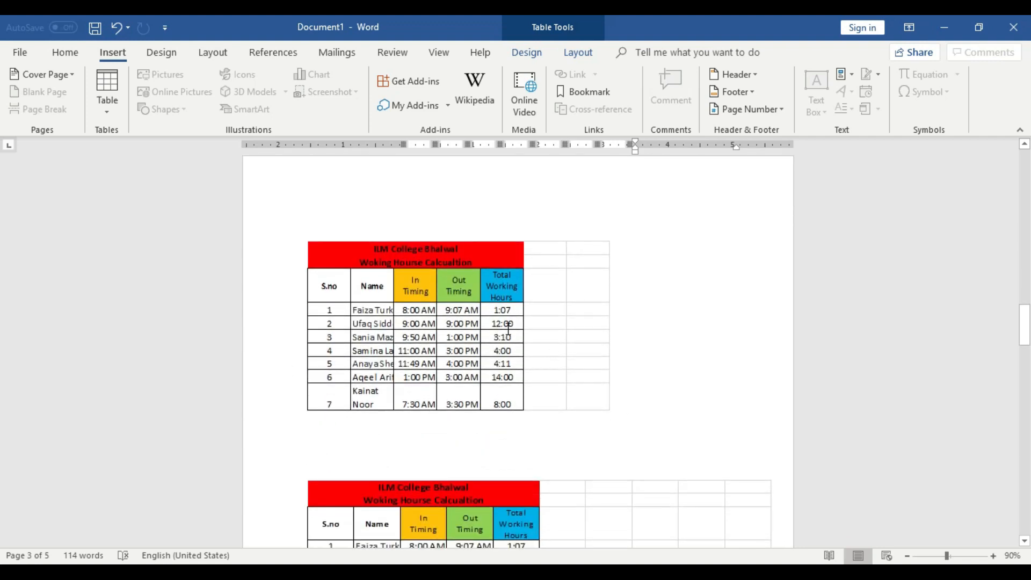
scroll(425, 339, down, 4)
scroll(483, 350, up, 3)
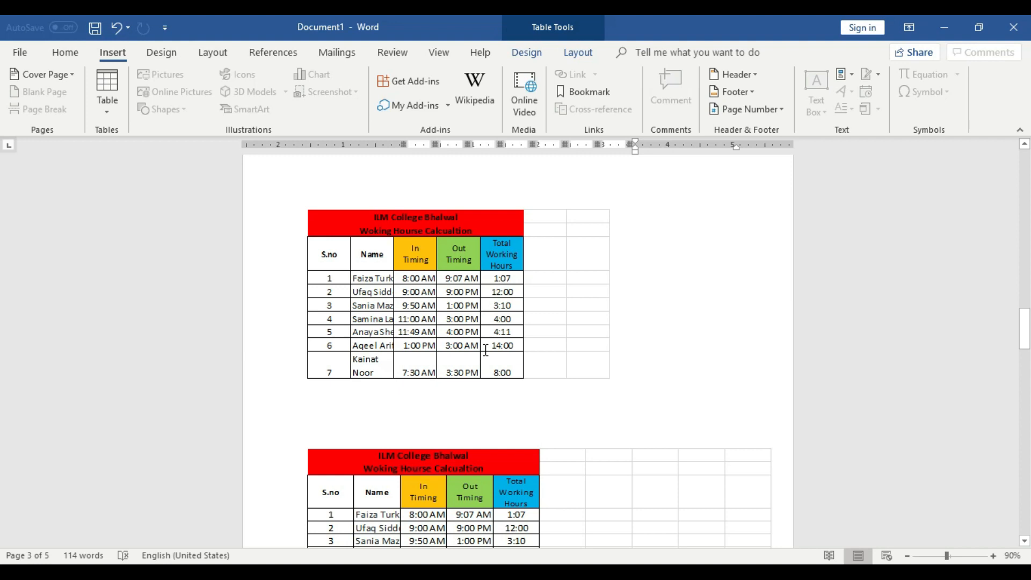
Review the embedded working-hours spreadsheets on the third page and the dark blue May calendar on the fourth page.
scroll(485, 350, down, 10)
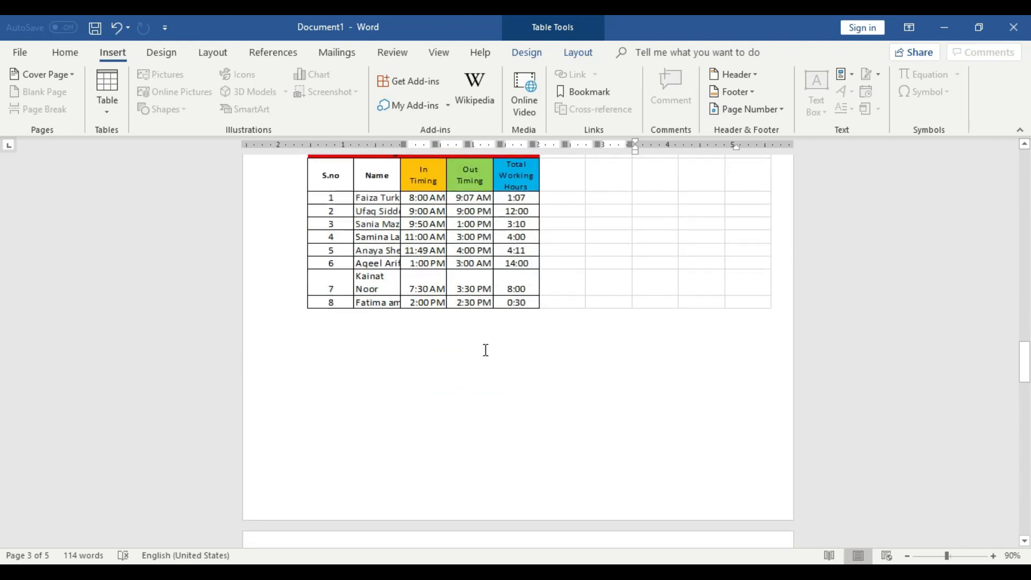
scroll(486, 351, down, 12)
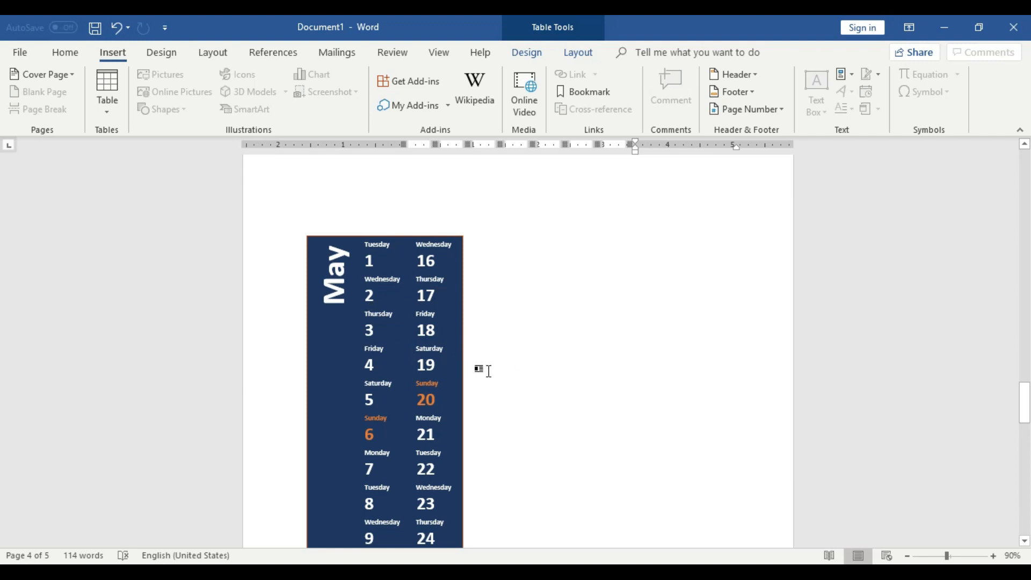
scroll(489, 371, down, 2)
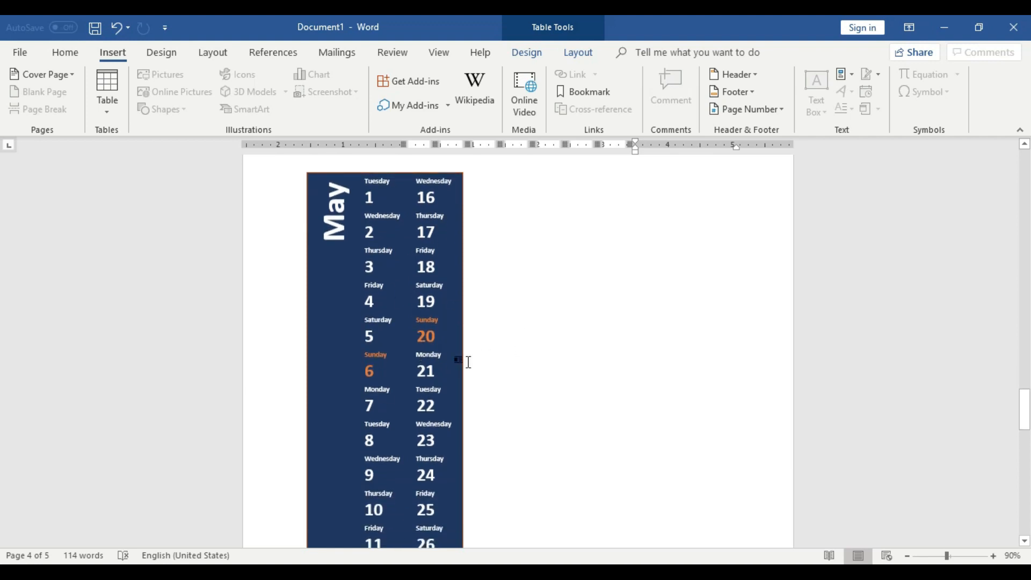
scroll(468, 362, down, 4)
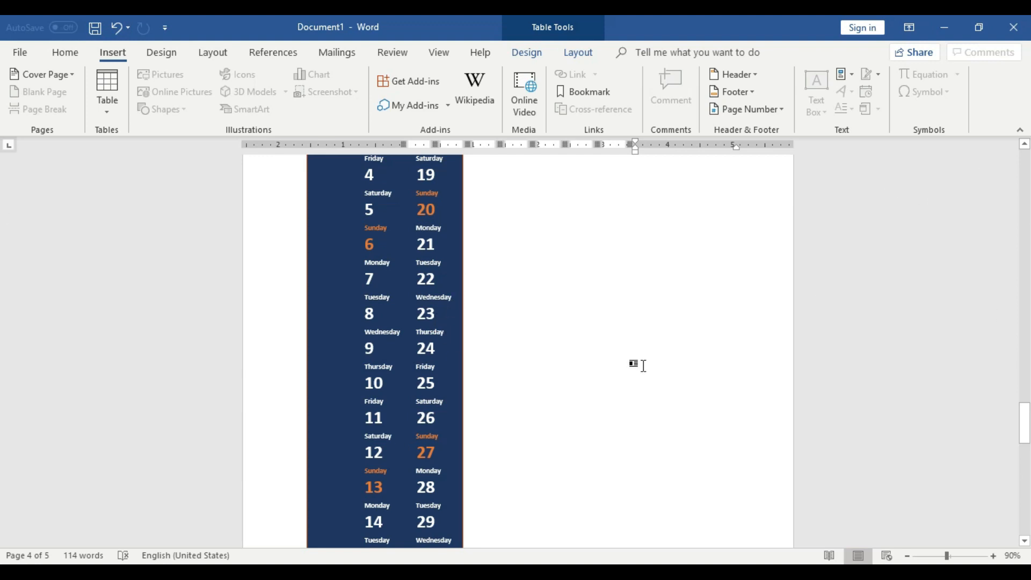
scroll(642, 364, up, 4)
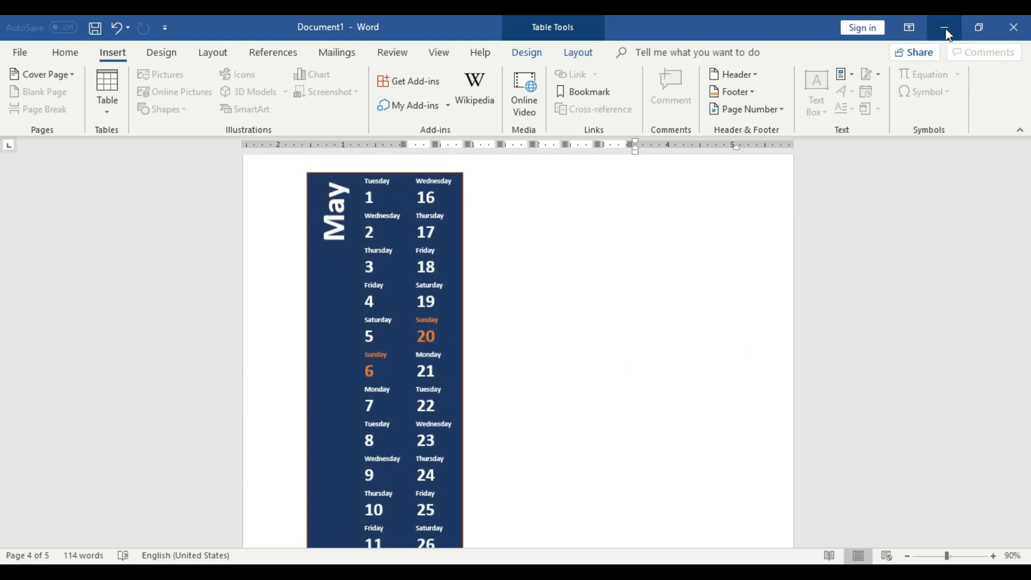
Minimize the document window and any other open windows to show the desktop.
click(945, 28)
click(945, 28)
click(945, 28)
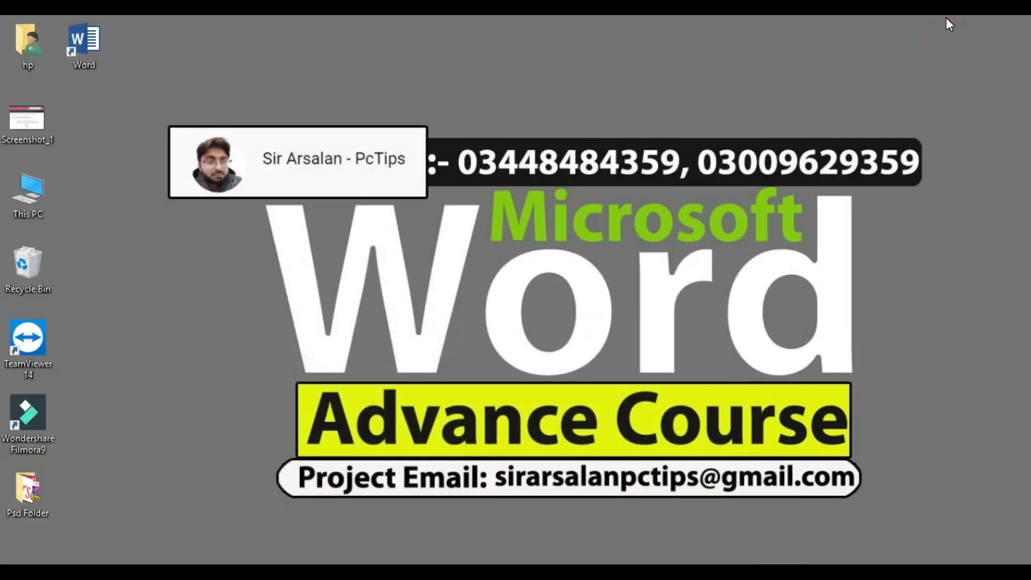